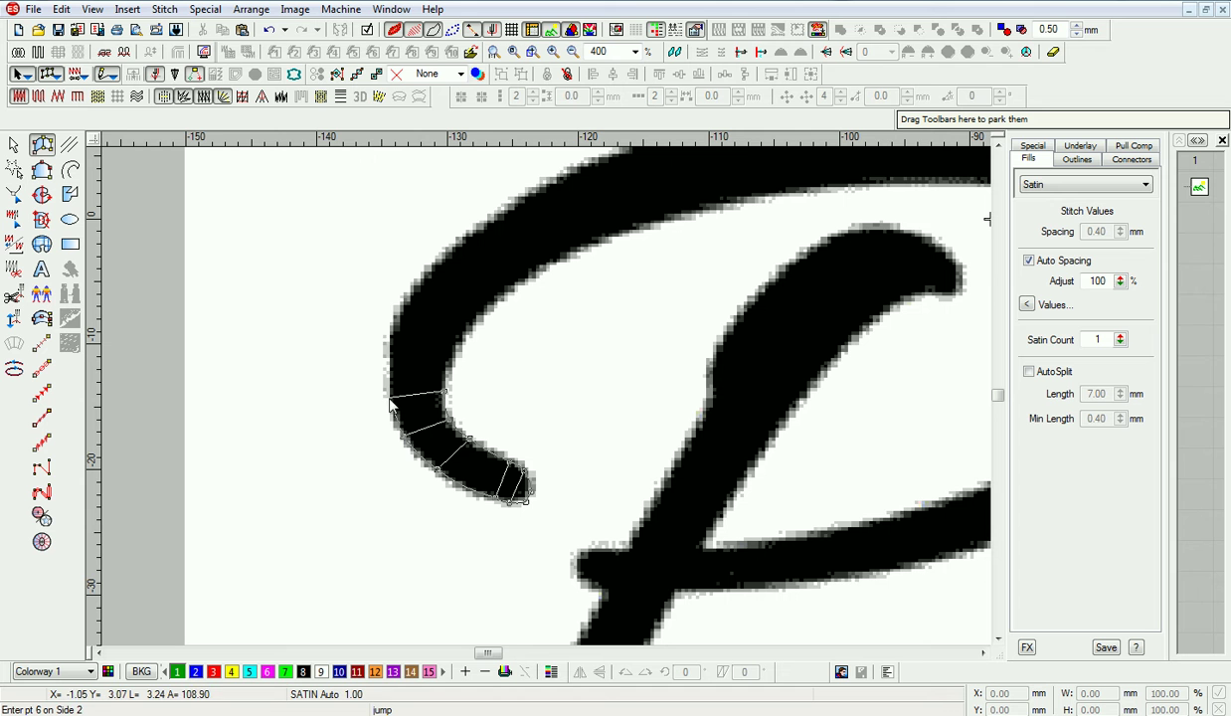
# Continue the satin column with paired edge points along the left curve and upper arc of the P's loop.
pyautogui.click(388, 339)
pyautogui.click(478, 315)
pyautogui.click(432, 272)
pyautogui.click(565, 257)
pyautogui.click(532, 195)
pyautogui.click(654, 247)
pyautogui.click(673, 324)
pyautogui.click(840, 220)
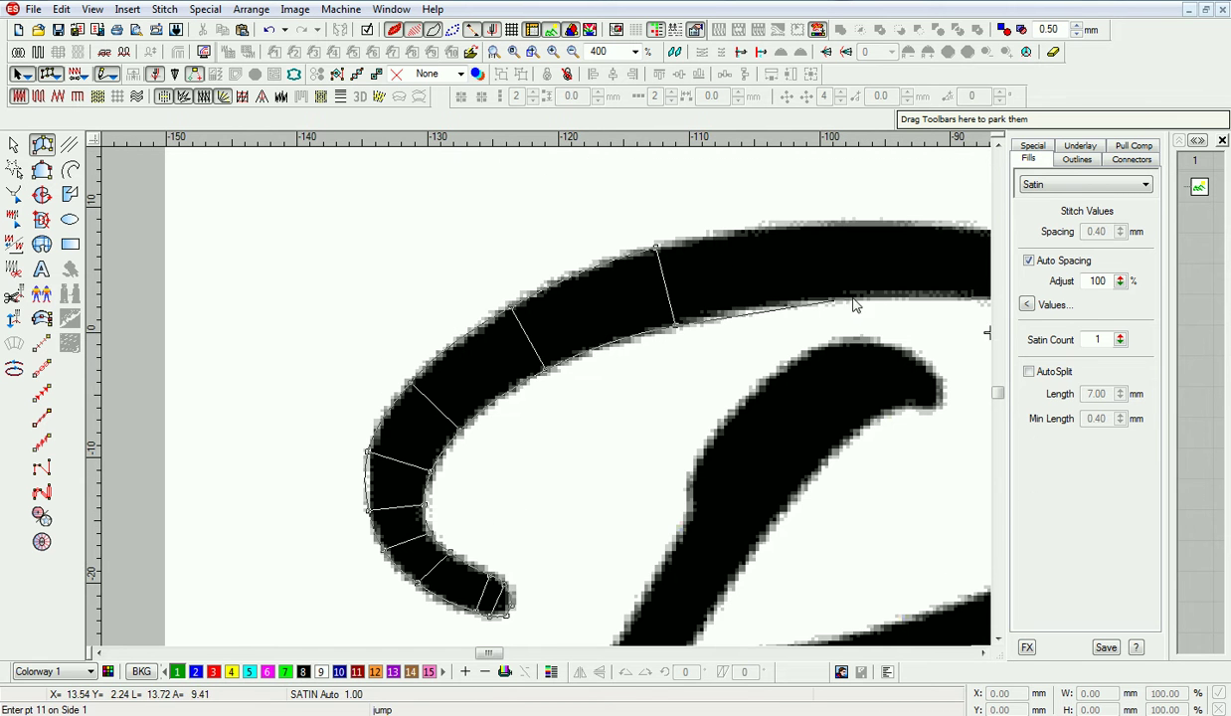
pyautogui.click(852, 295)
# Place paired satin column points around the right-hand bend of the P's loop.
pyautogui.click(840, 353)
pyautogui.click(847, 339)
pyautogui.click(727, 439)
pyautogui.click(759, 399)
pyautogui.click(772, 485)
pyautogui.click(817, 468)
pyautogui.click(773, 546)
pyautogui.click(789, 630)
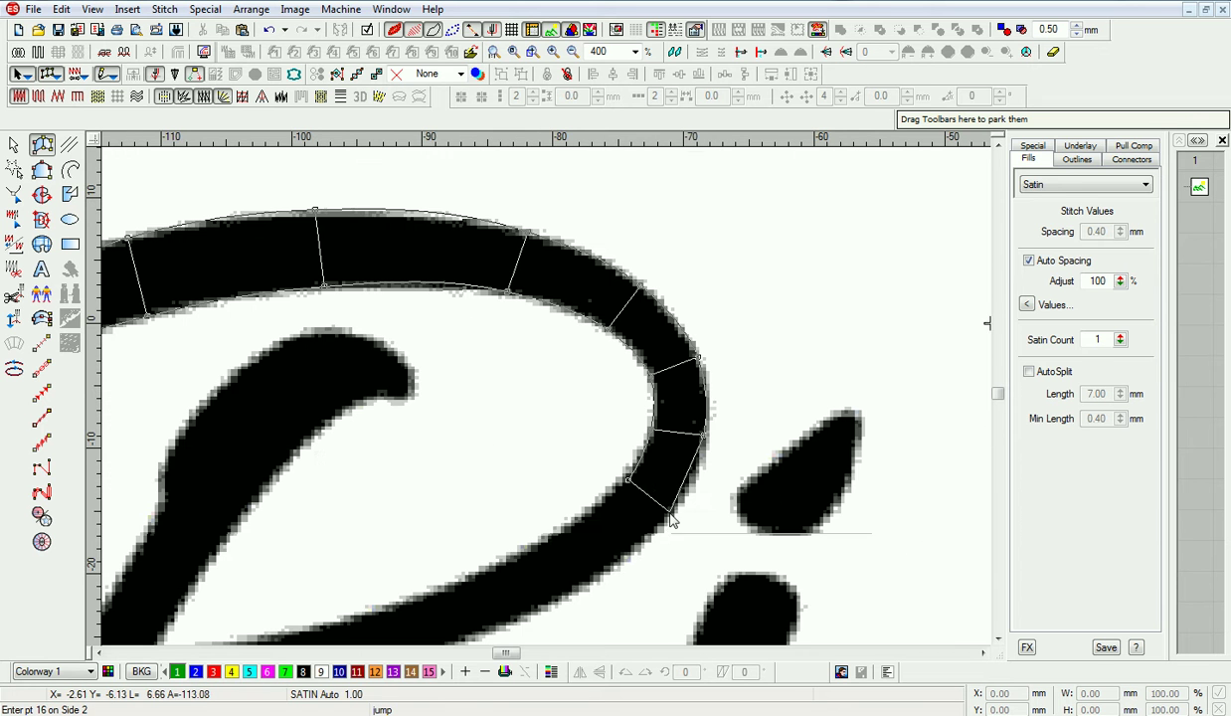
# Trace the P's lower sweep to its rounded left end, generate the satin stitches and open the column for reshaping.
pyautogui.click(578, 588)
pyautogui.click(448, 489)
pyautogui.click(467, 530)
pyautogui.click(266, 532)
pyautogui.click(266, 575)
pyautogui.click(332, 485)
pyautogui.click(297, 451)
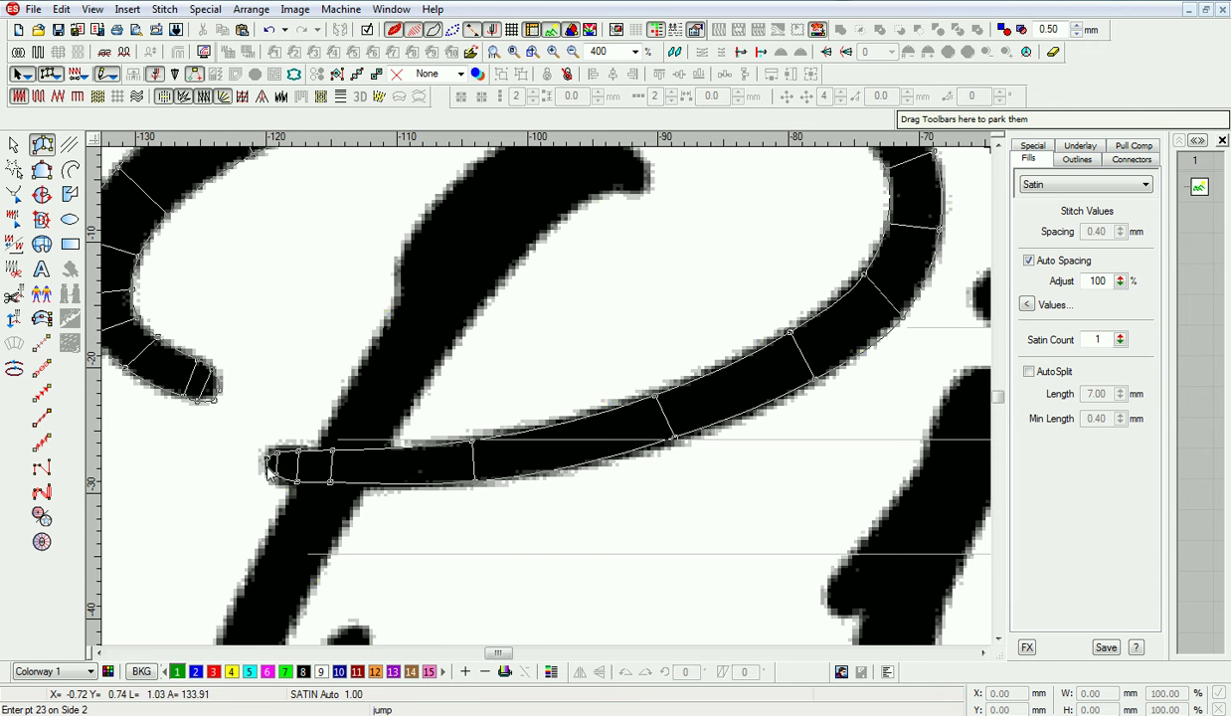
pyautogui.press('Return')
pyautogui.press('h')
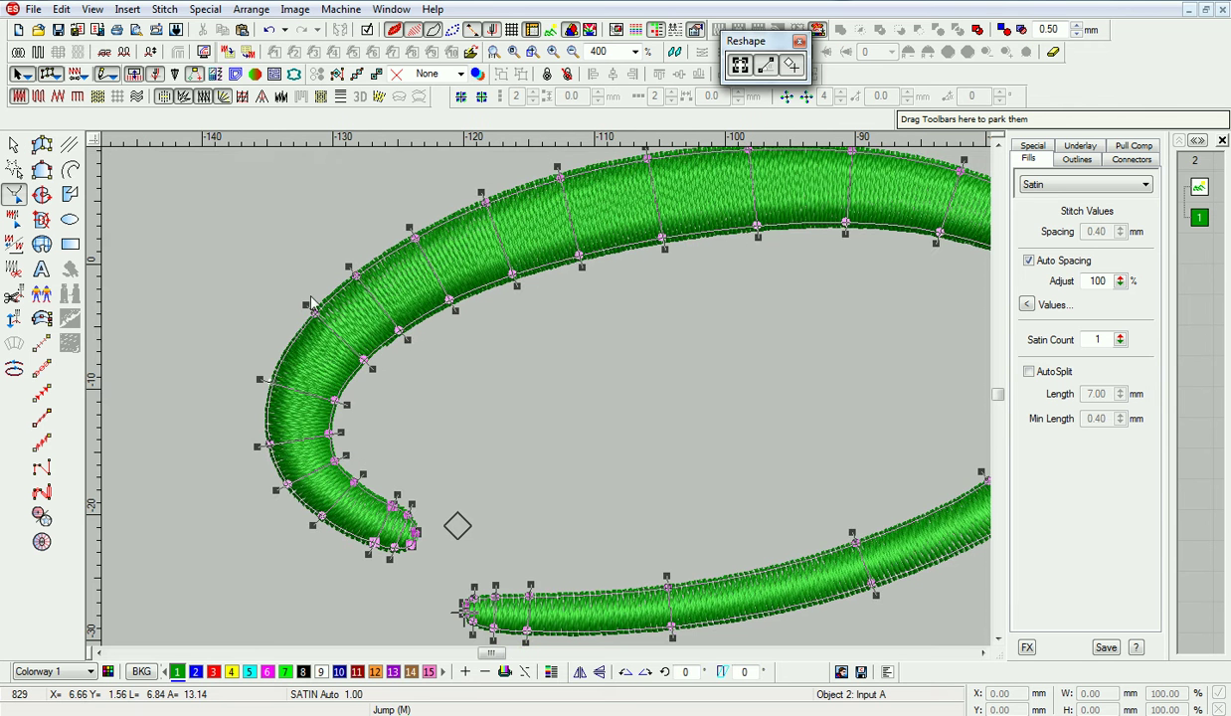
# Recolour the P's finished loop to black, colour 8.
pyautogui.hotkey('shift', 'z')
pyautogui.click(14, 145)
pyautogui.click(303, 672)
pyautogui.click(784, 524)
pyautogui.press('d')
pyautogui.hotkey('shift', 'z')
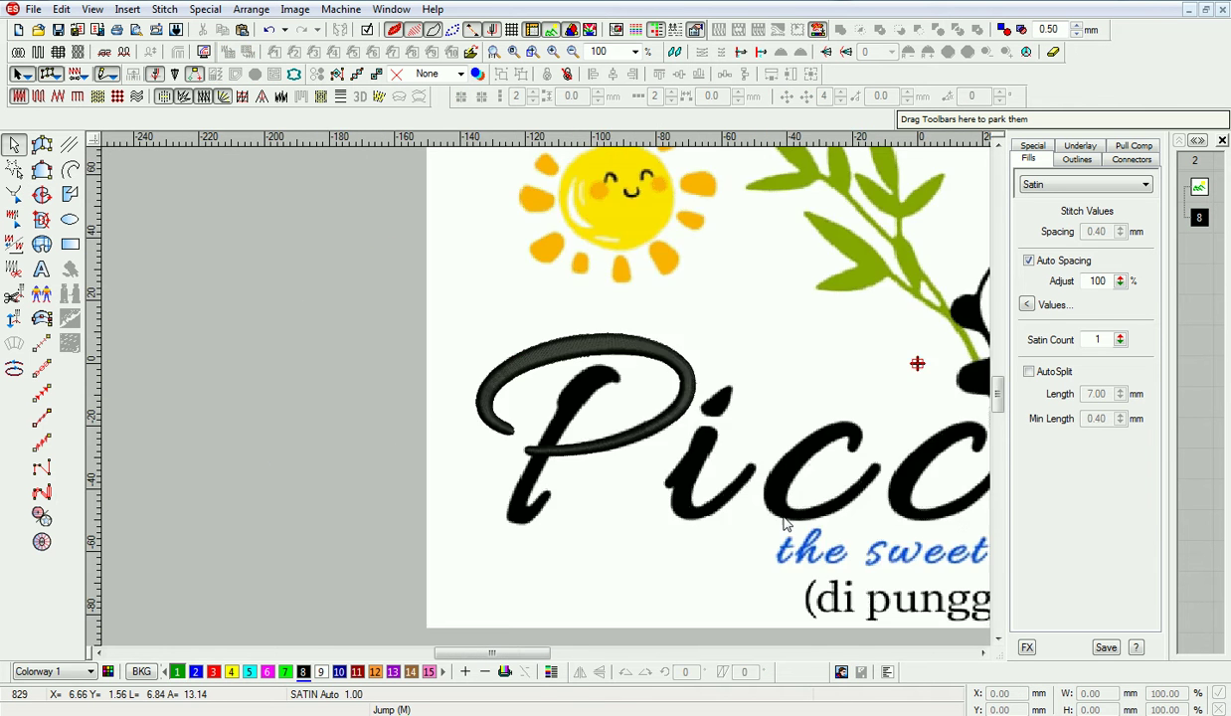
# Digitize the upper part of the P's stem with Input A, from its hooked tip down to the crossing stroke.
pyautogui.press('z')
pyautogui.scroll(-1, 770, 519)
pyautogui.press('z')
pyautogui.hotkey('shift', 'z')
pyautogui.click(42, 146)
pyautogui.click(983, 653)
pyautogui.press('z')
pyautogui.scroll(2, 651, 521)
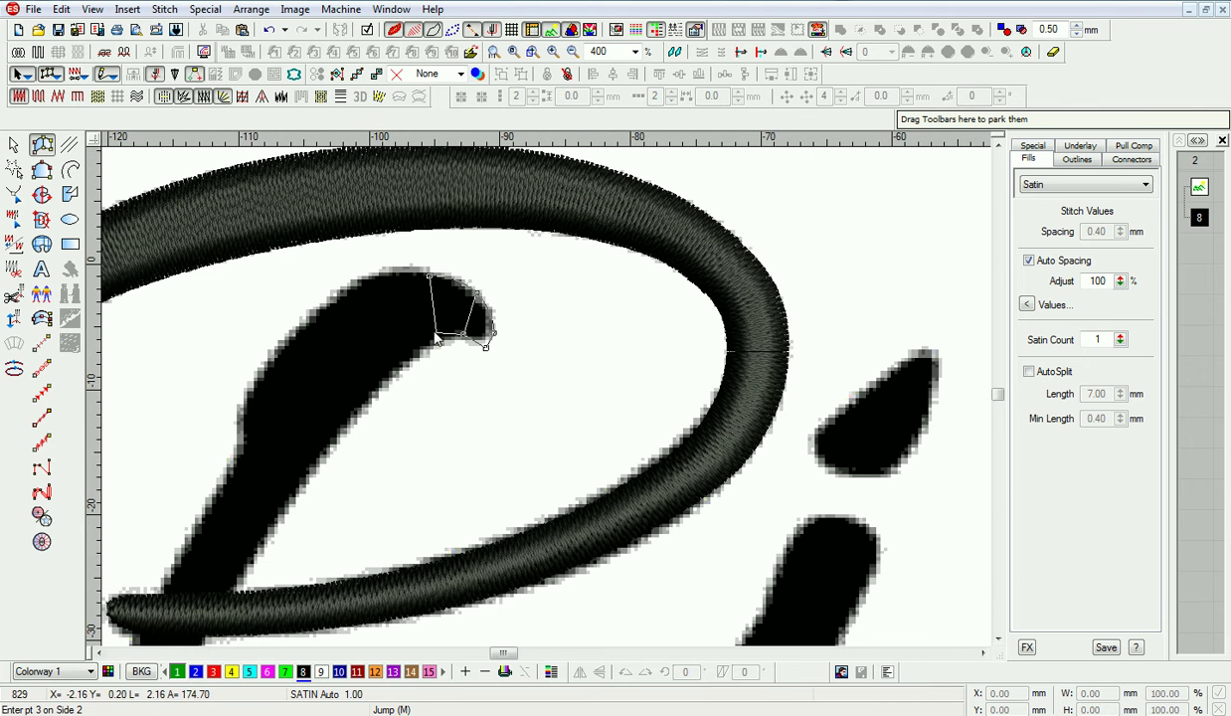
pyautogui.rightClick(244, 411)
pyautogui.rightClick(311, 459)
pyautogui.rightClick(238, 457)
pyautogui.rightClick(295, 486)
pyautogui.rightClick(351, 516)
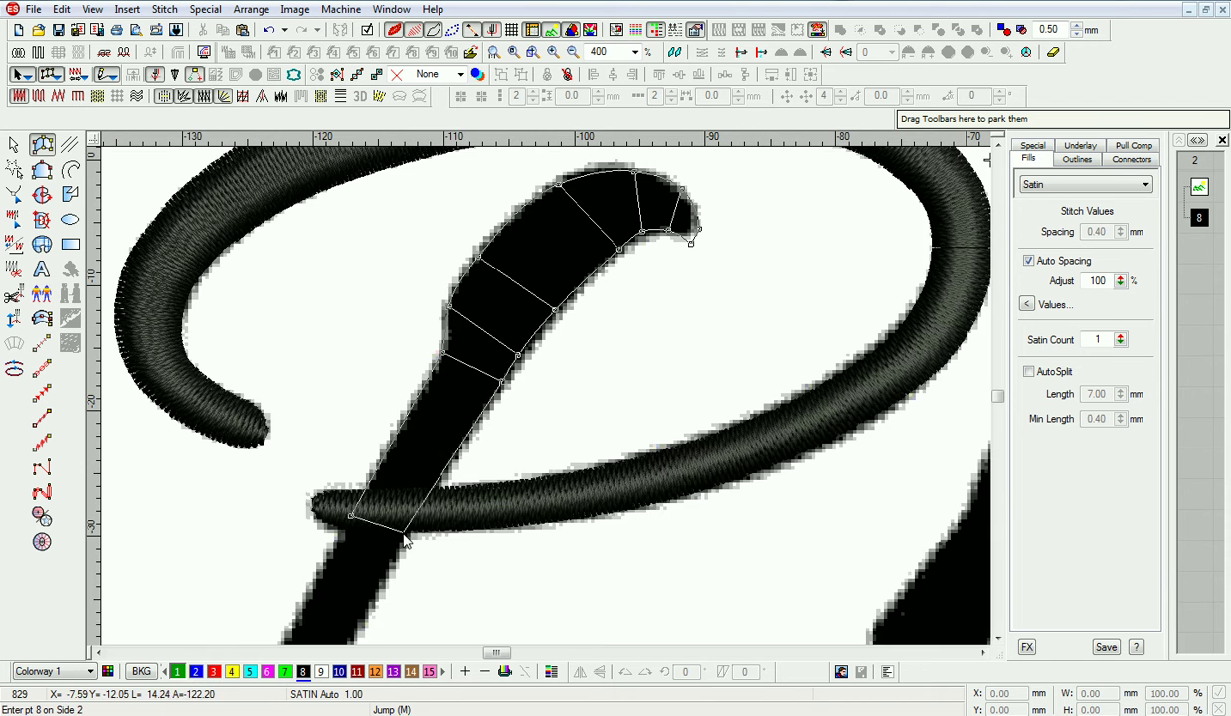
# Extend the stem's satin column below the crossing stroke toward the P's bottom bend.
pyautogui.rightClick(402, 534)
pyautogui.rightClick(408, 538)
pyautogui.rightClick(467, 546)
pyautogui.scroll(-2, 462, 541)
pyautogui.press('z')
pyautogui.scroll(2, 338, 378)
pyautogui.rightClick(192, 538)
pyautogui.rightClick(322, 491)
pyautogui.rightClick(375, 541)
pyautogui.rightClick(484, 420)
pyautogui.rightClick(481, 552)
pyautogui.rightClick(512, 417)
pyautogui.press('BackSpace')
pyautogui.press('BackSpace')
pyautogui.press('BackSpace')
# Complete the stem's satin column around the P's bottom bend and up to the tip of the short hook.
pyautogui.rightClick(475, 409)
pyautogui.rightClick(430, 553)
pyautogui.rightClick(492, 420)
pyautogui.rightClick(524, 522)
pyautogui.rightClick(519, 412)
pyautogui.rightClick(603, 432)
pyautogui.rightClick(561, 381)
pyautogui.rightClick(653, 366)
pyautogui.click(603, 322)
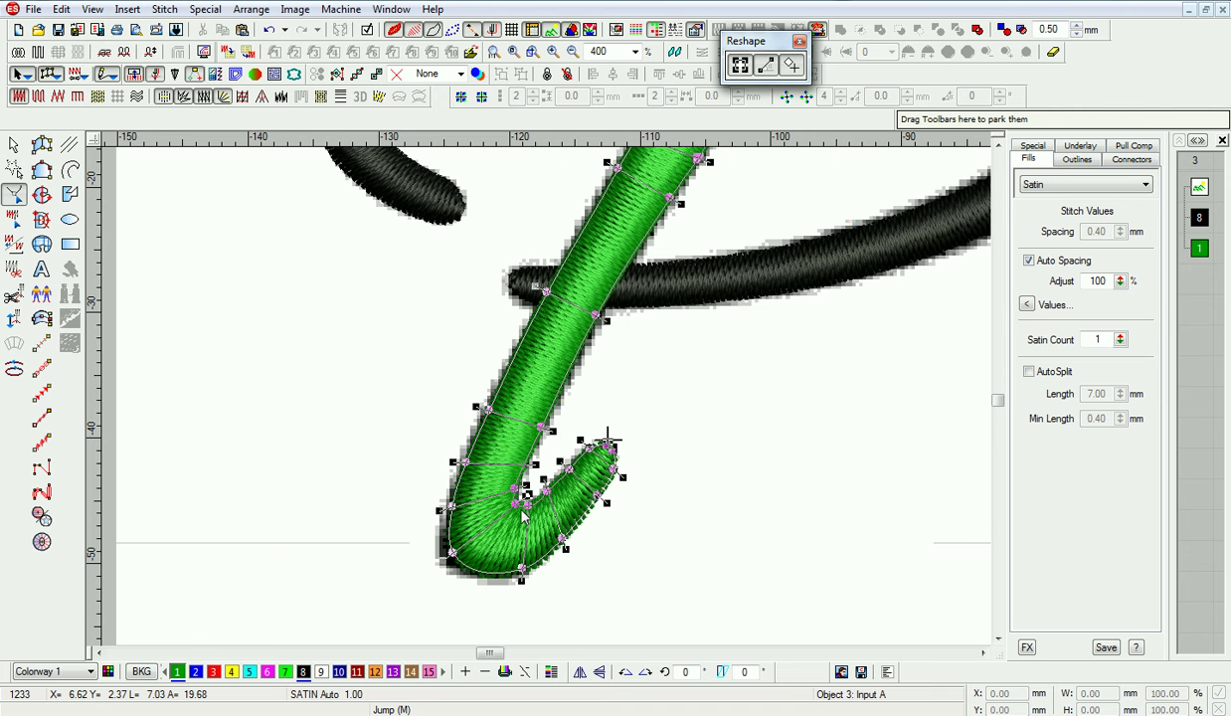
# Reshape the P's stem by adjusting its edge points near the bottom bend and at the crossing stroke.
pyautogui.moveTo(514, 443); pyautogui.dragTo(494, 439)
pyautogui.press('Up')
pyautogui.press('Up')
pyautogui.press('Right')
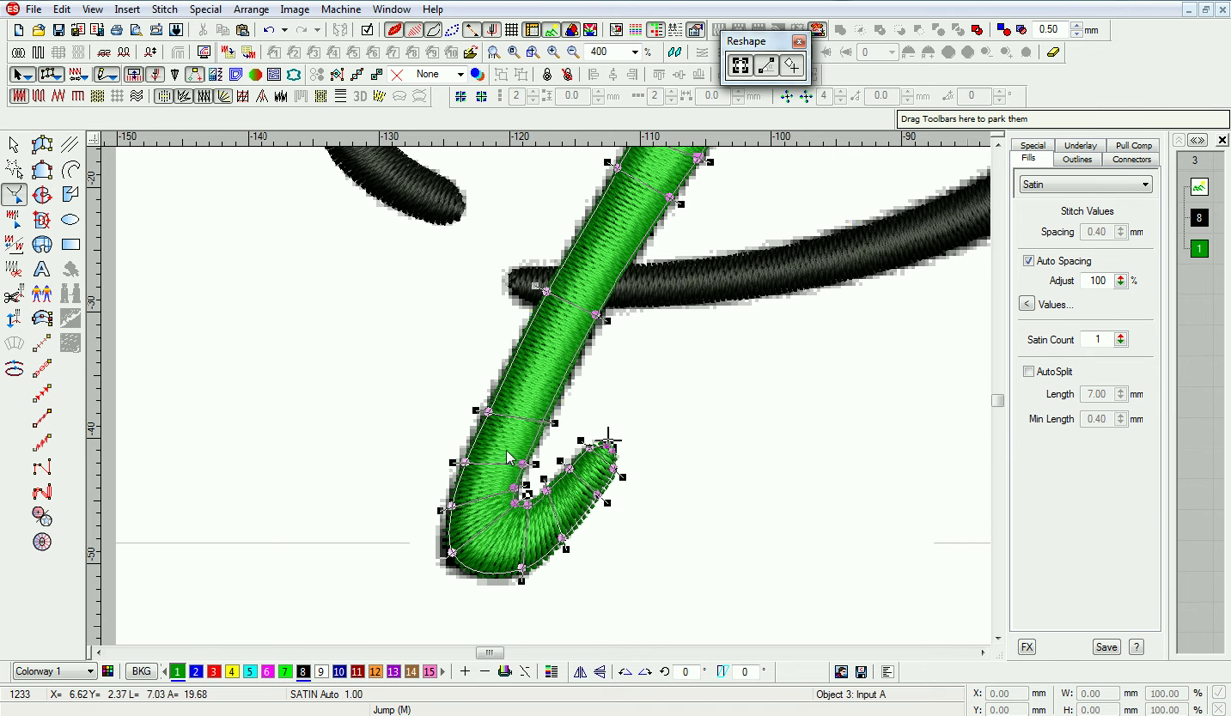
pyautogui.moveTo(629, 288); pyautogui.dragTo(562, 329)
pyautogui.press('Up')
pyautogui.press('Up')
pyautogui.press('Right')
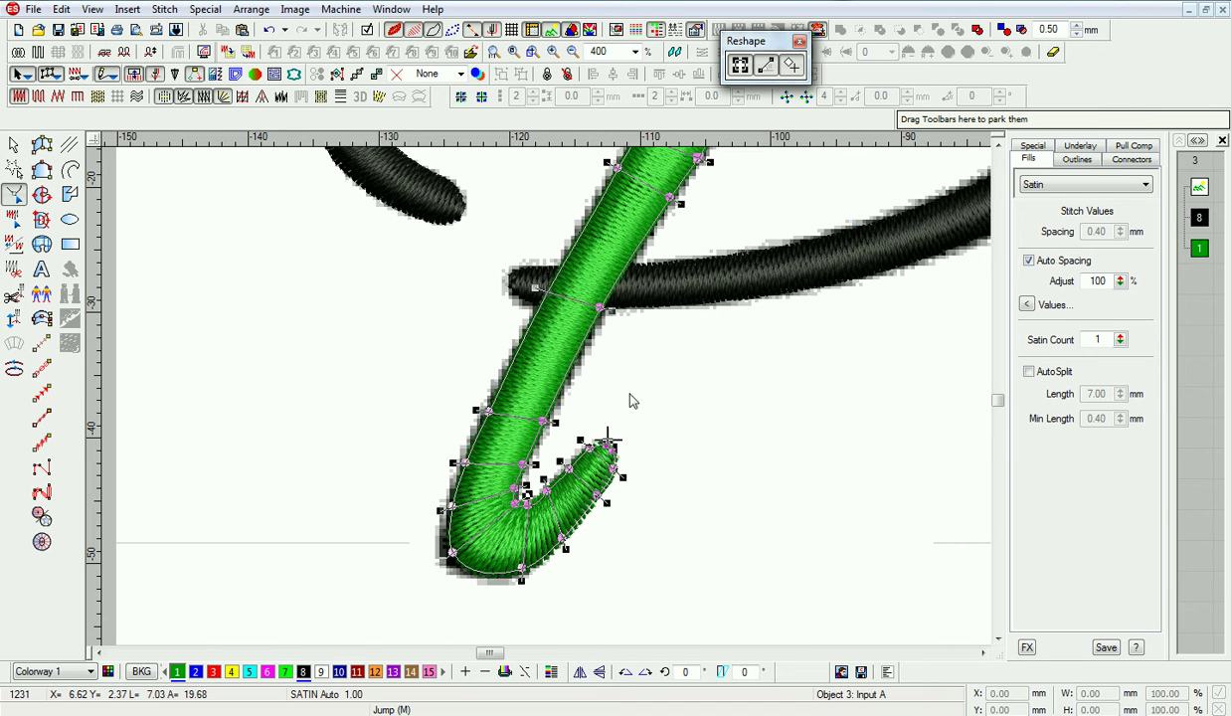
pyautogui.press('Escape')
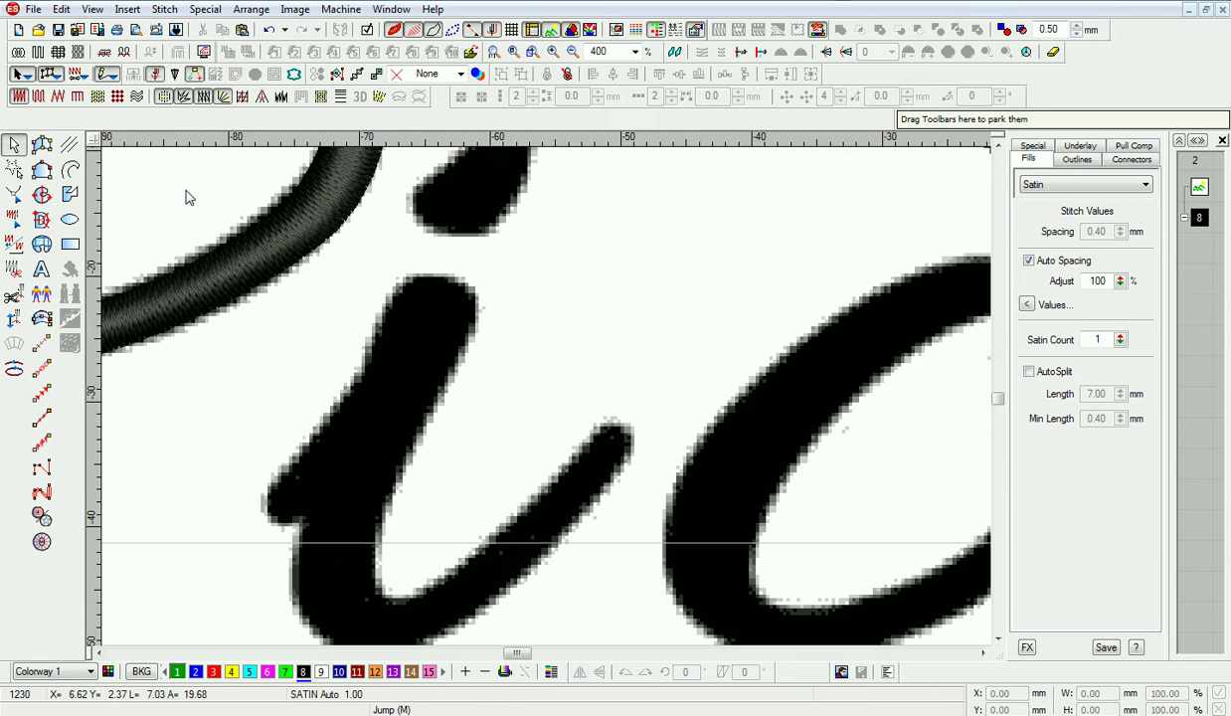
# Digitize the short slanted lead-in stroke of the letter i as a satin column with Input A.
pyautogui.click(42, 144)
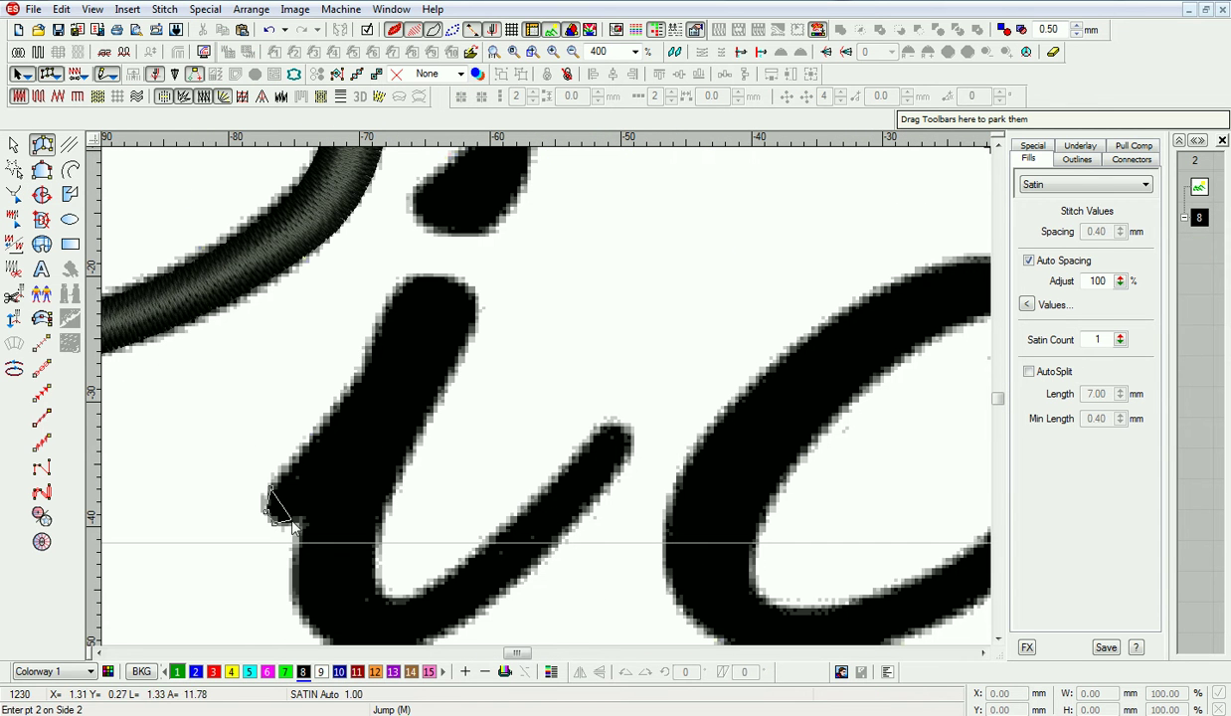
pyautogui.click(305, 509)
pyautogui.click(334, 416)
pyautogui.click(348, 445)
pyautogui.click(377, 370)
pyautogui.click(395, 388)
pyautogui.press('Return')
# Digitize the teardrop-shaped dot of the i as a satin column from its pointed tip to the rounded base.
pyautogui.scroll(1, 396, 387)
pyautogui.click(526, 212)
pyautogui.click(534, 216)
pyautogui.click(490, 235)
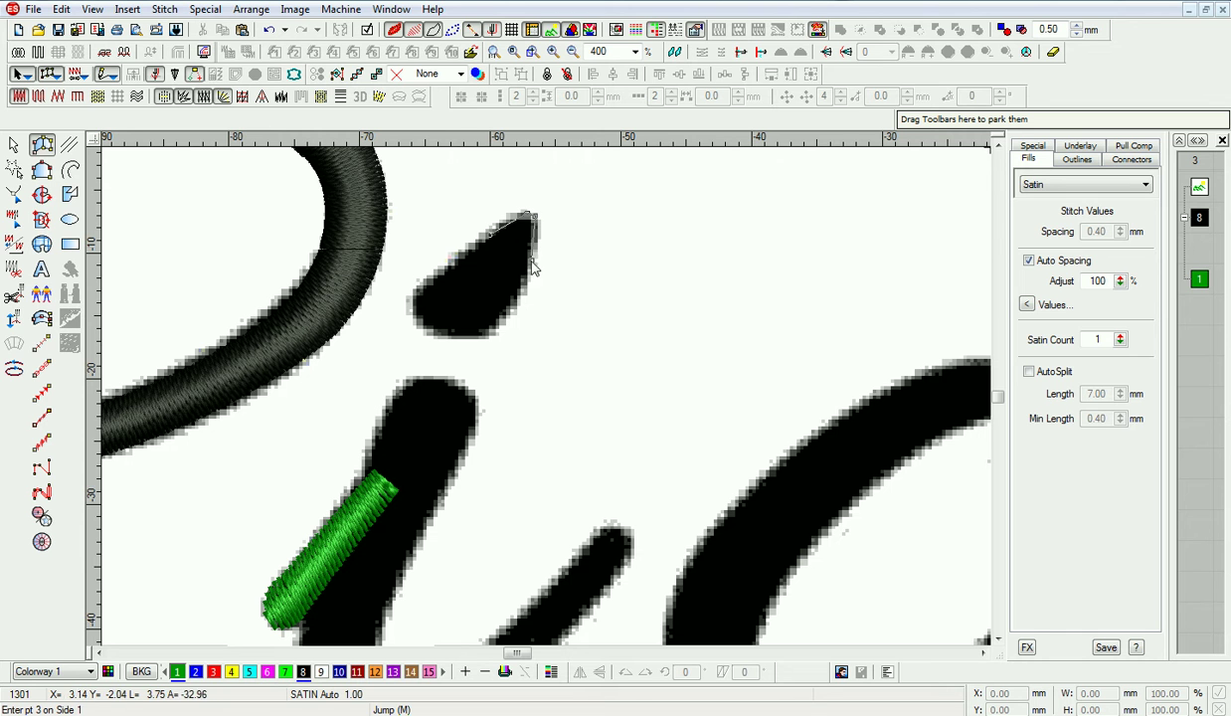
pyautogui.rightClick(508, 311)
pyautogui.rightClick(430, 286)
pyautogui.rightClick(456, 335)
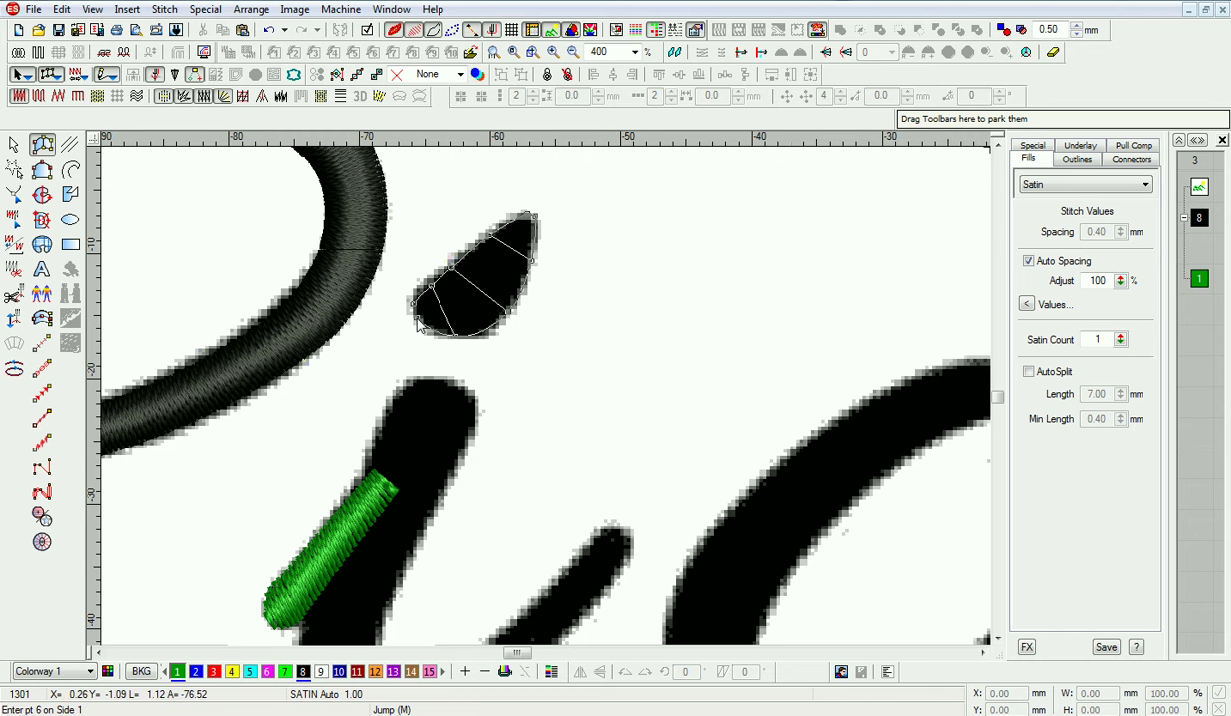
pyautogui.press('Return')
# Reshape the i's dot by moving its edge points onto the artwork outline and deleting an extra point at the tip.
pyautogui.click(14, 194)
pyautogui.moveTo(489, 234); pyautogui.dragTo(532, 266)
pyautogui.moveTo(456, 336); pyautogui.dragTo(468, 336)
pyautogui.press('Return')
pyautogui.moveTo(457, 260); pyautogui.dragTo(461, 254)
pyautogui.moveTo(529, 217); pyautogui.dragTo(540, 231)
pyautogui.press('Delete')
pyautogui.press('Return')
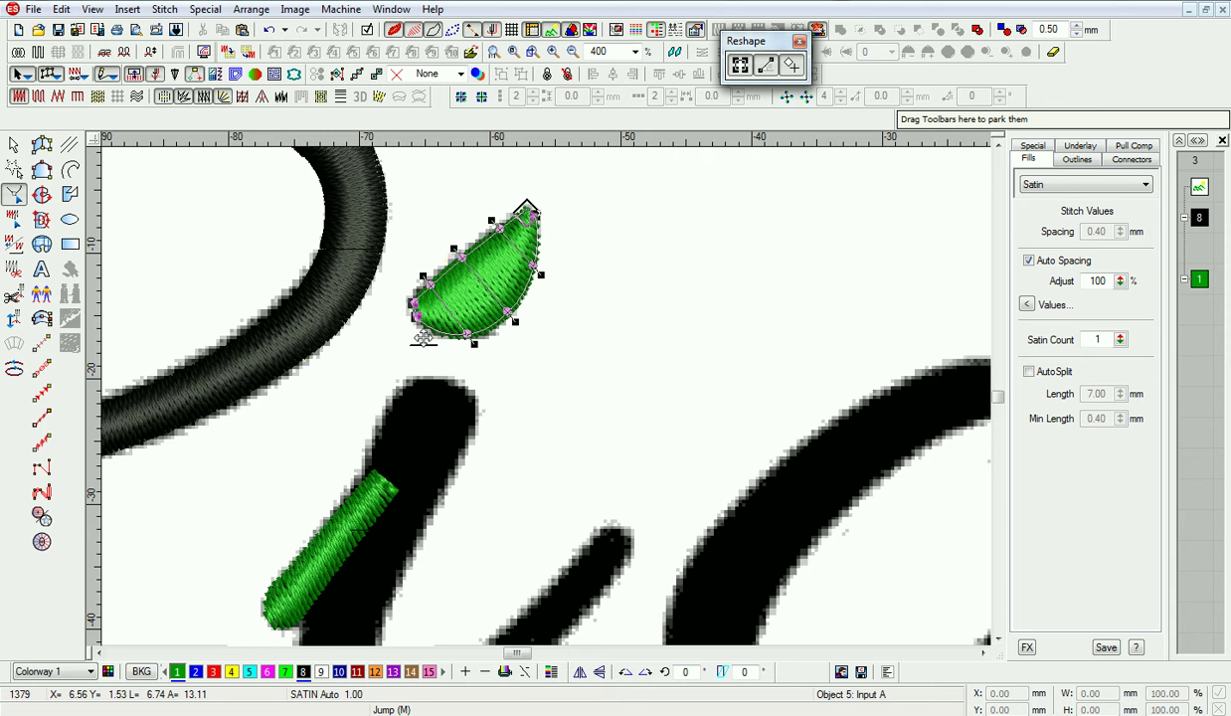
pyautogui.press('Escape')
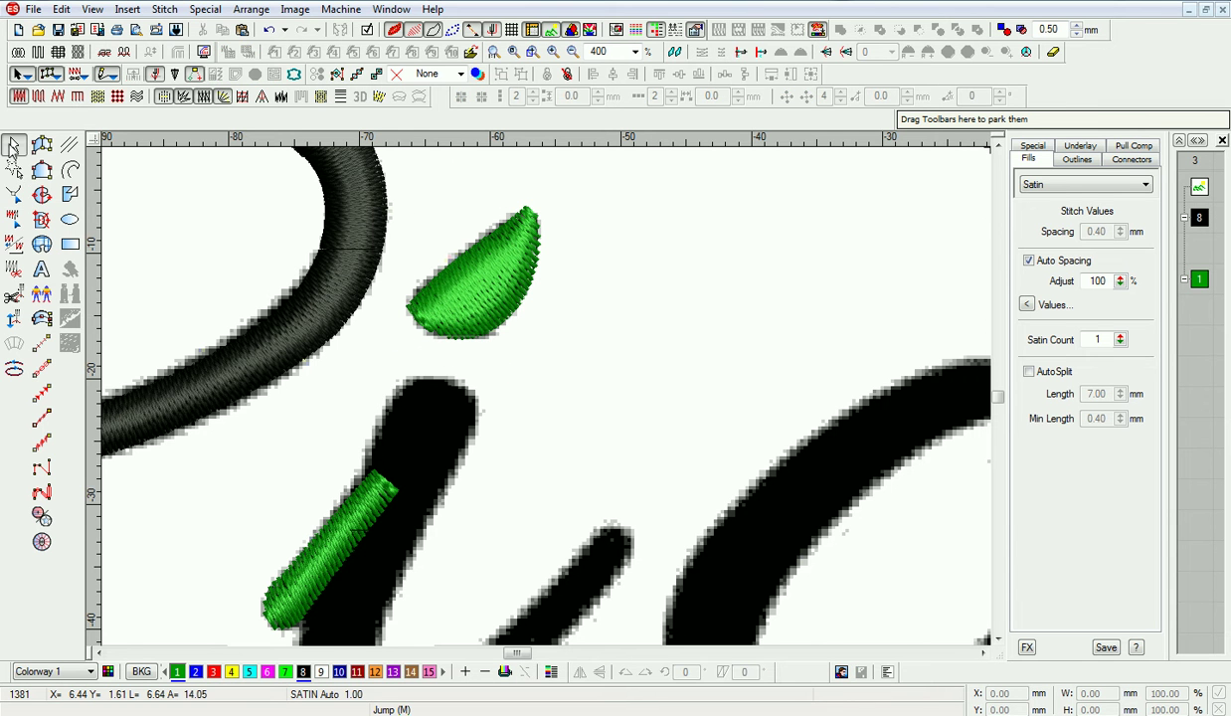
# Digitize the i's main stroke and upswept tail with Input A, and refine the resulting satin column in Reshape.
pyautogui.press('a')
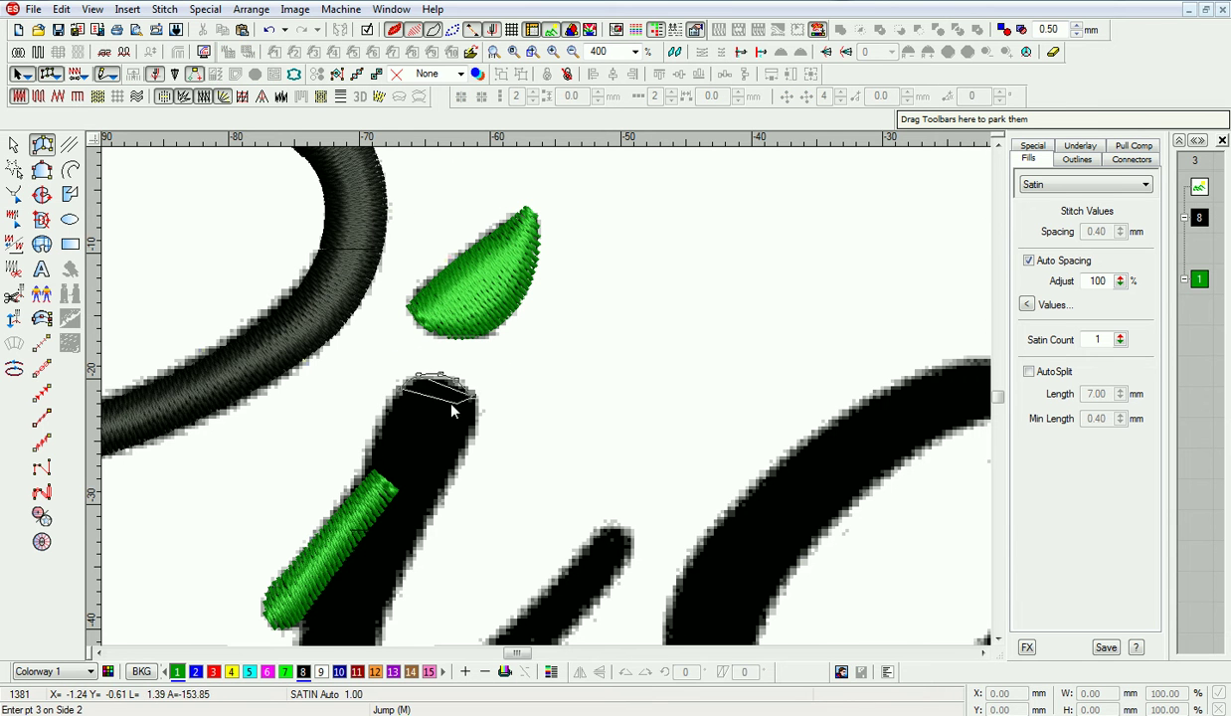
pyautogui.rightClick(451, 468)
pyautogui.rightClick(419, 498)
pyautogui.rightClick(495, 496)
pyautogui.rightClick(403, 576)
pyautogui.rightClick(481, 554)
pyautogui.rightClick(486, 511)
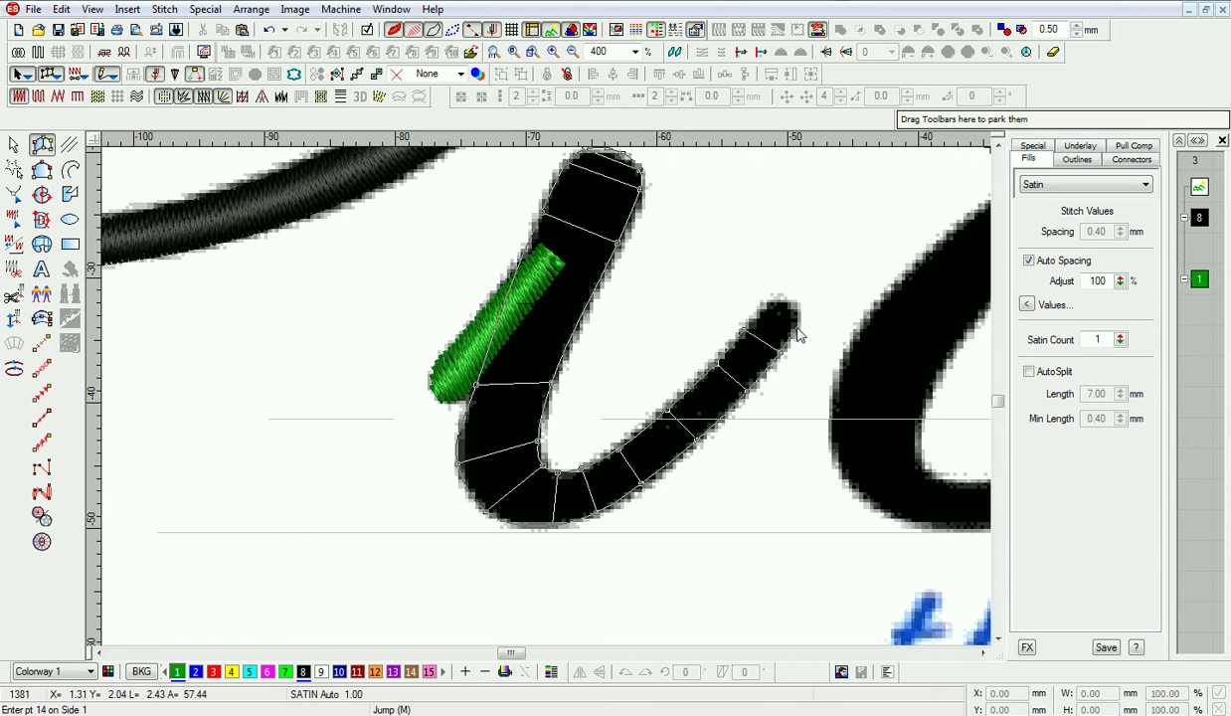
pyautogui.press('Return')
pyautogui.press('h')
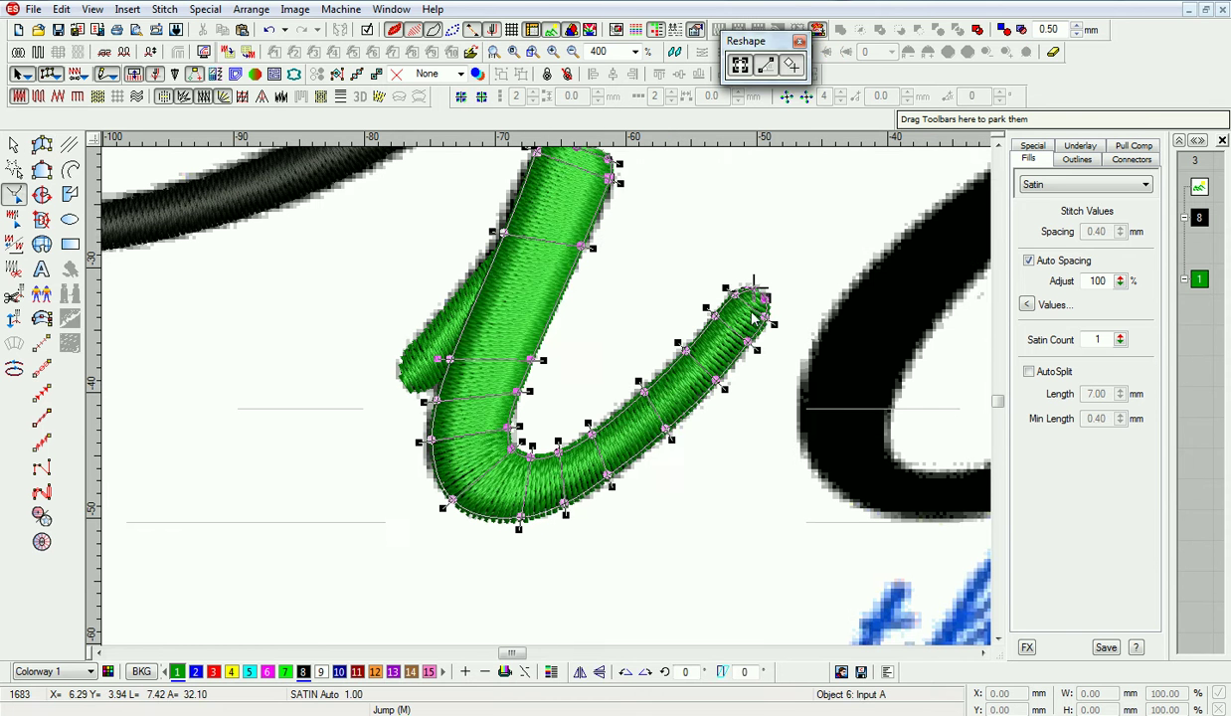
pyautogui.press('Return')
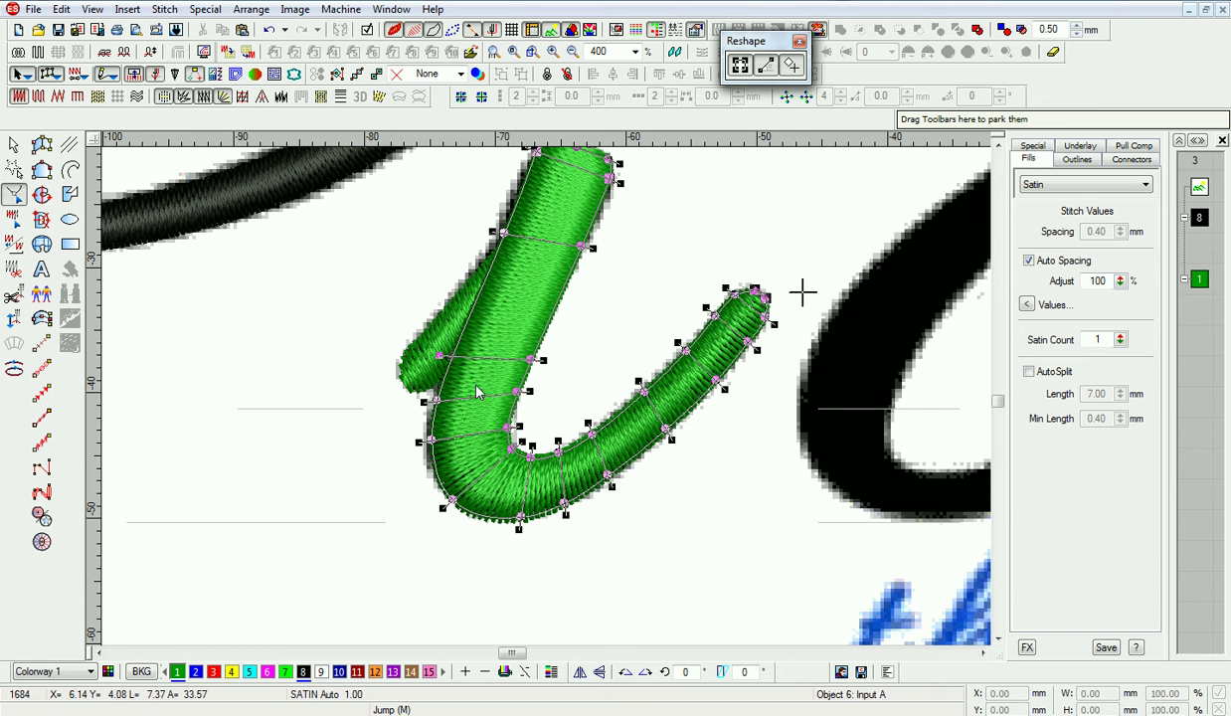
# Select the satin columns of the letter i and recolour them black, colour 8.
pyautogui.hotkey('shift', 'z')
pyautogui.click(13, 145)
pyautogui.hotkey('shift', 'z')
pyautogui.moveTo(623, 596); pyautogui.dragTo(479, 265)
pyautogui.click(304, 671)
pyautogui.click(860, 615)
# Start an Input A satin column at the first c's hooked tip and place paired points around the hook.
pyautogui.press('z')
pyautogui.press('p')
pyautogui.moveTo(725, 407); pyautogui.dragTo(321, 522)
pyautogui.press('z')
pyautogui.click(41, 145)
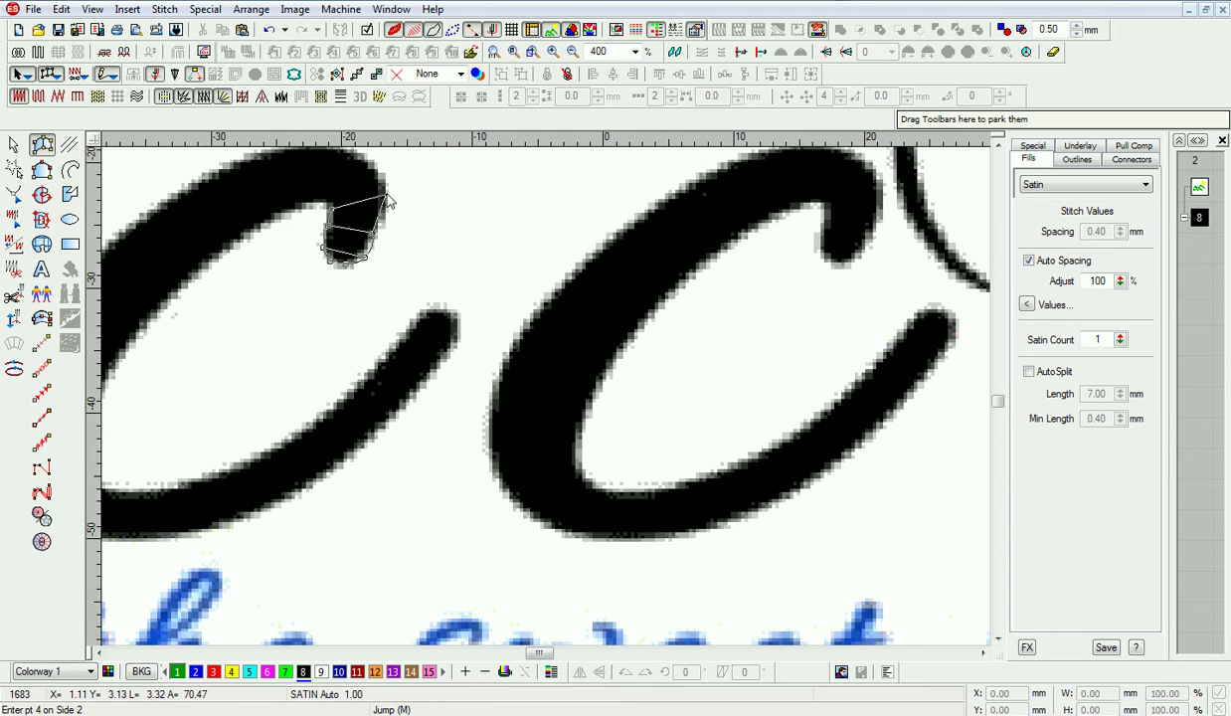
pyautogui.press('z')
pyautogui.rightClick(524, 407)
pyautogui.rightClick(626, 376)
pyautogui.rightClick(511, 395)
pyautogui.rightClick(579, 297)
pyautogui.rightClick(479, 389)
# Place paired satin column points along the upper back of the first c.
pyautogui.click(480, 395)
pyautogui.click(468, 281)
pyautogui.click(409, 425)
pyautogui.click(356, 310)
pyautogui.click(383, 480)
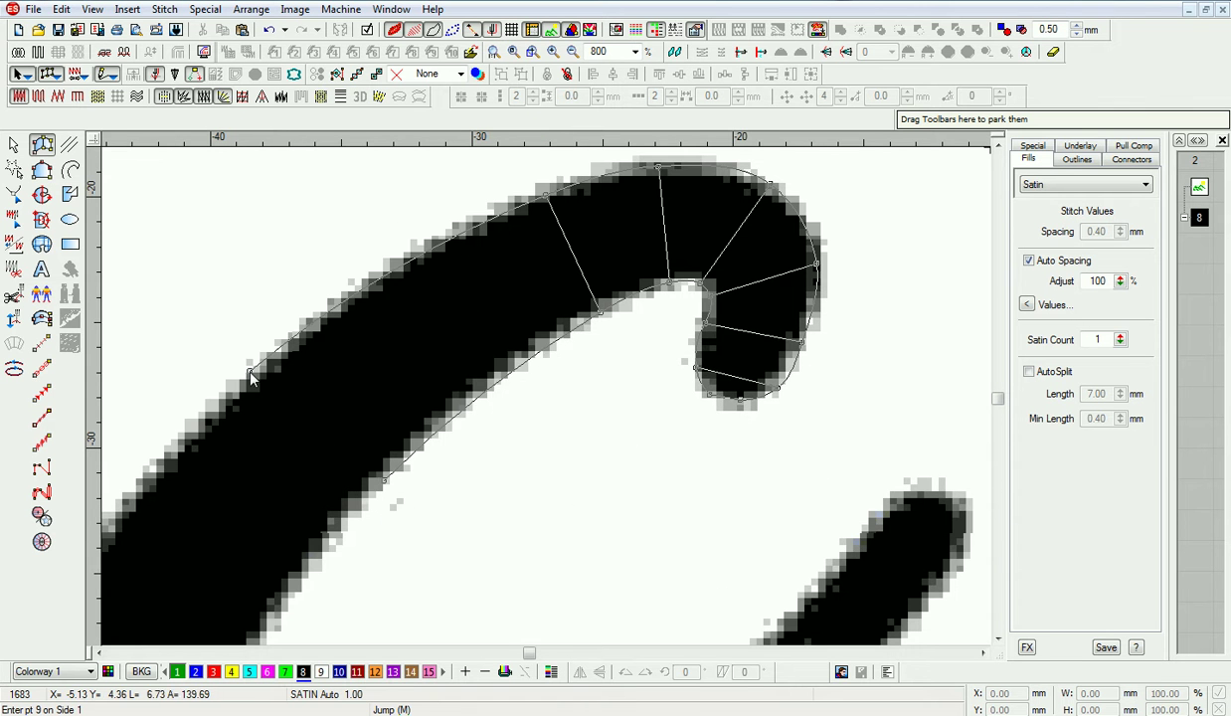
pyautogui.rightClick(245, 372)
# Continue the first c's satin column down its left side and around the bottom bend.
pyautogui.hotkey('shift', 'z')
pyautogui.rightClick(395, 427)
pyautogui.rightClick(305, 394)
pyautogui.rightClick(383, 487)
pyautogui.rightClick(295, 511)
pyautogui.rightClick(395, 521)
pyautogui.click(369, 566)
# Trace the first c's rising tail to its tip, generate the satin stitches and open the column for reshaping.
pyautogui.click(448, 521)
pyautogui.click(453, 564)
pyautogui.click(521, 507)
pyautogui.click(537, 547)
pyautogui.click(594, 467)
pyautogui.click(620, 505)
pyautogui.click(666, 409)
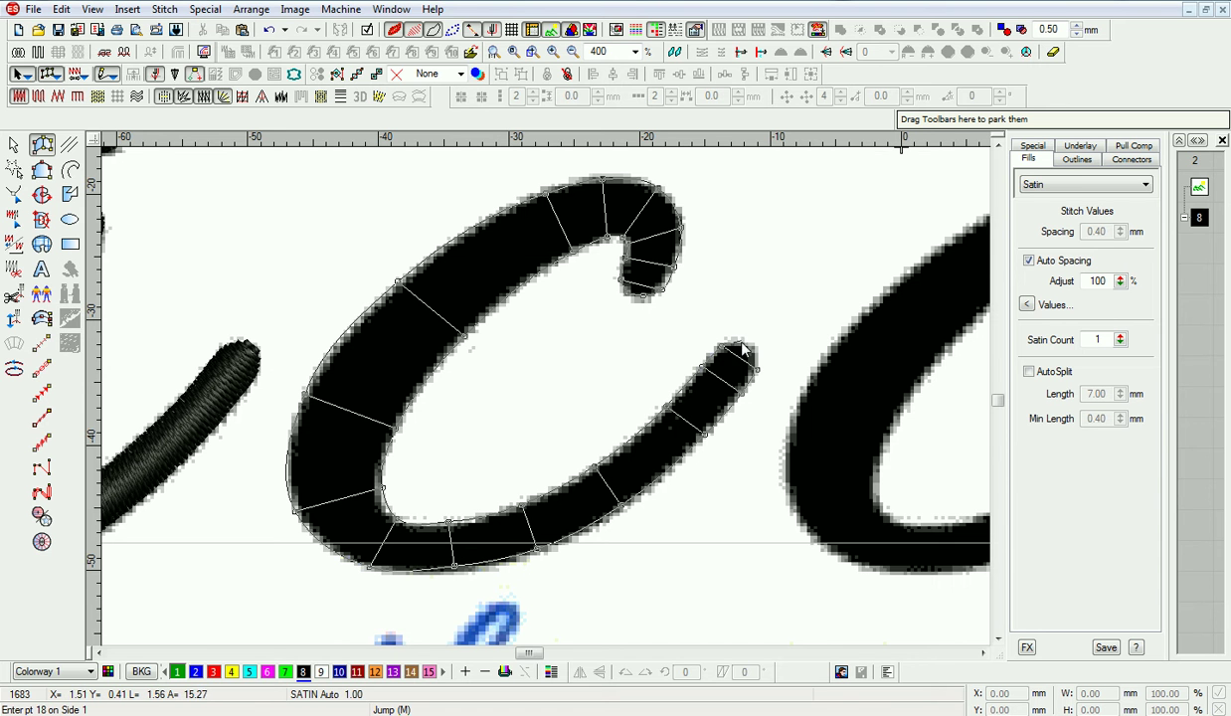
pyautogui.press('Return')
pyautogui.press('h')
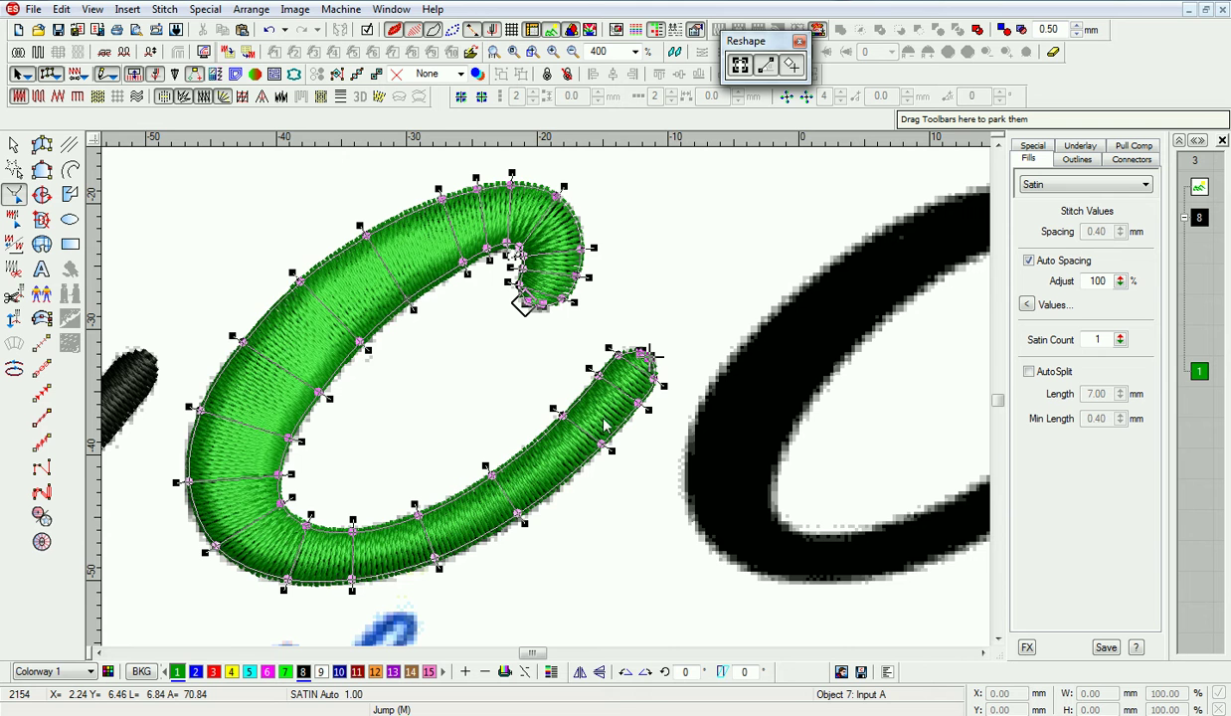
# Recolour the first c's satin column black (colour 8) and place a duplicate of it over the second c.
pyautogui.click(13, 147)
pyautogui.scroll(-1, 415, 509)
pyautogui.click(303, 670)
pyautogui.scroll(-1, 587, 582)
pyautogui.scroll(1, 586, 582)
pyautogui.click(483, 473)
pyautogui.hotkey('ctrl', 'd')
pyautogui.moveTo(483, 473); pyautogui.dragTo(730, 460)
pyautogui.scroll(-1, 736, 467)
pyautogui.click(915, 653)
pyautogui.click(780, 532)
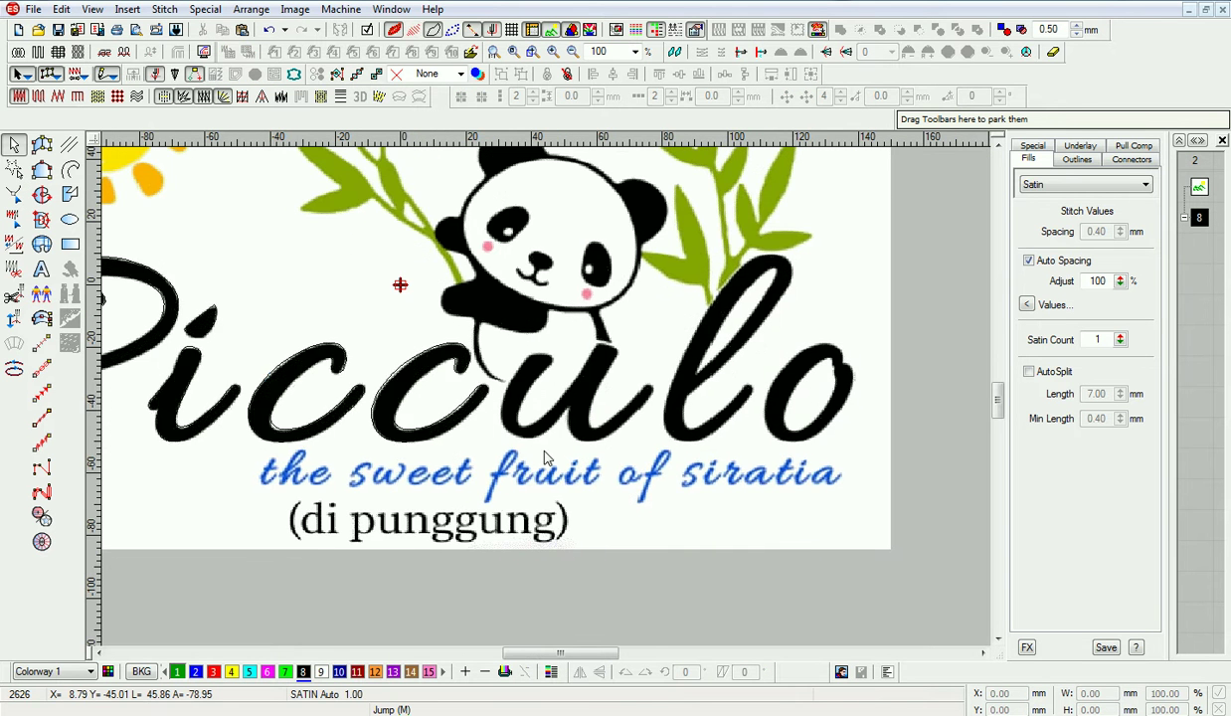
# Start an Input A satin column on the u's first stroke and place paired points down its side and around the bottom bend.
pyautogui.scroll(2, 518, 436)
pyautogui.click(42, 145)
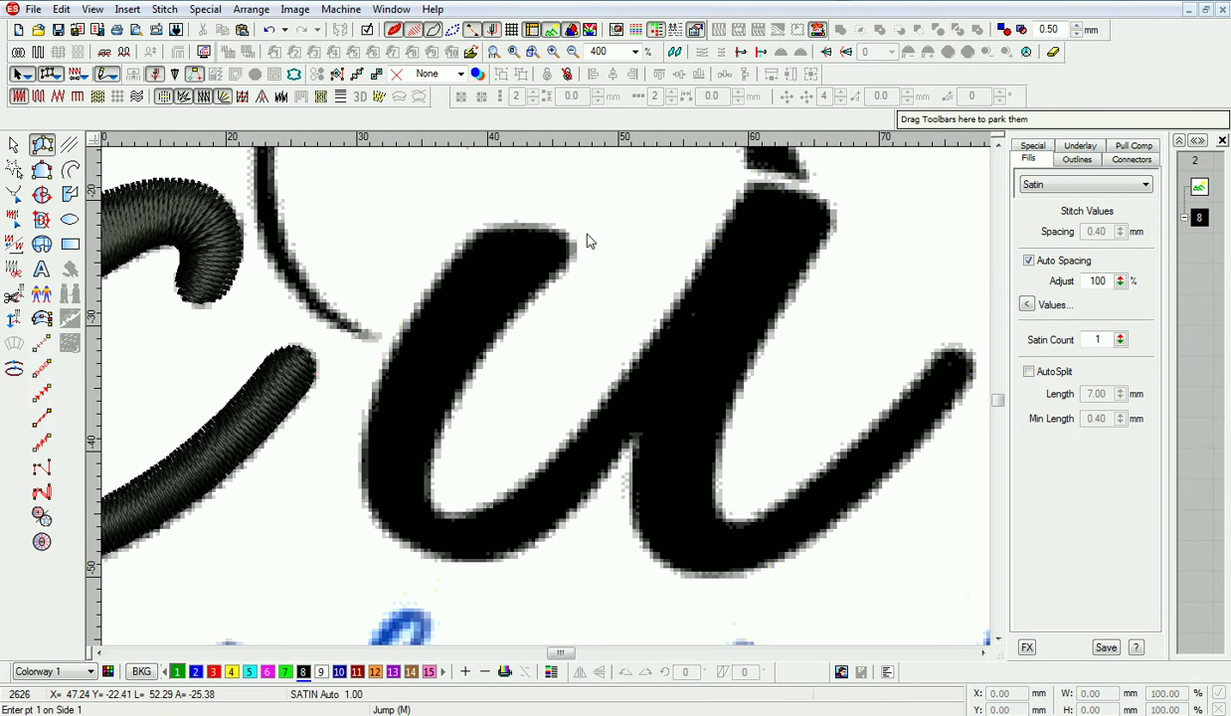
pyautogui.click(426, 303)
pyautogui.click(443, 409)
pyautogui.click(361, 488)
pyautogui.click(428, 472)
pyautogui.click(395, 539)
pyautogui.rightClick(517, 546)
pyautogui.rightClick(498, 504)
pyautogui.rightClick(571, 508)
pyautogui.rightClick(538, 476)
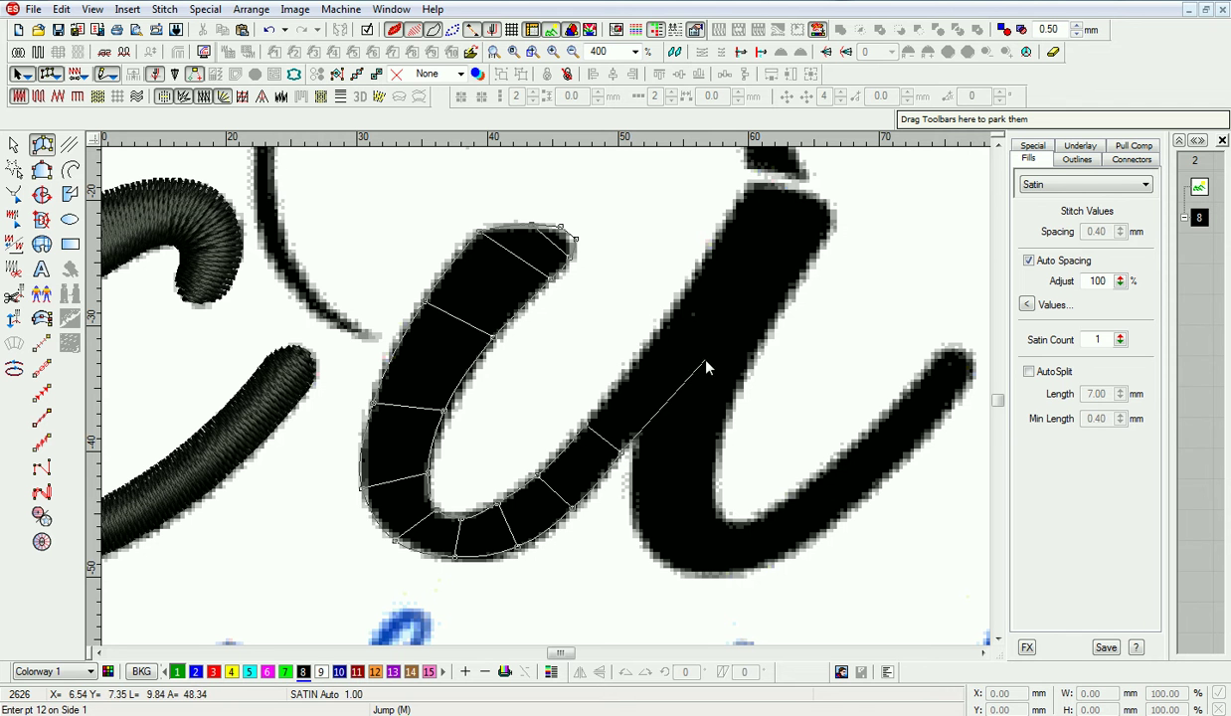
# Extend the u's first stroke up into the second stem, generate the satin stitches and open the column for reshaping.
pyautogui.rightClick(673, 327)
pyautogui.click(727, 302)
pyautogui.click(707, 281)
pyautogui.press('Return')
pyautogui.click(14, 195)
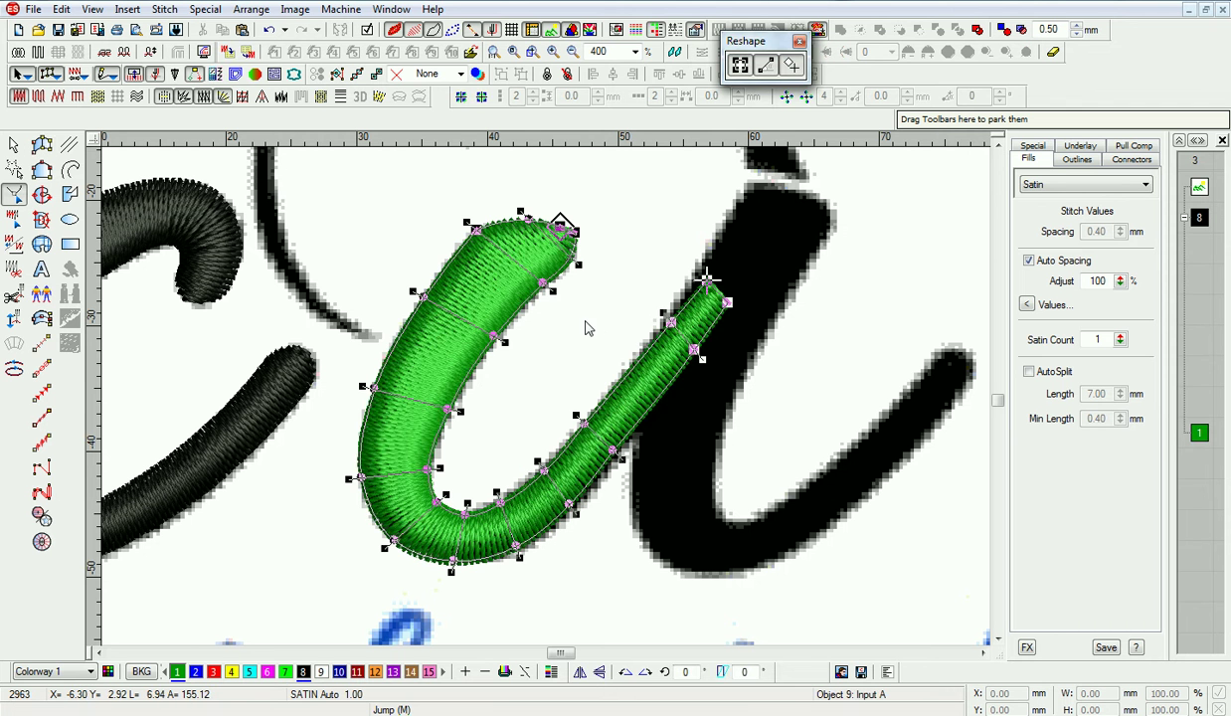
# Finish reshaping the u's first stroke and recolour it black (colour 8).
pyautogui.hotkey('shift', 'z')
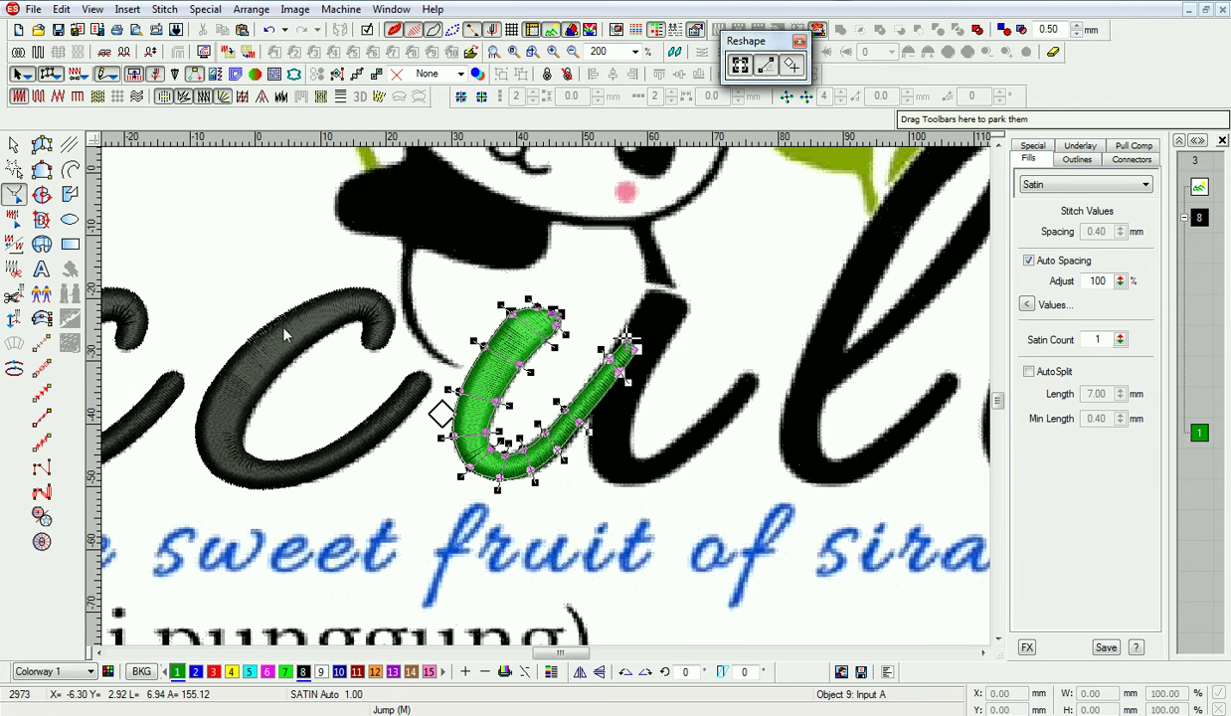
pyautogui.click(14, 145)
pyautogui.hotkey('shift', 'z')
pyautogui.press('z')
pyautogui.press('d')
pyautogui.click(303, 672)
pyautogui.click(656, 562)
# Start an Input A satin column at the top of the u's second stem and place paired points down the stem.
pyautogui.press('d')
pyautogui.press('z')
pyautogui.click(980, 653)
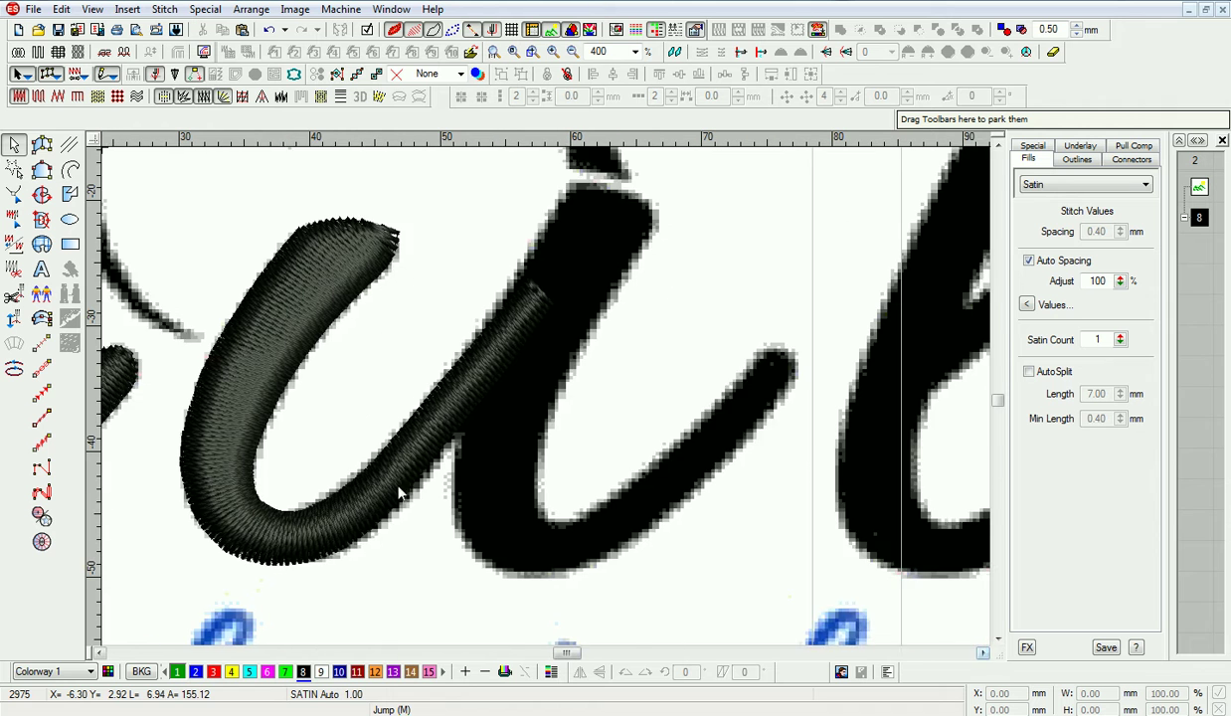
pyautogui.scroll(1, 695, 417)
pyautogui.click(44, 147)
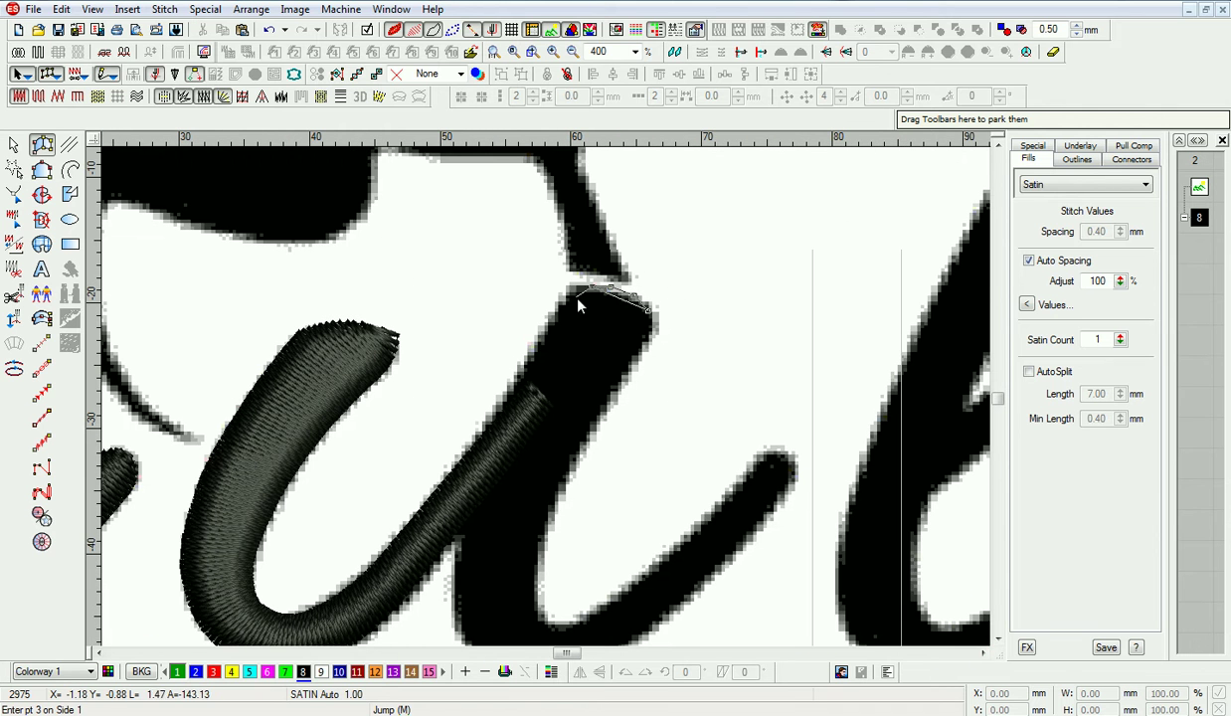
pyautogui.click(522, 389)
pyautogui.click(464, 528)
pyautogui.scroll(-5, 463, 528)
pyautogui.click(457, 411)
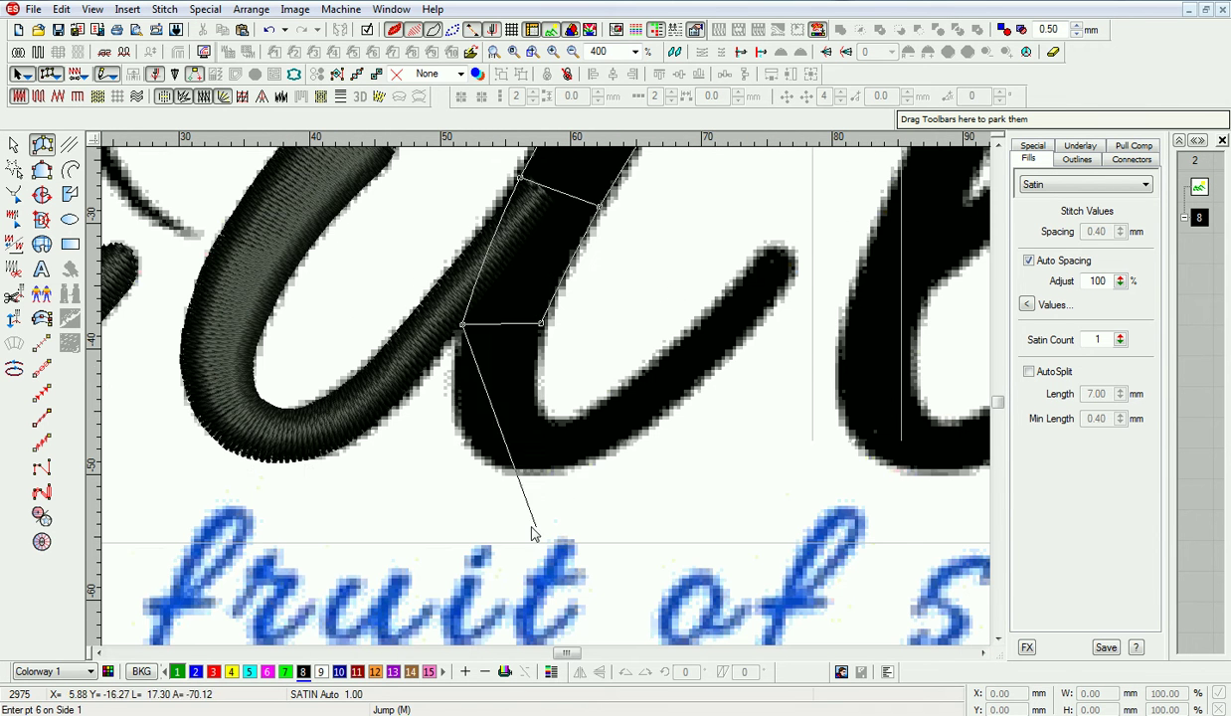
# Trace the u's second stroke around its bottom bend and up the tail, generating the satin stitches.
pyautogui.rightClick(509, 466)
pyautogui.rightClick(545, 419)
pyautogui.rightClick(569, 464)
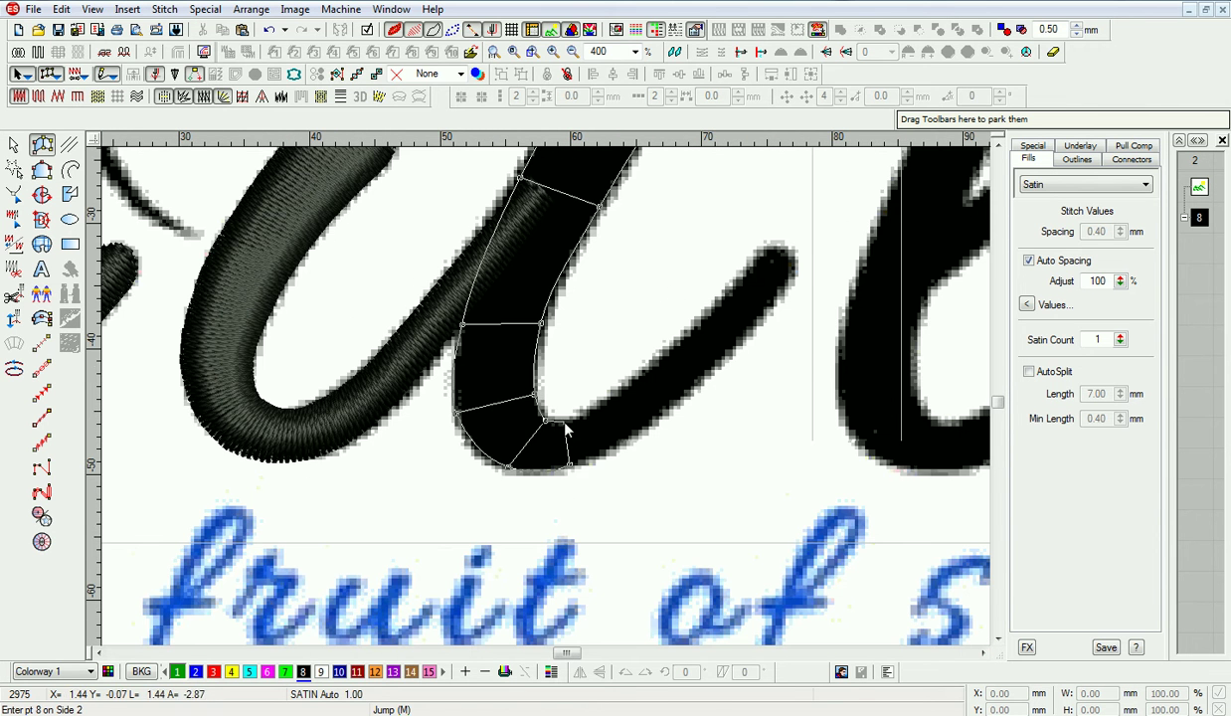
pyautogui.click(605, 399)
pyautogui.click(658, 361)
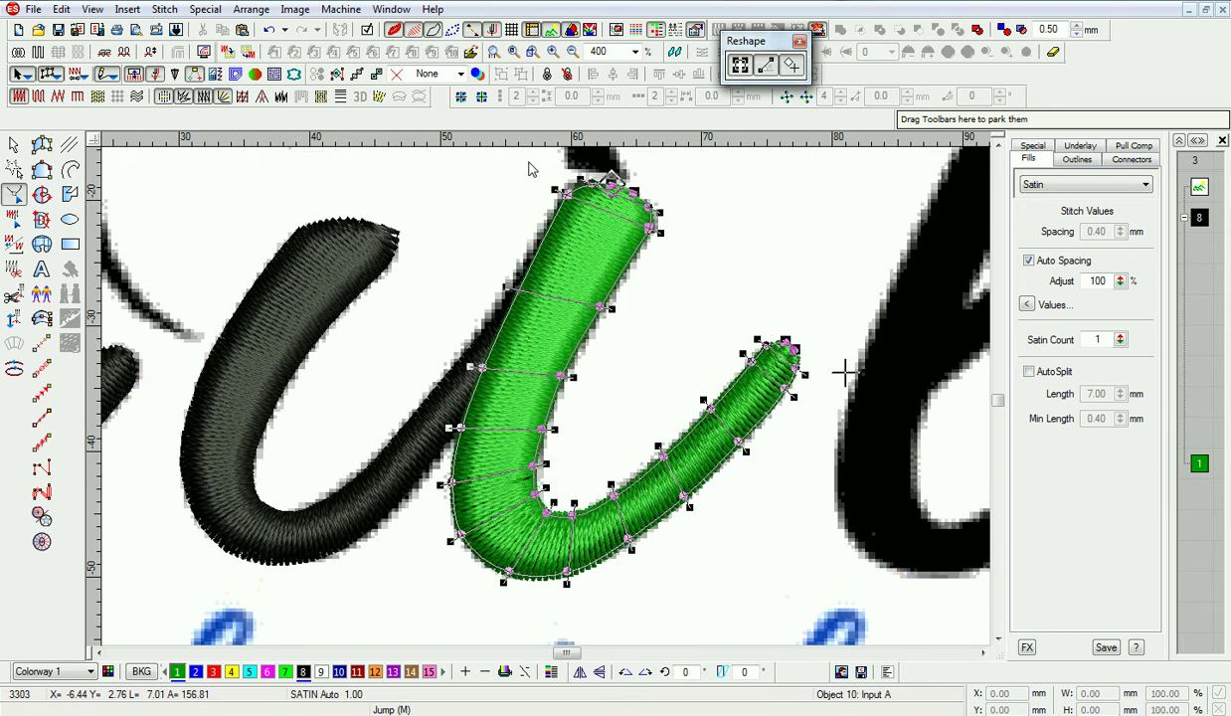
# Adjust the nodes at the top and tail tip of the u's second stroke, and recolour the column black (colour 8).
pyautogui.moveTo(532, 178); pyautogui.dragTo(707, 261)
pyautogui.scroll(2, 656, 199)
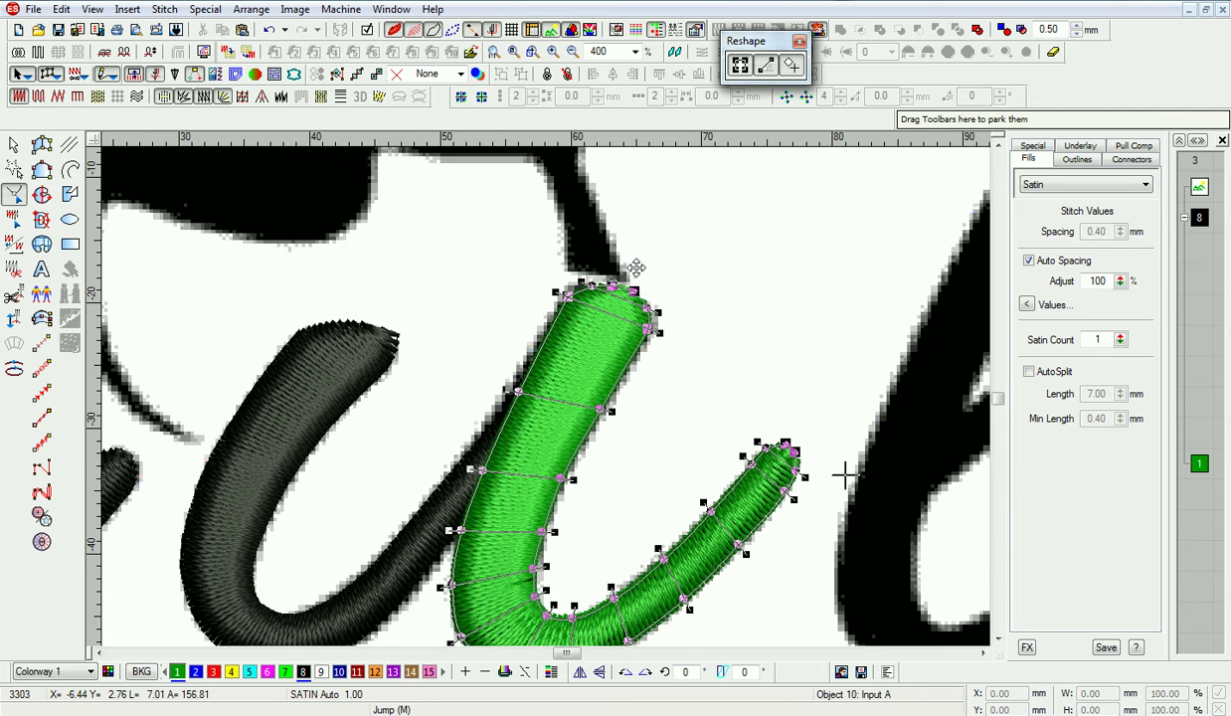
pyautogui.scroll(-2, 731, 384)
pyautogui.moveTo(792, 350); pyautogui.dragTo(794, 346)
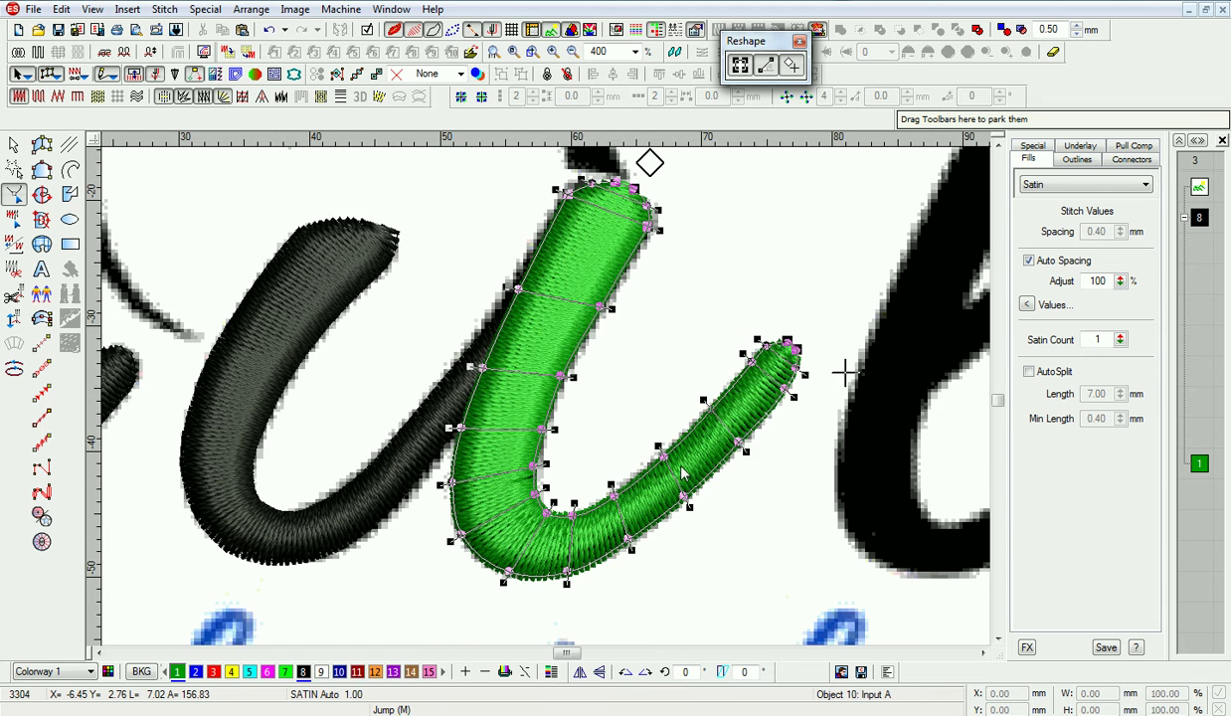
pyautogui.hotkey('shift', 'z')
pyautogui.moveTo(696, 383); pyautogui.dragTo(701, 352)
pyautogui.hotkey('shift', 'z')
pyautogui.press('Escape')
pyautogui.click(303, 671)
pyautogui.press('Escape')
# Start an Input A satin column where the l's strokes meet and place paired points along the lower part of the thin stroke.
pyautogui.hscroll(2, 837, 423)
pyautogui.press('z')
pyautogui.click(41, 145)
pyautogui.scroll(3, 338, 455)
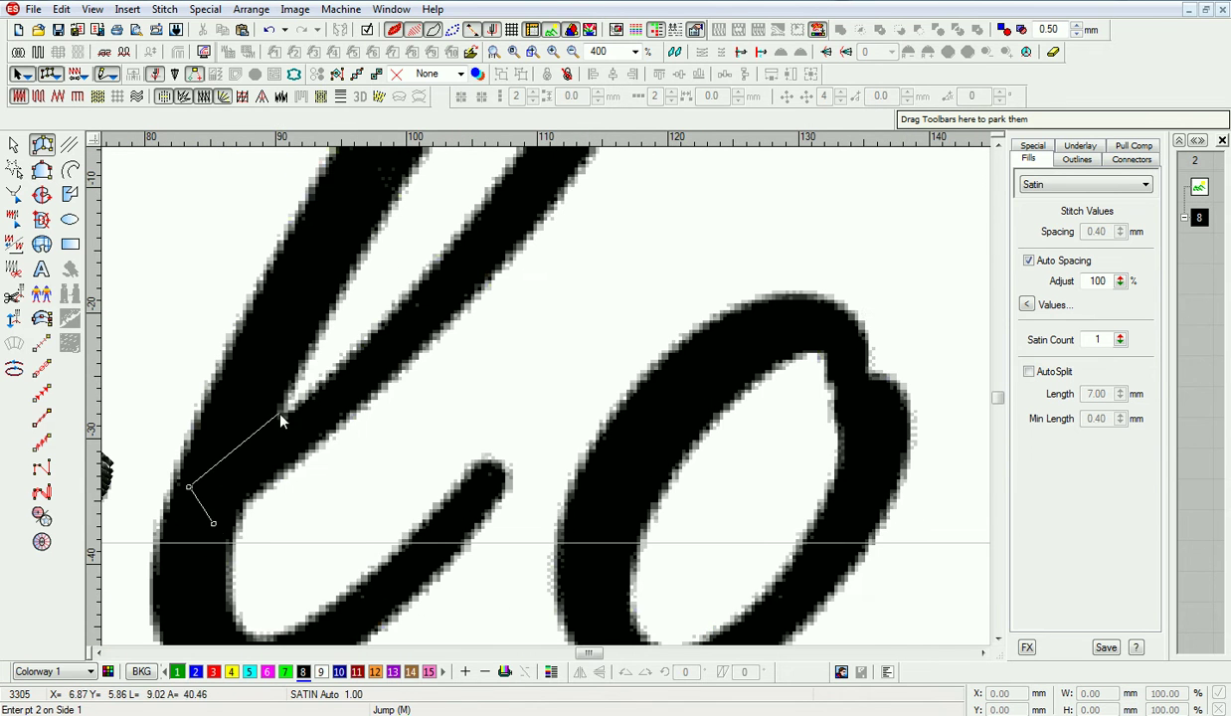
pyautogui.click(289, 413)
pyautogui.click(311, 443)
pyautogui.click(389, 317)
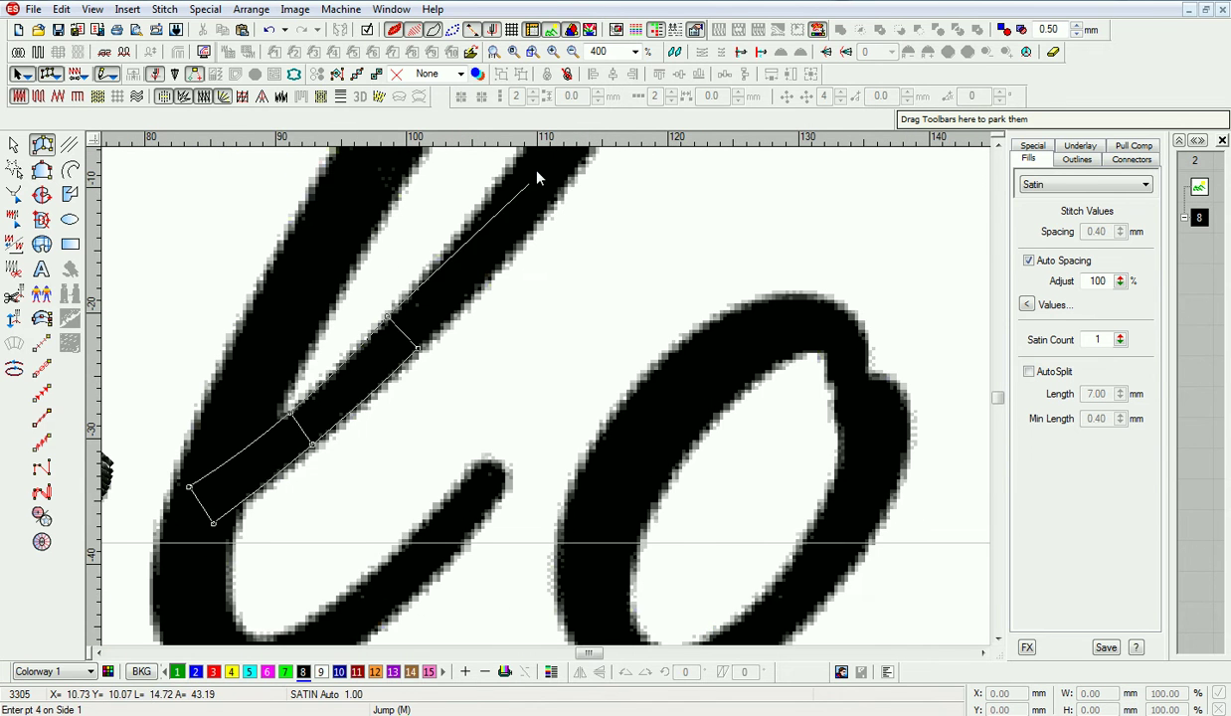
pyautogui.click(420, 348)
# Continue the l's satin column with paired points up the thin stroke to the start of the top loop.
pyautogui.scroll(1, 426, 348)
pyautogui.click(485, 315)
pyautogui.click(530, 350)
pyautogui.scroll(1, 531, 348)
pyautogui.click(528, 316)
pyautogui.click(586, 334)
pyautogui.click(566, 255)
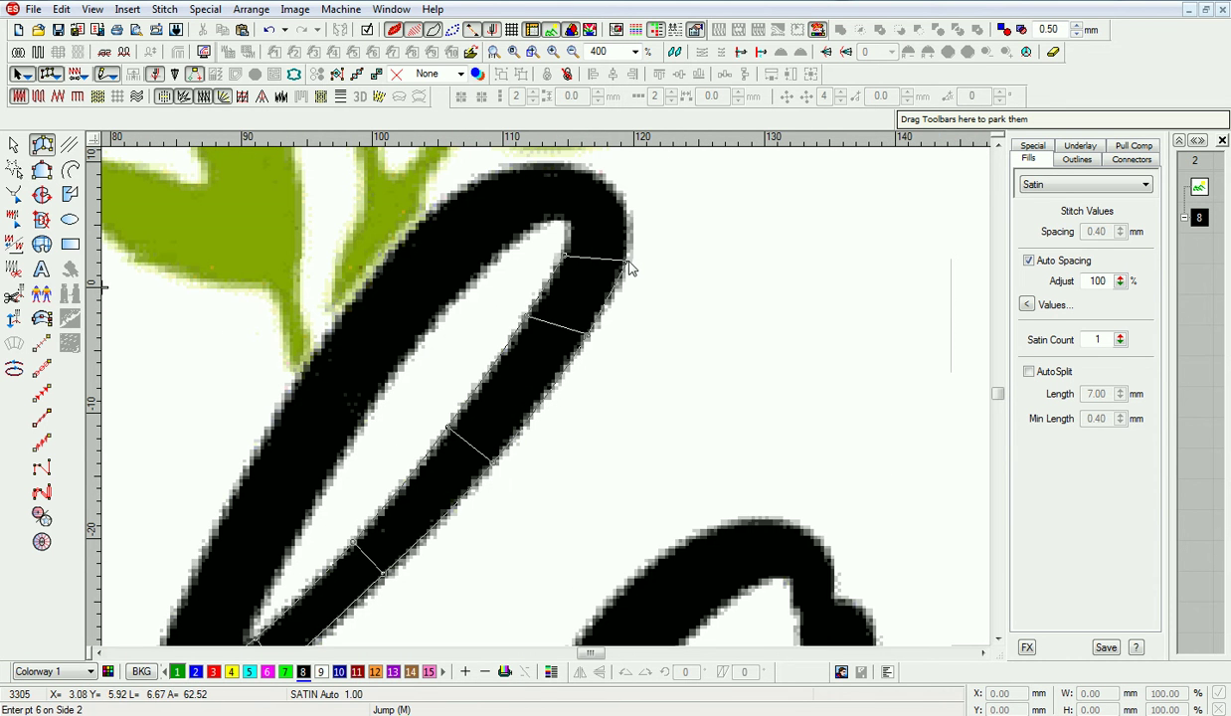
pyautogui.click(628, 260)
# Place paired satin column points around the l's top loop to the upper part of the thick stem.
pyautogui.scroll(1, 626, 263)
pyautogui.click(524, 340)
pyautogui.click(560, 291)
pyautogui.click(492, 344)
pyautogui.click(487, 285)
pyautogui.click(427, 404)
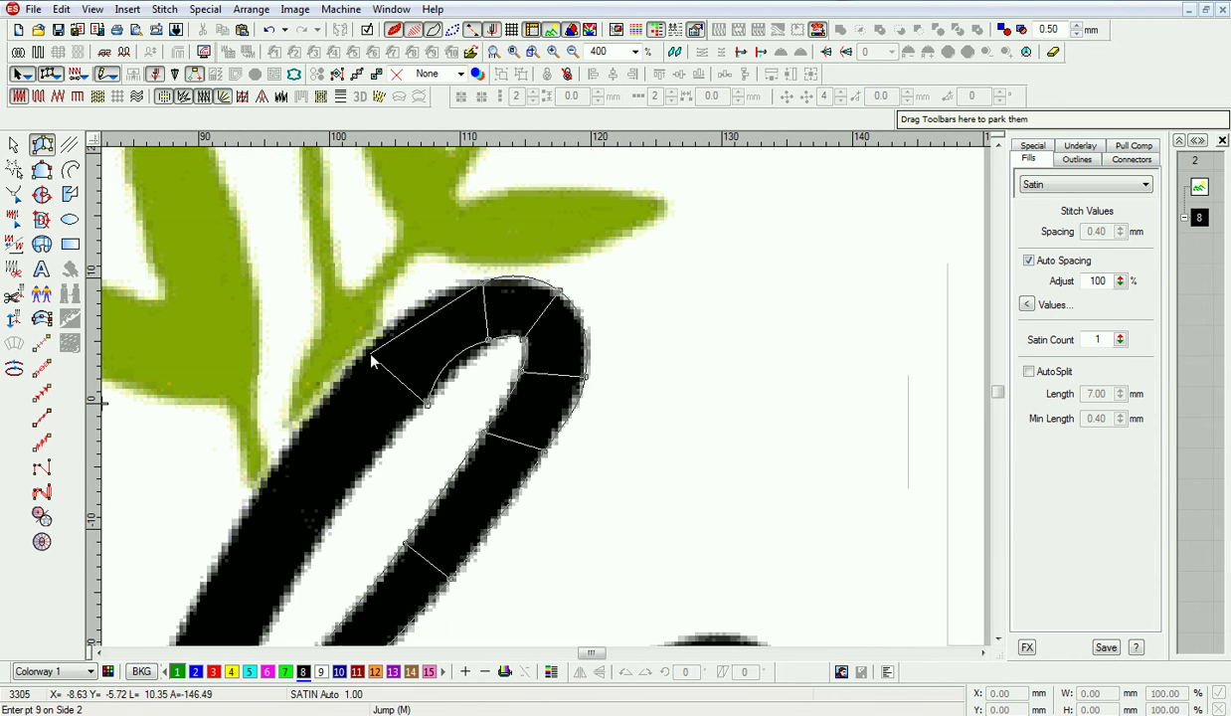
pyautogui.click(372, 357)
# Trace the l's thick stem, bottom bend and rising tail with paired points, and generate the satin stitches.
pyautogui.click(426, 476)
pyautogui.click(368, 438)
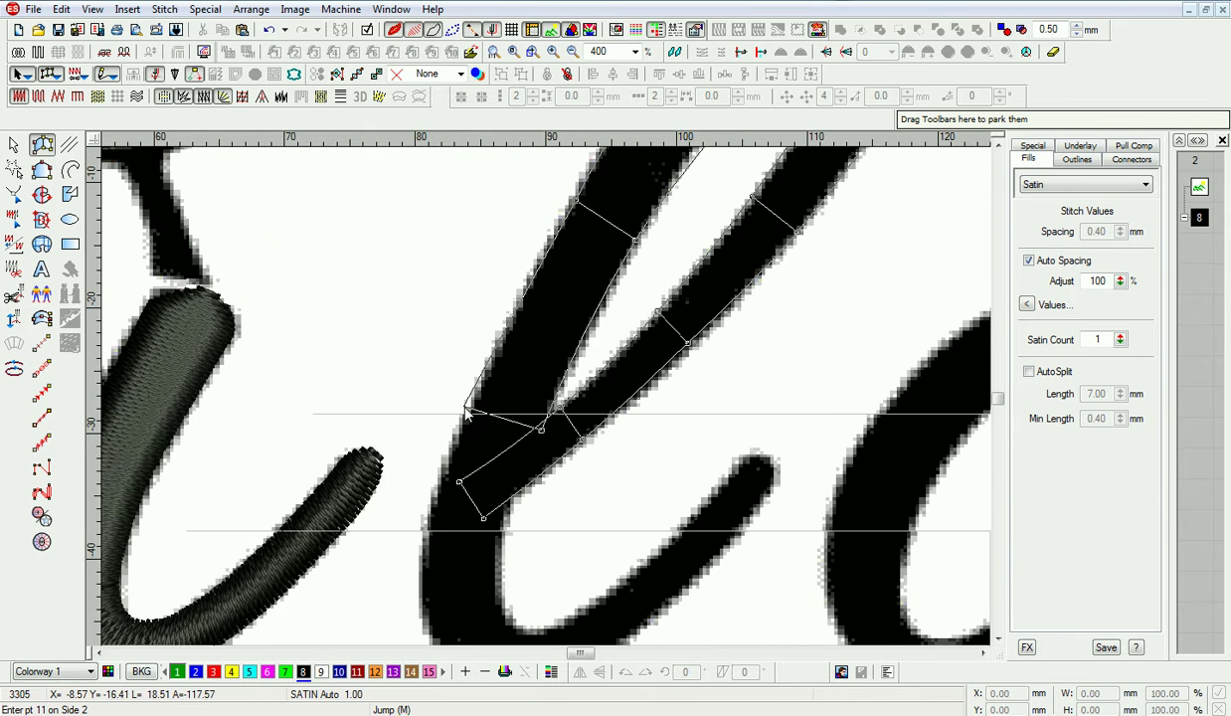
pyautogui.click(419, 577)
pyautogui.click(497, 580)
pyautogui.rightClick(575, 511)
pyautogui.rightClick(537, 564)
pyautogui.rightClick(612, 511)
pyautogui.rightClick(627, 559)
pyautogui.rightClick(669, 481)
pyautogui.rightClick(700, 516)
pyautogui.rightClick(755, 403)
pyautogui.click(756, 408)
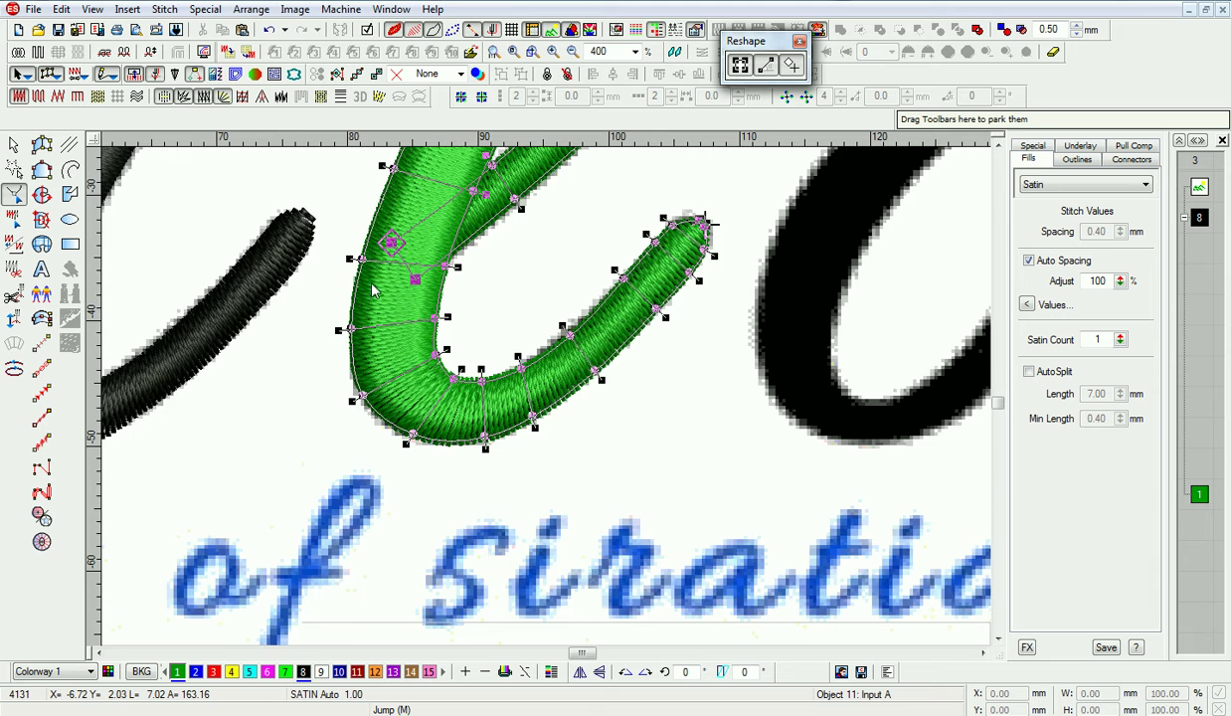
# Refine the nodes along the l's upper outer edge beside the green leaves and recolour the column black (colour 8).
pyautogui.scroll(2, 380, 300)
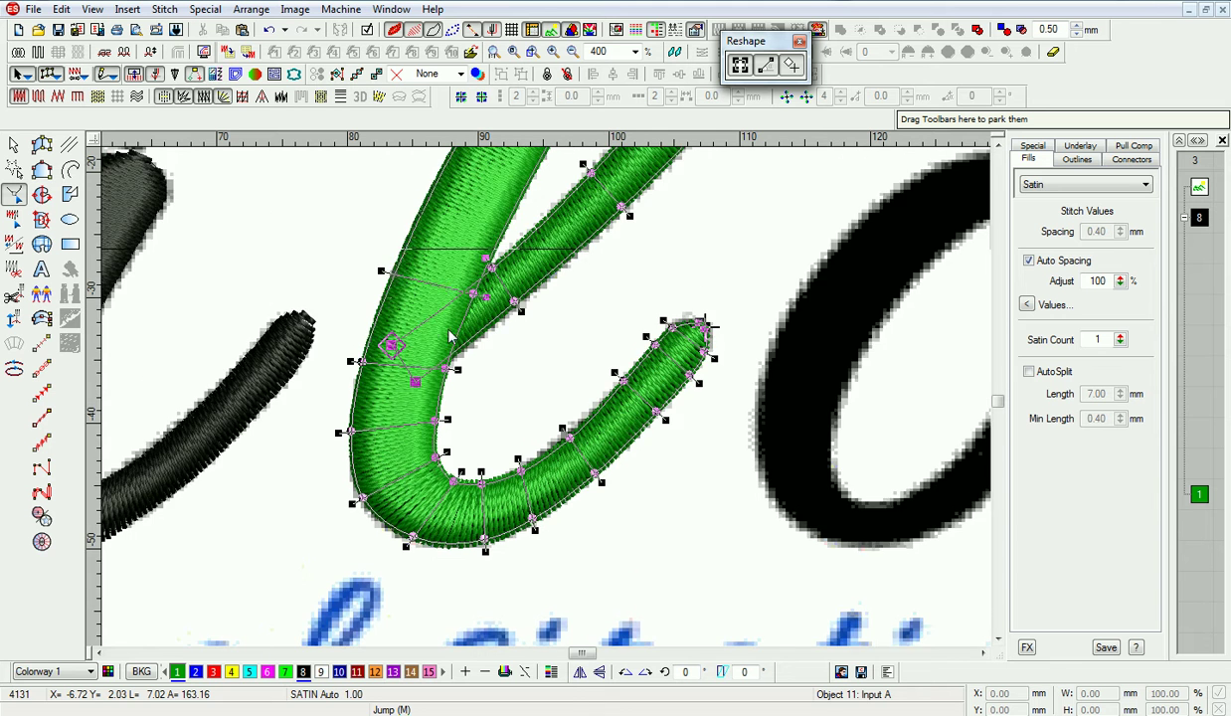
pyautogui.scroll(2, 432, 241)
pyautogui.scroll(2, 541, 316)
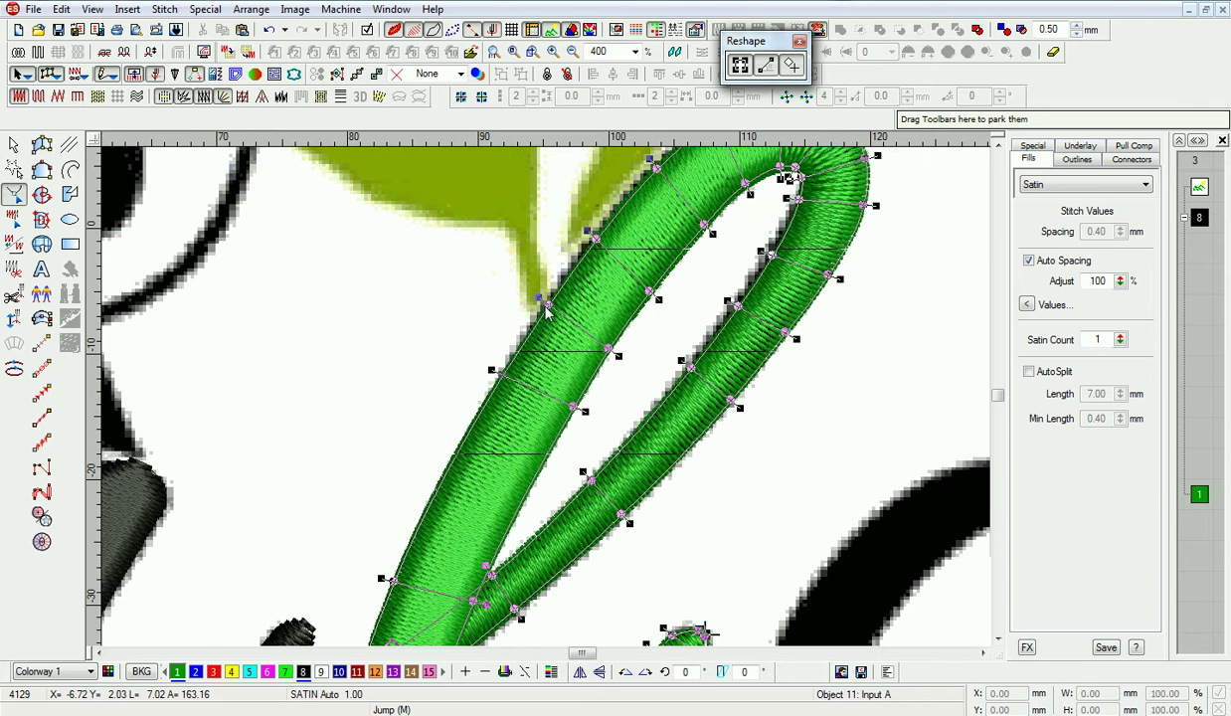
pyautogui.click(597, 239)
pyautogui.press('Delete')
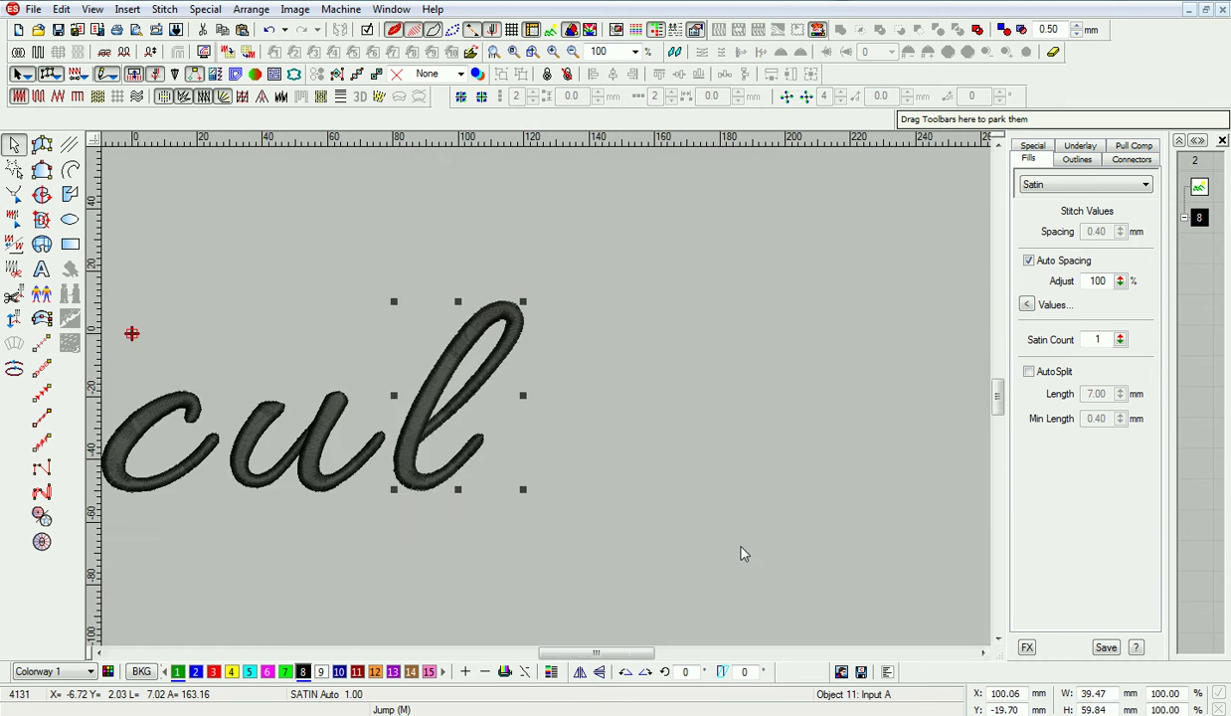
# Start an Input A satin column at the o's upper tip and place paired points down its thick left side.
pyautogui.scroll(4, 735, 546)
pyautogui.press('a')
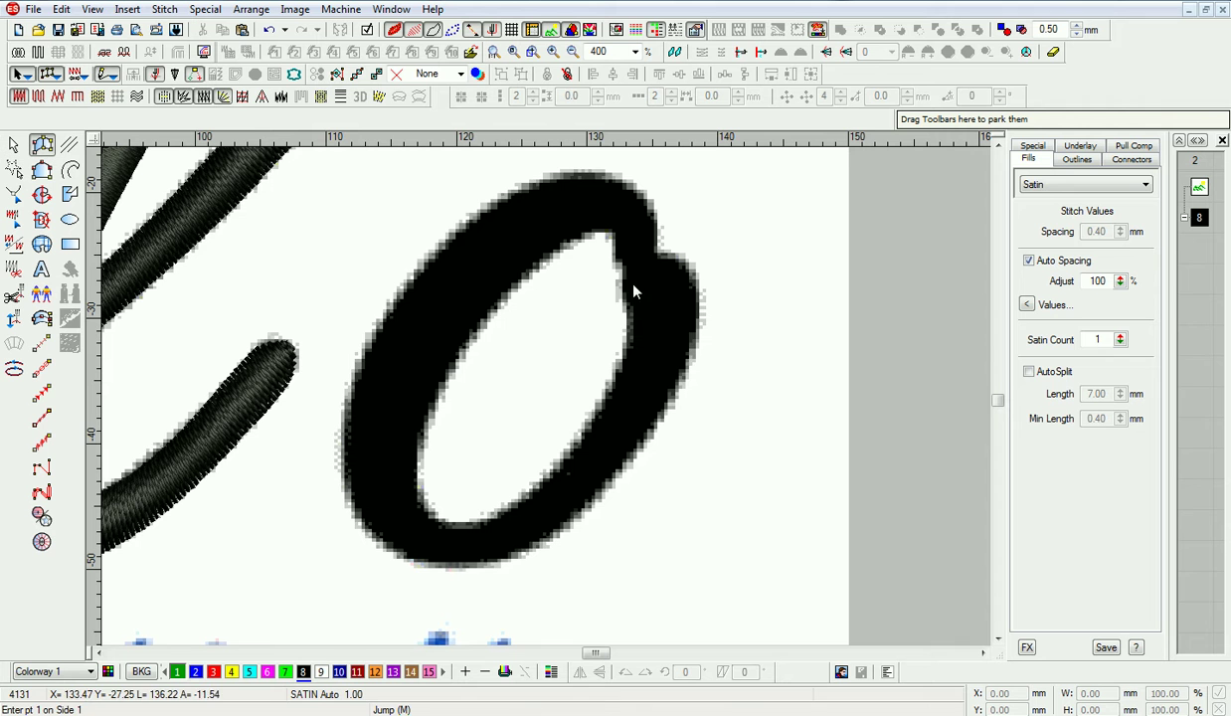
pyautogui.click(605, 234)
pyautogui.rightClick(473, 407)
pyautogui.rightClick(418, 352)
pyautogui.rightClick(406, 499)
pyautogui.rightClick(332, 467)
pyautogui.rightClick(381, 584)
pyautogui.rightClick(312, 590)
# Continue the o's satin column with paired points around its bottom bend.
pyautogui.rightClick(511, 518)
pyautogui.click(482, 558)
pyautogui.click(535, 563)
pyautogui.click(591, 559)
pyautogui.click(657, 516)
# Trace the o's right side up to its overlapping tip with paired points and generate the satin stitches.
pyautogui.rightClick(724, 444)
pyautogui.rightClick(712, 352)
pyautogui.rightClick(772, 365)
pyautogui.rightClick(718, 319)
pyautogui.rightClick(780, 298)
pyautogui.rightClick(715, 304)
pyautogui.rightClick(743, 257)
pyautogui.click(708, 265)
pyautogui.press('Return')
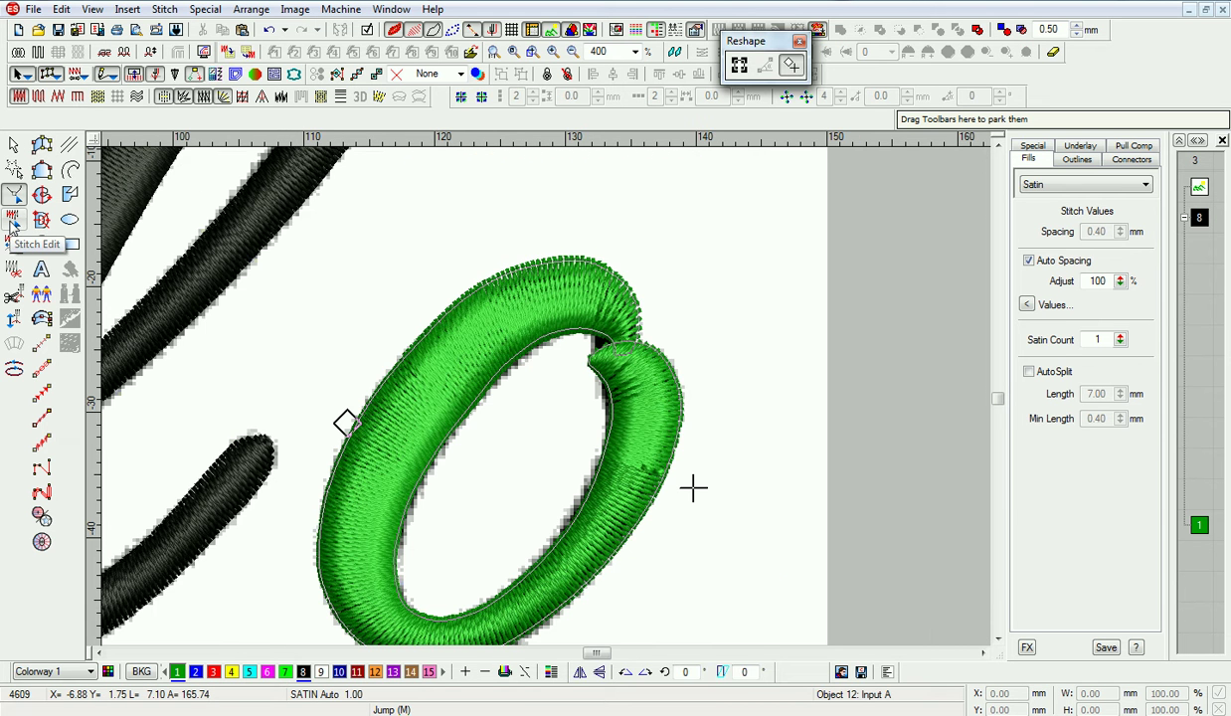
# Show the o's reshape nodes and adjust the inner and outer nodes at its lower left bend.
pyautogui.click(738, 64)
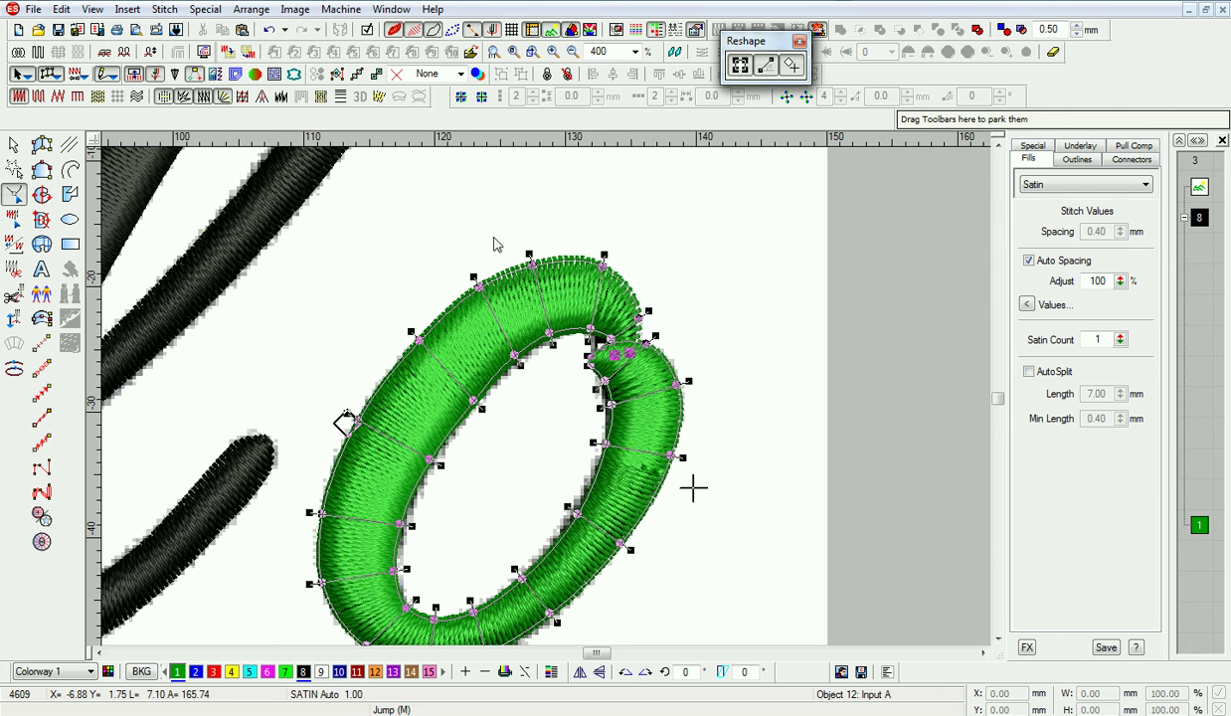
pyautogui.scroll(-3, 465, 437)
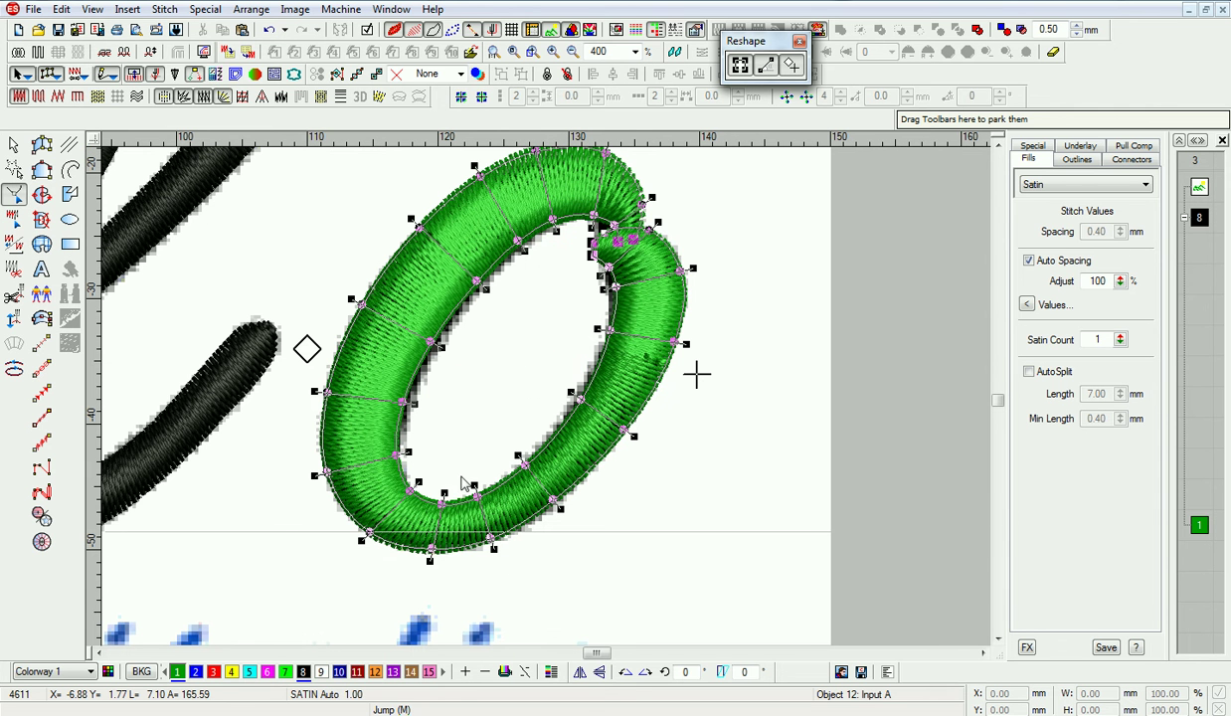
pyautogui.moveTo(442, 503); pyautogui.dragTo(406, 485)
pyautogui.moveTo(370, 532); pyautogui.dragTo(366, 535)
pyautogui.moveTo(406, 485); pyautogui.dragTo(403, 487)
# Finish reshaping the o and recolour its satin column black (colour 8).
pyautogui.hotkey('shift', 'z')
pyautogui.hotkey('shift', 'z')
pyautogui.click(14, 146)
pyautogui.hotkey('shift', 'z')
pyautogui.click(289, 674)
pyautogui.click(558, 390)
pyautogui.click(302, 674)
pyautogui.press('Escape')
pyautogui.press('d')
# Select the whole lettering, enable AutoSplit for its satin fill and enter 8 as the stitch property value.
pyautogui.moveTo(638, 654); pyautogui.dragTo(589, 656)
pyautogui.hotkey('ctrl', 'a')
pyautogui.click(1033, 372)
pyautogui.press('z')
pyautogui.click(1078, 262)
pyautogui.write('8')
pyautogui.press('Return')
# Enable the first underlay for all the lettering columns, choose its type and deselect the lettering.
pyautogui.click(1080, 149)
pyautogui.click(1028, 185)
pyautogui.click(1120, 221)
pyautogui.click(1074, 247)
pyautogui.click(730, 555)
pyautogui.hotkey('shift', 'z')
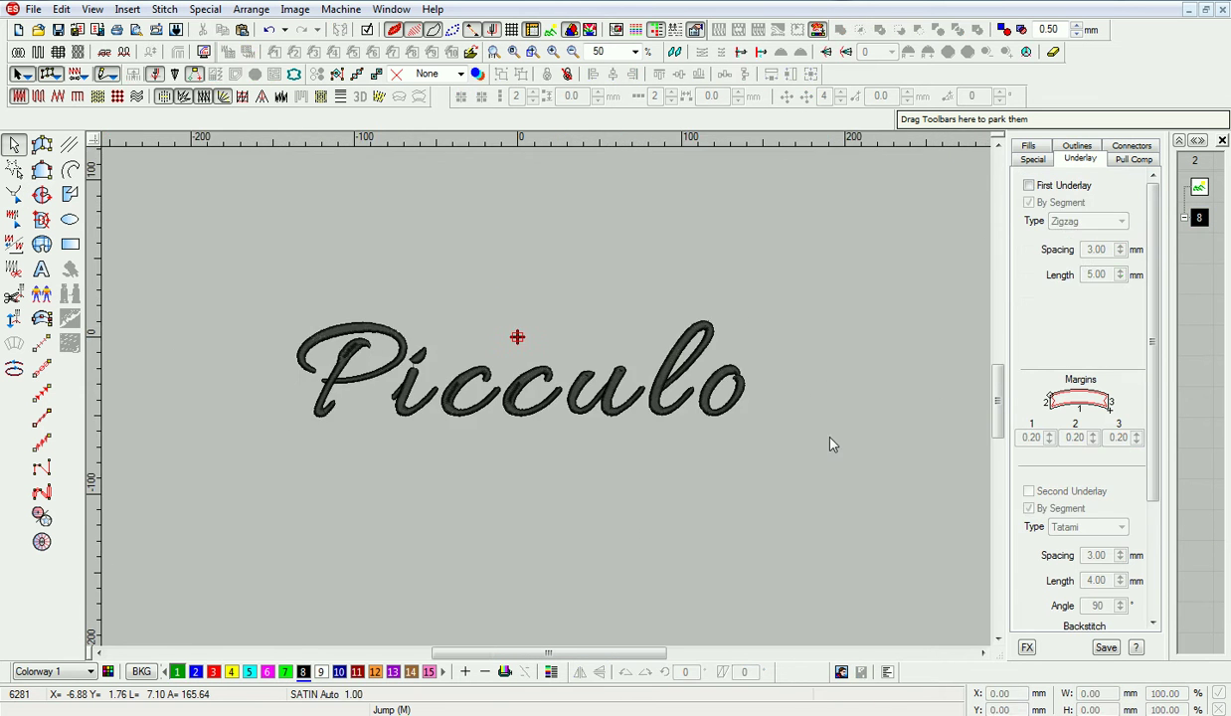
# Show the bitmap artwork again and examine the stitched lettering against it, including the panda above the word.
pyautogui.press('d')
pyautogui.press('z')
pyautogui.scroll(-1, 844, 425)
pyautogui.scroll(2, 883, 466)
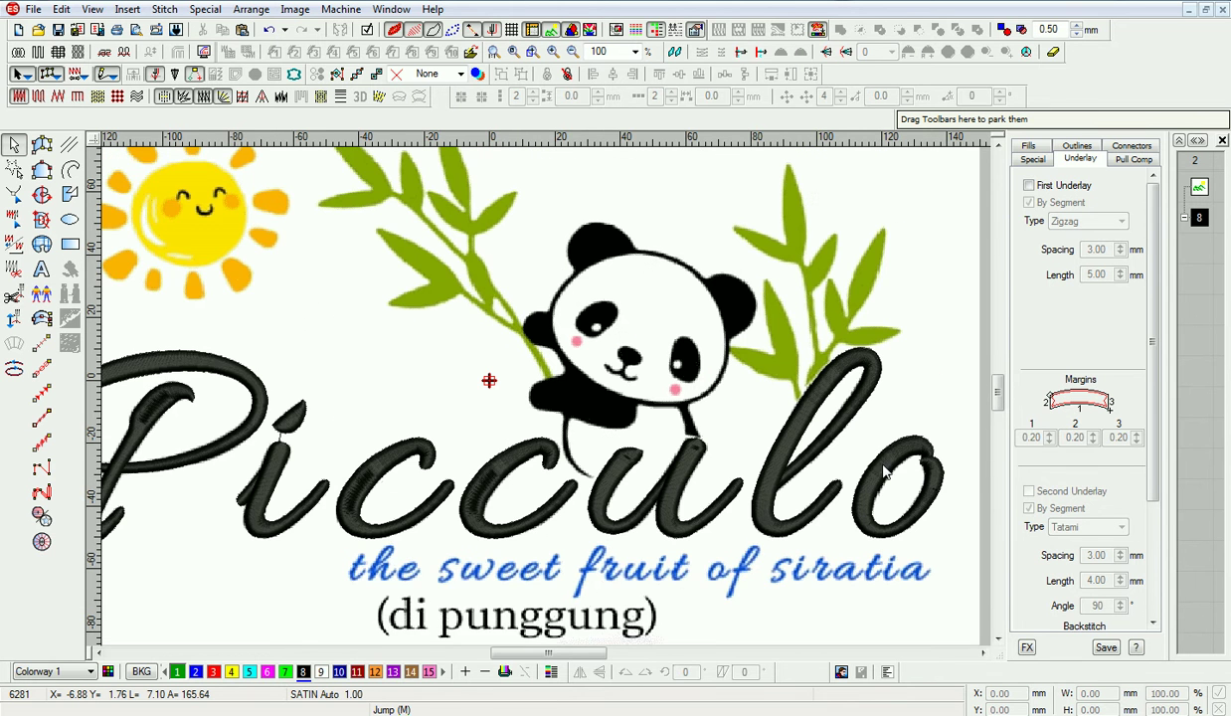
pyautogui.click(983, 654)
pyautogui.click(983, 654)
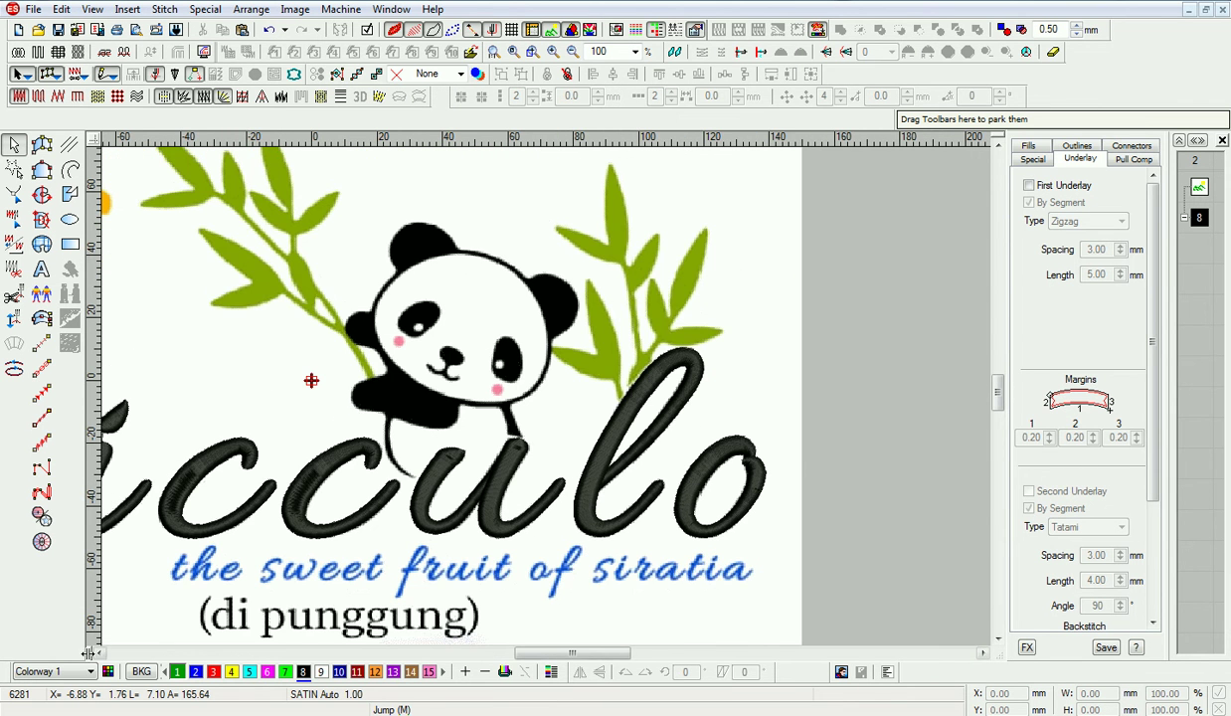
# Trace the panda's lower body as a closed run-stitch outline between the arm, the chin and the lettering.
pyautogui.click(98, 654)
pyautogui.click(98, 654)
pyautogui.press('z')
pyautogui.scroll(-1, 397, 480)
pyautogui.hotkey('shift', 'z')
pyautogui.click(983, 654)
pyautogui.click(983, 654)
pyautogui.press('z')
pyautogui.hotkey('shift', 'z')
pyautogui.click(98, 654)
pyautogui.press('z')
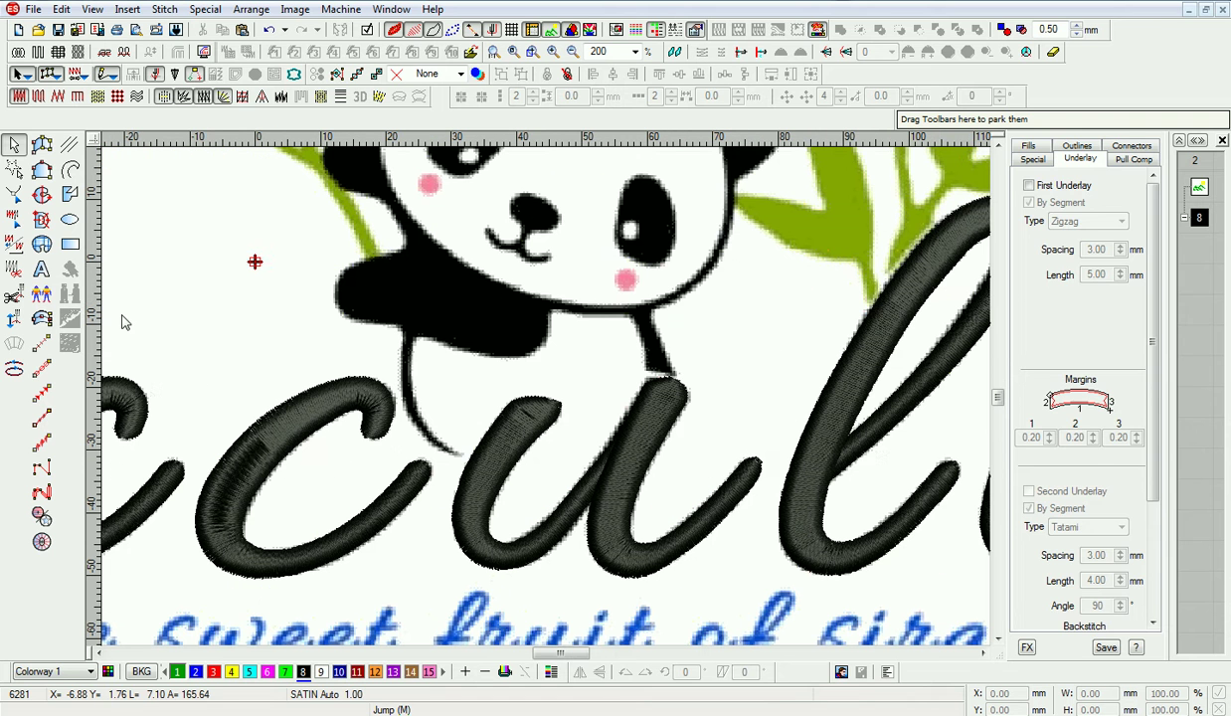
pyautogui.click(41, 343)
pyautogui.click(462, 453)
pyautogui.rightClick(484, 411)
pyautogui.rightClick(536, 388)
pyautogui.click(588, 383)
pyautogui.click(646, 372)
pyautogui.press('BackSpace')
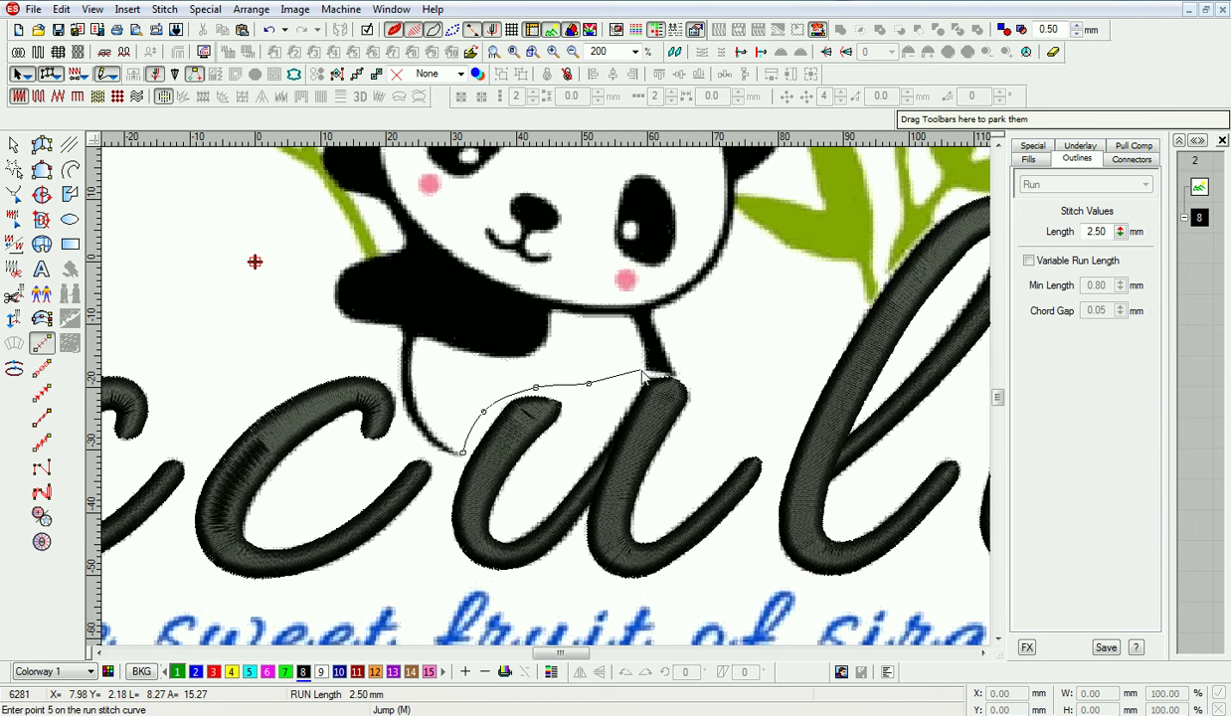
pyautogui.click(679, 374)
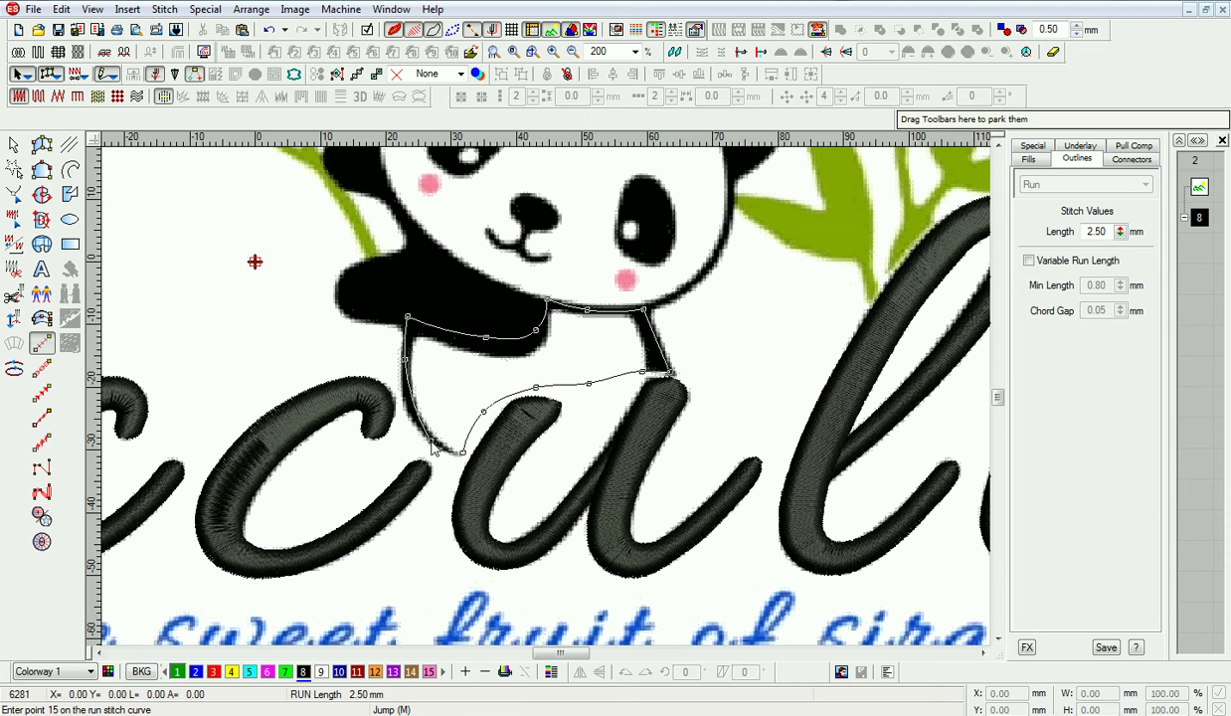
pyautogui.click(464, 454)
pyautogui.click(177, 672)
pyautogui.press('Return')
# Turn the body outline into a tatami fill and recolour it white (colour 9).
pyautogui.click(14, 145)
pyautogui.click(457, 333)
pyautogui.rightClick(457, 334)
pyautogui.moveTo(517, 688)
pyautogui.click(709, 557)
pyautogui.click(13, 146)
pyautogui.click(437, 413)
pyautogui.click(97, 96)
pyautogui.click(321, 672)
pyautogui.click(112, 247)
# Digitize the curved left edge of the panda's body as a satin column.
pyautogui.click(42, 145)
pyautogui.press('s')
pyautogui.press('z')
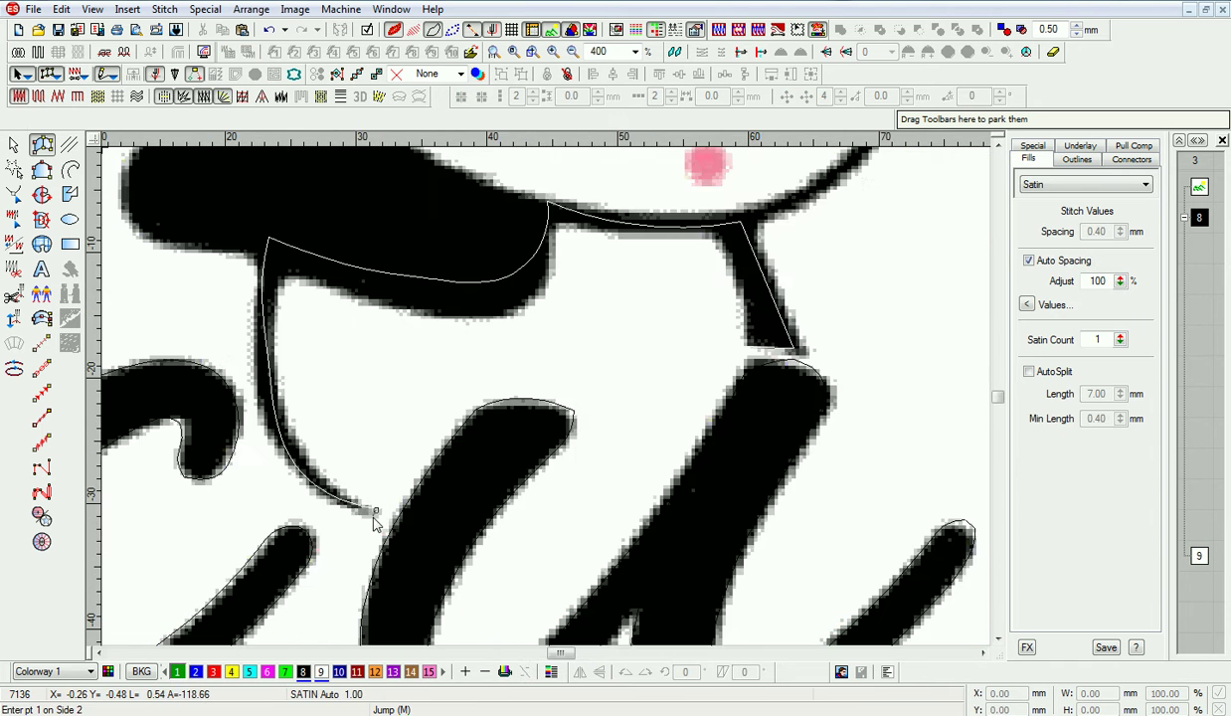
pyautogui.rightClick(297, 478)
pyautogui.rightClick(283, 409)
pyautogui.rightClick(256, 412)
pyautogui.click(291, 260)
pyautogui.click(252, 236)
pyautogui.press('Return')
# Recolour the left body column black (colour 8) and reshape its outer edge to follow the curve.
pyautogui.press('s')
pyautogui.click(14, 195)
pyautogui.press('d')
pyautogui.click(14, 145)
pyautogui.click(303, 672)
pyautogui.press('h')
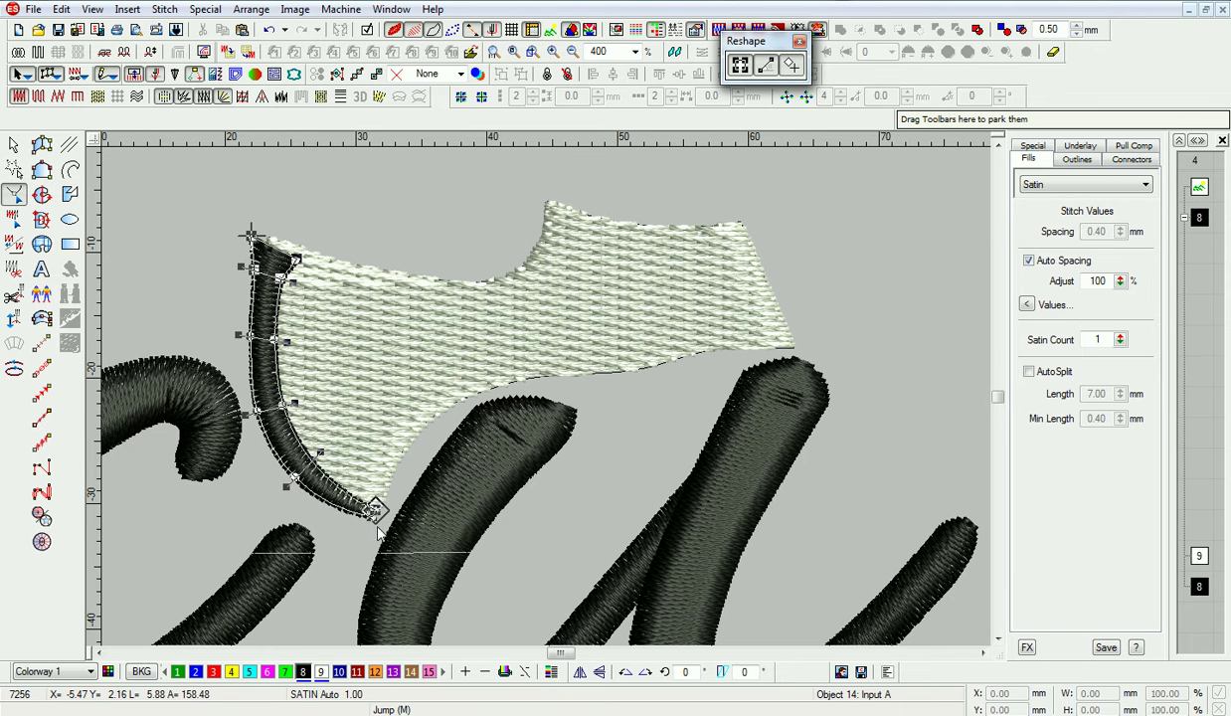
pyautogui.moveTo(252, 339); pyautogui.dragTo(249, 338)
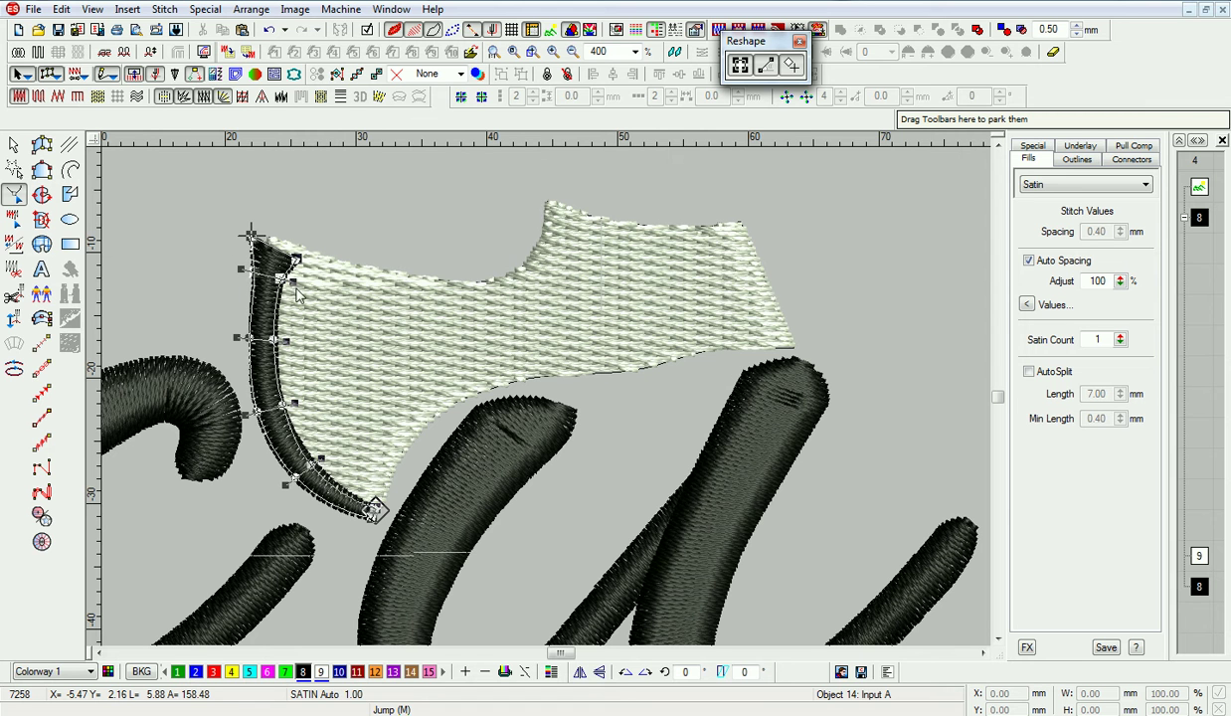
pyautogui.moveTo(255, 269); pyautogui.dragTo(252, 271)
pyautogui.press('Return')
pyautogui.press('Escape')
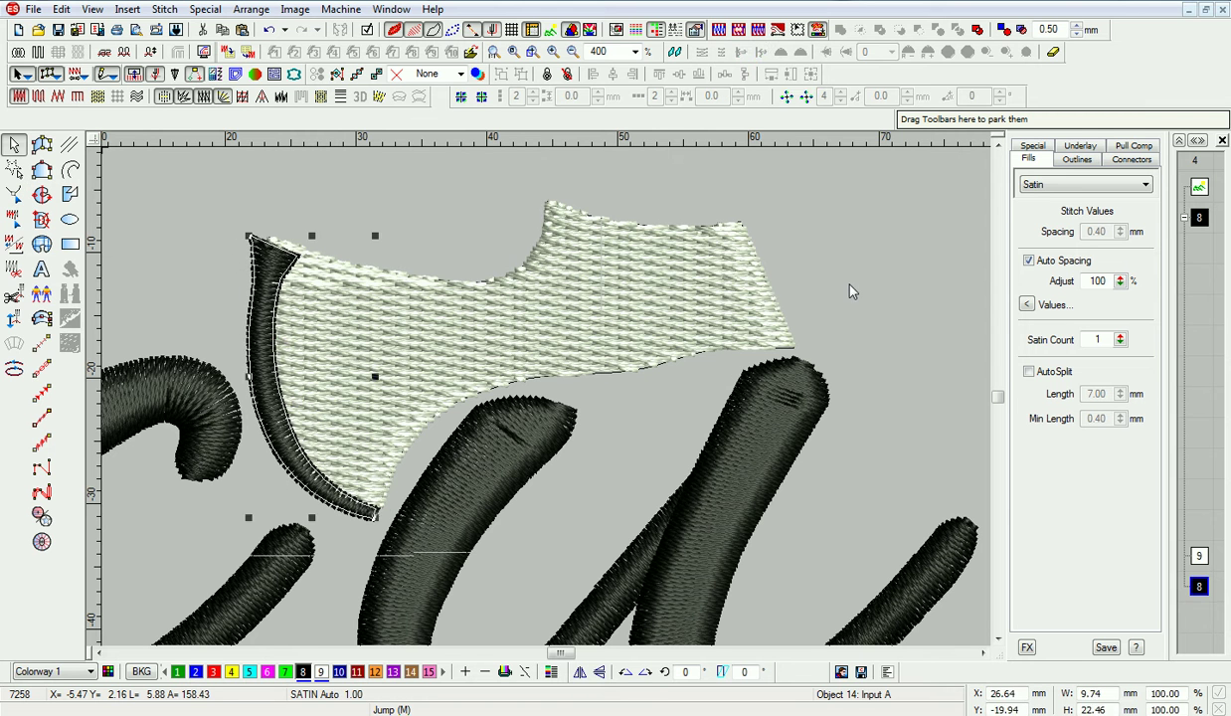
# Digitize the short limb strip at the body's right side as a satin column and colour it black (colour 8).
pyautogui.press('Escape')
pyautogui.press('d')
pyautogui.press('s')
pyautogui.press('space')
pyautogui.click(741, 344)
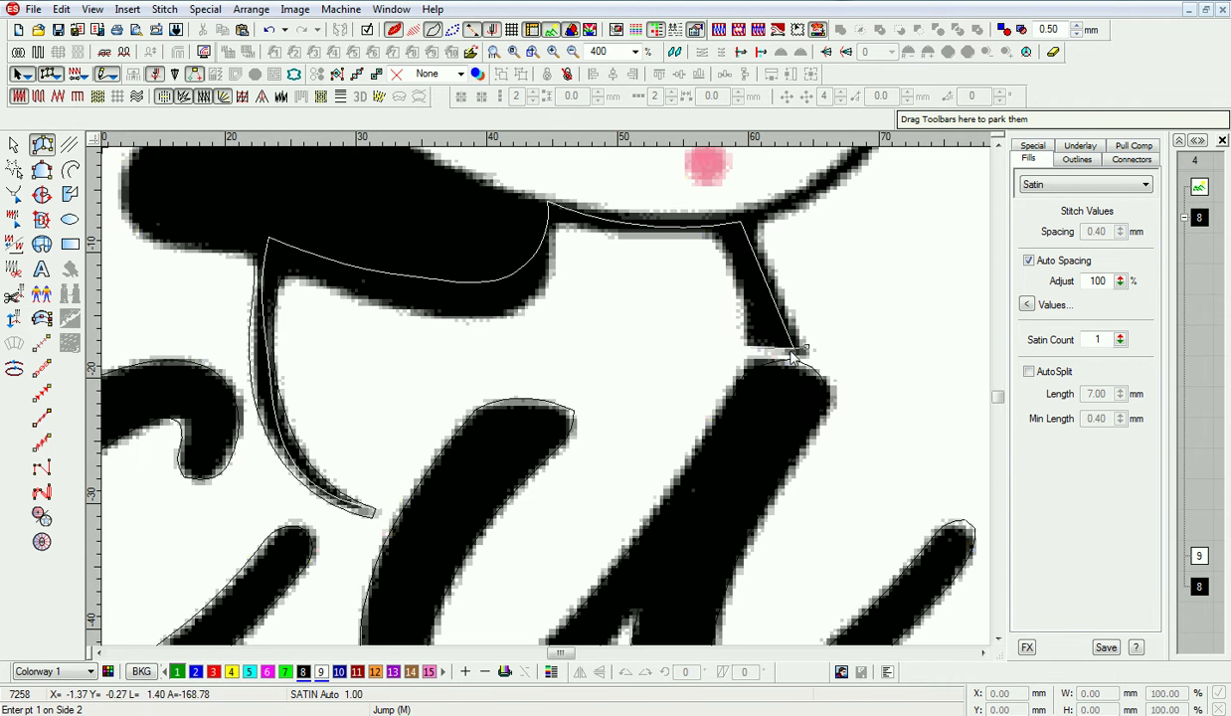
pyautogui.press('Return')
pyautogui.press('s')
pyautogui.click(14, 145)
pyautogui.click(304, 672)
# Start a satin column for the head outline under the chin and trace it up the head's right side.
pyautogui.hotkey('shift', 'z')
pyautogui.hotkey('shift', 'z')
pyautogui.press('s')
pyautogui.press('z')
pyautogui.press('z')
pyautogui.click(41, 145)
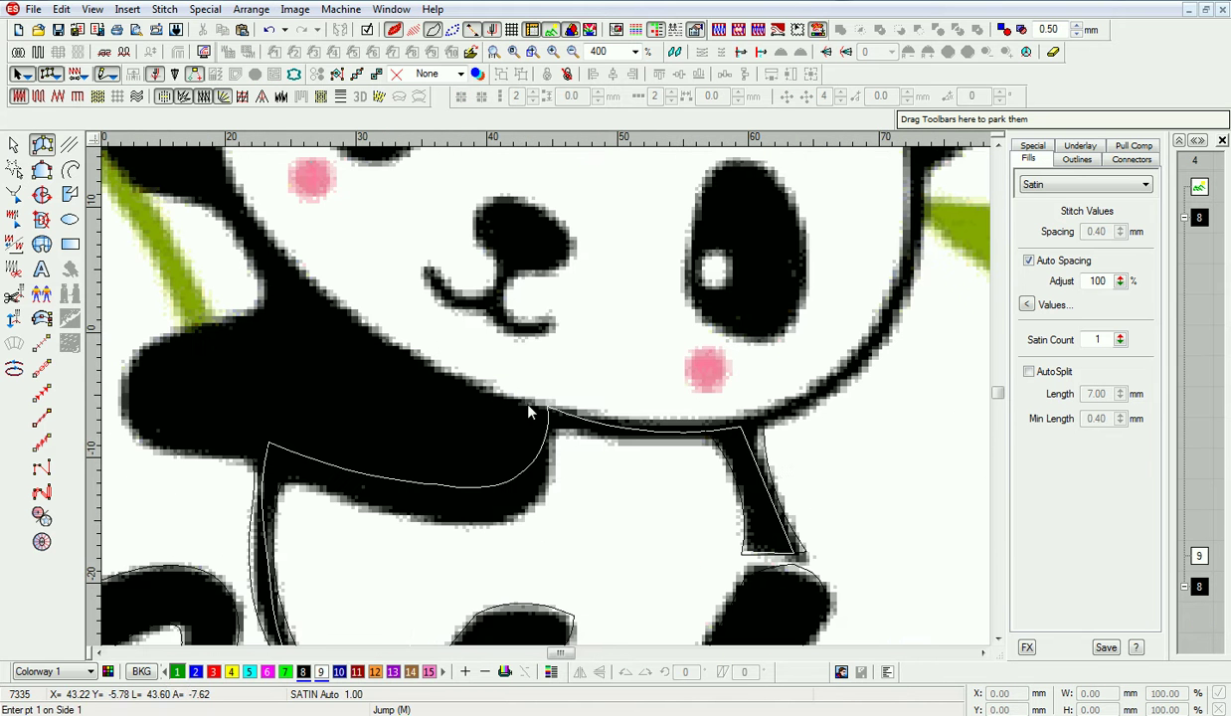
pyautogui.click(697, 433)
pyautogui.rightClick(858, 378)
pyautogui.rightClick(885, 291)
pyautogui.rightClick(910, 294)
pyautogui.click(730, 310)
pyautogui.scroll(2, 699, 397)
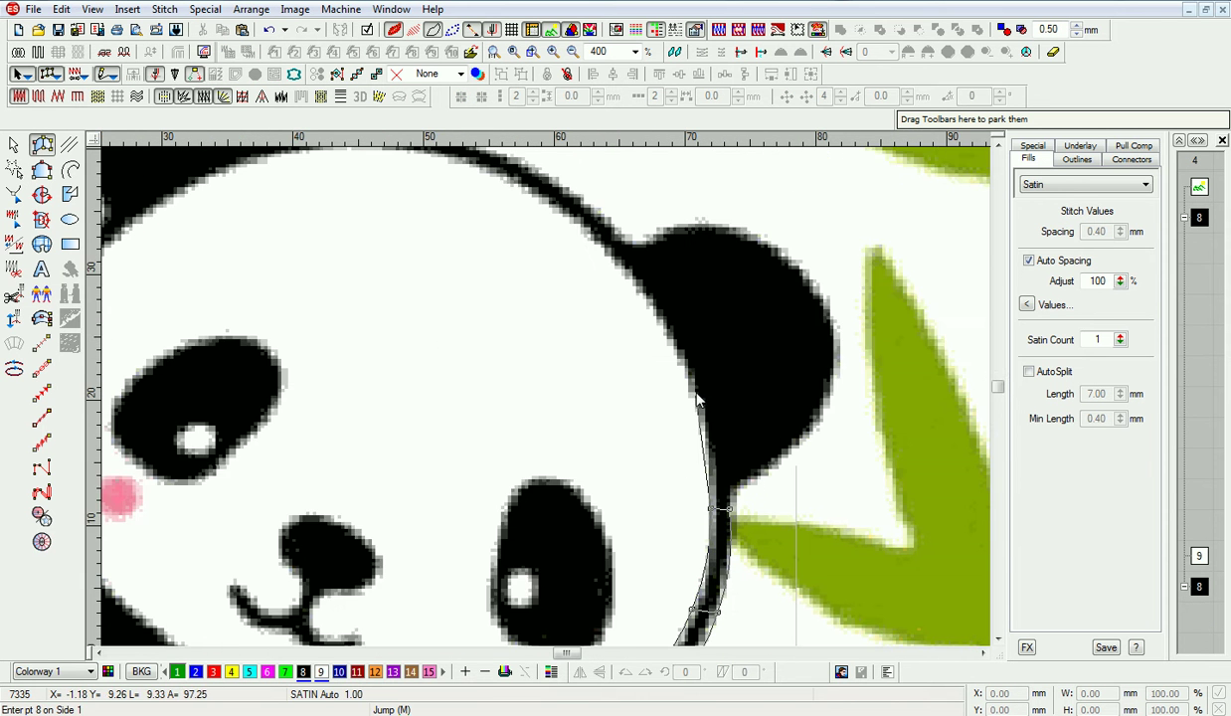
# Continue the head outline column past the right ear and over the top to the left ear.
pyautogui.rightClick(655, 304)
pyautogui.rightClick(673, 292)
pyautogui.rightClick(596, 241)
pyautogui.rightClick(612, 224)
pyautogui.rightClick(483, 285)
pyautogui.rightClick(494, 263)
pyautogui.rightClick(363, 265)
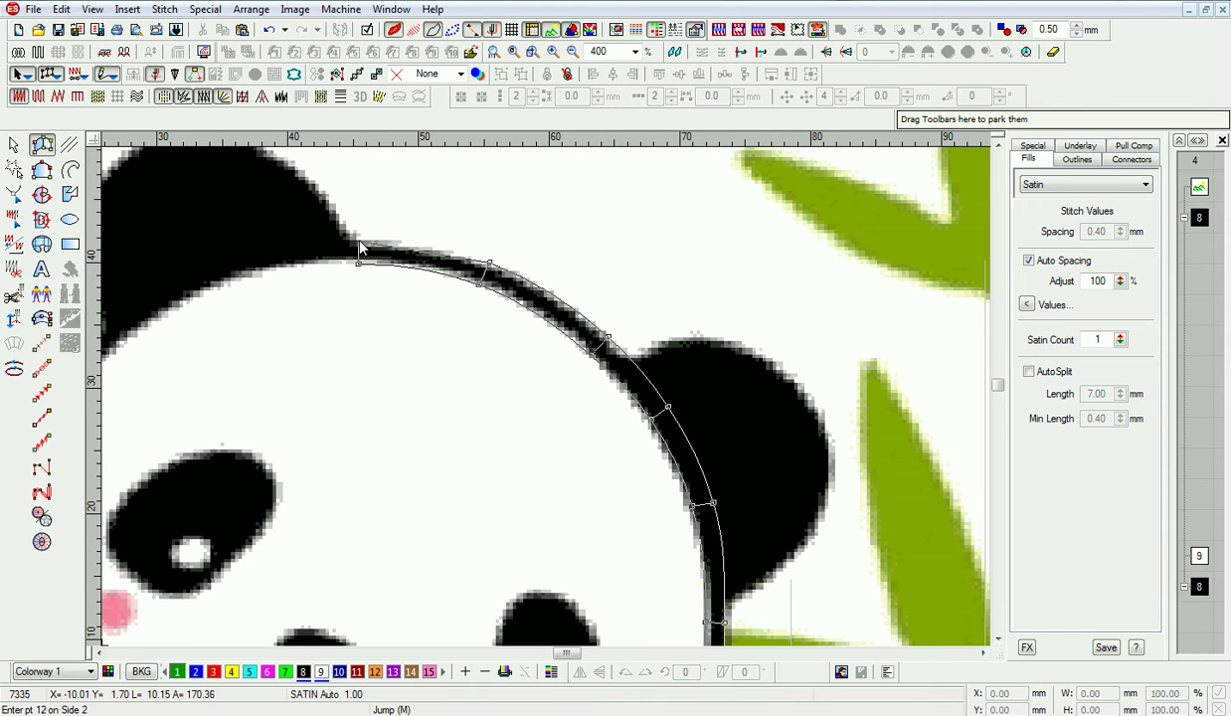
pyautogui.rightClick(363, 240)
# Continue the head outline column down the head's left side, removing the last misplaced points.
pyautogui.click(401, 327)
pyautogui.rightClick(408, 322)
pyautogui.rightClick(324, 396)
pyautogui.rightClick(314, 376)
pyautogui.rightClick(269, 455)
pyautogui.rightClick(247, 439)
pyautogui.rightClick(508, 315)
pyautogui.rightClick(488, 310)
pyautogui.rightClick(513, 403)
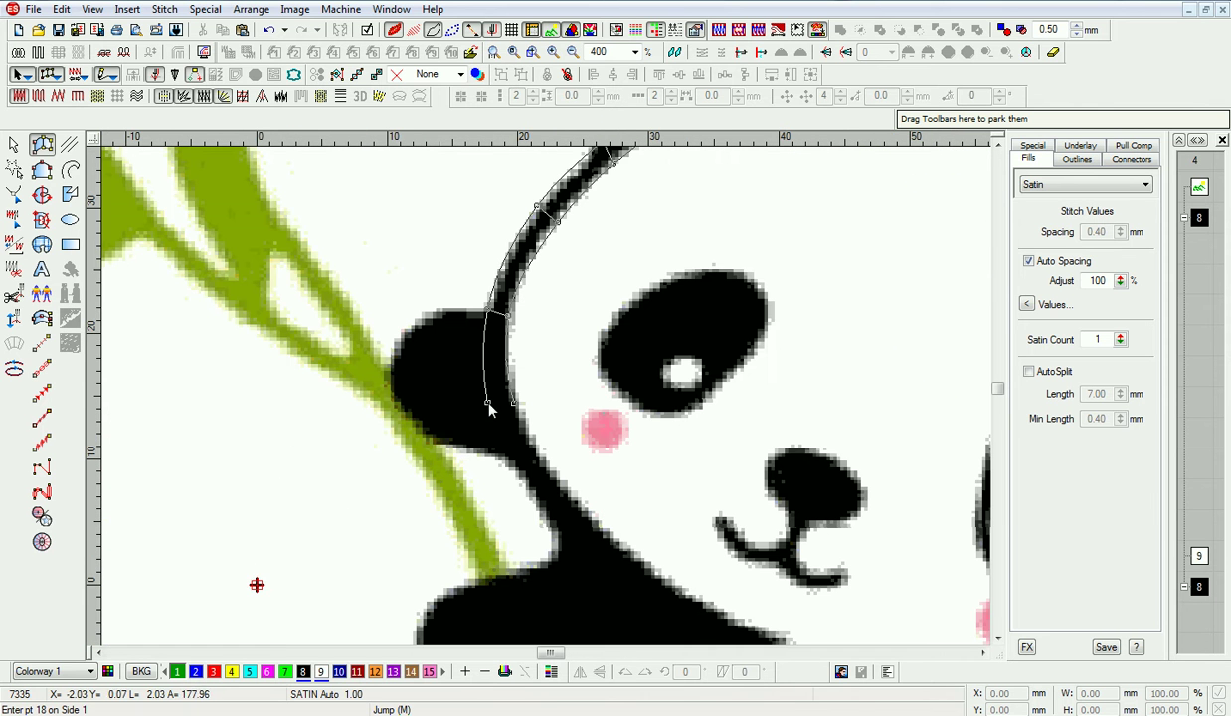
pyautogui.click(528, 489)
pyautogui.press('BackSpace')
pyautogui.press('BackSpace')
pyautogui.press('BackSpace')
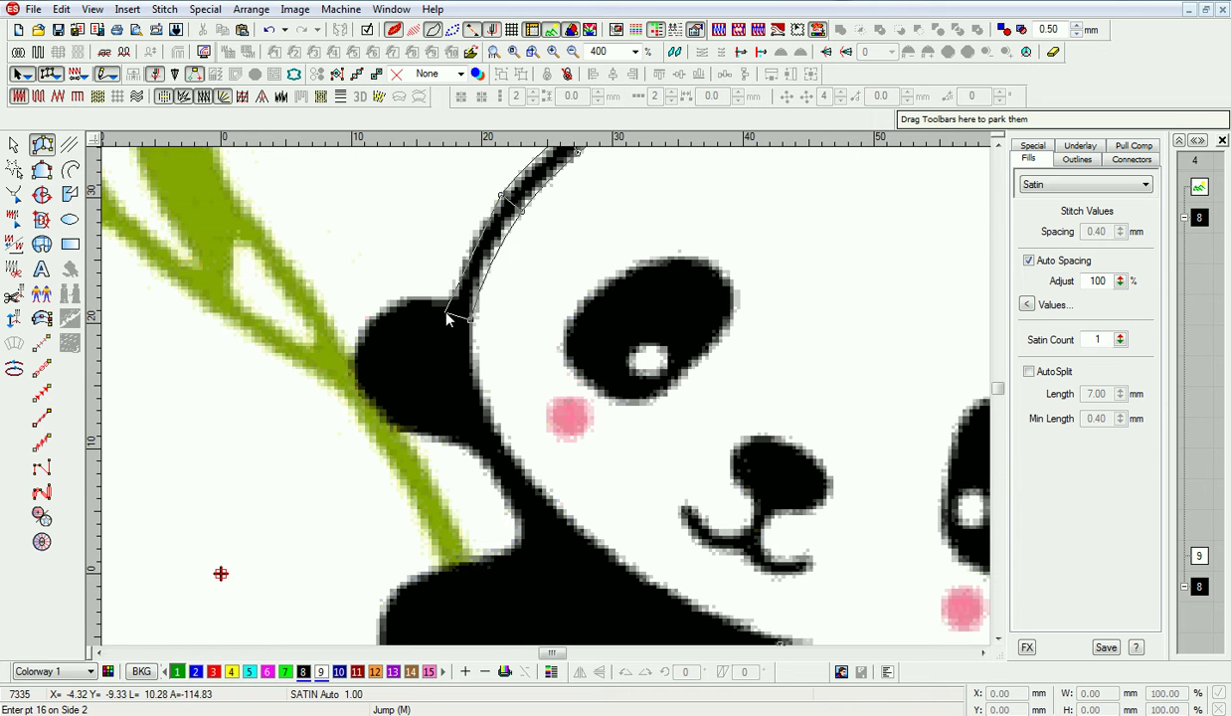
pyautogui.scroll(-3, 454, 316)
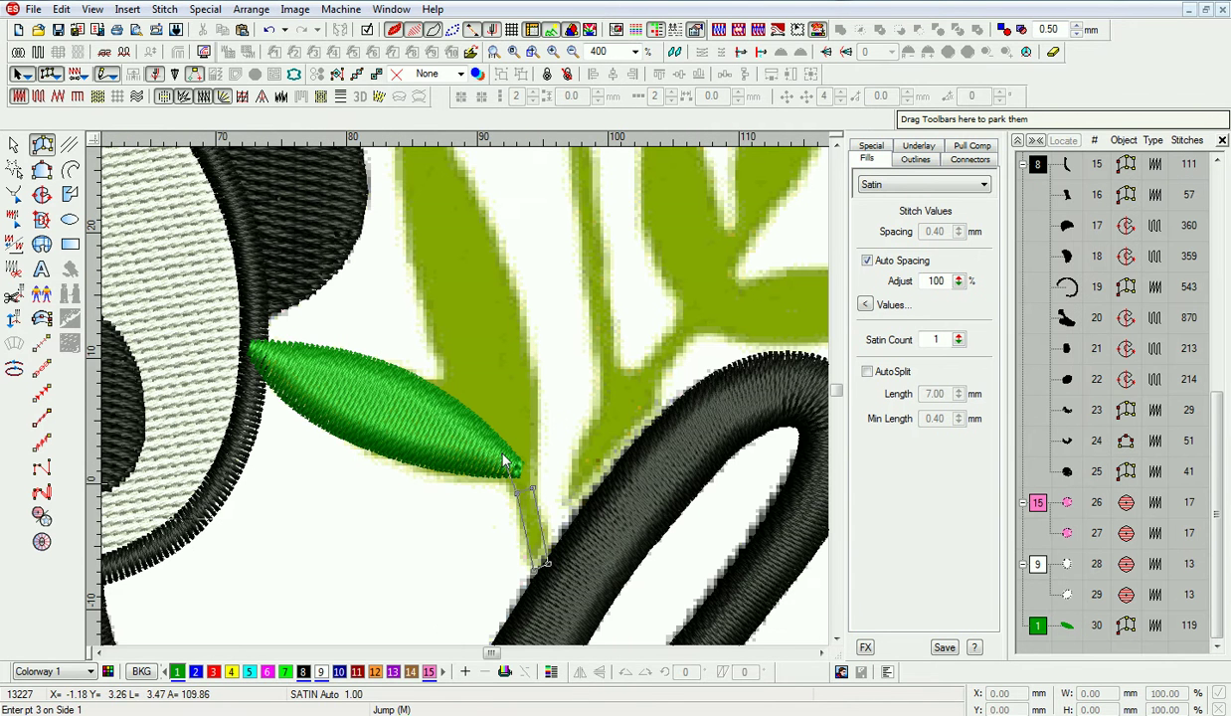
# Digitize the tall leaf and its short stem beside the panda's head as one tapered satin column.
pyautogui.rightClick(475, 205)
pyautogui.scroll(2, 438, 229)
pyautogui.rightClick(401, 286)
pyautogui.rightClick(409, 283)
pyautogui.press('Return')
pyautogui.scroll(-2, 154, 299)
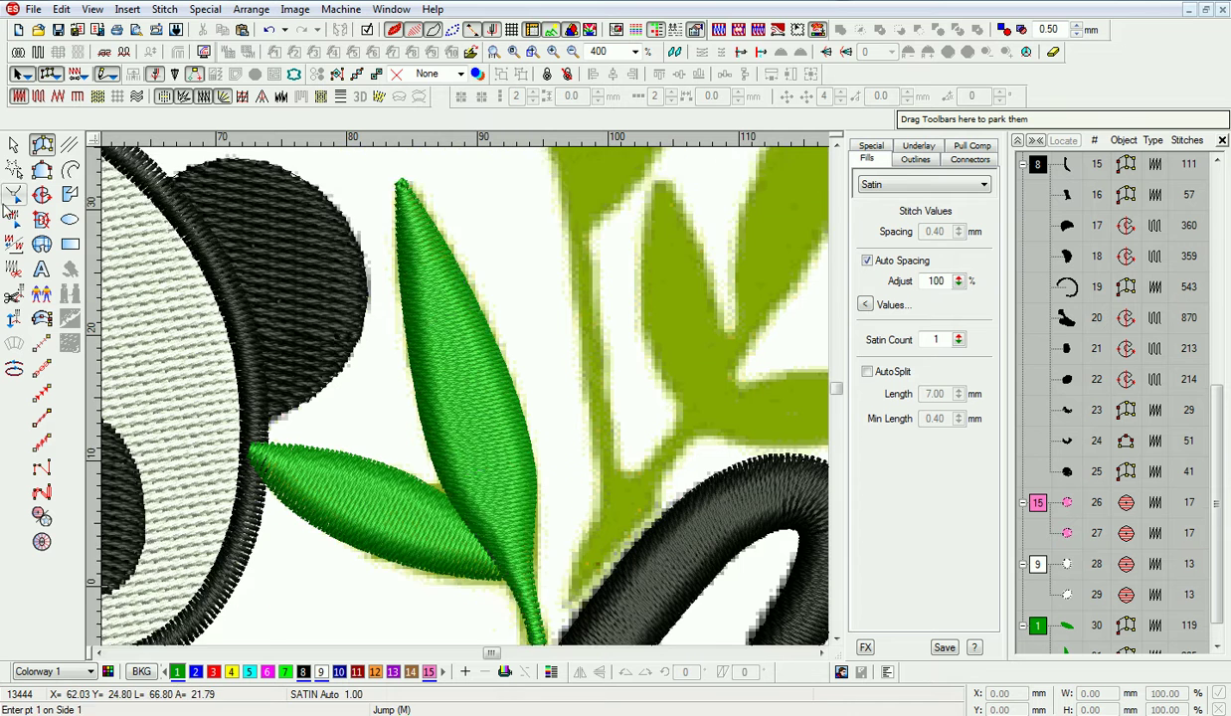
# Reshape the tall leaf where it narrows into the stem and enable AutoSplit for its satin.
pyautogui.click(14, 195)
pyautogui.moveTo(535, 466); pyautogui.dragTo(516, 492)
pyautogui.moveTo(532, 487); pyautogui.dragTo(532, 490)
pyautogui.moveTo(562, 578); pyautogui.dragTo(486, 465)
pyautogui.click(868, 371)
# Enable AutoSplit for the small lower leaf and set its length to 6.50 mm.
pyautogui.click(14, 145)
pyautogui.click(372, 423)
pyautogui.click(868, 371)
pyautogui.moveTo(949, 394); pyautogui.dragTo(907, 404)
pyautogui.write('6.5')
pyautogui.press('Return')
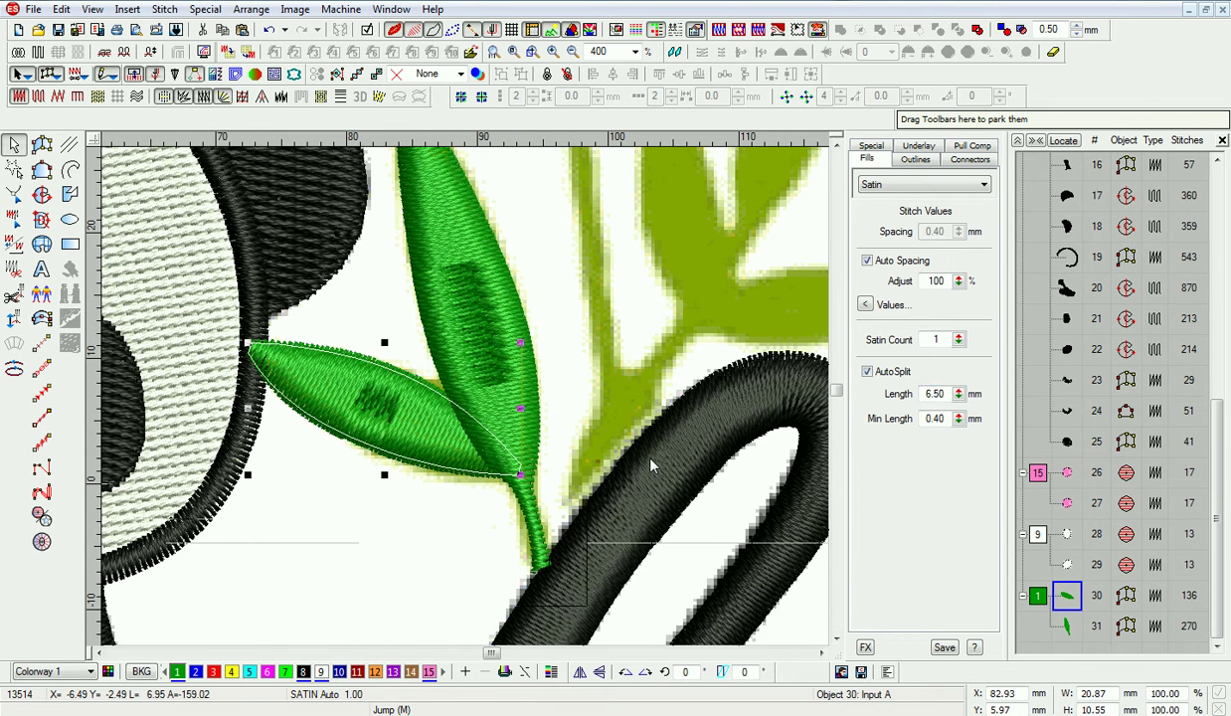
# Collapse the object list into colour groups and move the green leaves to the start of the stitching sequence.
pyautogui.press('Escape')
pyautogui.scroll(-2, 744, 404)
pyautogui.press('d')
pyautogui.click(1016, 140)
pyautogui.moveTo(1038, 371); pyautogui.dragTo(1038, 217)
pyautogui.press('Escape')
pyautogui.press('d')
pyautogui.scroll(1, 643, 275)
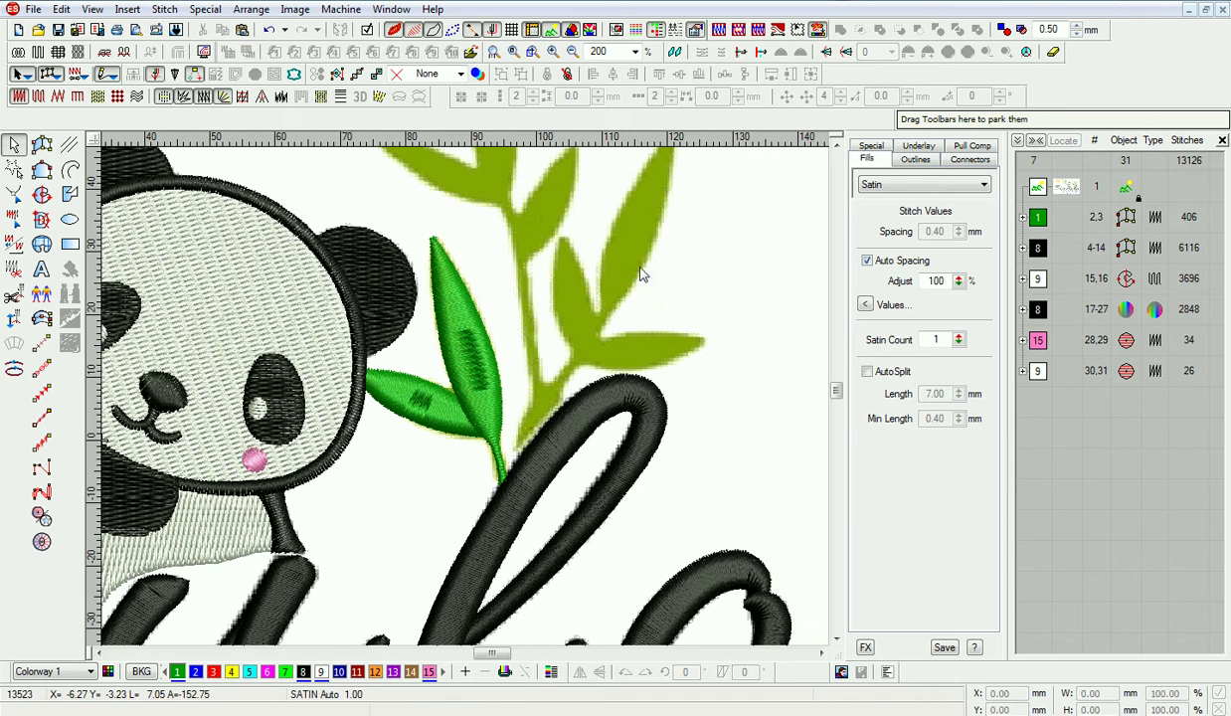
# Recolour the two stitched leaves with colour 7.
pyautogui.click(1037, 218)
pyautogui.click(286, 672)
pyautogui.click(1063, 497)
# Redefine palette colour 7 as a light yellow-green in the Color Palette Editor.
pyautogui.click(552, 672)
pyautogui.tripleClick(757, 425)
pyautogui.click(727, 426)
pyautogui.click(653, 449)
pyautogui.click(675, 312)
pyautogui.click(489, 279)
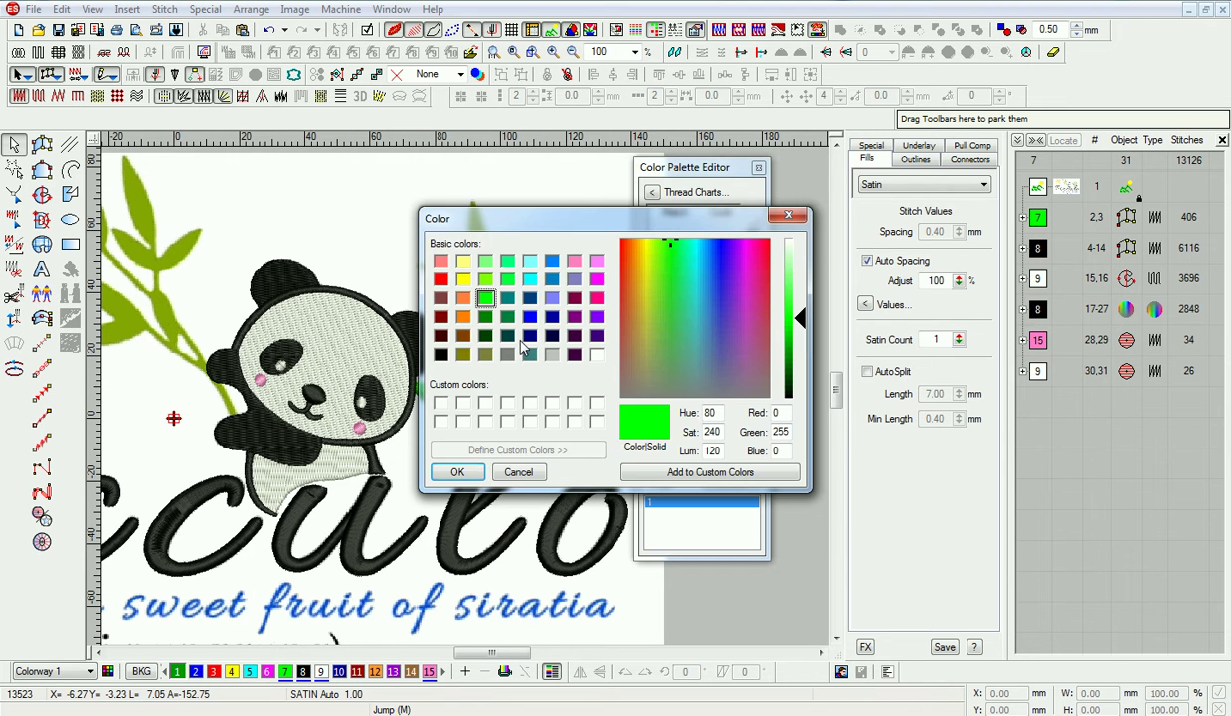
pyautogui.moveTo(798, 316)
pyautogui.mouseDown()
pyautogui.moveTo(799, 296)
pyautogui.moveTo(798, 312)
pyautogui.mouseUp()
pyautogui.click(461, 471)
pyautogui.click(754, 301)
pyautogui.click(758, 167)
# Digitize the diagonal stem at the base of the right bamboo branch as a satin column.
pyautogui.press('d')
pyautogui.press('d')
pyautogui.press('z')
pyautogui.scroll(1, 780, 326)
pyautogui.click(42, 145)
pyautogui.press('z')
pyautogui.scroll(-1, 610, 390)
pyautogui.click(567, 602)
pyautogui.click(578, 555)
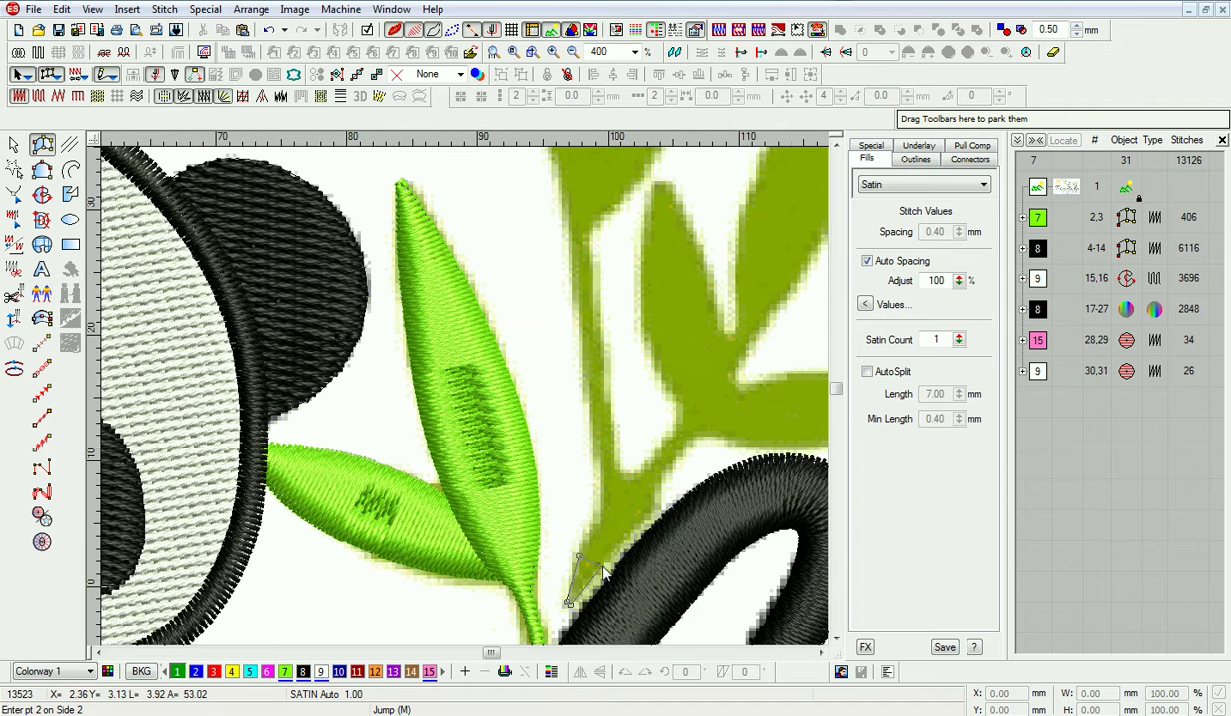
pyautogui.click(600, 564)
pyautogui.scroll(1, 594, 487)
pyautogui.hscroll(1, 594, 487)
pyautogui.click(572, 424)
pyautogui.click(588, 435)
pyautogui.press('Return')
# Digitize the long upright stem of the right branch as a satin column and reshape its bend near the tip.
pyautogui.scroll(1, 437, 333)
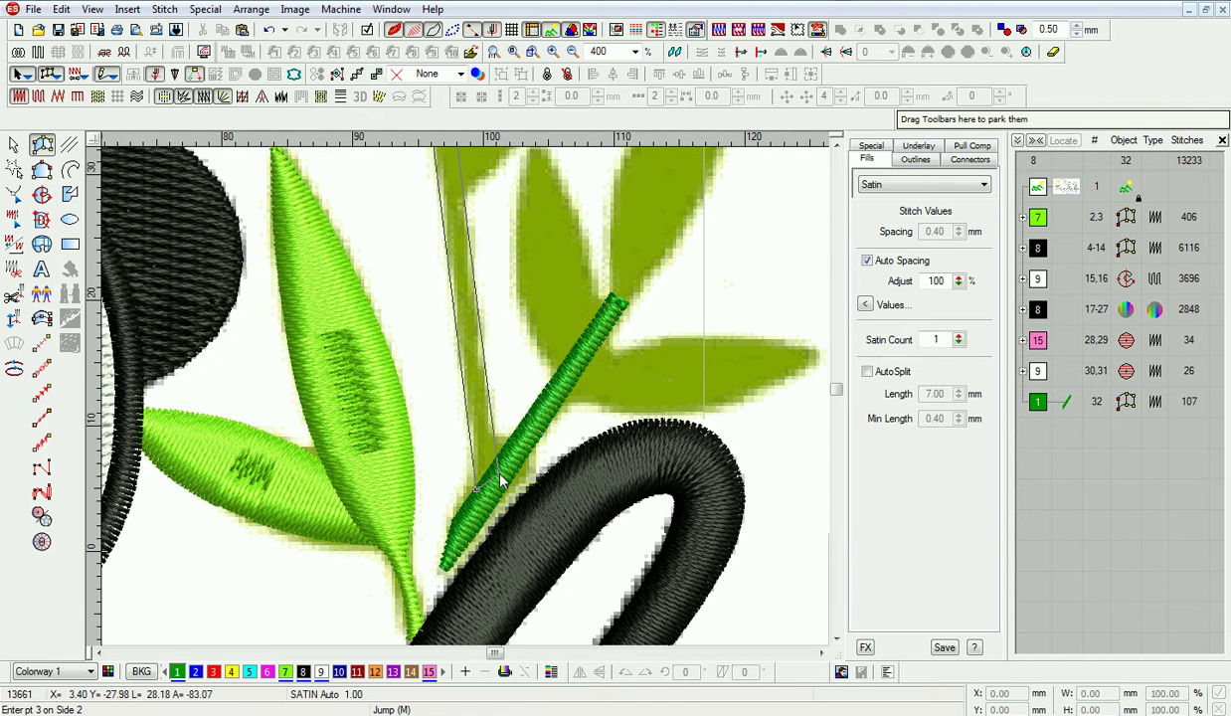
pyautogui.press('h')
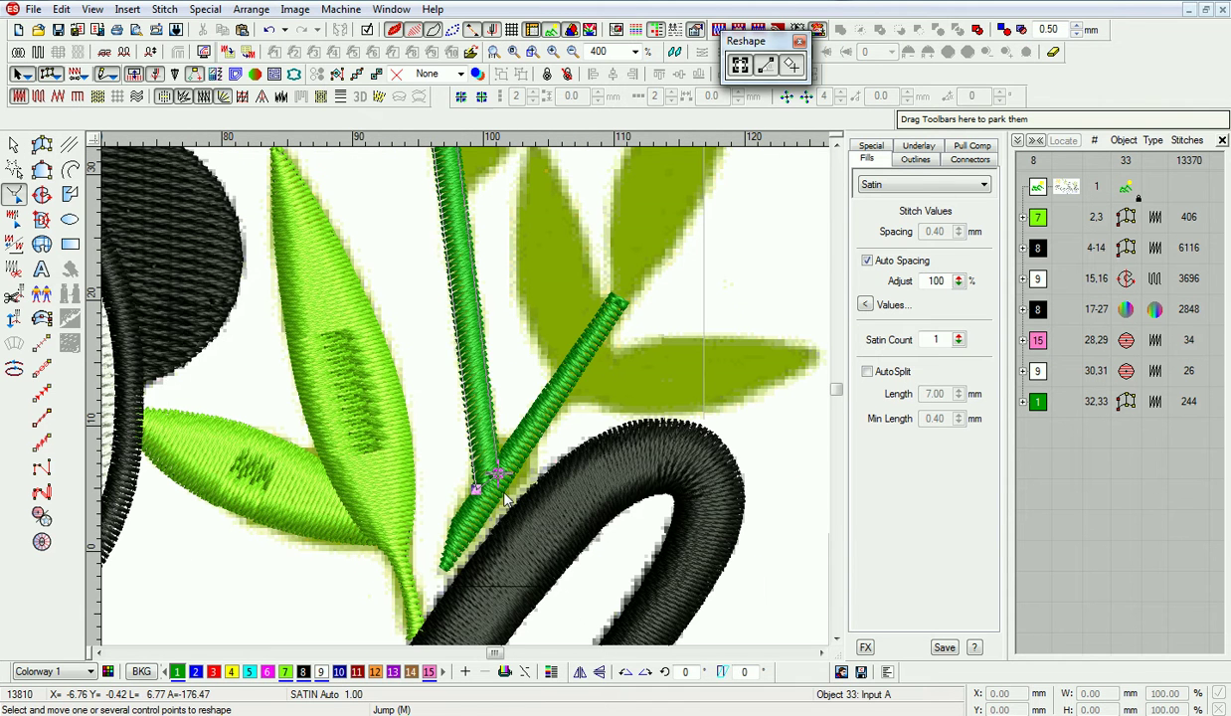
pyautogui.click(474, 458)
pyautogui.scroll(1, 473, 458)
pyautogui.click(432, 329)
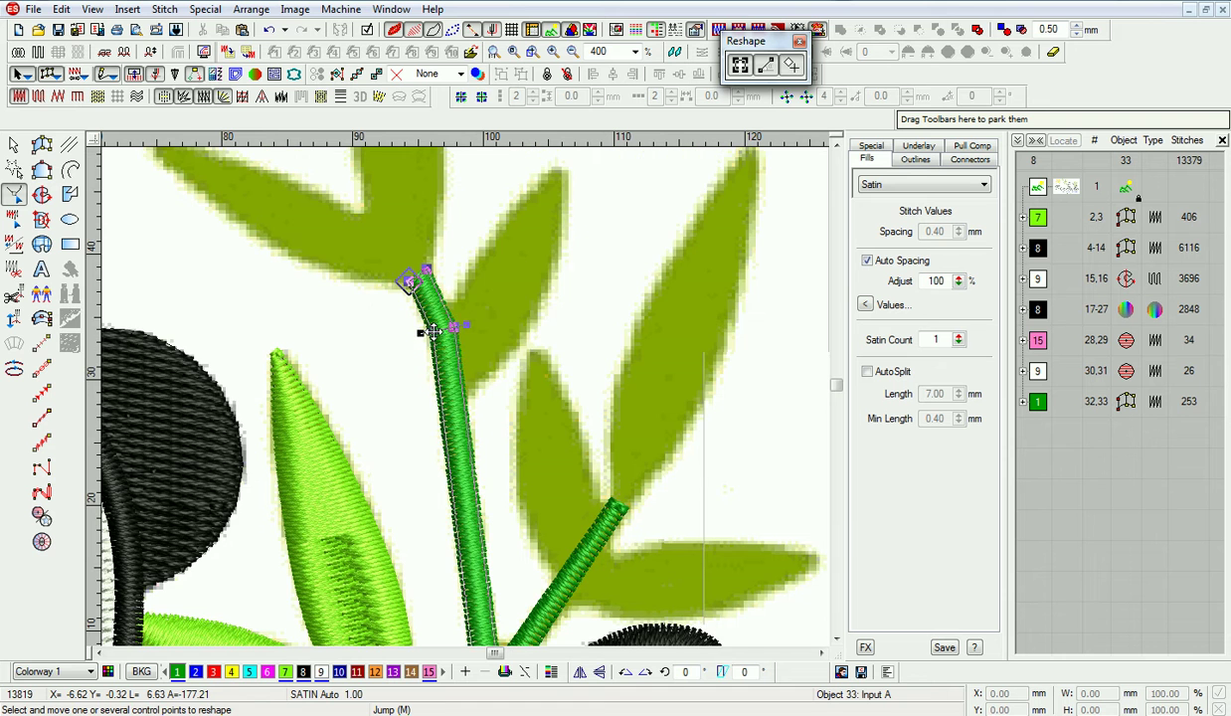
pyautogui.press('Escape')
# Digitize the left leaf at the tip of the right branch's upright stem as a satin column and refine its lower curve.
pyautogui.press('a')
pyautogui.scroll(3, 155, 349)
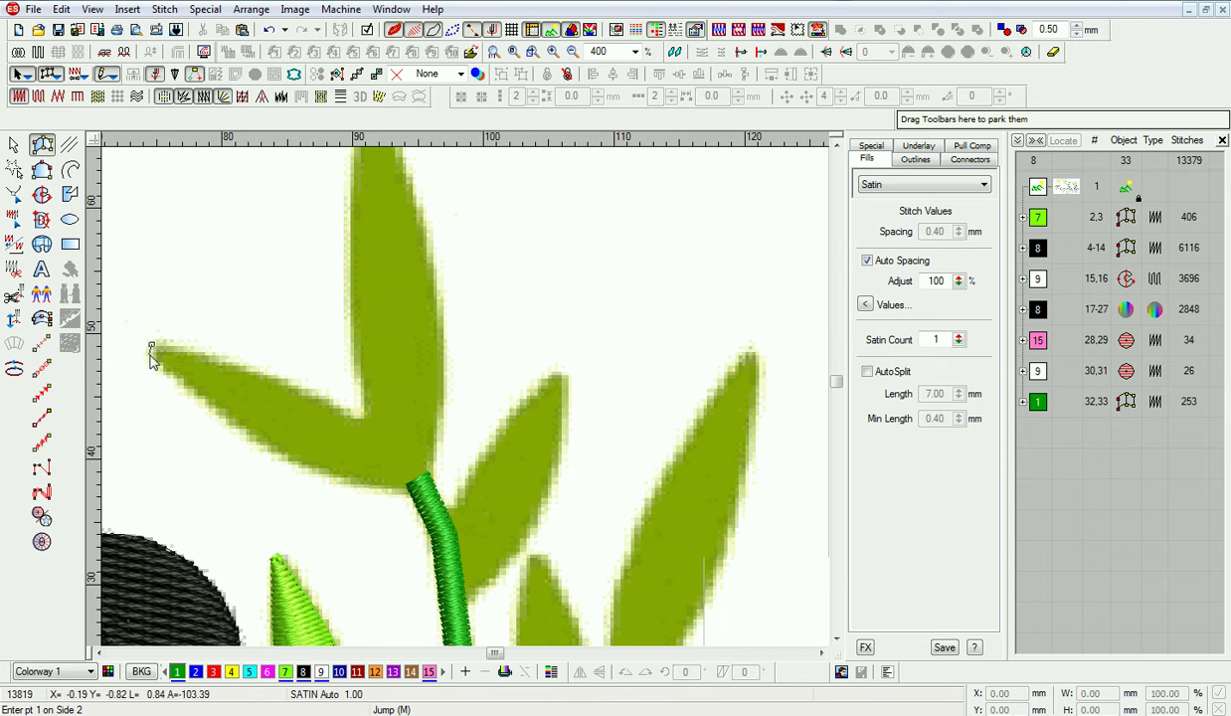
pyautogui.press('Return')
pyautogui.press('h')
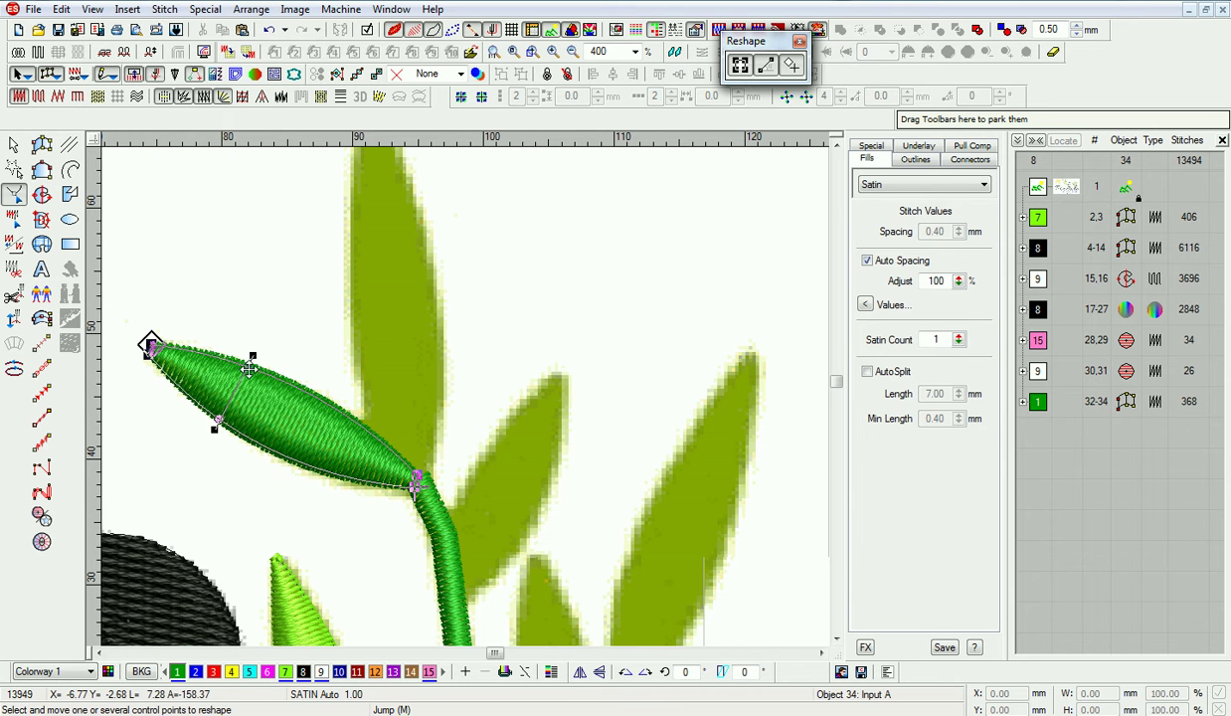
pyautogui.moveTo(425, 492); pyautogui.dragTo(431, 497)
pyautogui.moveTo(350, 415); pyautogui.dragTo(347, 412)
pyautogui.press('Escape')
# Digitize the tall leaf at the tip of the upright stem as a satin column and adjust its right edge.
pyautogui.press('a')
pyautogui.rightClick(359, 402)
pyautogui.rightClick(443, 392)
pyautogui.rightClick(350, 209)
pyautogui.rightClick(415, 199)
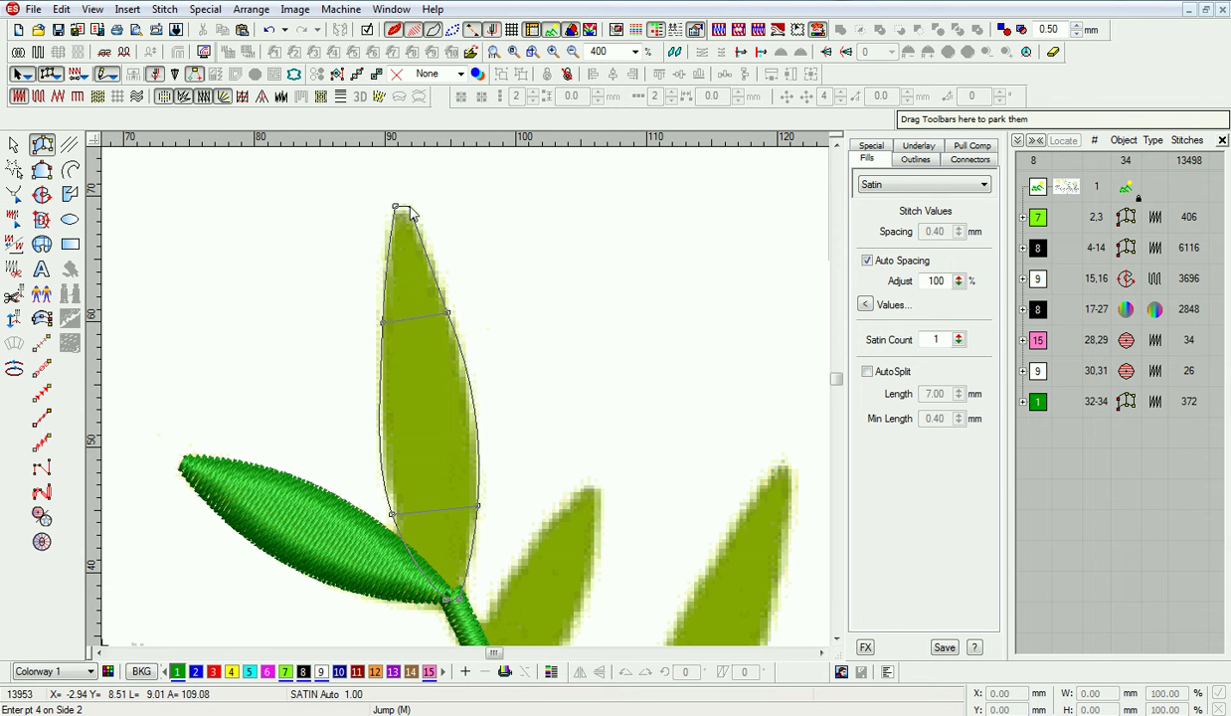
pyautogui.click(396, 207)
pyautogui.click(406, 207)
pyautogui.press('Return')
pyautogui.press('h')
pyautogui.moveTo(457, 310); pyautogui.dragTo(455, 326)
pyautogui.press('Escape')
pyautogui.press('Escape')
# Digitize the leaf on the right side of the upright stem as a satin column and move its stitch entry point to the stem.
pyautogui.hotkey('shift', 'z')
pyautogui.scroll(-2, 385, 260)
pyautogui.press('s')
pyautogui.press('z')
pyautogui.press('a')
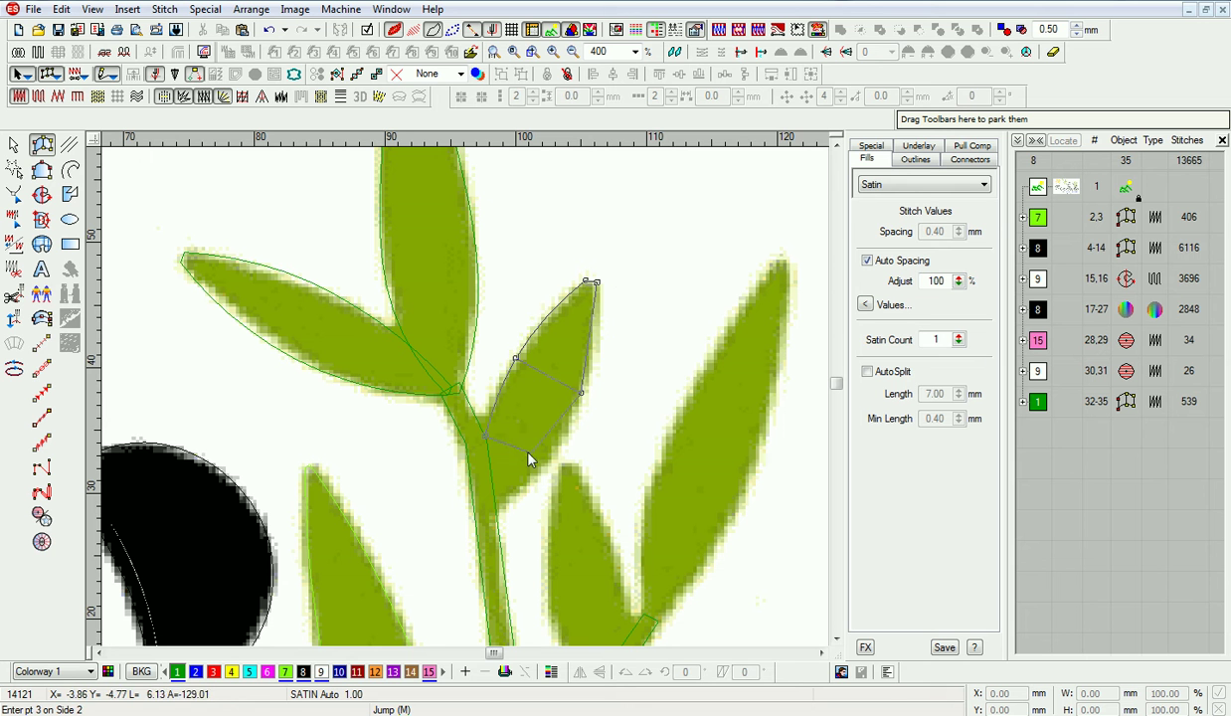
pyautogui.press('h')
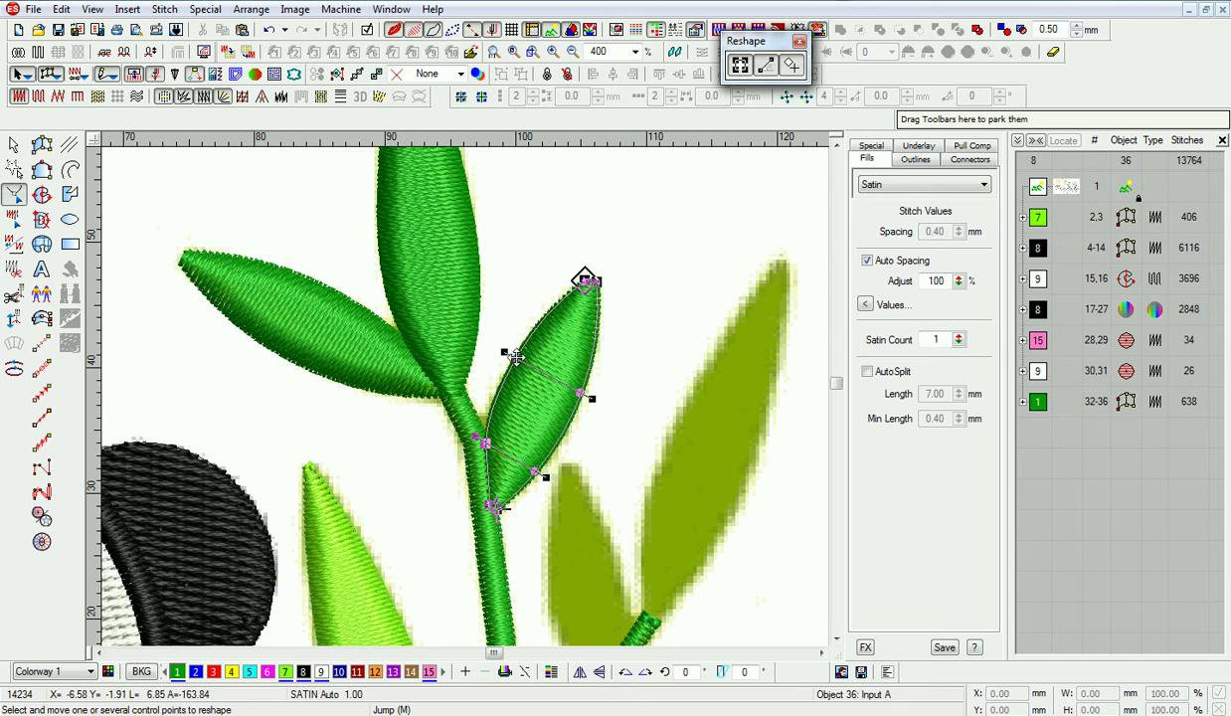
pyautogui.moveTo(584, 279); pyautogui.dragTo(467, 521)
pyautogui.press('Return')
pyautogui.press('Escape')
# Digitize the small leaf between the upright and diagonal stems as a satin column and move its stitch entry point to its base.
pyautogui.hotkey('shift', 'z')
pyautogui.scroll(-2, 741, 508)
pyautogui.press('z')
pyautogui.press('a')
pyautogui.click(603, 491)
pyautogui.press('Return')
pyautogui.press('h')
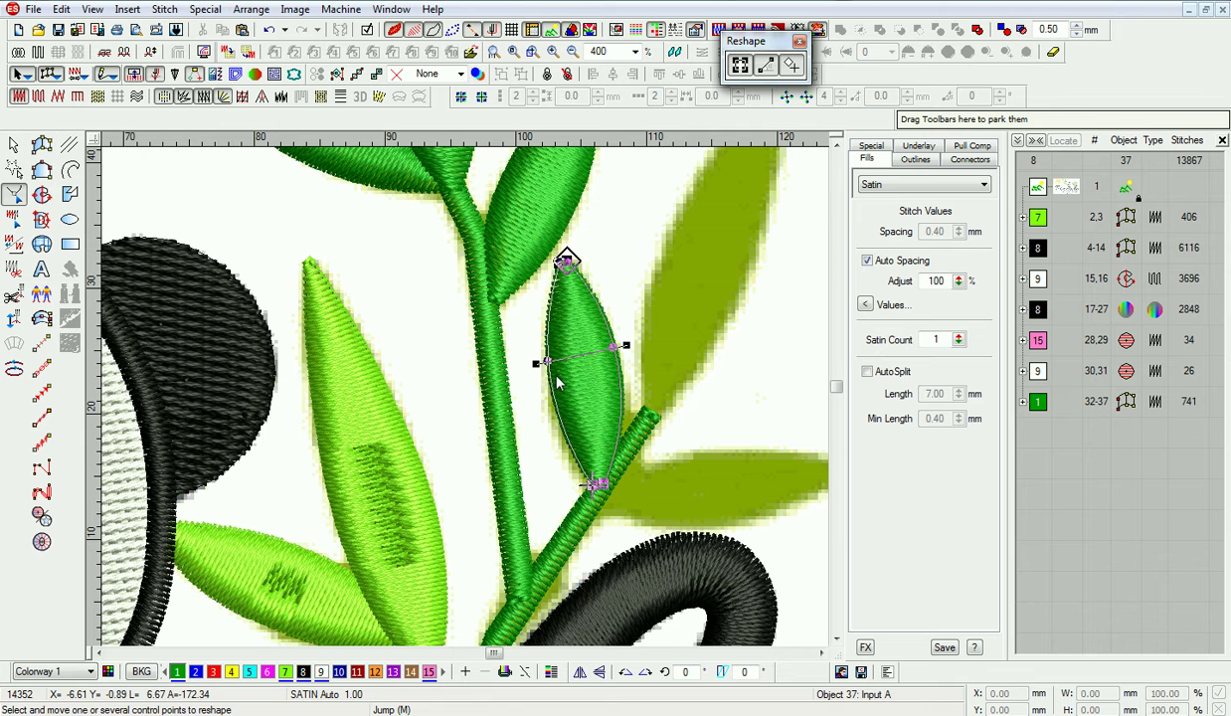
pyautogui.moveTo(566, 261); pyautogui.dragTo(595, 485)
pyautogui.press('Return')
pyautogui.press('Escape')
# Digitize the horizontal leaf branching right from the diagonal stem as a satin column.
pyautogui.press('a')
pyautogui.click(821, 653)
pyautogui.click(706, 462)
pyautogui.click(459, 501)
pyautogui.press('Return')
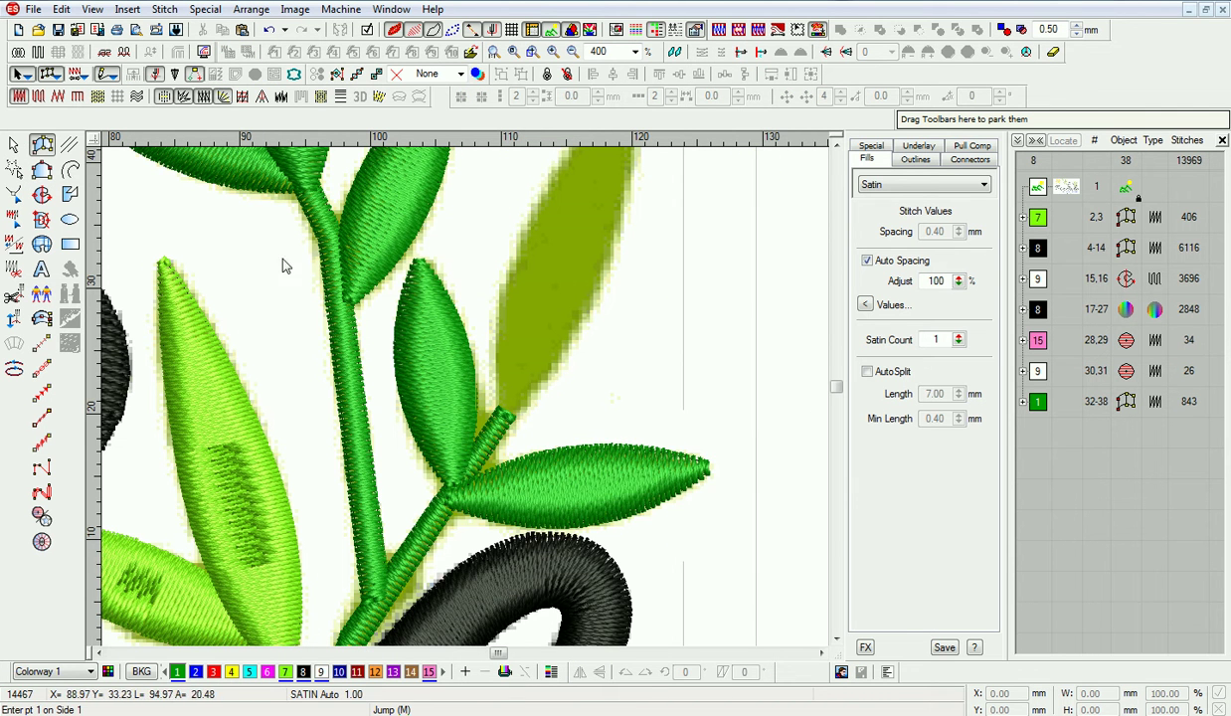
# Digitize the long leaf at the end of the diagonal stem as a satin column and reshape its outline.
pyautogui.rightClick(586, 312)
pyautogui.click(553, 175)
pyautogui.click(561, 178)
pyautogui.press('Return')
pyautogui.press('h')
pyautogui.rightClick(473, 272)
pyautogui.press('Return')
pyautogui.press('Escape')
# Move the right branch's colour 1 stems and leaves next to the colour 7 leaves in the stitch sequence and recolour them with colour 7.
pyautogui.hotkey('shift', 'z')
pyautogui.hotkey('shift', 'z')
pyautogui.hotkey('shift', 'z')
pyautogui.press('d')
pyautogui.moveTo(1147, 406); pyautogui.dragTo(1133, 235)
pyautogui.click(286, 671)
pyautogui.press('Escape')
# Digitize the curved main stem of the left bamboo branch, from the panda's arm to the lower leaf pair, as a satin column.
pyautogui.click(99, 653)
pyautogui.press('z')
pyautogui.press('d')
pyautogui.moveTo(486, 654); pyautogui.dragTo(472, 654)
pyautogui.press('z')
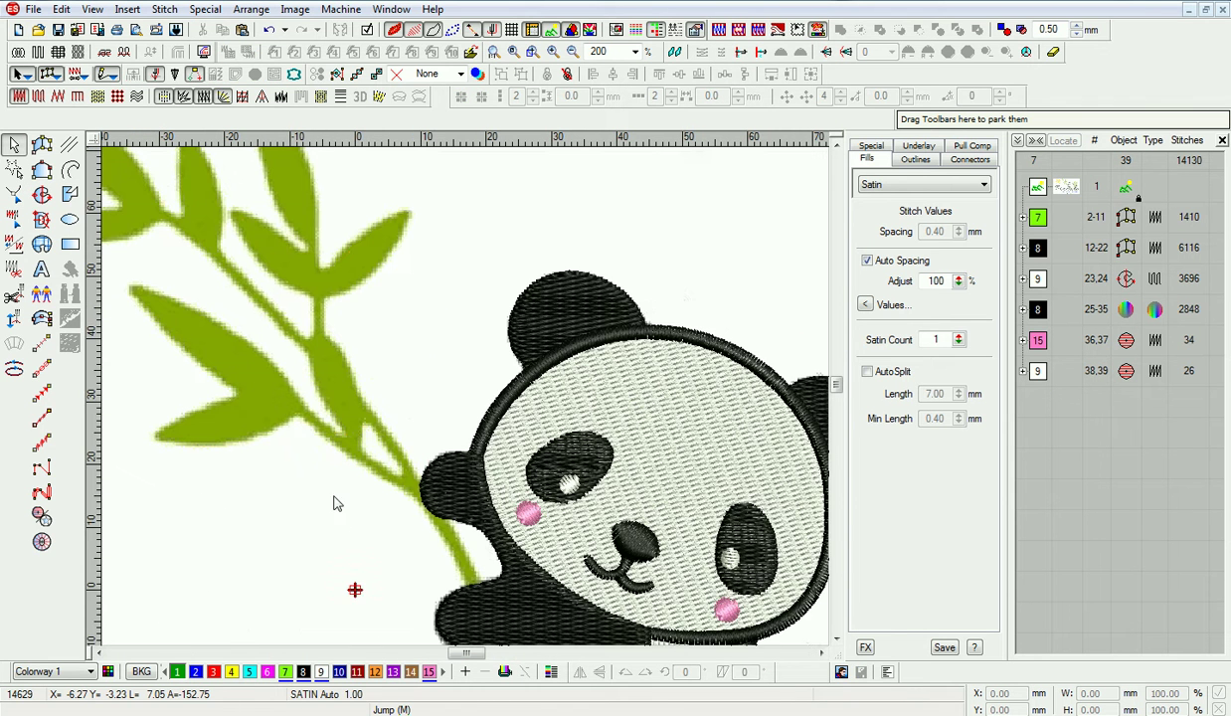
pyautogui.click(41, 145)
pyautogui.scroll(-2, 361, 372)
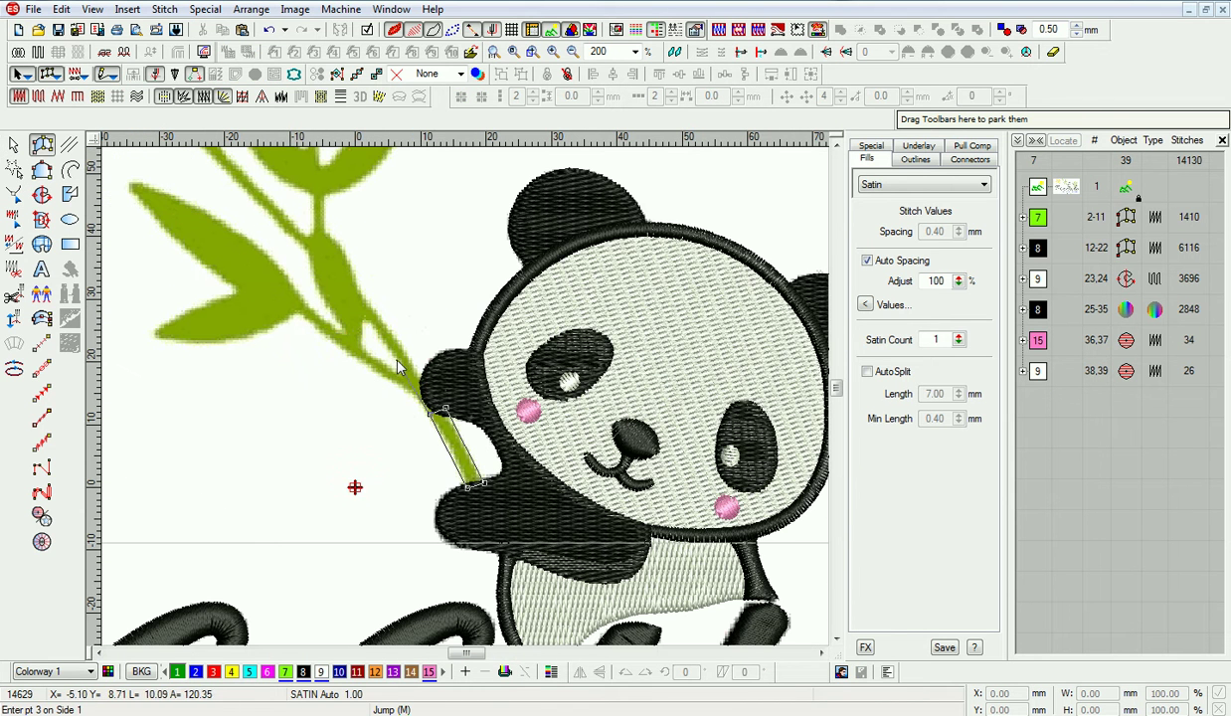
pyautogui.press('z')
pyautogui.rightClick(351, 385)
pyautogui.rightClick(369, 357)
pyautogui.rightClick(307, 363)
pyautogui.rightClick(319, 339)
pyautogui.rightClick(219, 302)
pyautogui.rightClick(235, 278)
pyautogui.press('Return')
# Reshape the left branch's main stem by adjusting its edge points at the bend and at the leaf end.
pyautogui.press('h')
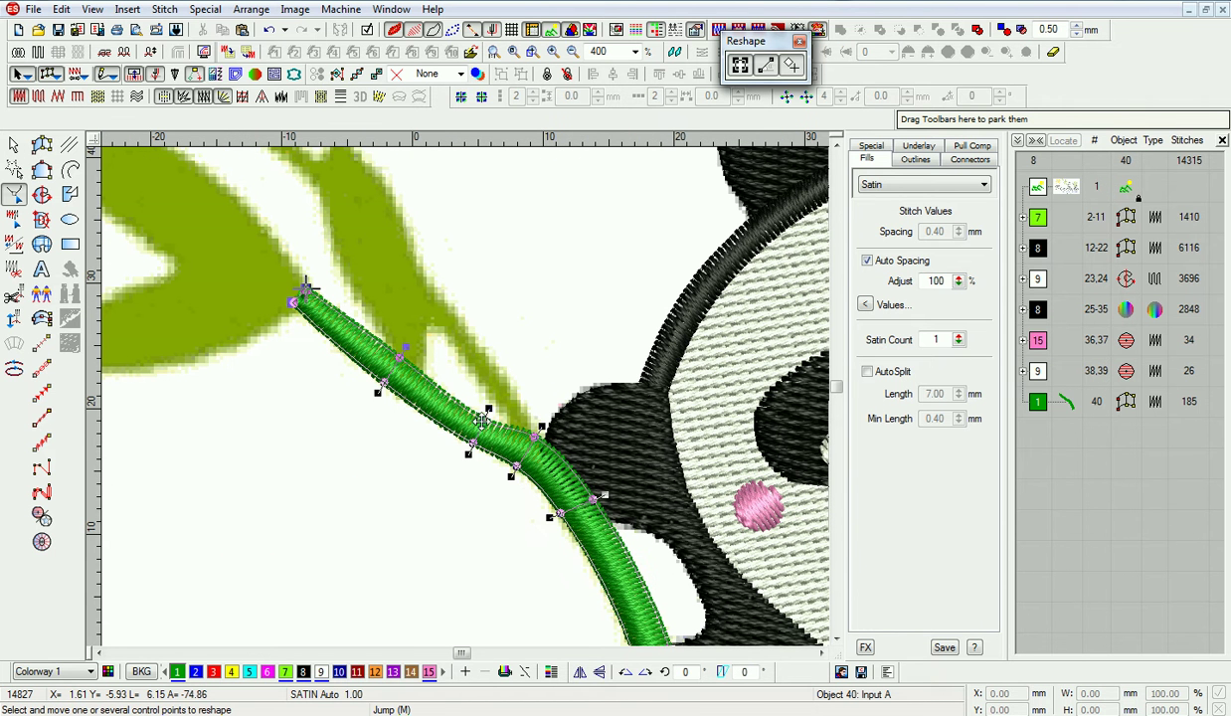
pyautogui.moveTo(485, 417); pyautogui.dragTo(482, 418)
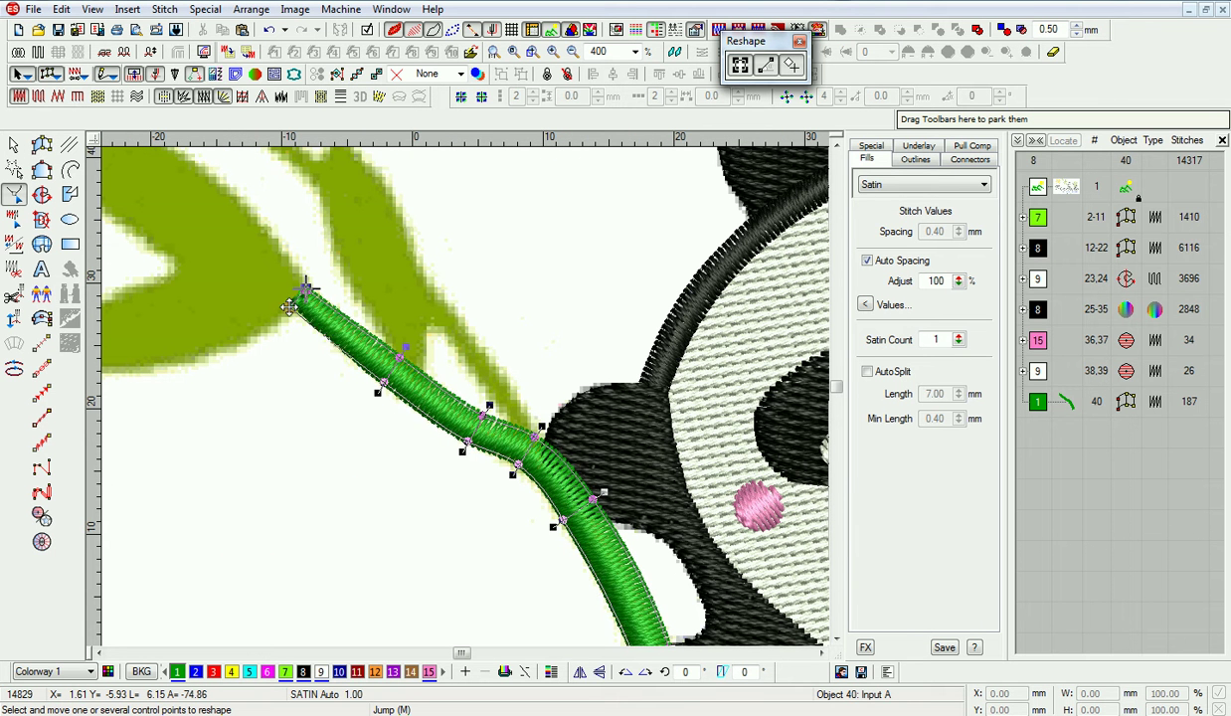
pyautogui.scroll(-1, 398, 368)
pyautogui.moveTo(293, 200); pyautogui.dragTo(288, 206)
pyautogui.moveTo(485, 315); pyautogui.dragTo(481, 317)
pyautogui.moveTo(385, 281); pyautogui.dragTo(381, 283)
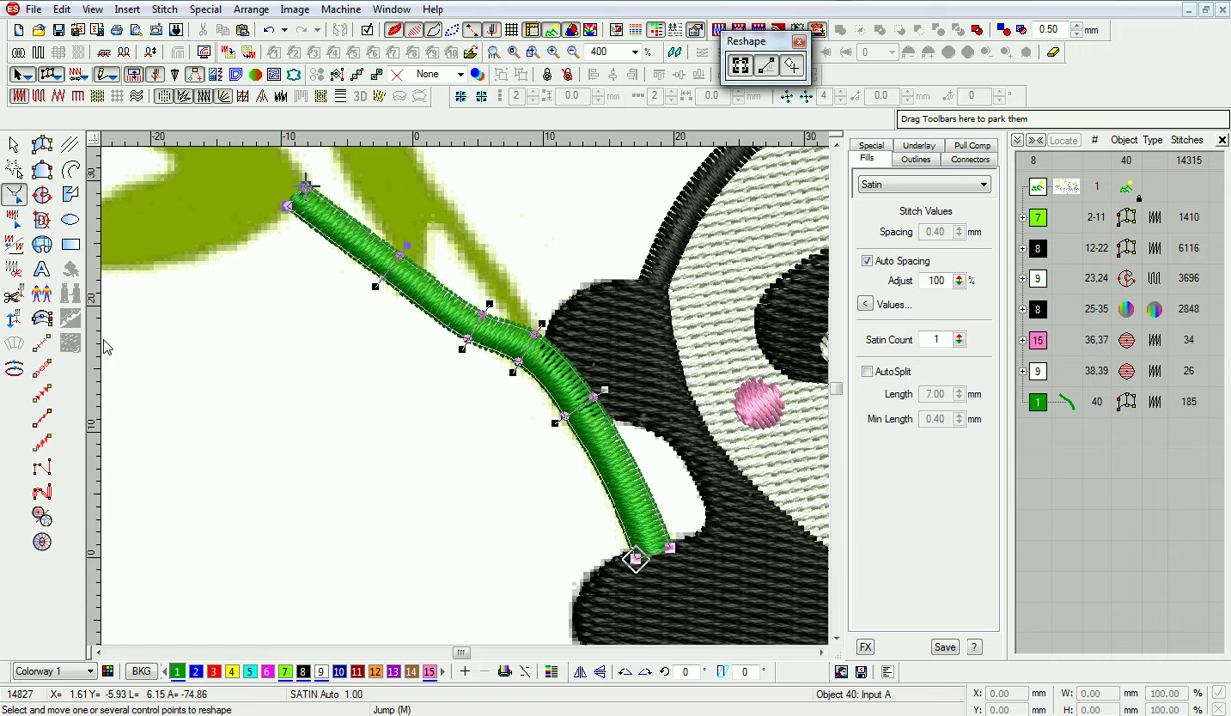
pyautogui.scroll(4, 346, 447)
pyautogui.press('Escape')
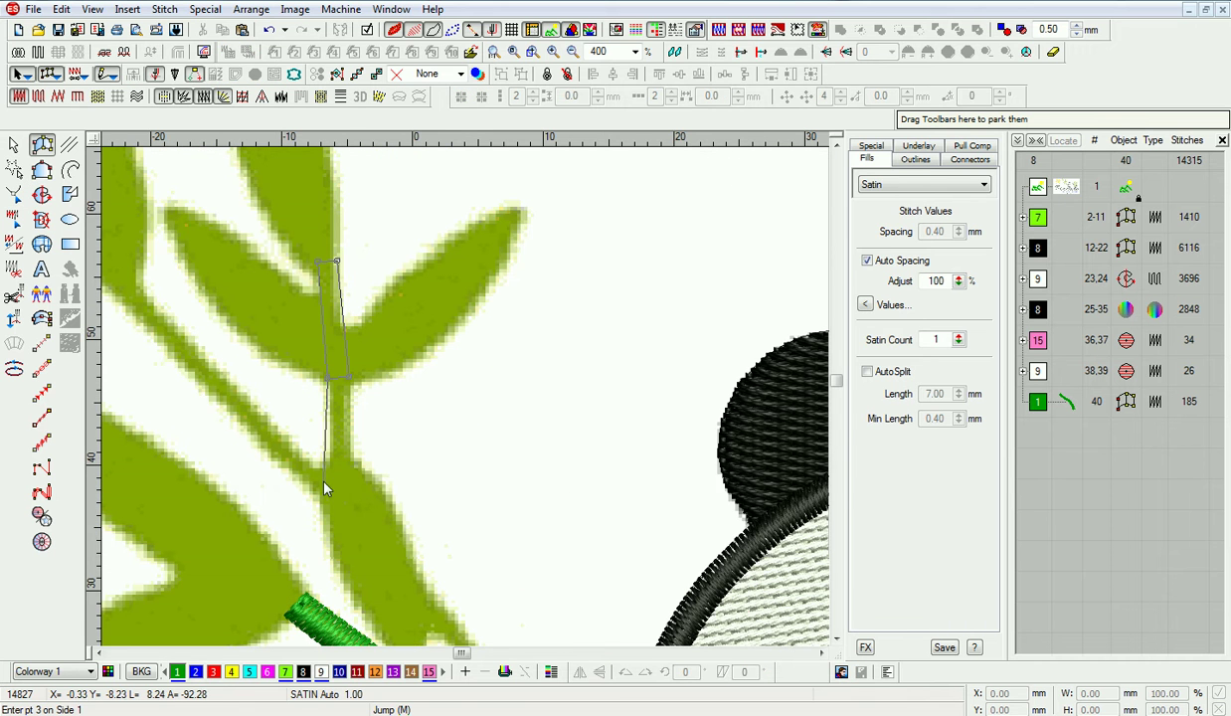
# Digitize the upright stem and the long diagonal stem of the left branch's upper part as two satin columns.
pyautogui.scroll(-2, 328, 467)
pyautogui.click(350, 383)
pyautogui.press('Return')
pyautogui.click(301, 336)
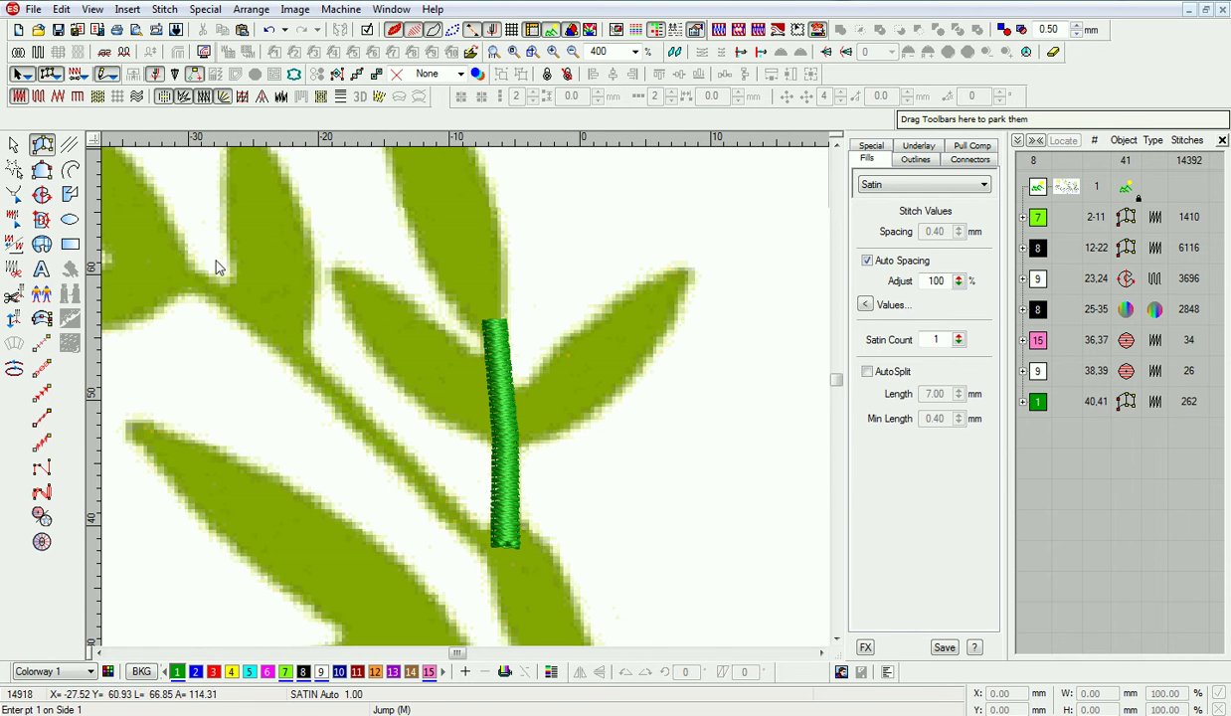
pyautogui.click(496, 539)
pyautogui.click(488, 559)
pyautogui.press('Return')
# Digitize the short curved stem rising from the main stem beside the panda's paw as a satin column and adjust its upper end.
pyautogui.scroll(-2, 494, 564)
pyautogui.click(682, 598)
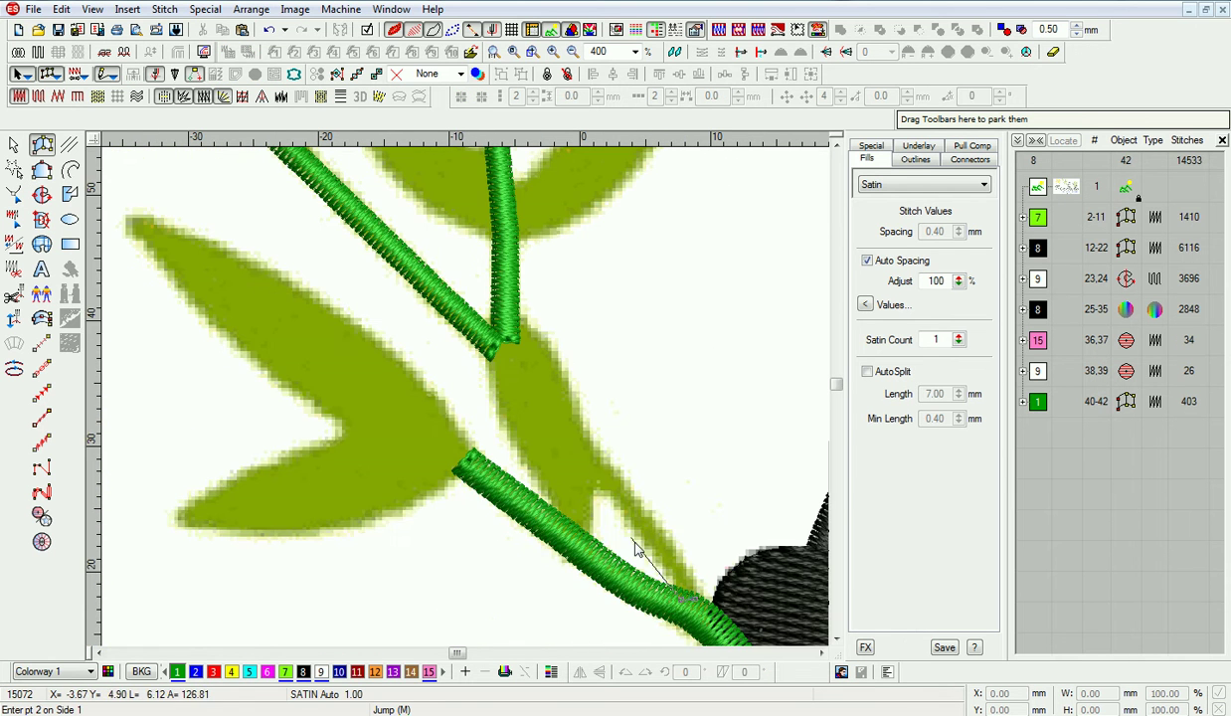
pyautogui.click(567, 454)
pyautogui.press('Return')
pyautogui.press('h')
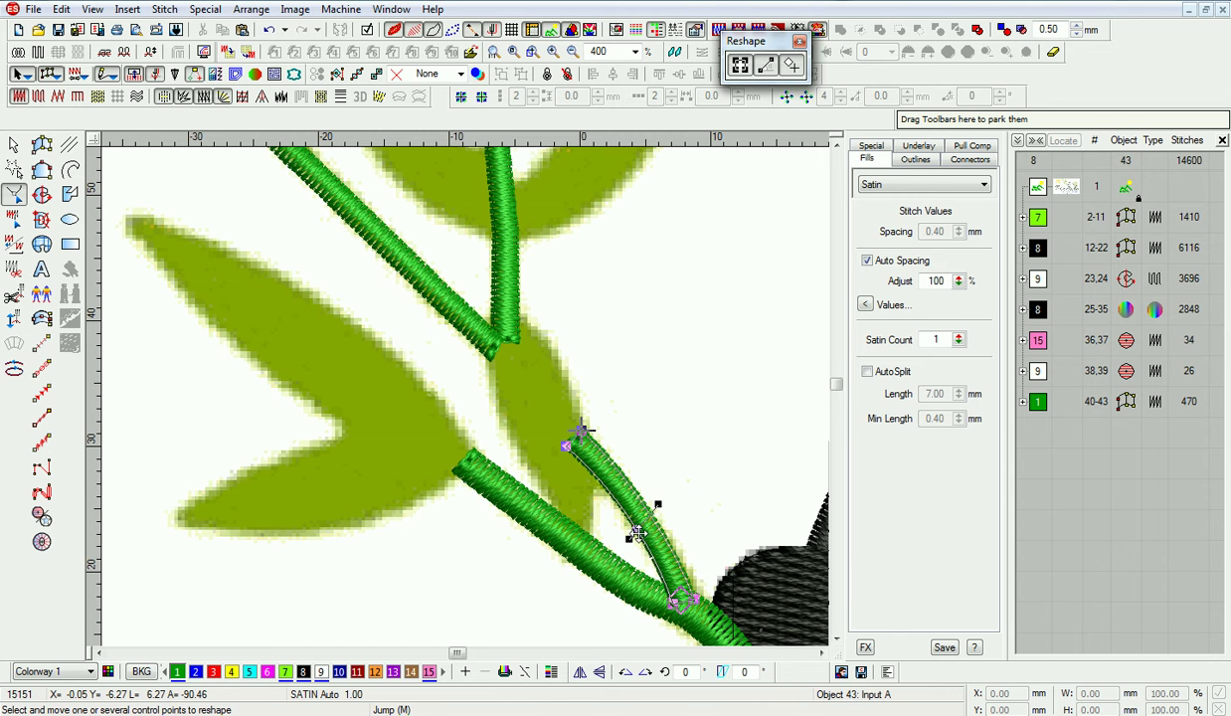
pyautogui.moveTo(582, 430); pyautogui.dragTo(585, 425)
pyautogui.press('Escape')
pyautogui.press('Escape')
# Digitize the two leaves at the far end of the left branch's long diagonal stem as satin columns.
pyautogui.hotkey('shift', 'z')
pyautogui.scroll(1, 613, 349)
pyautogui.press('space')
pyautogui.click(179, 362)
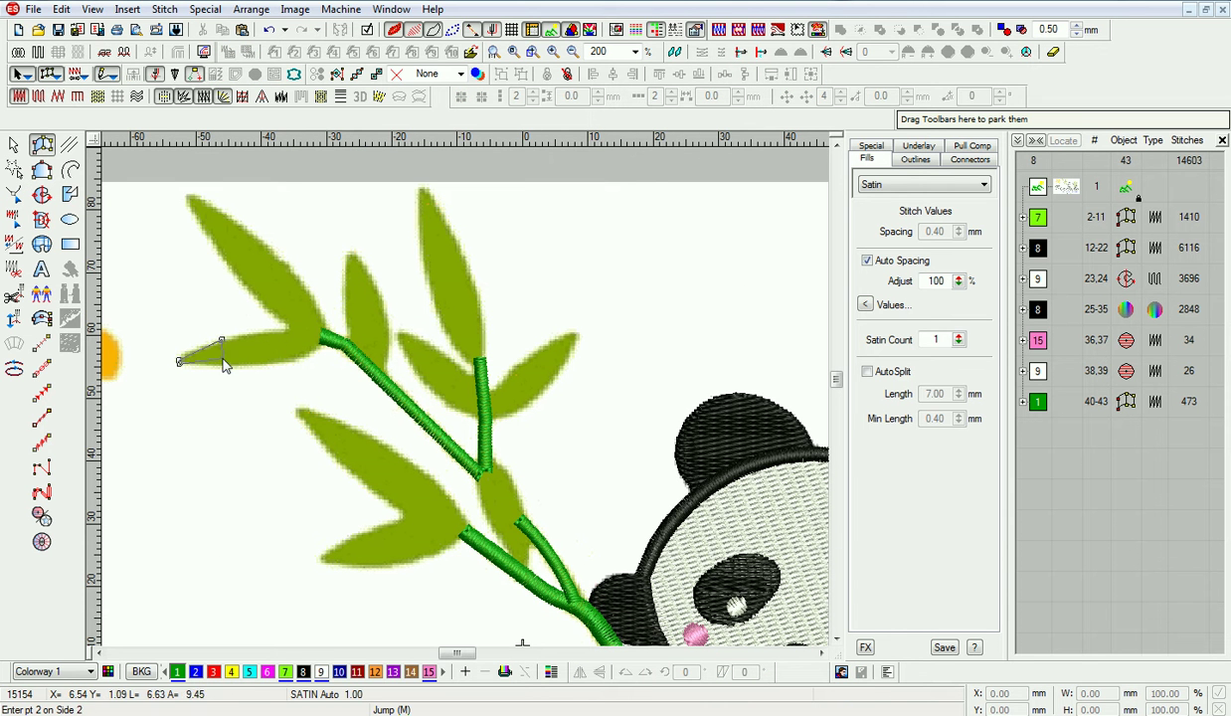
pyautogui.click(324, 348)
pyautogui.press('Return')
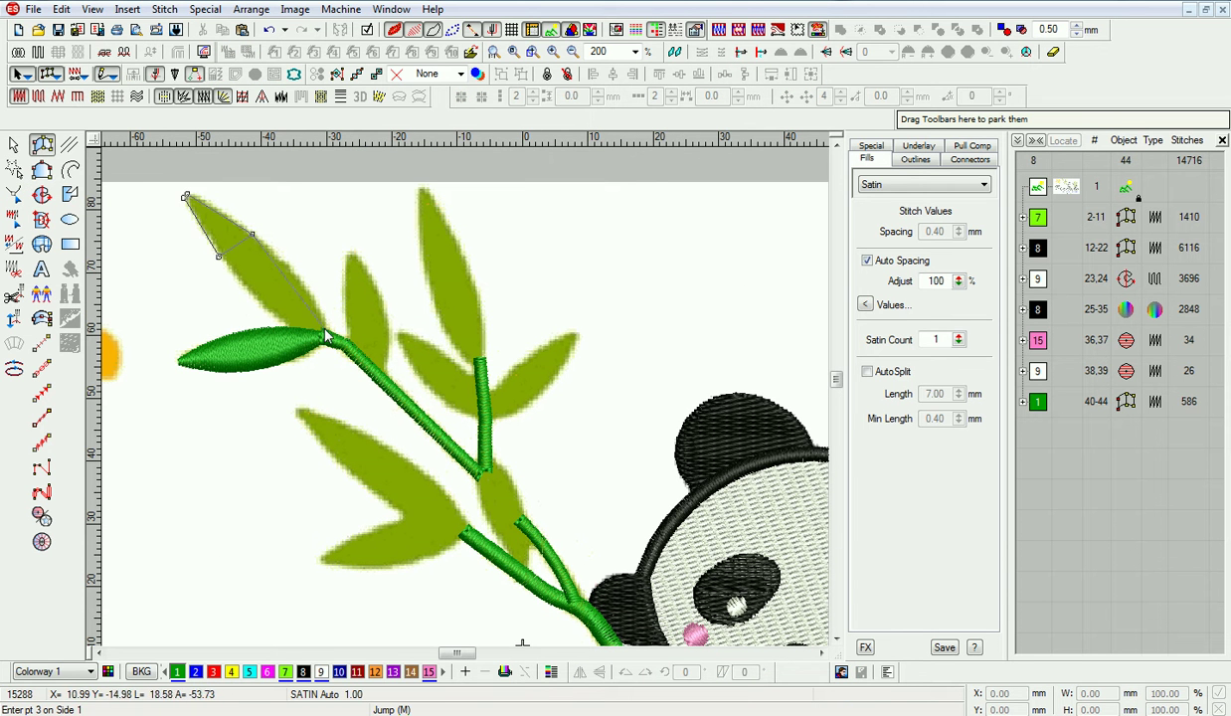
pyautogui.click(320, 344)
pyautogui.press('Return')
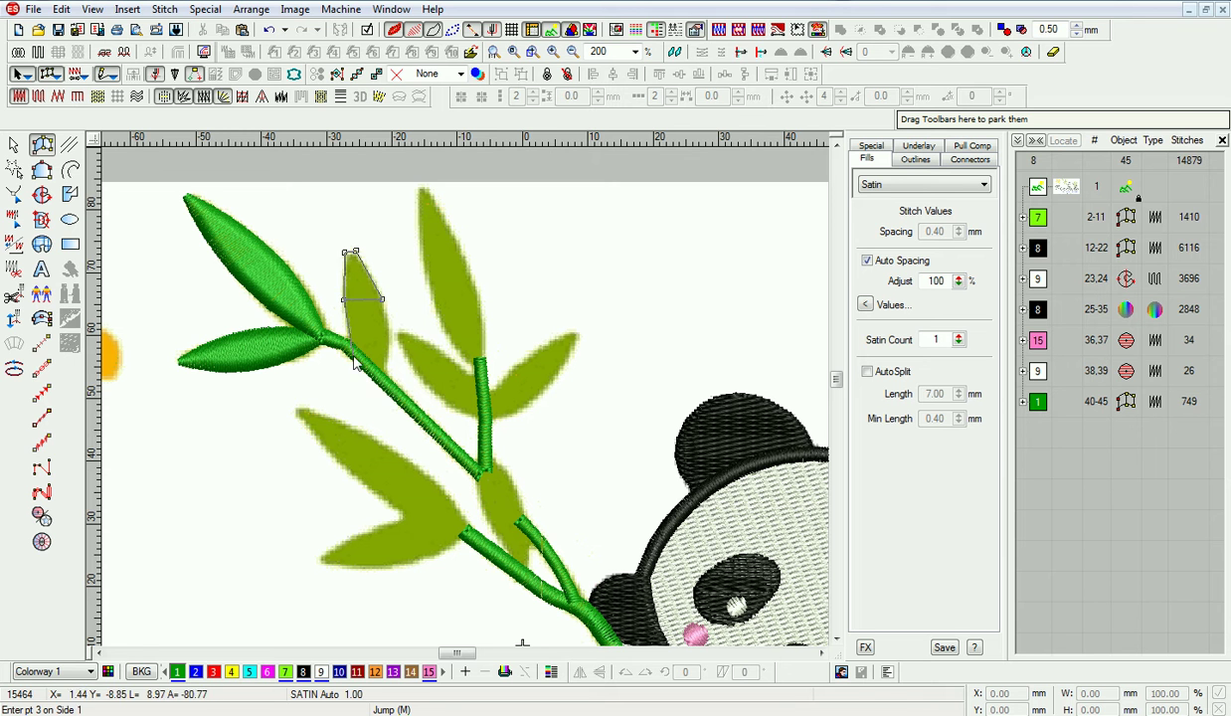
# Digitize the small upright leaf growing from the long diagonal stem as a satin column.
pyautogui.click(387, 389)
pyautogui.press('Return')
pyautogui.press('h')
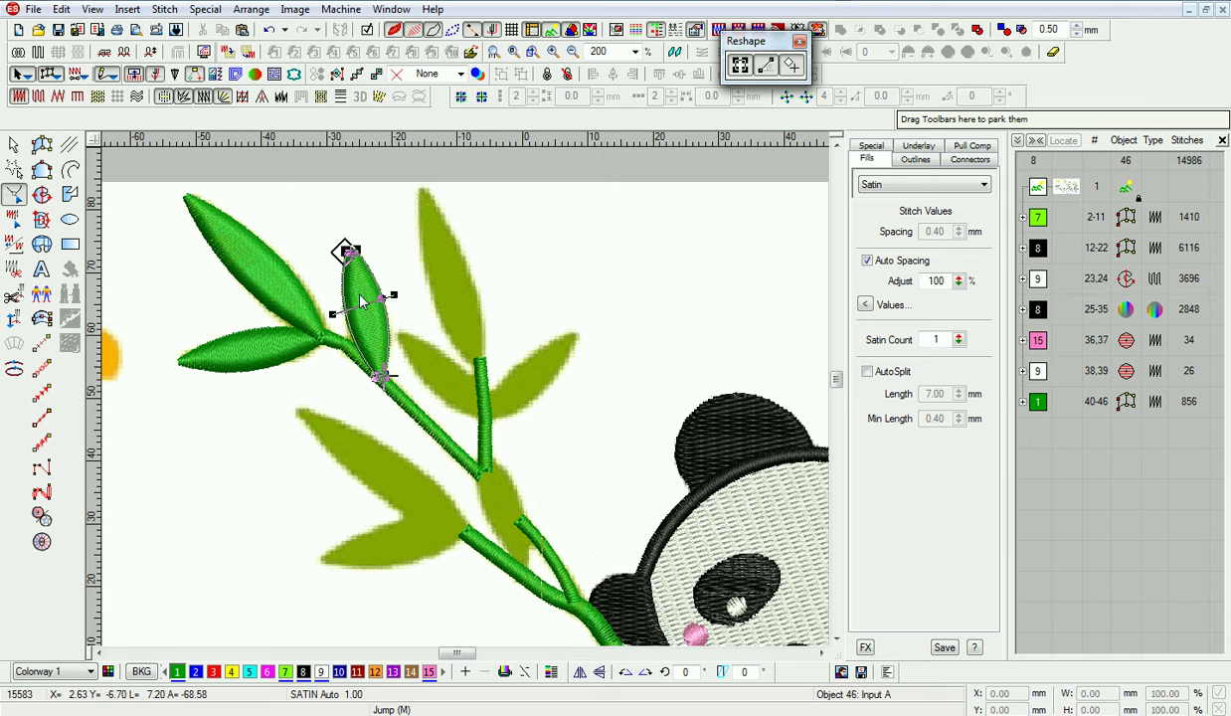
pyautogui.press('Escape')
pyautogui.press('Escape')
# Digitize the tall leaf on top of the left branch's upright stem as a satin column and widen its left edge.
pyautogui.press('space')
pyautogui.click(421, 189)
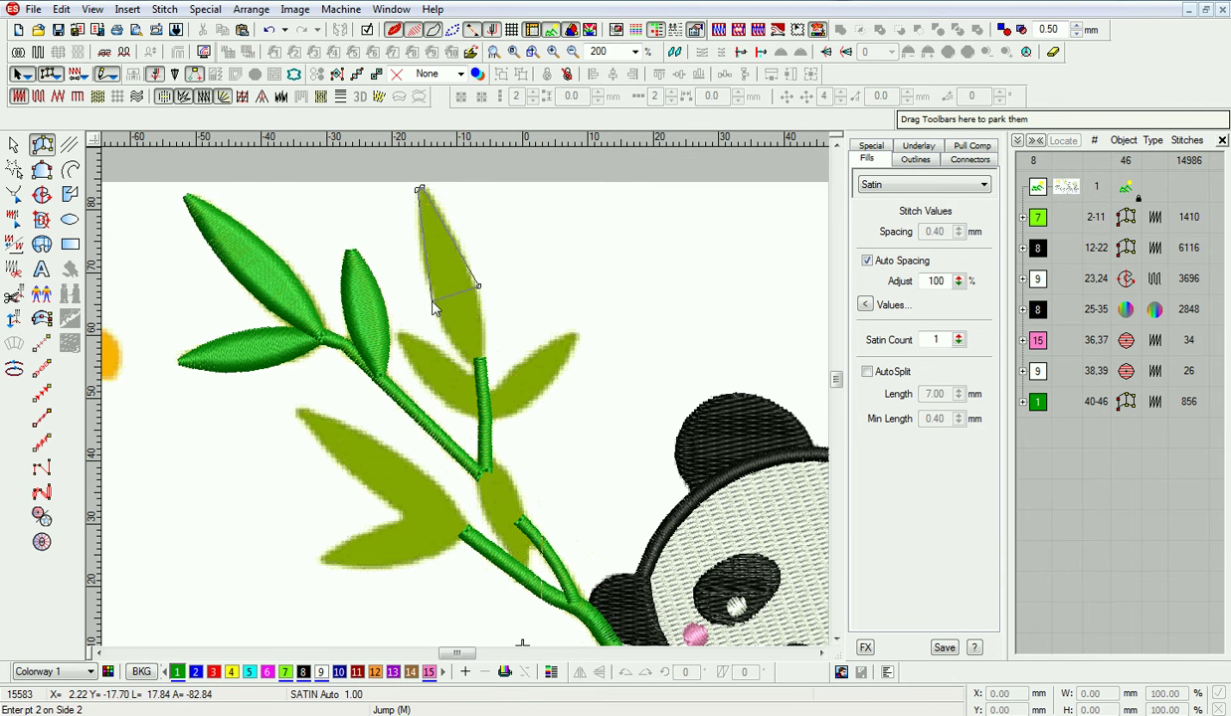
pyautogui.click(478, 364)
pyautogui.press('Return')
pyautogui.press('h')
pyautogui.moveTo(431, 300); pyautogui.dragTo(423, 298)
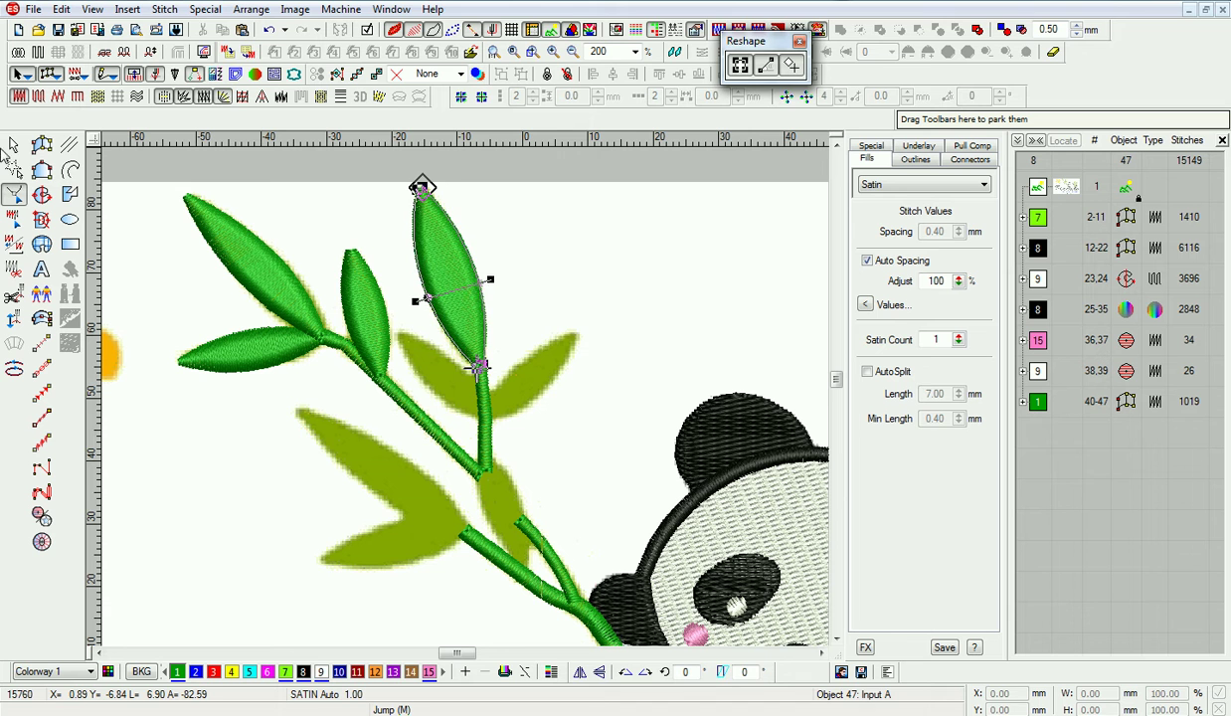
pyautogui.press('Escape')
pyautogui.press('Escape')
# Digitize the pair of leaves on either side of the left branch's upright stem as satin columns.
pyautogui.click(38, 147)
pyautogui.click(399, 333)
pyautogui.click(483, 423)
pyautogui.press('Return')
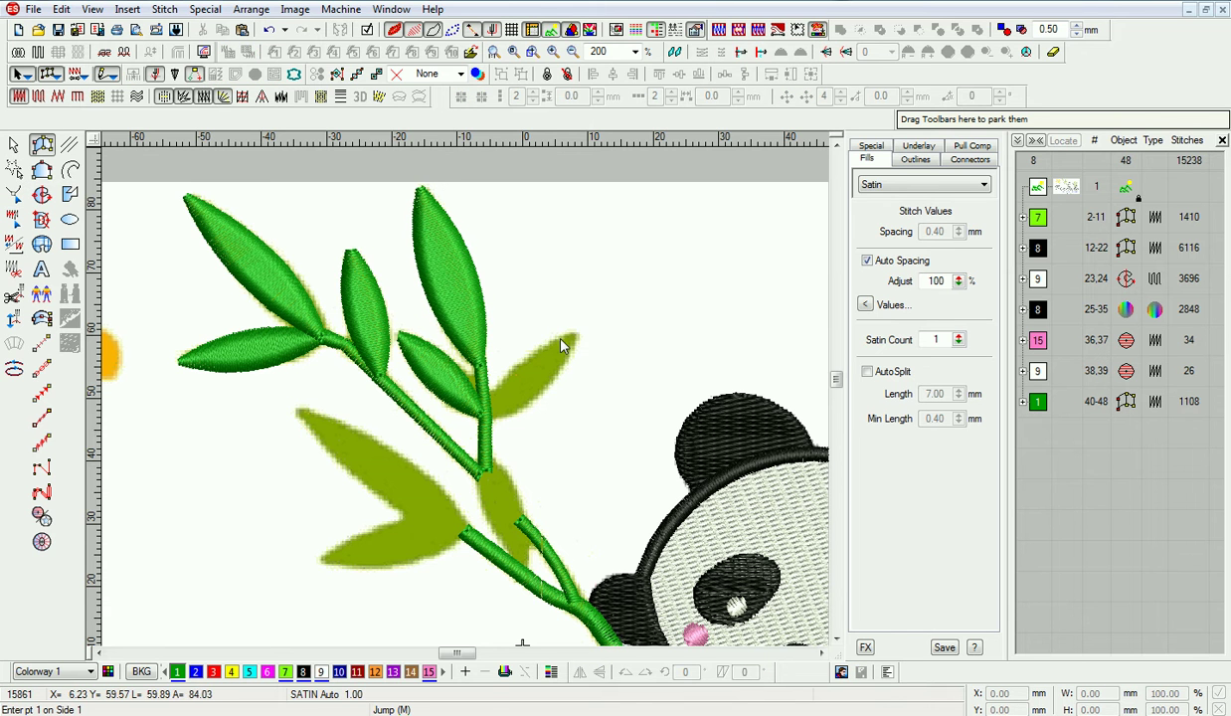
pyautogui.click(489, 421)
pyautogui.press('Return')
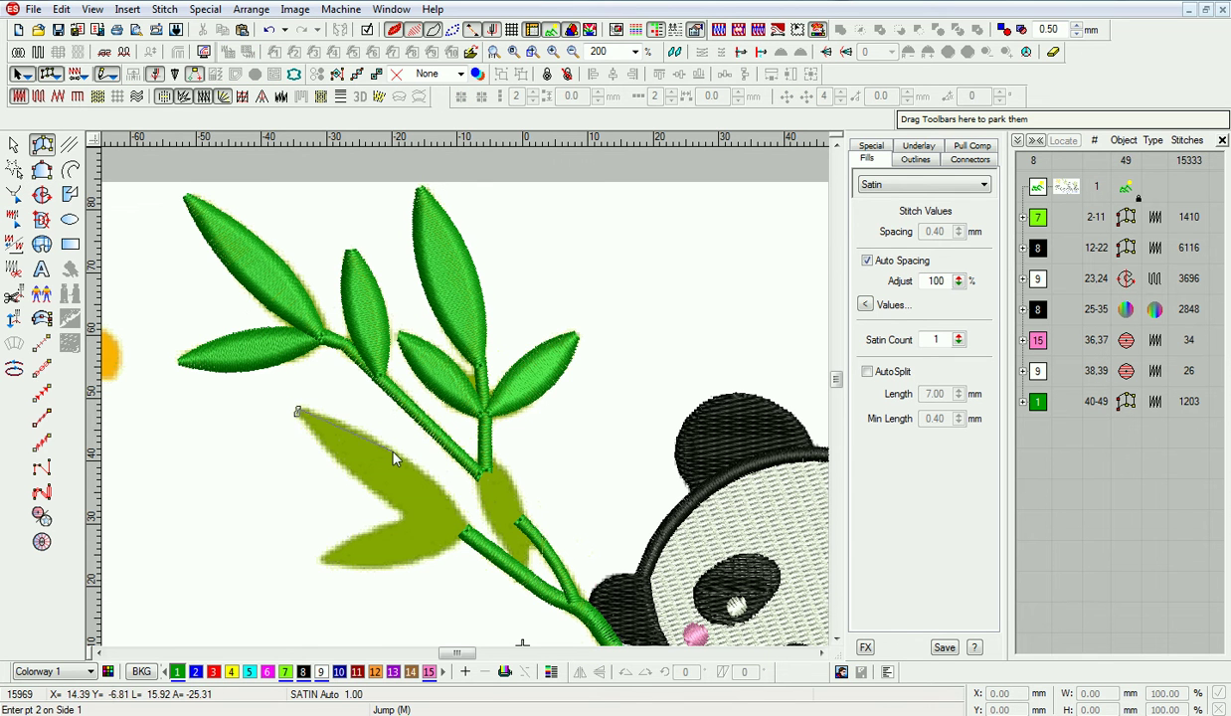
# Digitize the two leaves at the end of the left branch's main stem as satin columns.
pyautogui.click(460, 537)
pyautogui.press('Return')
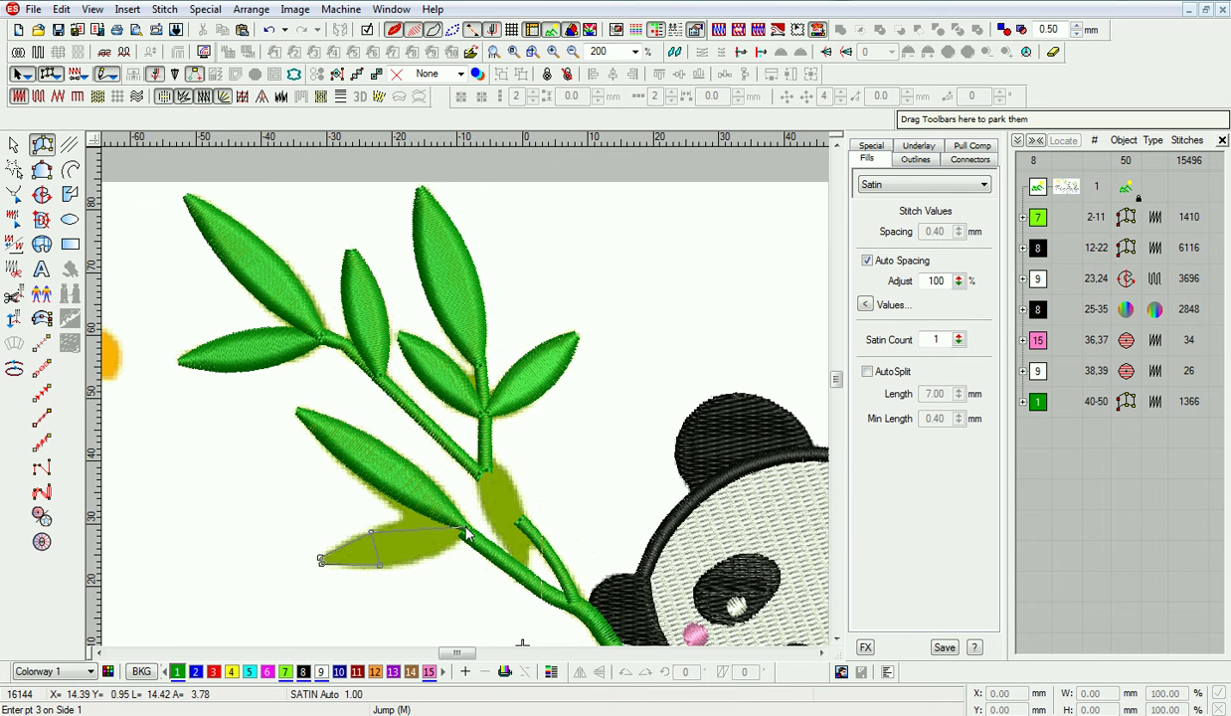
pyautogui.click(465, 537)
pyautogui.press('Return')
pyautogui.press('Escape')
# Reshape both edges of the upper leaf at the main stem's end to follow the bitmap.
pyautogui.click(370, 474)
pyautogui.press('h')
pyautogui.moveTo(370, 479); pyautogui.dragTo(360, 492)
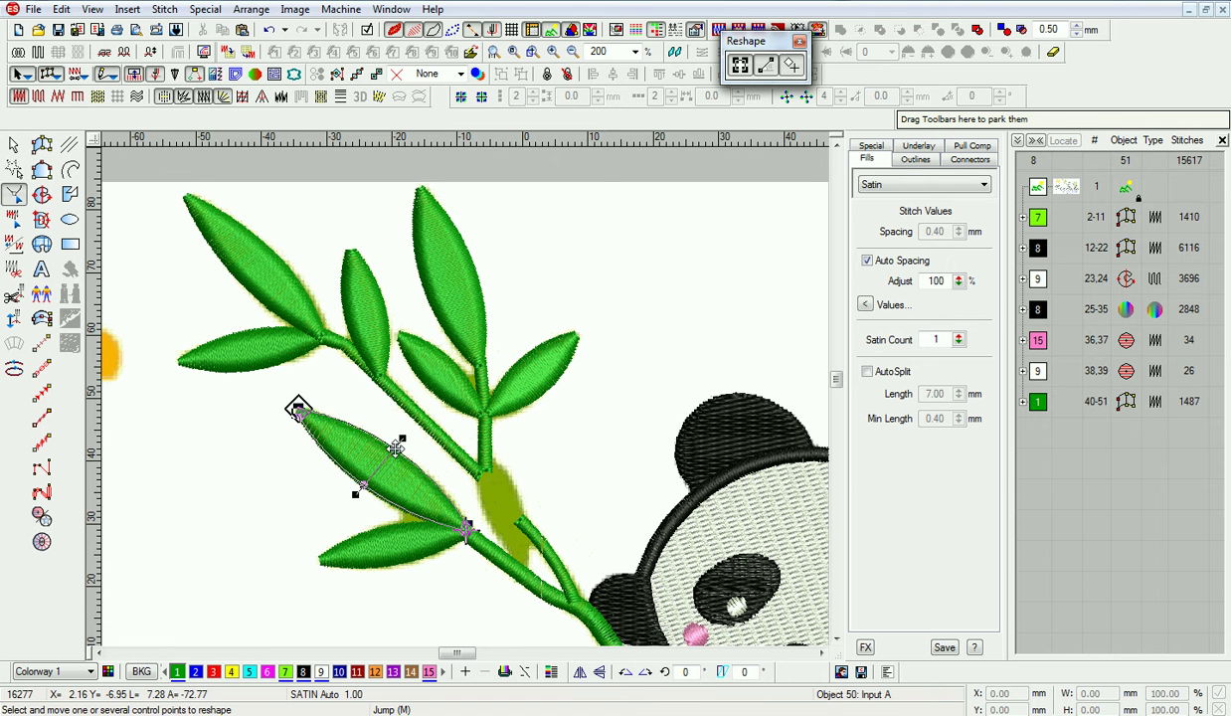
pyautogui.moveTo(396, 443); pyautogui.dragTo(403, 447)
pyautogui.press('Escape')
# Digitize the remaining leaf where the left branch's stems meet as a satin column.
pyautogui.press('a')
pyautogui.click(522, 571)
pyautogui.click(526, 572)
pyautogui.press('Return')
# Reshape the leaf at the stem junction by moving its edge and end points to match the bitmap.
pyautogui.click(14, 194)
pyautogui.press('z')
pyautogui.scroll(-2, 527, 556)
pyautogui.moveTo(477, 322); pyautogui.dragTo(489, 325)
pyautogui.moveTo(578, 397); pyautogui.dragTo(575, 398)
pyautogui.moveTo(572, 530); pyautogui.dragTo(575, 534)
pyautogui.moveTo(505, 316); pyautogui.dragTo(494, 319)
pyautogui.moveTo(500, 417); pyautogui.dragTo(493, 415)
pyautogui.moveTo(575, 397); pyautogui.dragTo(572, 389)
# Move the left branch's colour 1 objects next to the colour 7 group in the stitch sequence and recolour them with colour 7.
pyautogui.hotkey('shift', 'z')
pyautogui.hotkey('shift', 'z')
pyautogui.press('Escape')
pyautogui.moveTo(1036, 402); pyautogui.dragTo(1038, 247)
pyautogui.click(285, 672)
# Choose a different green thread for colour 7, the bamboo colour, in the design's palette.
pyautogui.hotkey('shift', 'z')
pyautogui.click(702, 594)
pyautogui.scroll(2, 356, 372)
pyautogui.click(822, 653)
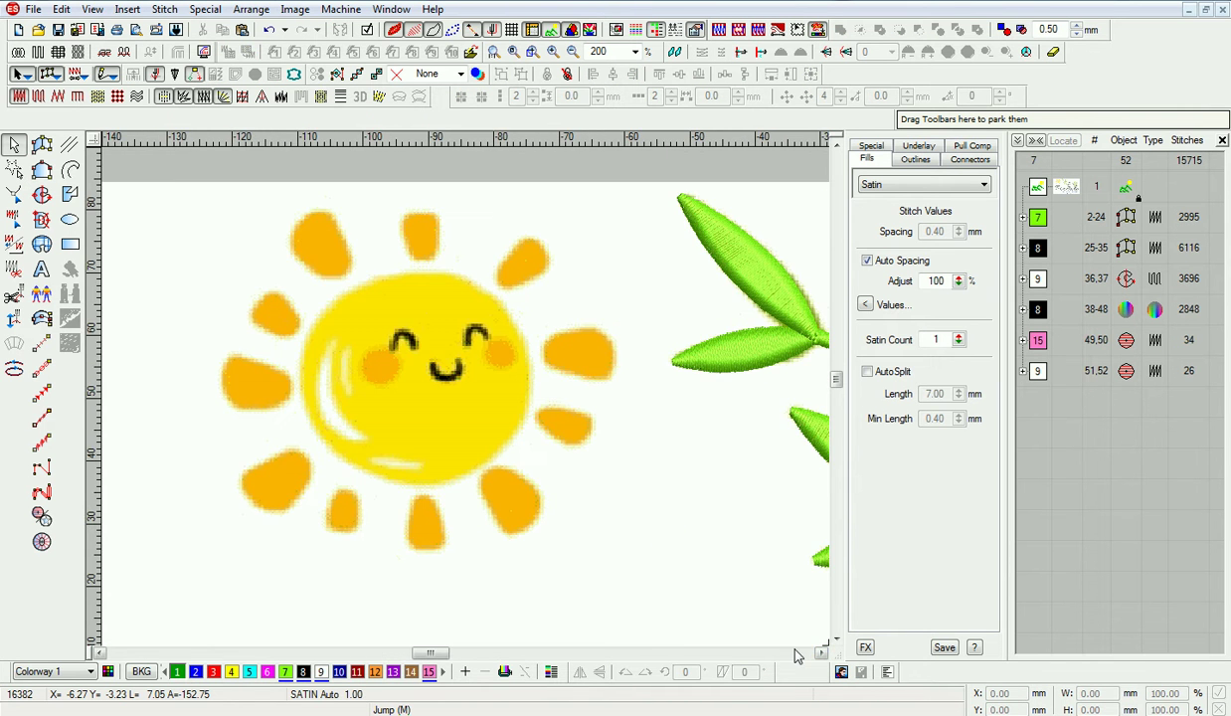
pyautogui.scroll(-2, 651, 551)
pyautogui.press('d')
pyautogui.click(550, 672)
pyautogui.doubleClick(725, 428)
pyautogui.moveTo(801, 314); pyautogui.dragTo(801, 335)
pyautogui.click(465, 475)
pyautogui.click(759, 168)
# Turn on auto split for the satin objects in the colour 7 bamboo group.
pyautogui.click(1035, 220)
pyautogui.click(868, 373)
pyautogui.click(340, 201)
pyautogui.click(390, 246)
pyautogui.click(296, 249)
# Select all objects of the left bamboo branch and recolour them with colour 10.
pyautogui.press('z')
pyautogui.scroll(2, 296, 249)
pyautogui.moveTo(285, 241); pyautogui.dragTo(527, 525)
pyautogui.click(339, 672)
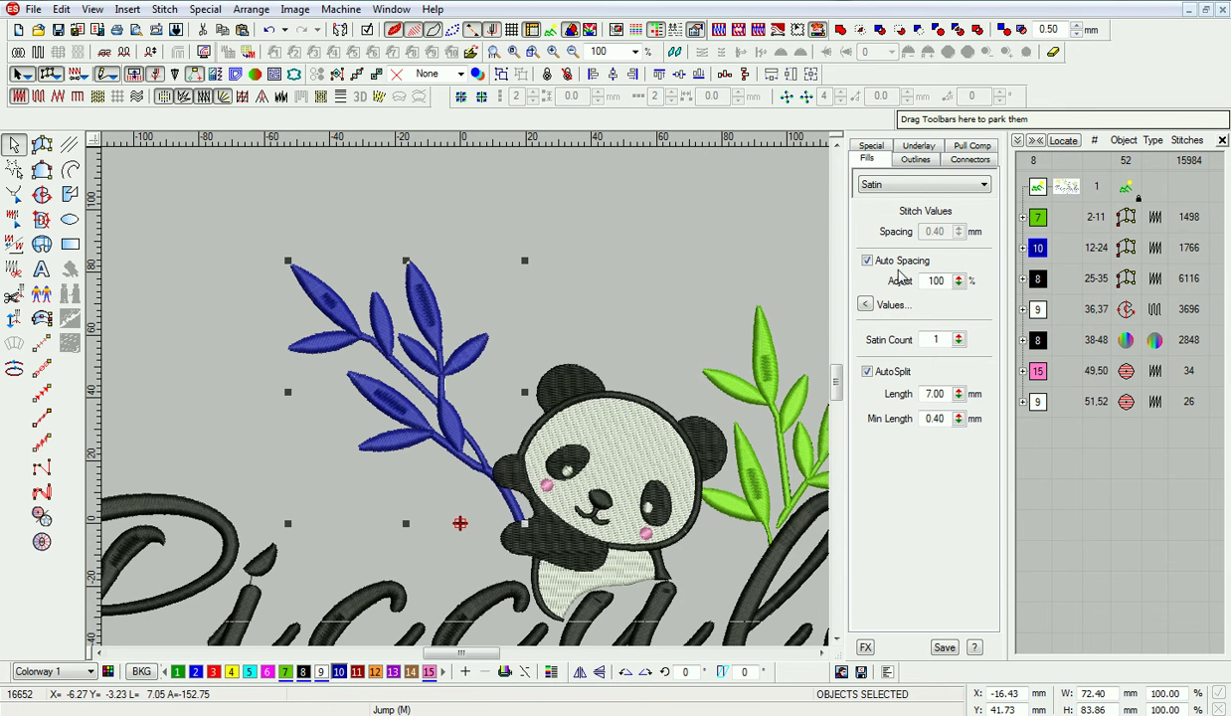
# Combine the left bamboo branch into a single branched object and adjust its entry and exit points.
pyautogui.click(342, 31)
pyautogui.click(14, 195)
pyautogui.moveTo(518, 525); pyautogui.dragTo(527, 550)
pyautogui.press('Return')
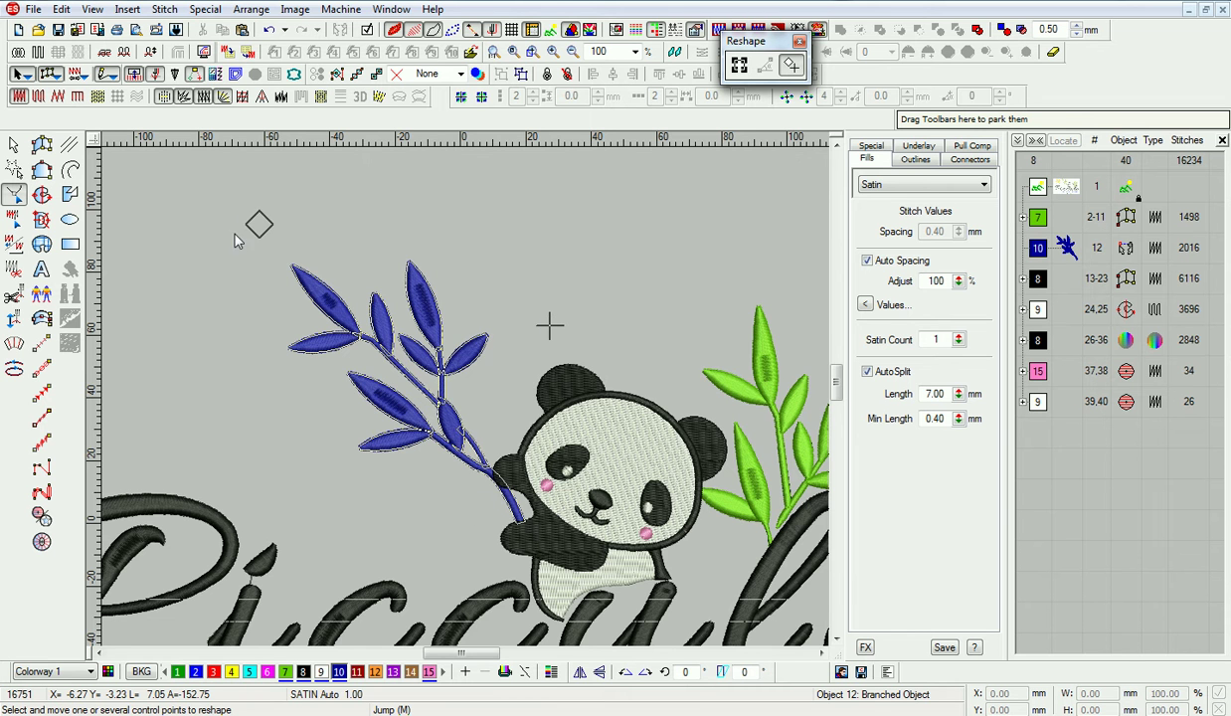
pyautogui.press('Escape')
pyautogui.press('Escape')
# Combine the colour 7 objects of the right bamboo branch into a single branched object.
pyautogui.press('z')
pyautogui.scroll(2, 516, 285)
pyautogui.hotkey('shift', 'z')
pyautogui.hscroll(3, 516, 285)
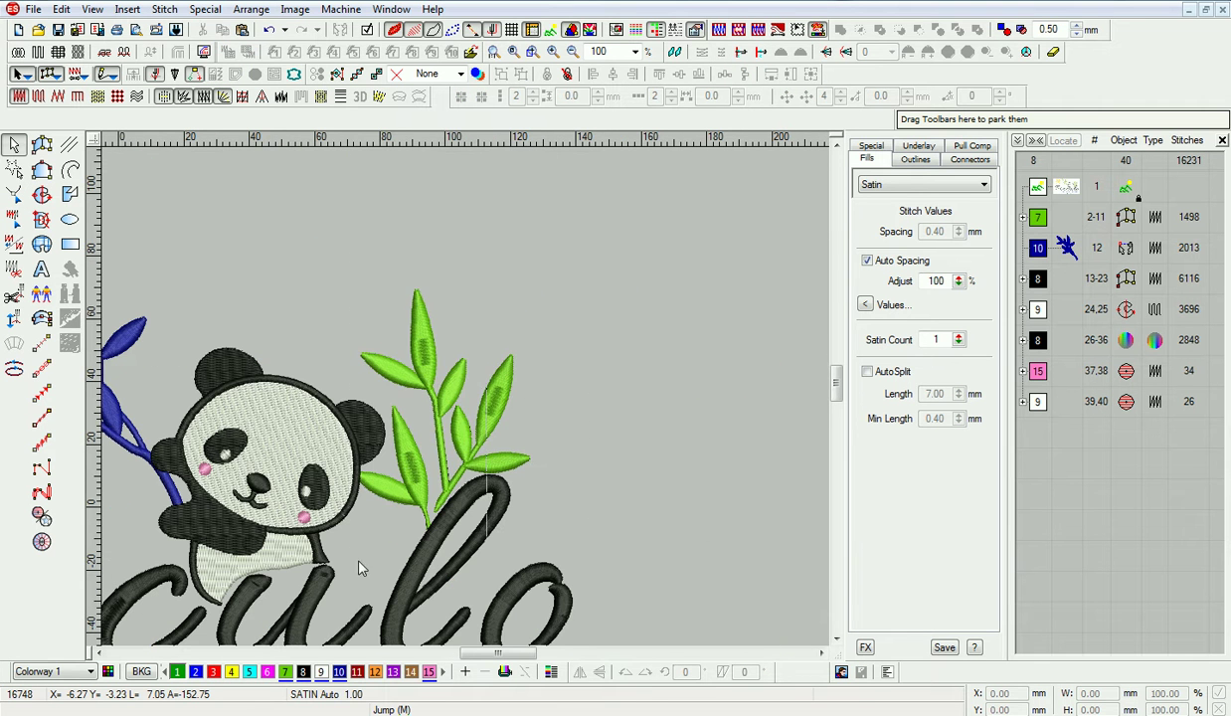
pyautogui.click(1038, 216)
pyautogui.press('i')
pyautogui.press('Return')
pyautogui.press('Return')
# Reposition the entry and exit points of the right bamboo branch.
pyautogui.press('h')
pyautogui.moveTo(512, 355); pyautogui.dragTo(422, 580)
pyautogui.press('Return')
pyautogui.moveTo(356, 472); pyautogui.dragTo(395, 266)
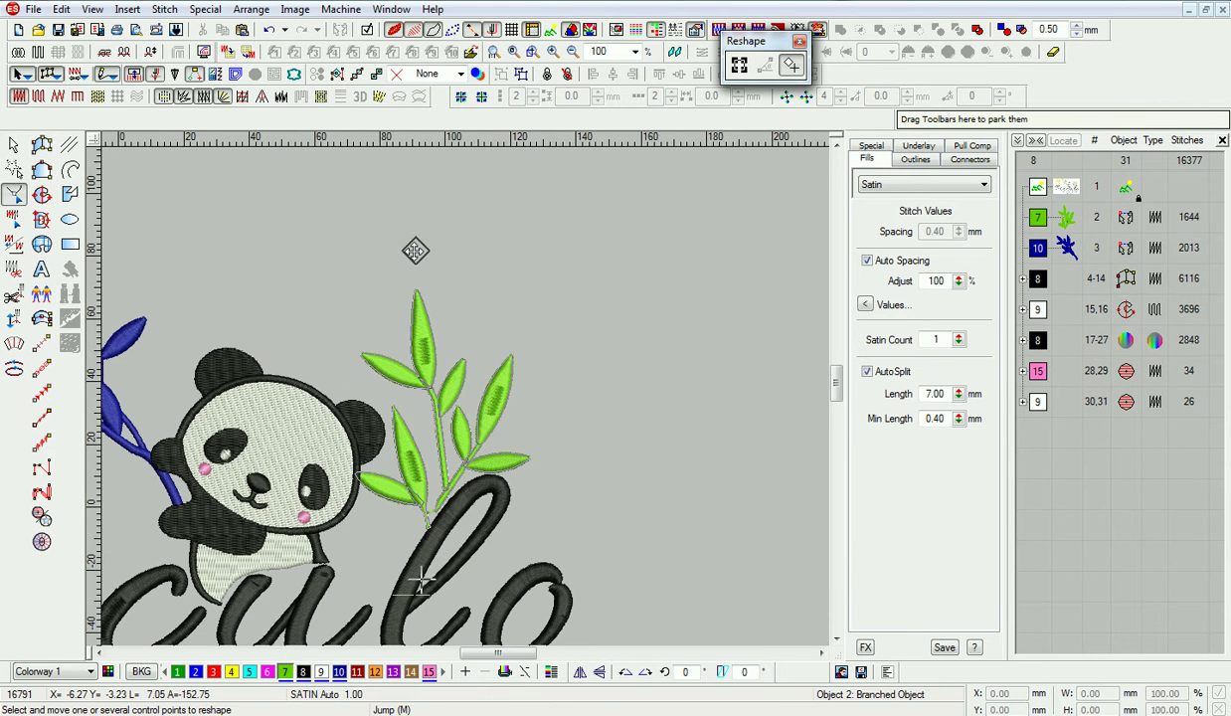
pyautogui.press('Return')
pyautogui.press('Escape')
pyautogui.press('Escape')
# Recolour the left bamboo branch with colour 7 to match the right one.
pyautogui.click(1038, 247)
pyautogui.click(286, 672)
pyautogui.hotkey('shift', 'z')
pyautogui.press('Escape')
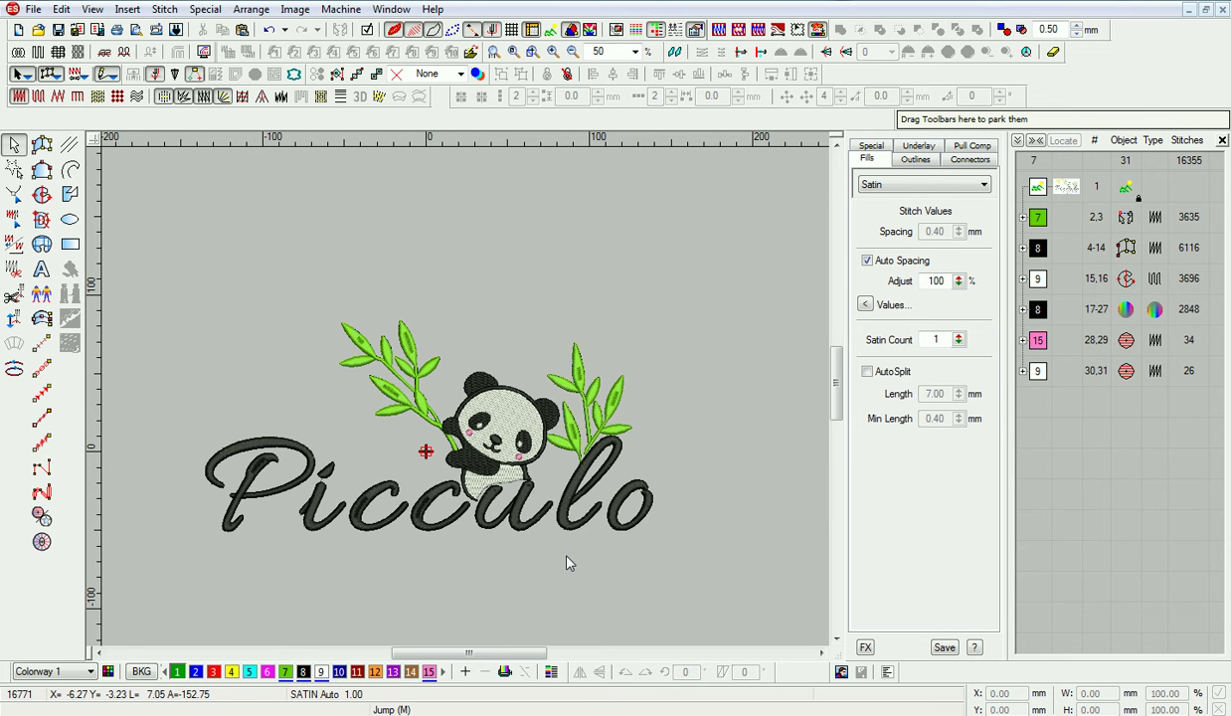
# Show the bitmap and draw a vector circle over the sun's yellow face.
pyautogui.press('d')
pyautogui.moveTo(511, 653); pyautogui.dragTo(503, 654)
pyautogui.scroll(2, 251, 375)
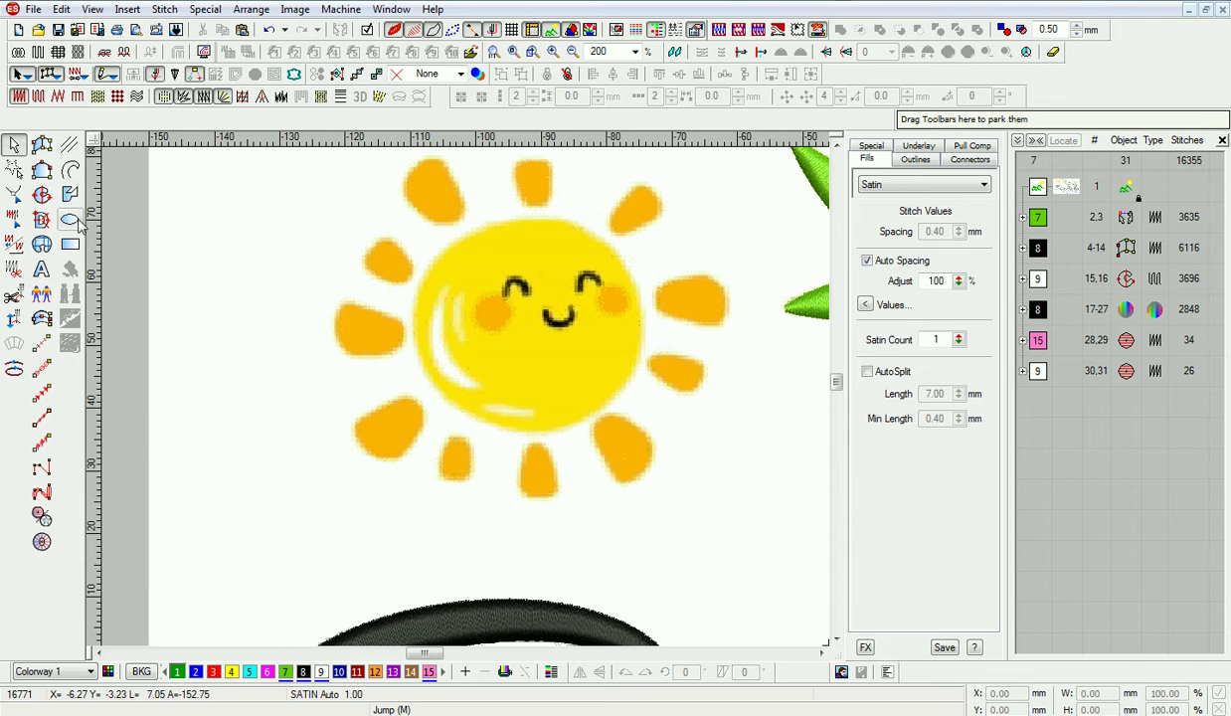
pyautogui.click(69, 219)
pyautogui.click(536, 332)
pyautogui.click(535, 435)
pyautogui.press('Return')
# Stretch the circle to about 34.9 by 33.5 mm to fit the sun's yellow face.
pyautogui.click(14, 145)
pyautogui.moveTo(536, 238); pyautogui.dragTo(537, 222)
pyautogui.moveTo(439, 327); pyautogui.dragTo(416, 324)
pyautogui.moveTo(633, 328); pyautogui.dragTo(643, 328)
pyautogui.click(14, 195)
pyautogui.click(14, 145)
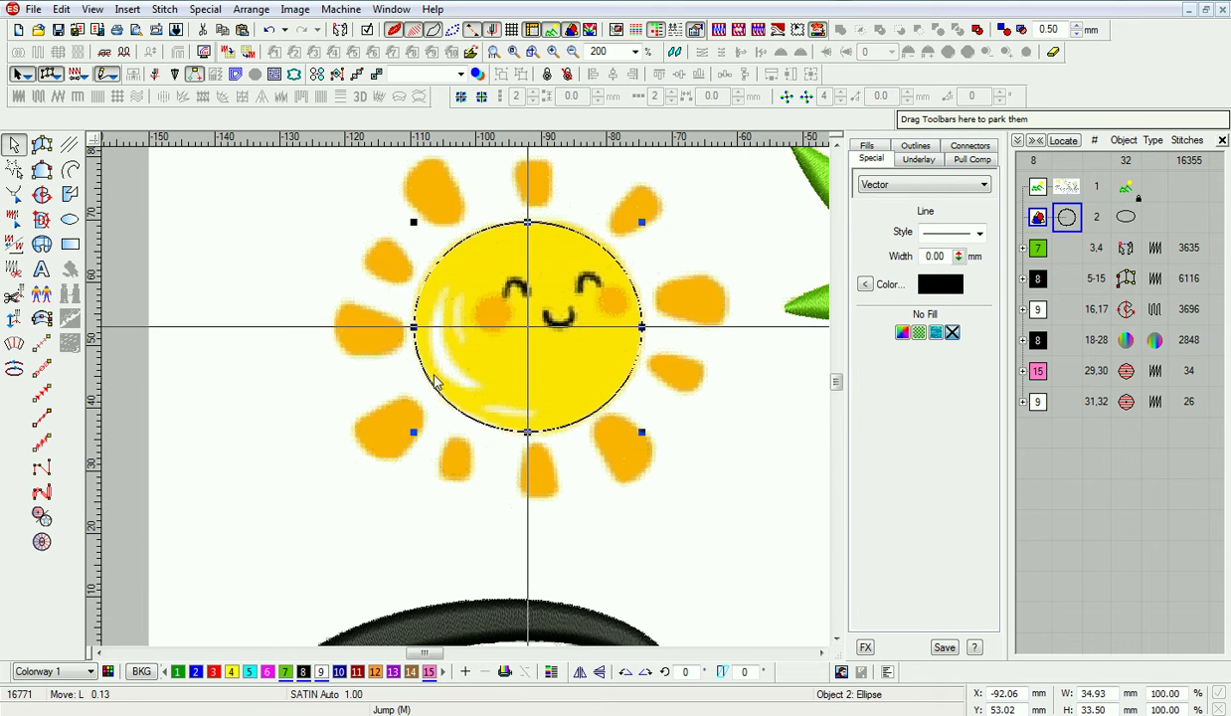
# Convert the sun's face outline to a complex fill in colour 4.
pyautogui.click(42, 195)
pyautogui.click(232, 672)
pyautogui.press('Escape')
# Digitize the long curved highlight along the sun's left edge as a satin column with Input A.
pyautogui.press('d')
pyautogui.press('d')
pyautogui.press('z')
pyautogui.scroll(2, 579, 397)
pyautogui.click(41, 145)
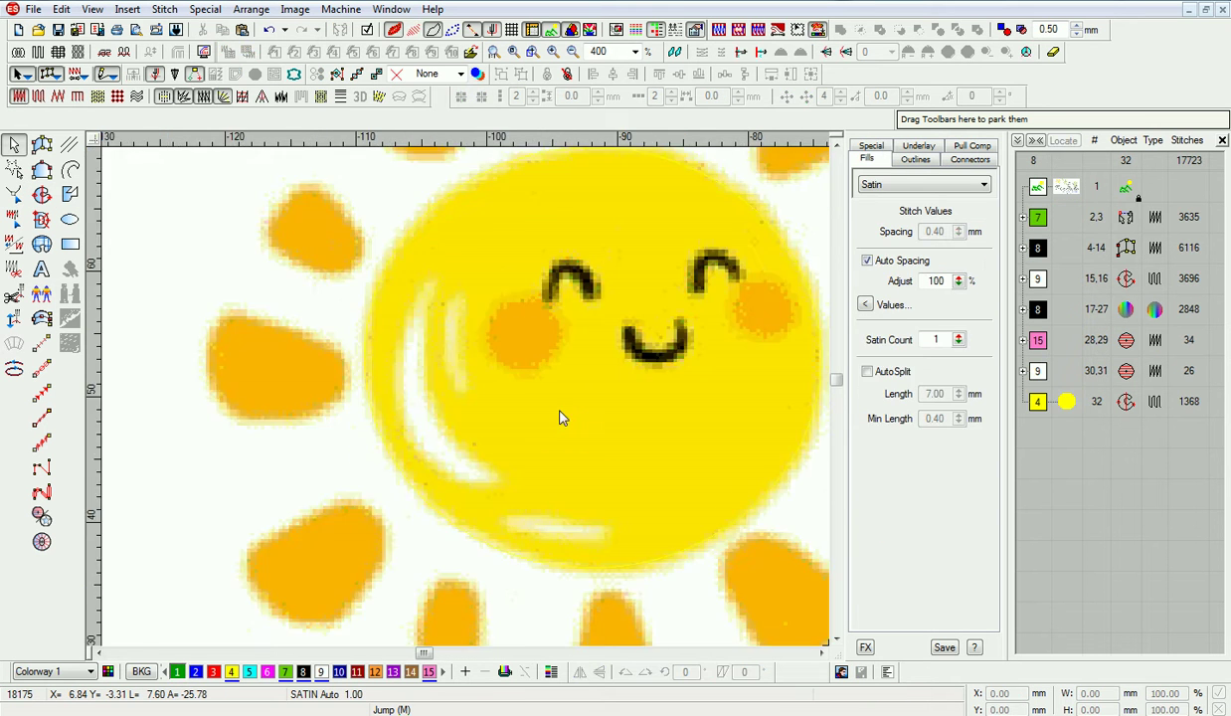
pyautogui.click(423, 290)
pyautogui.click(428, 289)
pyautogui.rightClick(400, 371)
pyautogui.rightClick(421, 371)
pyautogui.rightClick(412, 435)
pyautogui.rightClick(434, 419)
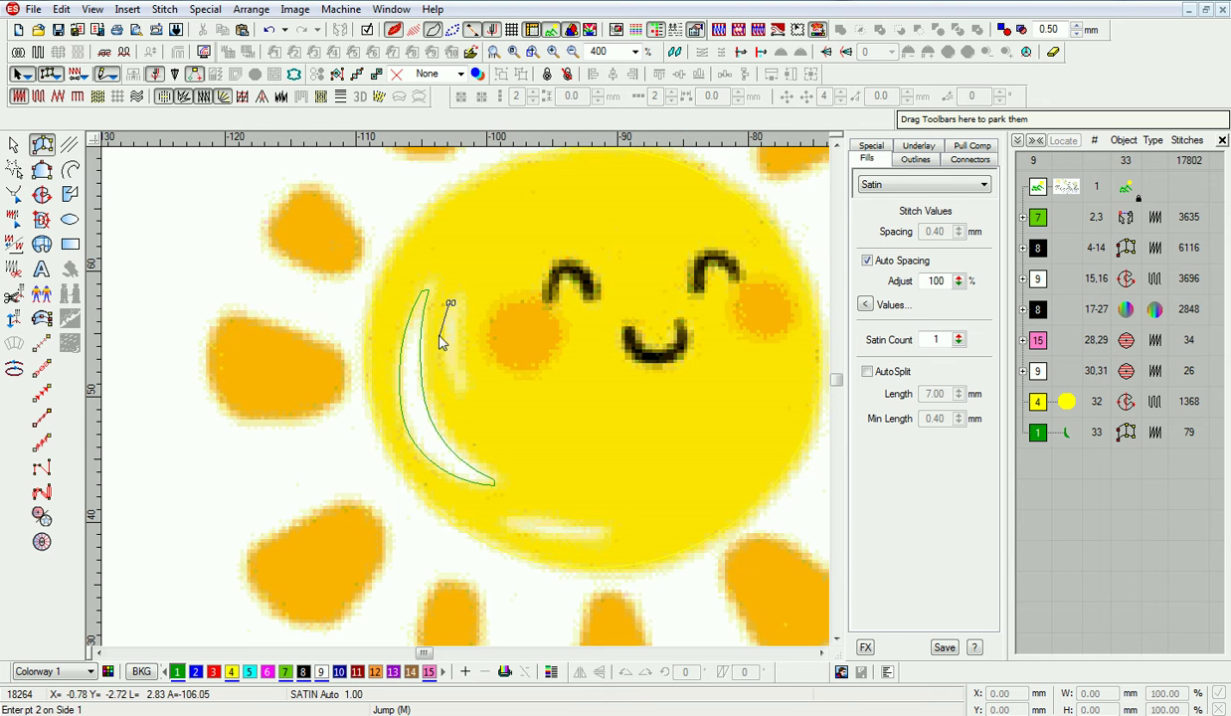
# Digitize the short inner highlight and the lower highlight of the sun as satin columns.
pyautogui.click(459, 375)
pyautogui.press('Return')
pyautogui.click(603, 527)
pyautogui.click(604, 540)
pyautogui.press('Return')
# Recolour the sun's three highlight columns with colour 9.
pyautogui.press('t')
pyautogui.hotkey('shift', 'z')
pyautogui.press('Escape')
pyautogui.click(1038, 432)
pyautogui.click(321, 672)
# Draw a circle over the sun's left cheek and set its size to 5.5 mm.
pyautogui.press('t')
pyautogui.press('z')
pyautogui.hotkey('shift', 'z')
pyautogui.press('z')
pyautogui.click(42, 516)
pyautogui.click(376, 336)
pyautogui.click(373, 374)
pyautogui.press('Return')
pyautogui.press('Escape')
pyautogui.write('5.5')
pyautogui.press('Return')
# Convert the left cheek circle to a tatami complex fill and recolour it with colour 12.
pyautogui.press('t')
pyautogui.click(375, 672)
pyautogui.hotkey('shift', 'm')
pyautogui.press('t')
pyautogui.press('t')
pyautogui.rightClick(374, 343)
pyautogui.moveTo(452, 699)
pyautogui.click(608, 679)
pyautogui.click(41, 195)
pyautogui.hotkey('shift', 'm')
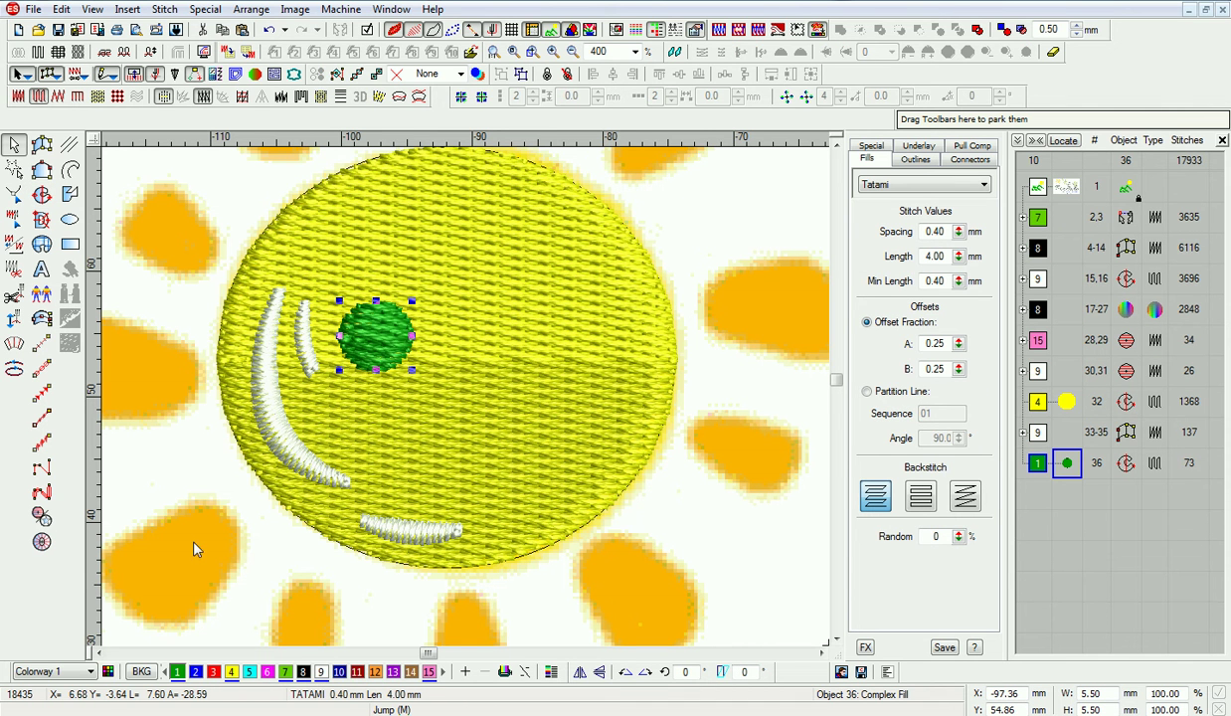
pyautogui.click(375, 671)
# Paste a copy of the cheek circle and move it over the sun's right cheek.
pyautogui.hotkey('shift', 'z')
pyautogui.hotkey('ctrl', 'v')
pyautogui.moveTo(419, 365); pyautogui.dragTo(555, 369)
pyautogui.press('Right')
pyautogui.press('Right')
pyautogui.press('Right')
pyautogui.press('Right')
pyautogui.press('Right')
pyautogui.press('Right')
pyautogui.press('Right')
pyautogui.press('Right')
pyautogui.press('Right')
pyautogui.press('Right')
pyautogui.press('Right')
pyautogui.press('Right')
pyautogui.press('Right')
pyautogui.press('Right')
pyautogui.press('Up')
pyautogui.press('Up')
pyautogui.click(659, 467)
# Digitize the sun's left eye arc as a satin column with Input A.
pyautogui.press('z')
pyautogui.press('z')
pyautogui.scroll(3, 472, 403)
pyautogui.press('space')
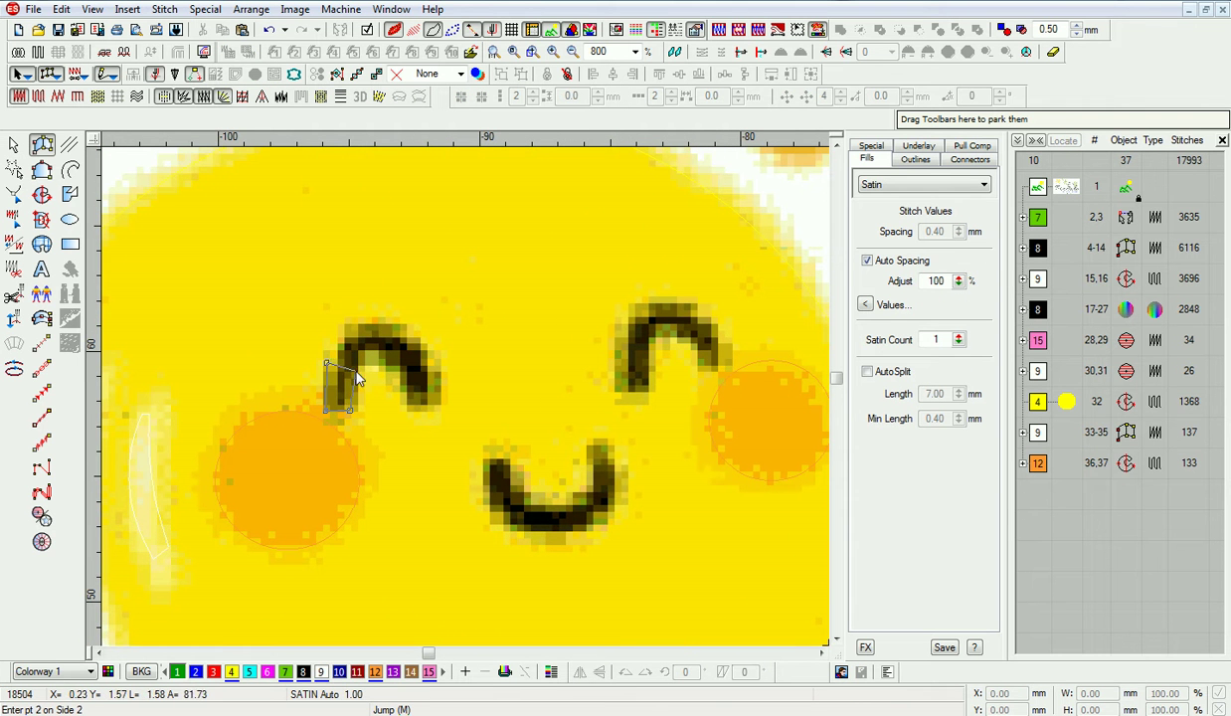
pyautogui.rightClick(418, 345)
pyautogui.rightClick(391, 359)
pyautogui.click(433, 406)
pyautogui.click(404, 402)
pyautogui.press('Return')
# Reshape the sun's left eye column by moving control points along its left leg, upper-left curve and inner right curve.
pyautogui.press('s')
pyautogui.press('z')
pyautogui.press('h')
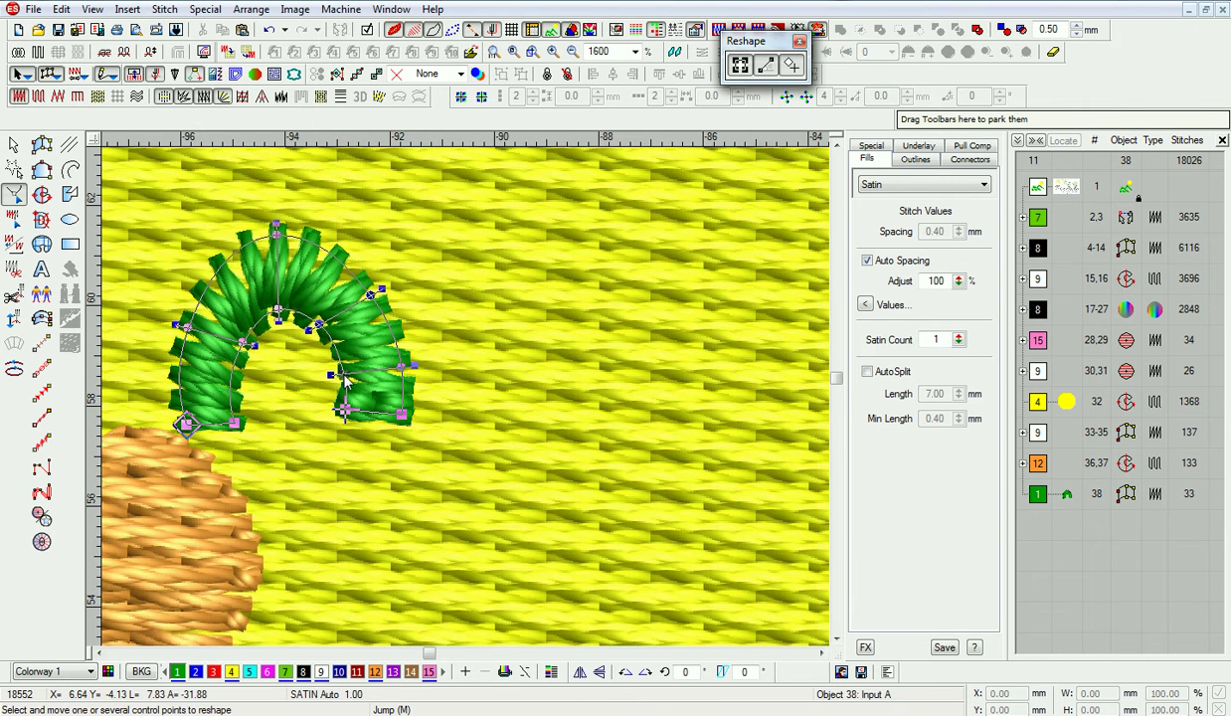
pyautogui.moveTo(234, 423); pyautogui.dragTo(243, 421)
pyautogui.click(187, 327)
pyautogui.press('Delete')
pyautogui.moveTo(176, 326); pyautogui.dragTo(182, 302)
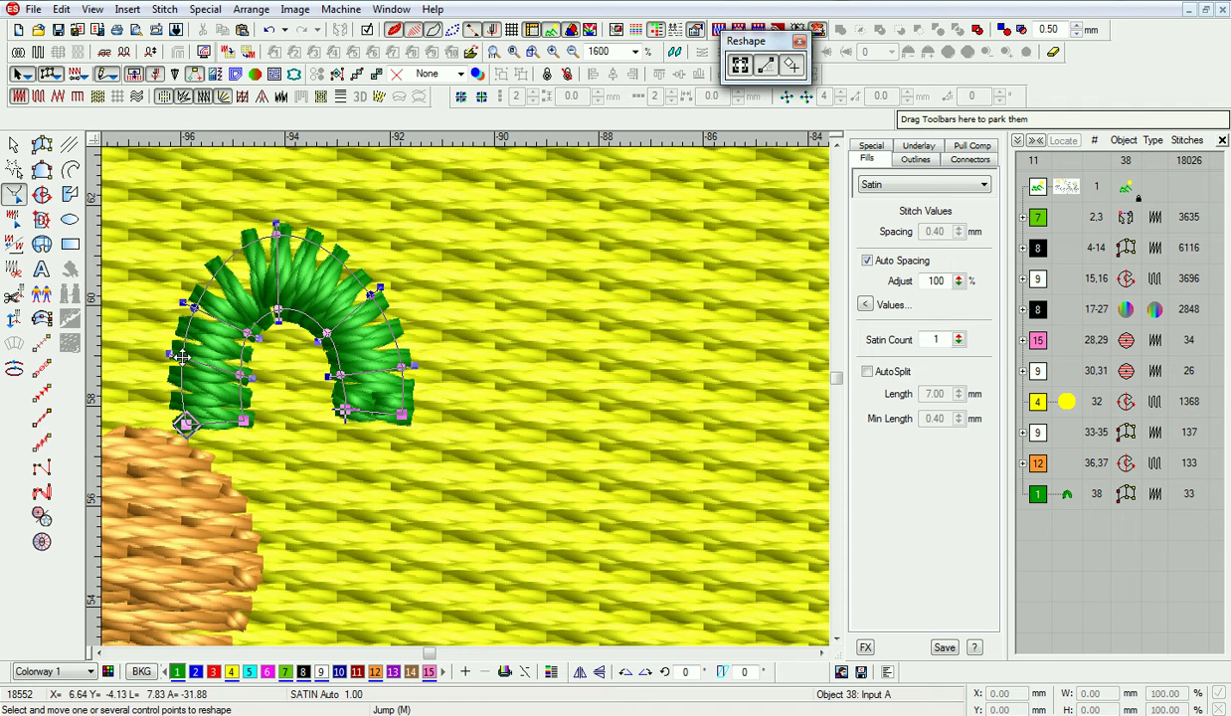
pyautogui.moveTo(339, 365); pyautogui.dragTo(336, 362)
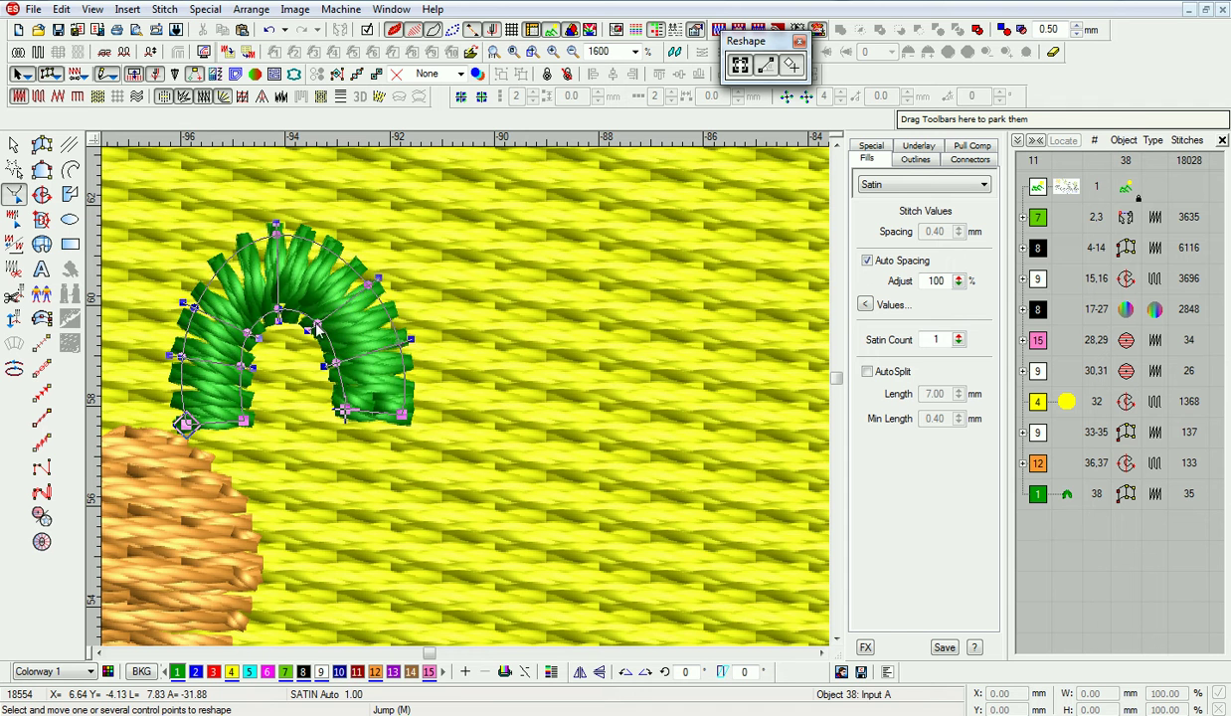
pyautogui.moveTo(252, 335); pyautogui.dragTo(253, 332)
pyautogui.moveTo(194, 308); pyautogui.dragTo(198, 296)
# Try to shift the inner and outer control points at the top of the left eye arc, and undo both moves.
pyautogui.moveTo(278, 309); pyautogui.dragTo(282, 309)
pyautogui.moveTo(276, 234); pyautogui.dragTo(284, 244)
pyautogui.hotkey('ctrl', 'z')
pyautogui.hotkey('ctrl', 'z')
# Refine the left eye arc's leg ends and inner curve by moving control points, and recolour the arc with colour 8.
pyautogui.moveTo(345, 410); pyautogui.dragTo(338, 413)
pyautogui.moveTo(402, 415); pyautogui.dragTo(405, 405)
pyautogui.moveTo(368, 284); pyautogui.dragTo(372, 286)
pyautogui.moveTo(283, 310); pyautogui.dragTo(286, 305)
pyautogui.moveTo(251, 326); pyautogui.dragTo(258, 326)
pyautogui.rightClick(244, 365)
pyautogui.moveTo(243, 422); pyautogui.dragTo(249, 421)
pyautogui.moveTo(257, 326); pyautogui.dragTo(290, 310)
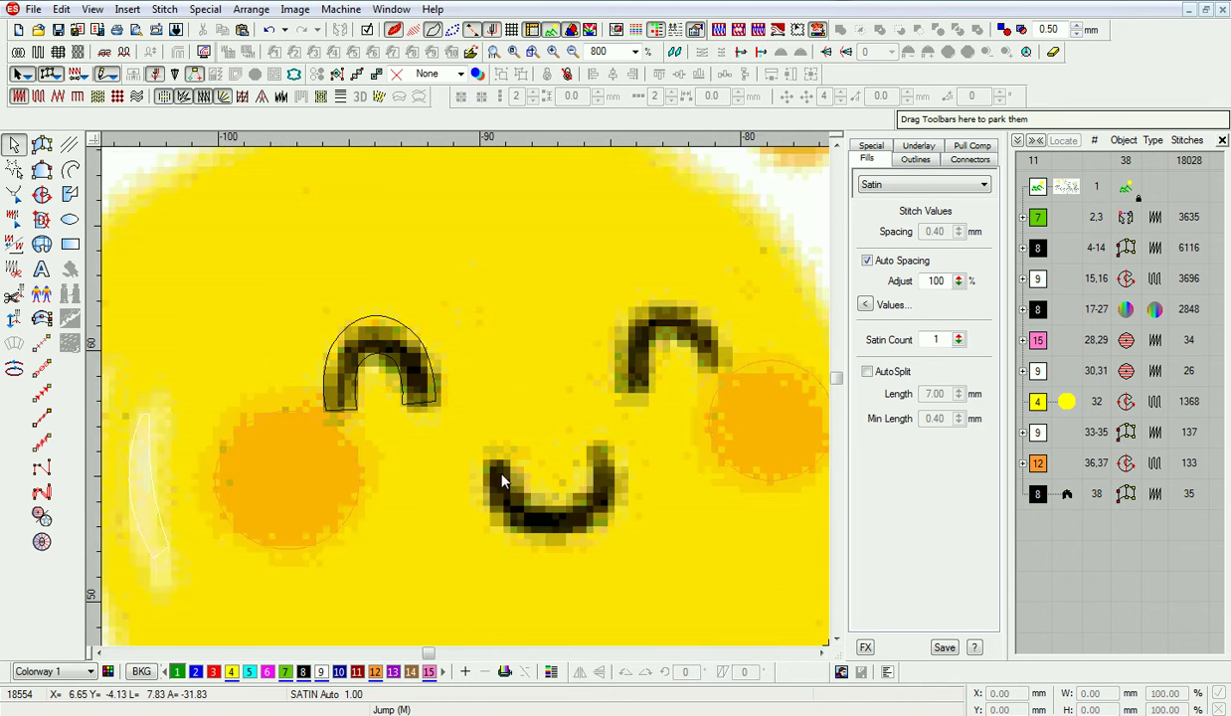
# Duplicate the left eye arc, flip the copy horizontally, and move and rotate it to fit over the sun's right eye.
pyautogui.click(422, 386)
pyautogui.hotkey('ctrl', 'd')
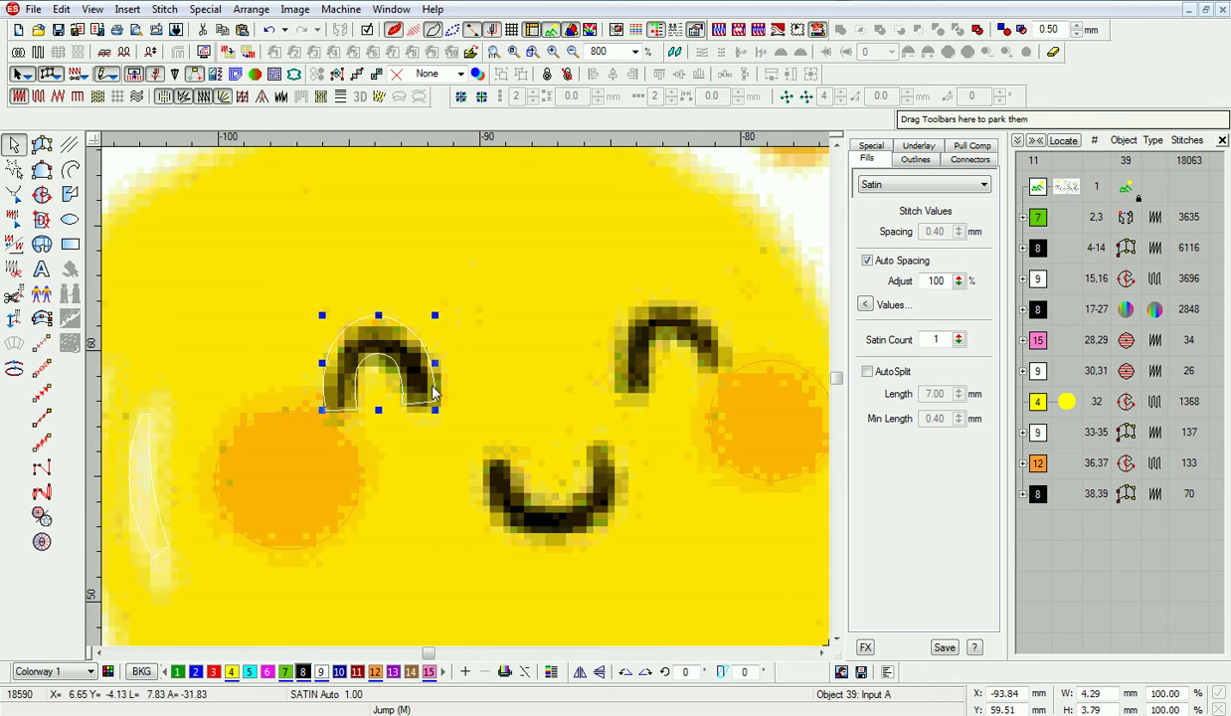
pyautogui.moveTo(424, 387); pyautogui.dragTo(709, 362)
pyautogui.click(580, 672)
pyautogui.click(713, 321)
pyautogui.moveTo(721, 290); pyautogui.dragTo(711, 283)
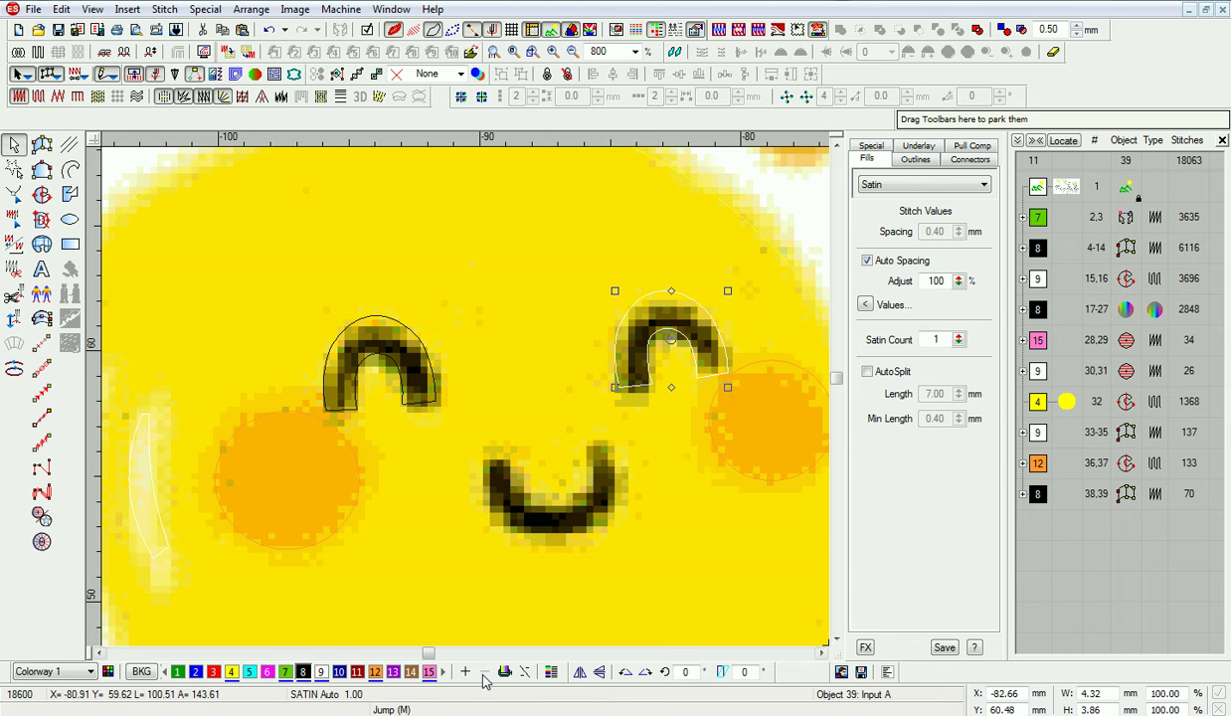
pyautogui.moveTo(729, 383)
pyautogui.mouseDown()
pyautogui.moveTo(738, 375)
pyautogui.moveTo(720, 386)
pyautogui.mouseUp()
pyautogui.press('Right')
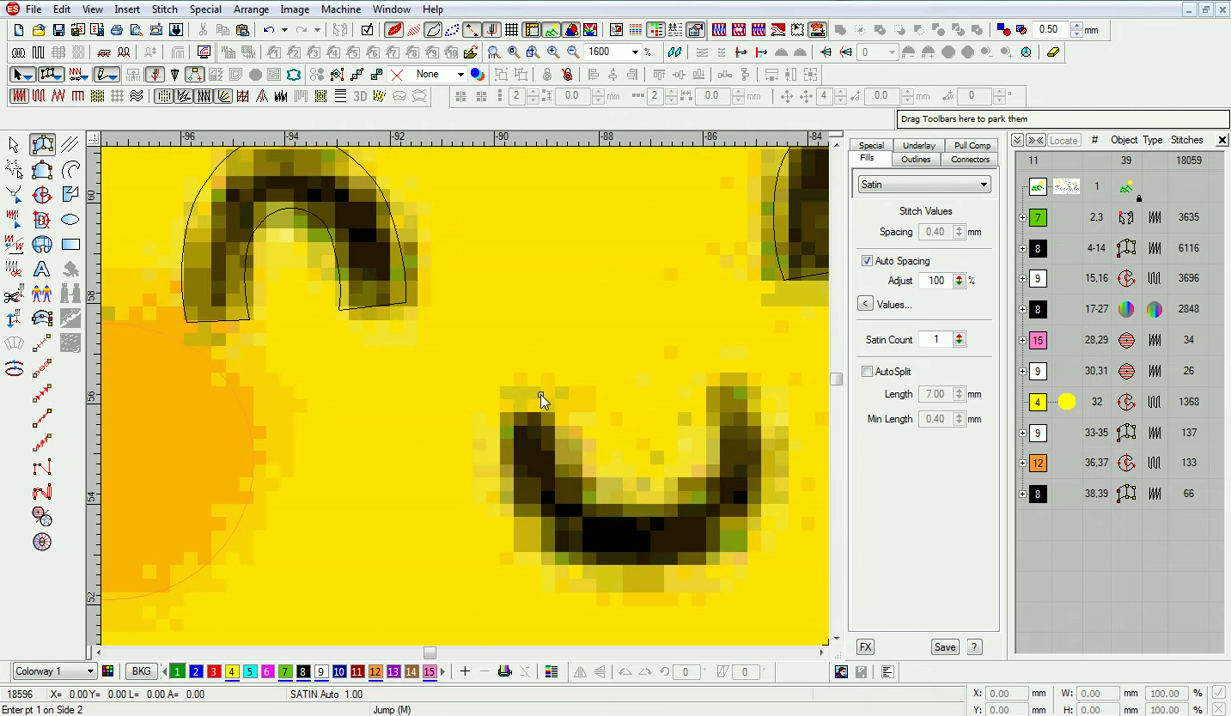
# Digitize the sun's smile as a satin column with Input A and adjust its left end points to the bitmap.
pyautogui.press('Return')
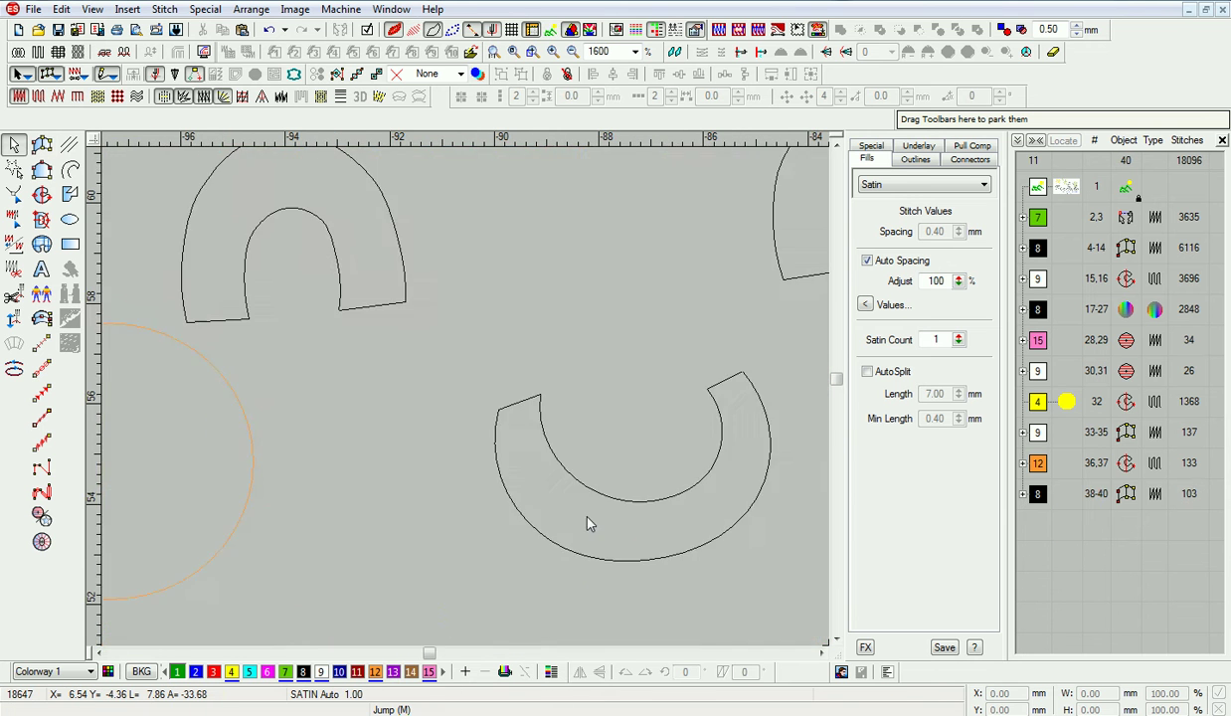
pyautogui.click(588, 521)
pyautogui.press('h')
pyautogui.press('d')
pyautogui.moveTo(539, 395); pyautogui.dragTo(534, 405)
pyautogui.moveTo(498, 408); pyautogui.dragTo(514, 407)
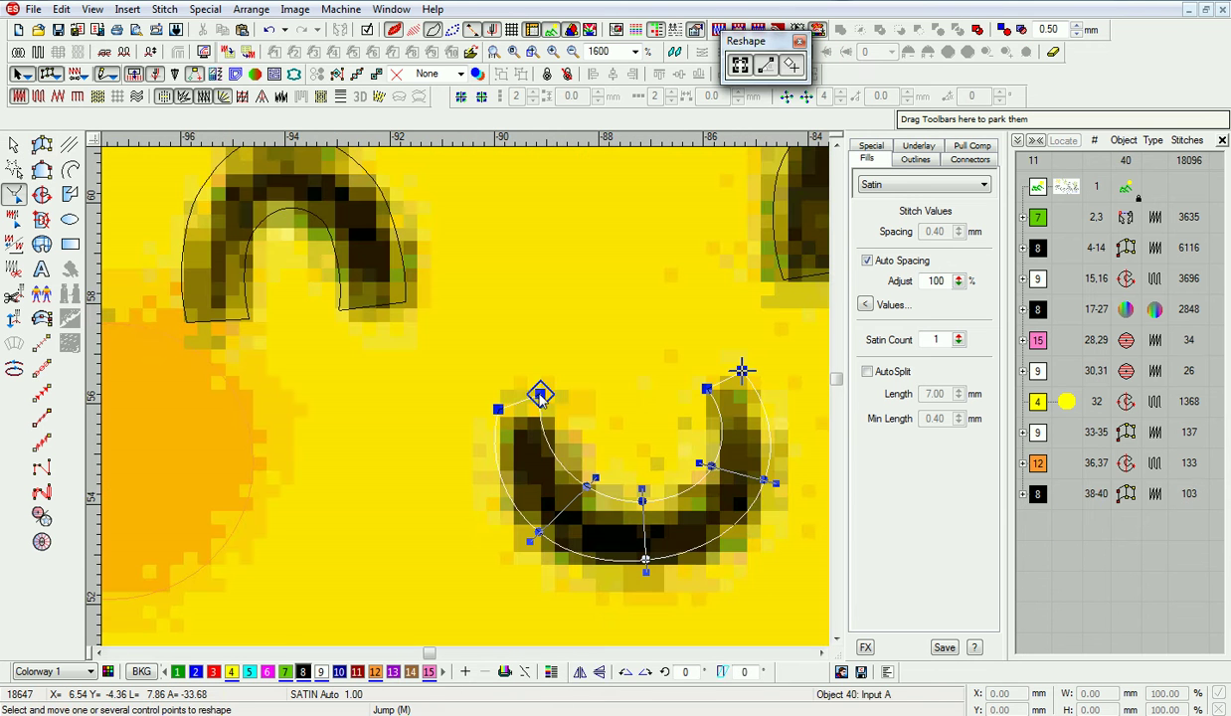
# Reshape the smile's right end, outer bottom curve and left side by moving control points to follow the bitmap.
pyautogui.moveTo(742, 372); pyautogui.dragTo(716, 379)
pyautogui.moveTo(763, 484); pyautogui.dragTo(770, 488)
pyautogui.moveTo(530, 541); pyautogui.dragTo(530, 539)
pyautogui.moveTo(645, 560); pyautogui.dragTo(658, 579)
pyautogui.moveTo(716, 379); pyautogui.dragTo(725, 374)
pyautogui.moveTo(781, 491); pyautogui.dragTo(790, 447)
pyautogui.moveTo(725, 374); pyautogui.dragTo(732, 375)
pyautogui.moveTo(578, 488); pyautogui.dragTo(562, 466)
pyautogui.moveTo(530, 539); pyautogui.dragTo(505, 507)
pyautogui.moveTo(658, 579); pyautogui.dragTo(648, 577)
pyautogui.press('Return')
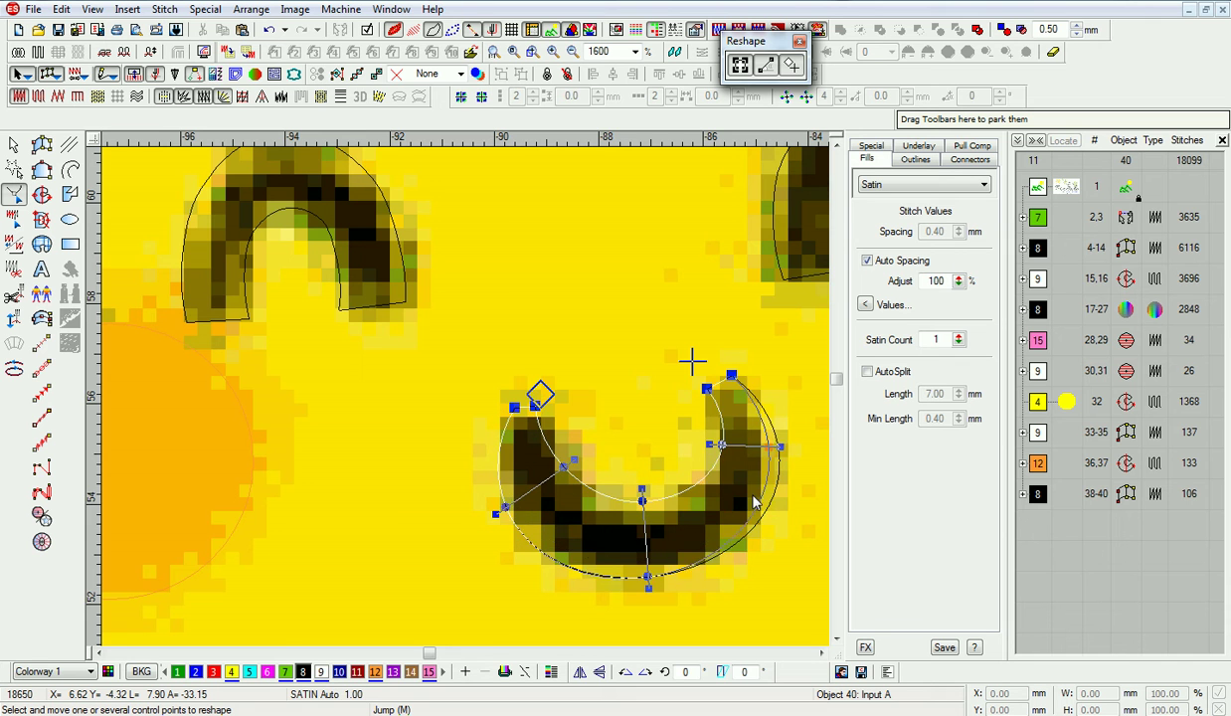
# Fine-tune the smile's inner curve at its bottom and right side, and hide the bitmap.
pyautogui.press('t')
pyautogui.moveTo(642, 500); pyautogui.dragTo(628, 503)
pyautogui.press('Return')
pyautogui.moveTo(714, 448); pyautogui.dragTo(711, 443)
pyautogui.press('Return')
pyautogui.scroll(-4, 577, 464)
pyautogui.press('Escape')
pyautogui.click(1079, 577)
pyautogui.press('d')
pyautogui.scroll(2, 562, 495)
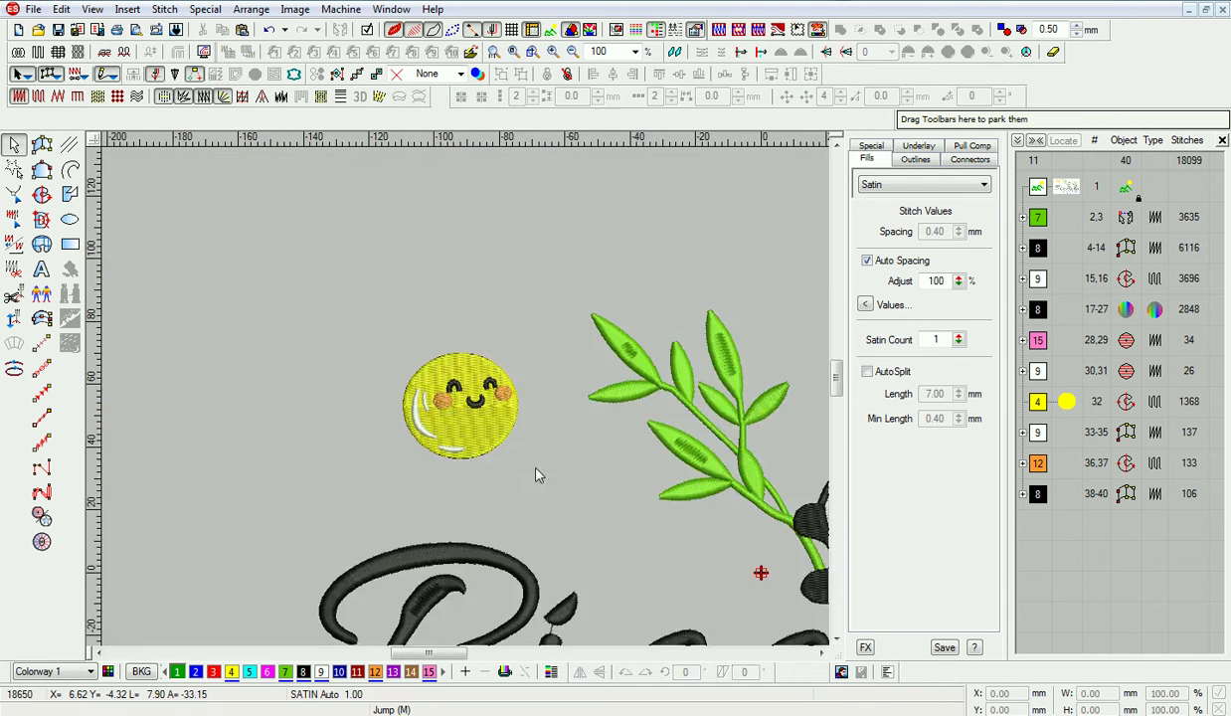
# Change both cheek circles of colour 12 to a satin fill.
pyautogui.click(1037, 463)
pyautogui.click(18, 96)
pyautogui.click(1093, 563)
# Show the bitmap and digitize the large ray on the sun's right side as a satin column with Input A.
pyautogui.scroll(-1, 551, 588)
pyautogui.press('t')
pyautogui.press('d')
pyautogui.scroll(1, 531, 616)
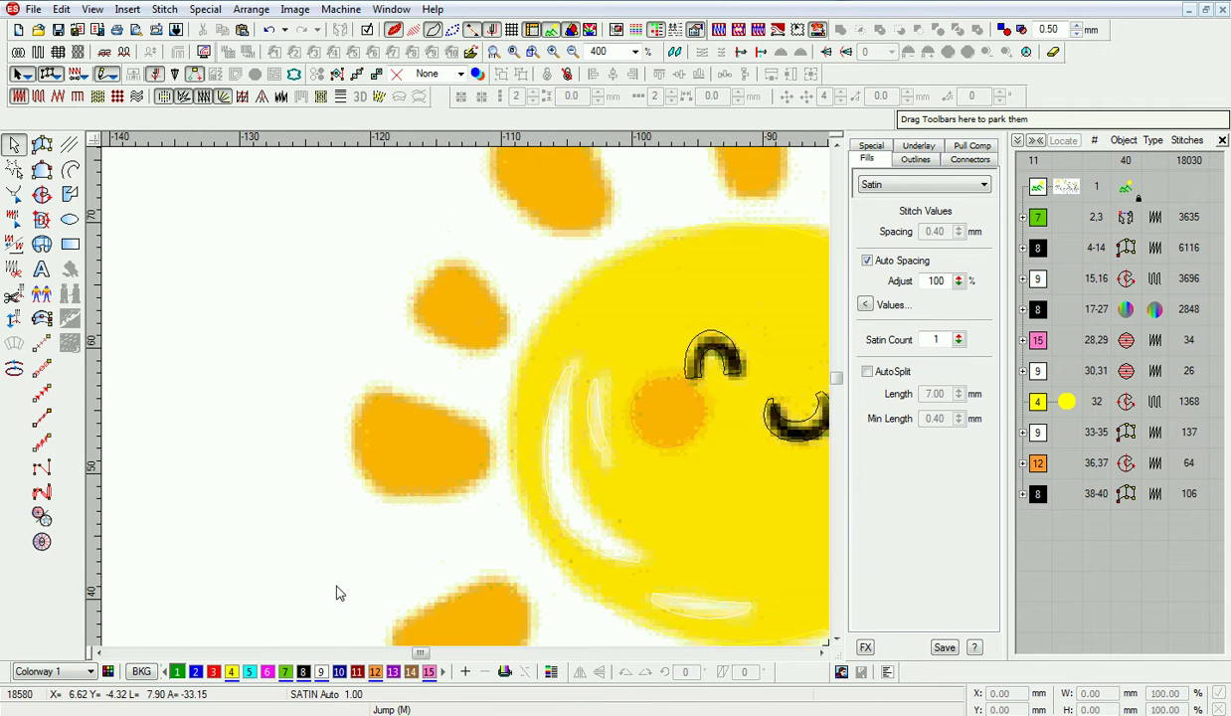
pyautogui.scroll(-1, 771, 660)
pyautogui.scroll(2, 659, 396)
pyautogui.click(48, 146)
pyautogui.rightClick(504, 348)
pyautogui.rightClick(507, 380)
pyautogui.rightClick(542, 307)
pyautogui.rightClick(534, 415)
pyautogui.rightClick(635, 284)
pyautogui.rightClick(606, 437)
pyautogui.rightClick(736, 303)
pyautogui.press('Return')
# Digitize the small ray and the large ray at the sun's lower right as Input A satin columns.
pyautogui.hotkey('shift', 'z')
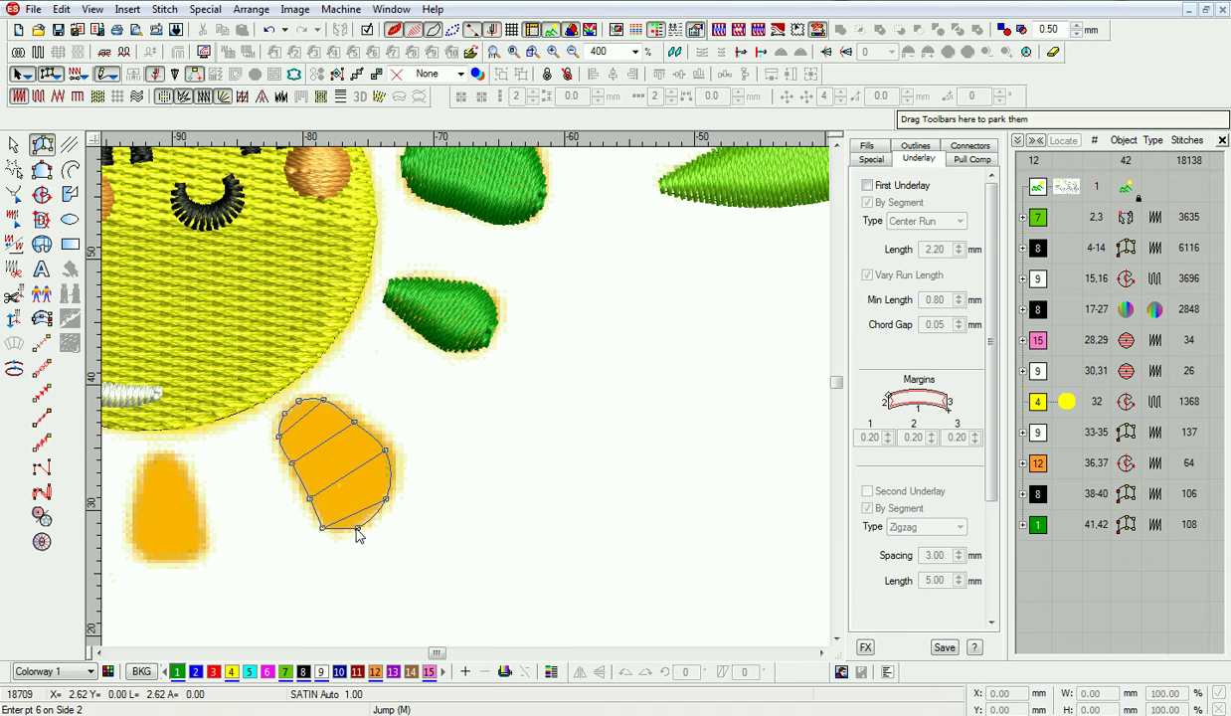
pyautogui.rightClick(346, 529)
pyautogui.press('Return')
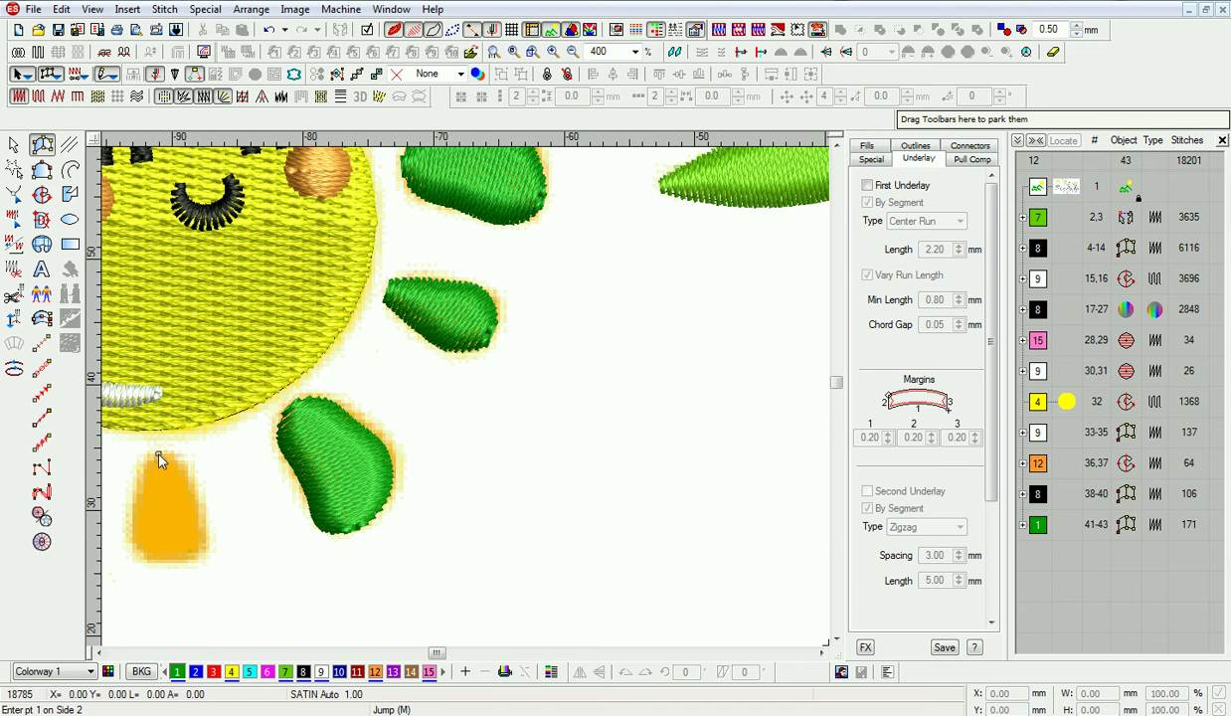
# Digitize the teardrop ray directly below the sun as an Input A satin column.
pyautogui.click(173, 453)
pyautogui.rightClick(303, 452)
pyautogui.rightClick(360, 454)
pyautogui.click(294, 498)
pyautogui.click(369, 490)
pyautogui.click(321, 523)
pyautogui.press('Return')
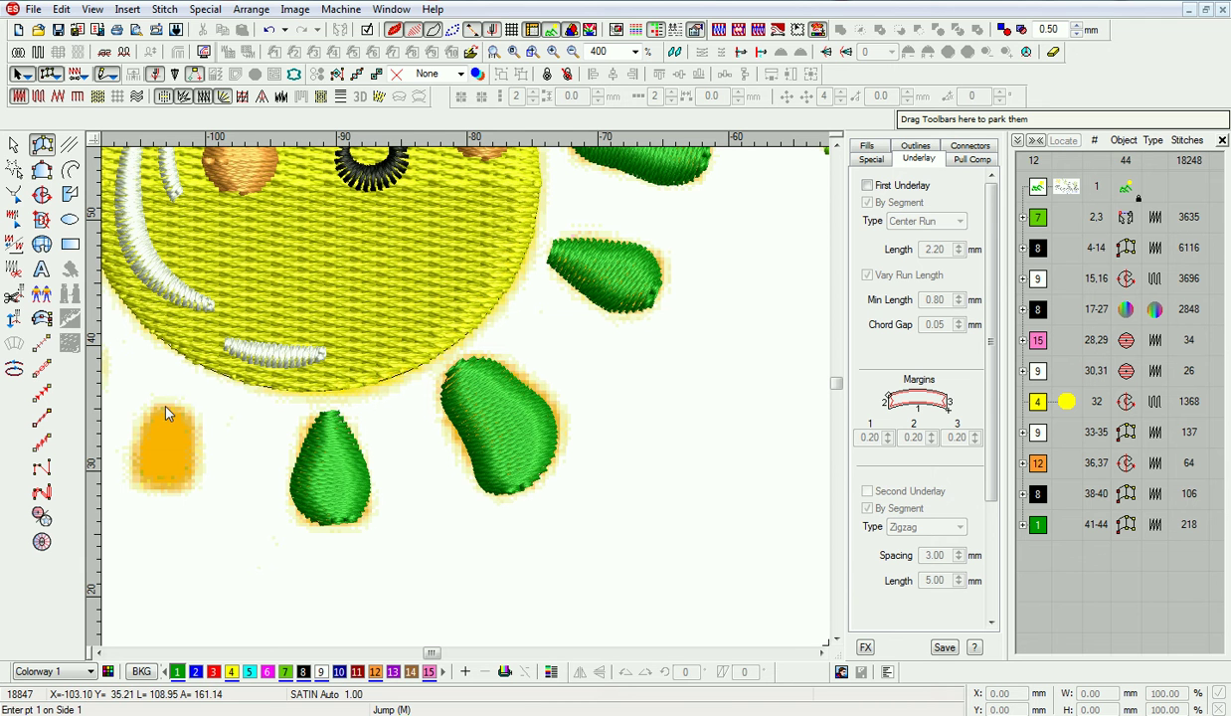
# Digitize the small rounded ray below the sun, just left of the bottom ray, as a satin column.
pyautogui.click(201, 424)
pyautogui.click(303, 428)
pyautogui.click(360, 437)
pyautogui.click(303, 455)
pyautogui.rightClick(352, 457)
pyautogui.rightClick(318, 465)
pyautogui.rightClick(336, 464)
pyautogui.press('Return')
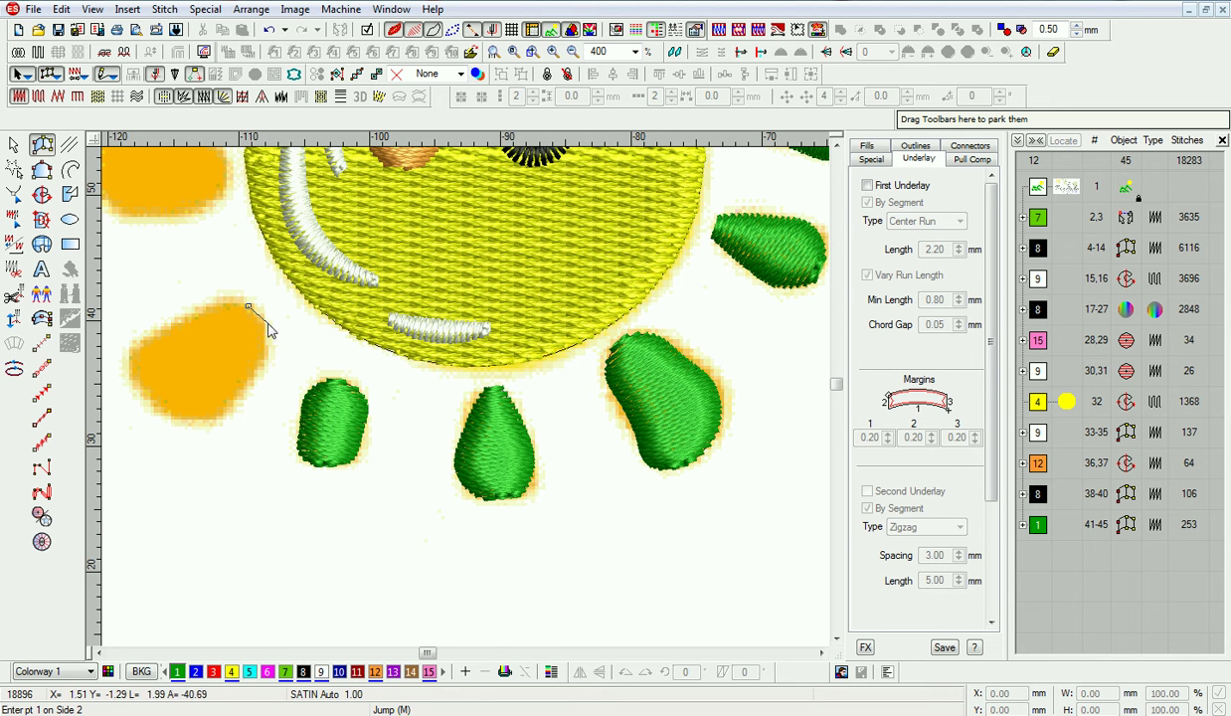
# Digitize the large ray at the sun's lower left as an Input A satin column.
pyautogui.click(259, 364)
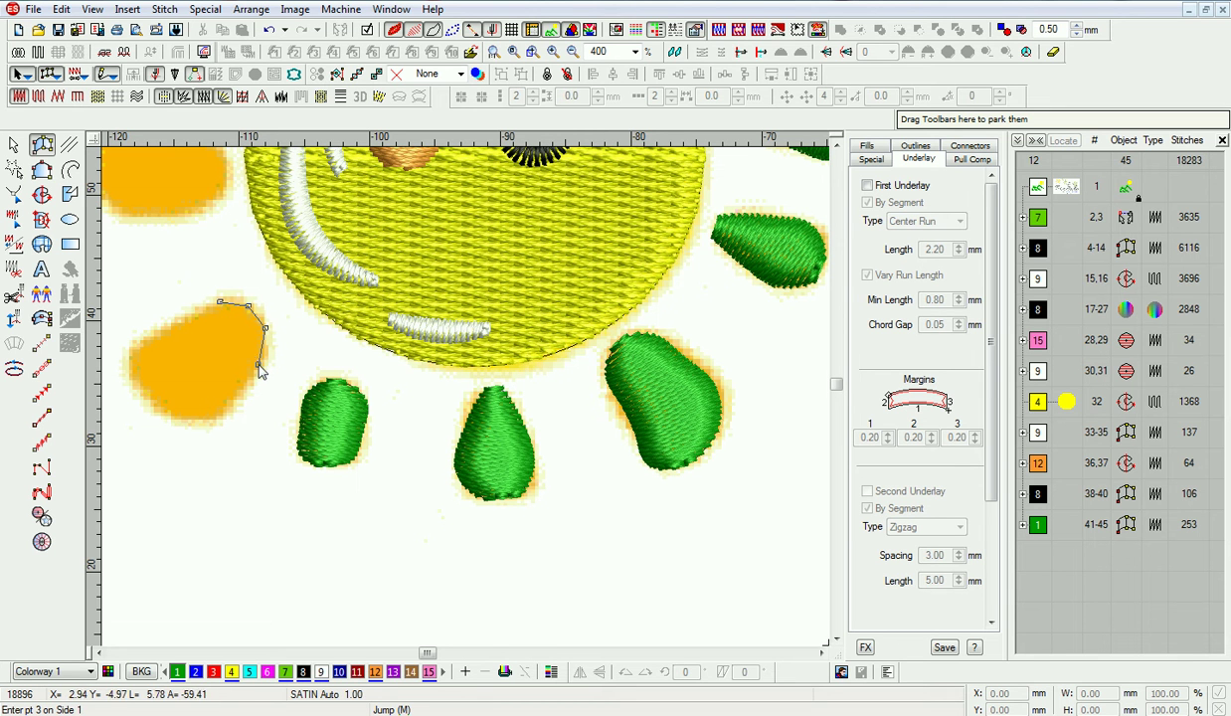
pyautogui.click(188, 321)
pyautogui.click(231, 398)
pyautogui.click(156, 335)
pyautogui.rightClick(174, 418)
pyautogui.rightClick(294, 379)
pyautogui.rightClick(294, 399)
pyautogui.press('Return')
# Digitize the wide ray directly left of the sun as an Input A satin column.
pyautogui.scroll(2, 308, 397)
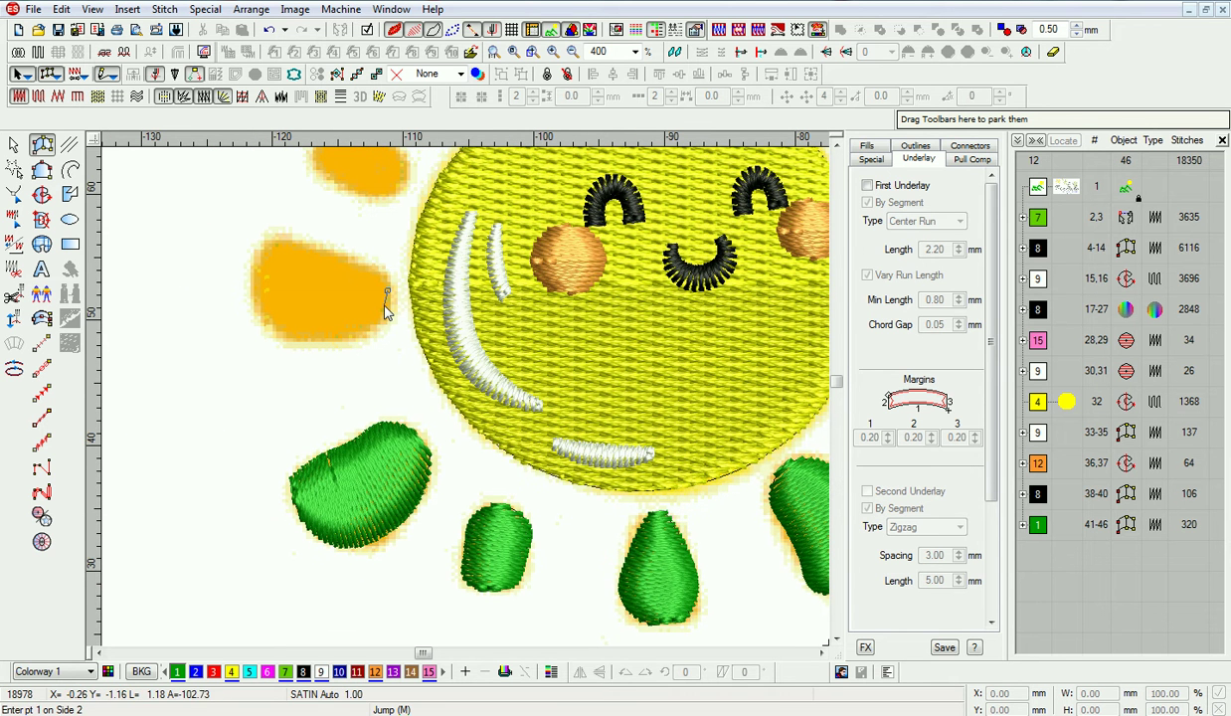
pyautogui.click(337, 336)
pyautogui.click(283, 335)
pyautogui.click(260, 307)
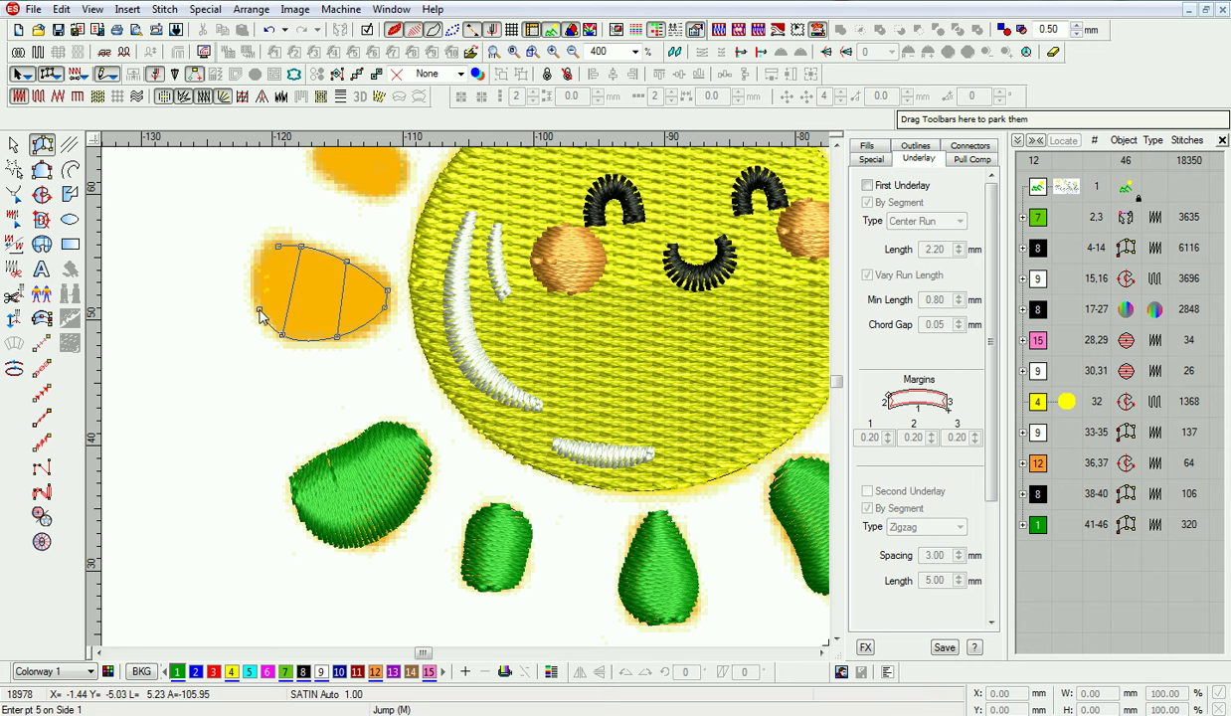
pyautogui.click(254, 253)
pyautogui.press('Return')
# Digitize the small ray just above the sun's left ray as an Input A satin column.
pyautogui.scroll(2, 325, 287)
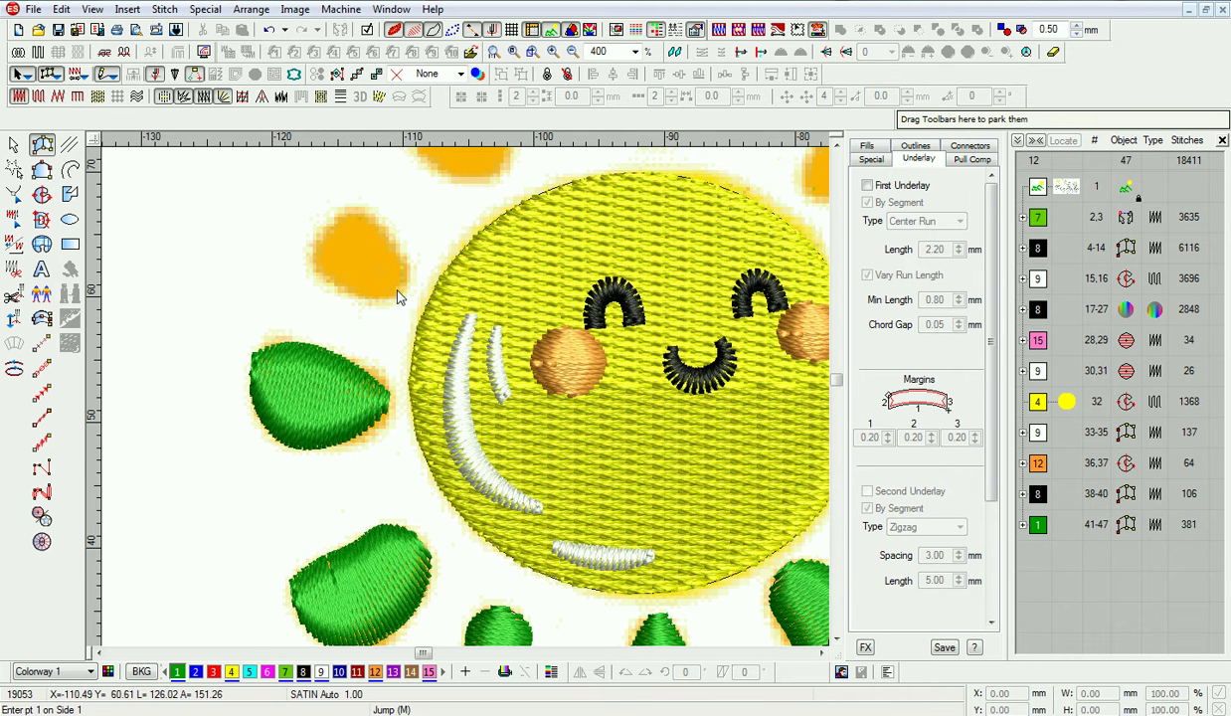
pyautogui.click(396, 250)
pyautogui.click(318, 273)
pyautogui.click(343, 213)
pyautogui.click(311, 249)
pyautogui.click(326, 221)
pyautogui.press('Return')
# Digitize the large ray at the sun's upper left as an Input A satin column.
pyautogui.scroll(2, 422, 264)
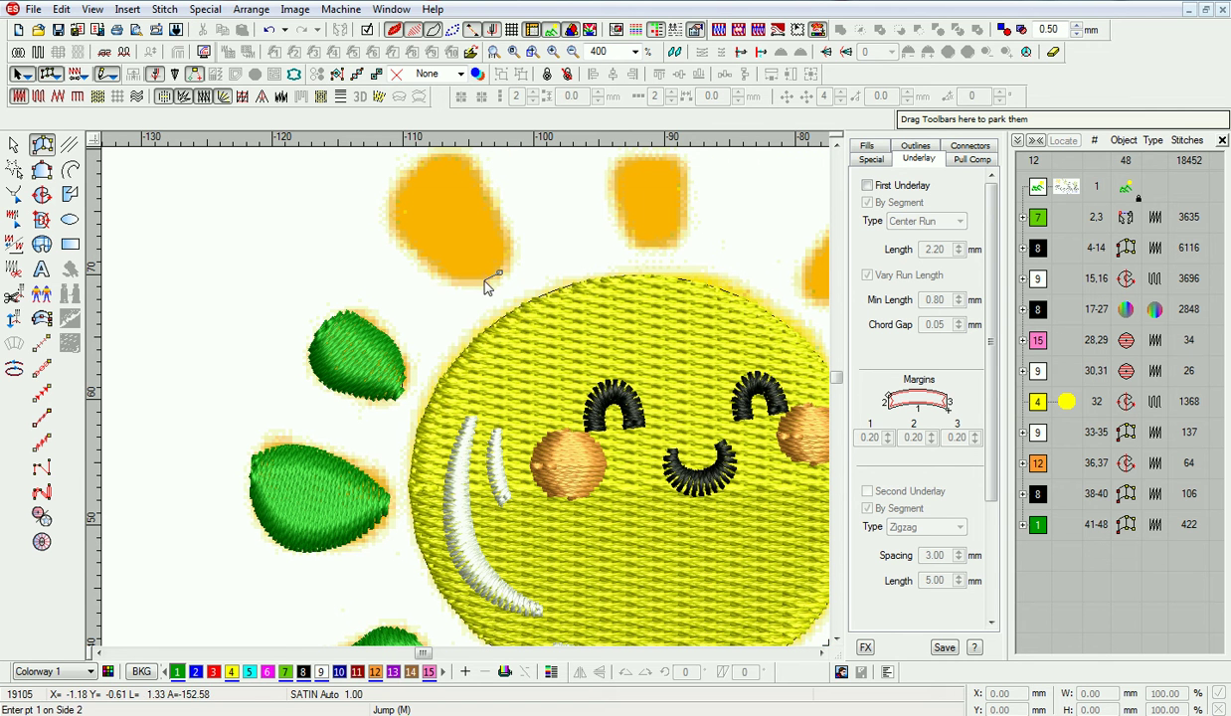
pyautogui.click(500, 229)
pyautogui.click(438, 268)
pyautogui.click(480, 187)
pyautogui.click(401, 235)
pyautogui.scroll(2, 440, 217)
pyautogui.click(463, 274)
pyautogui.click(392, 327)
pyautogui.click(430, 270)
pyautogui.press('Return')
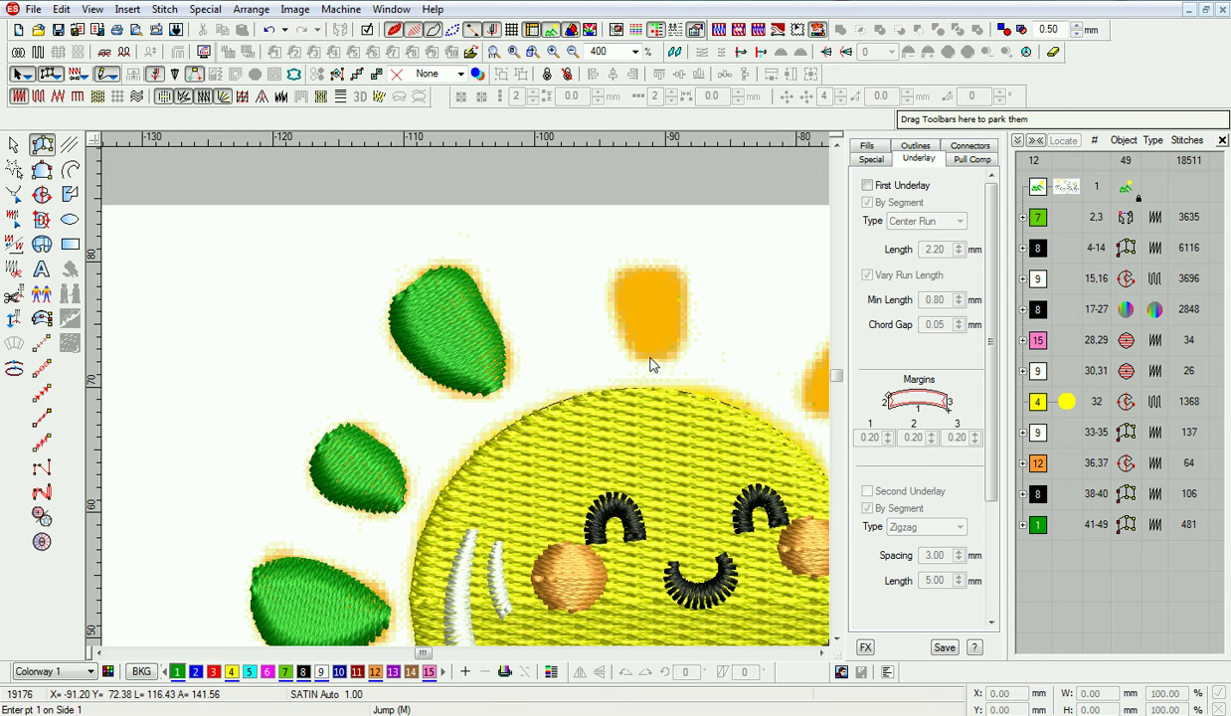
# Digitize the ray directly above the sun as an Input A satin column.
pyautogui.click(681, 337)
pyautogui.click(616, 299)
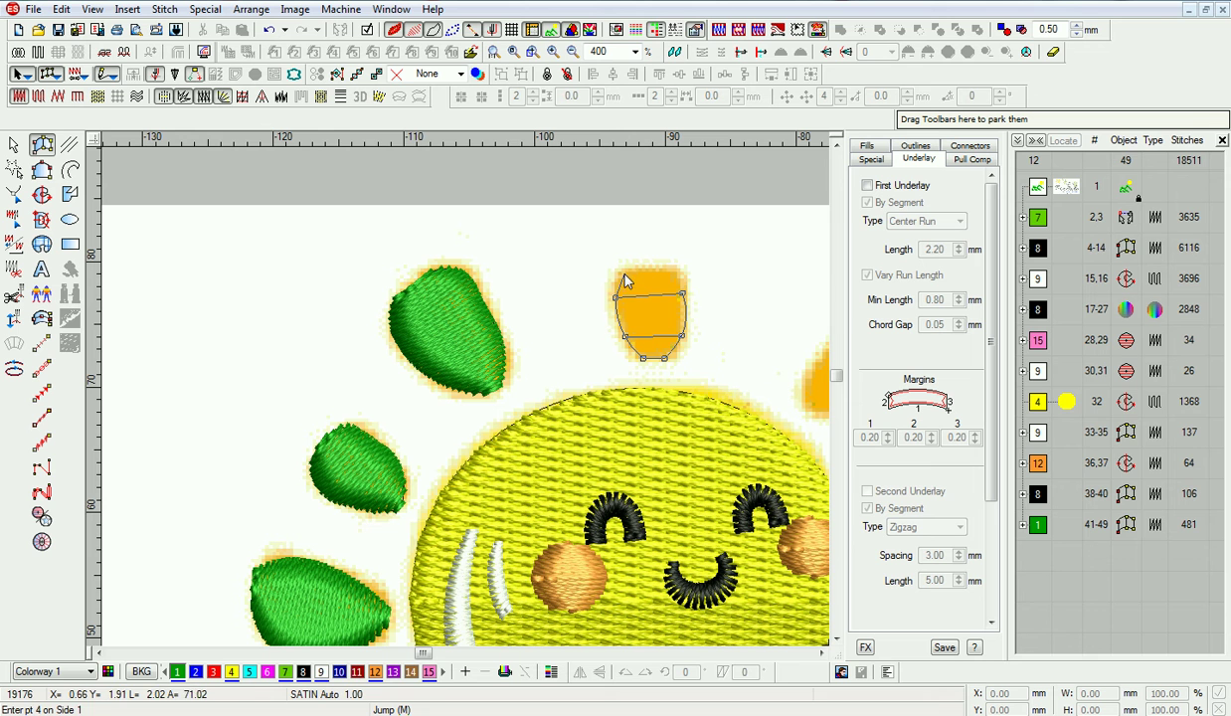
pyautogui.click(674, 268)
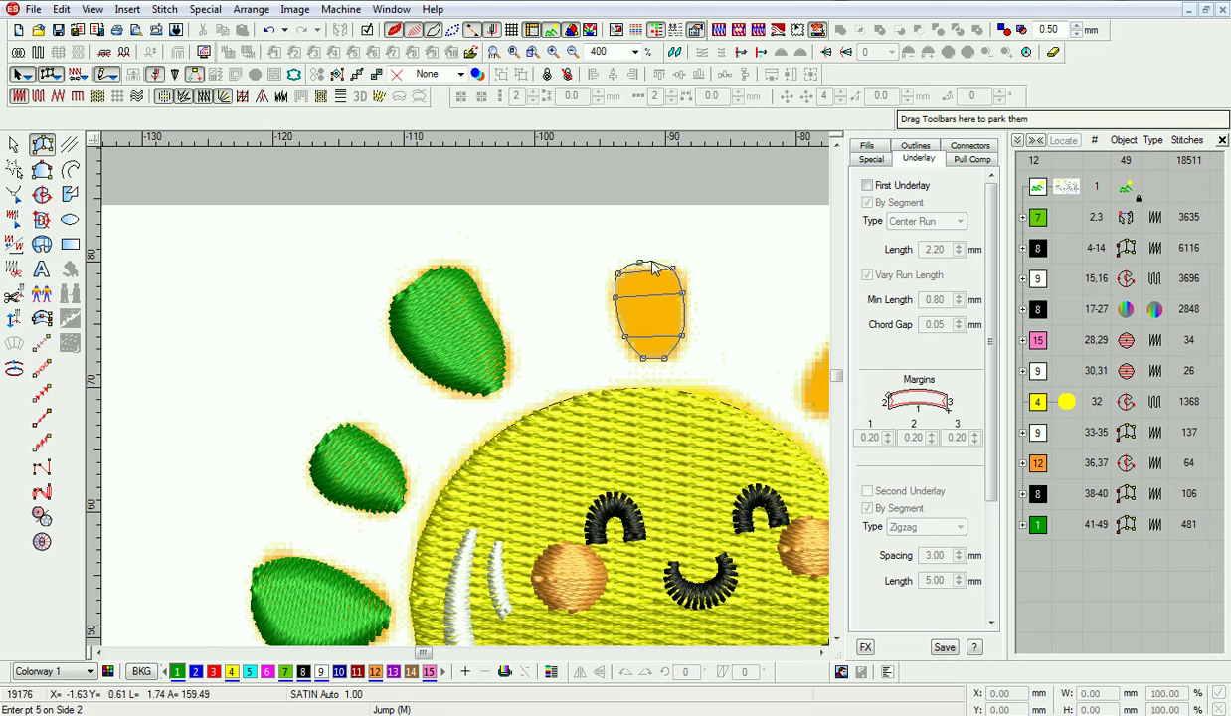
pyautogui.click(658, 262)
pyautogui.press('Return')
# Digitize the remaining ray at the sun's upper right as an Input A satin column.
pyautogui.click(803, 407)
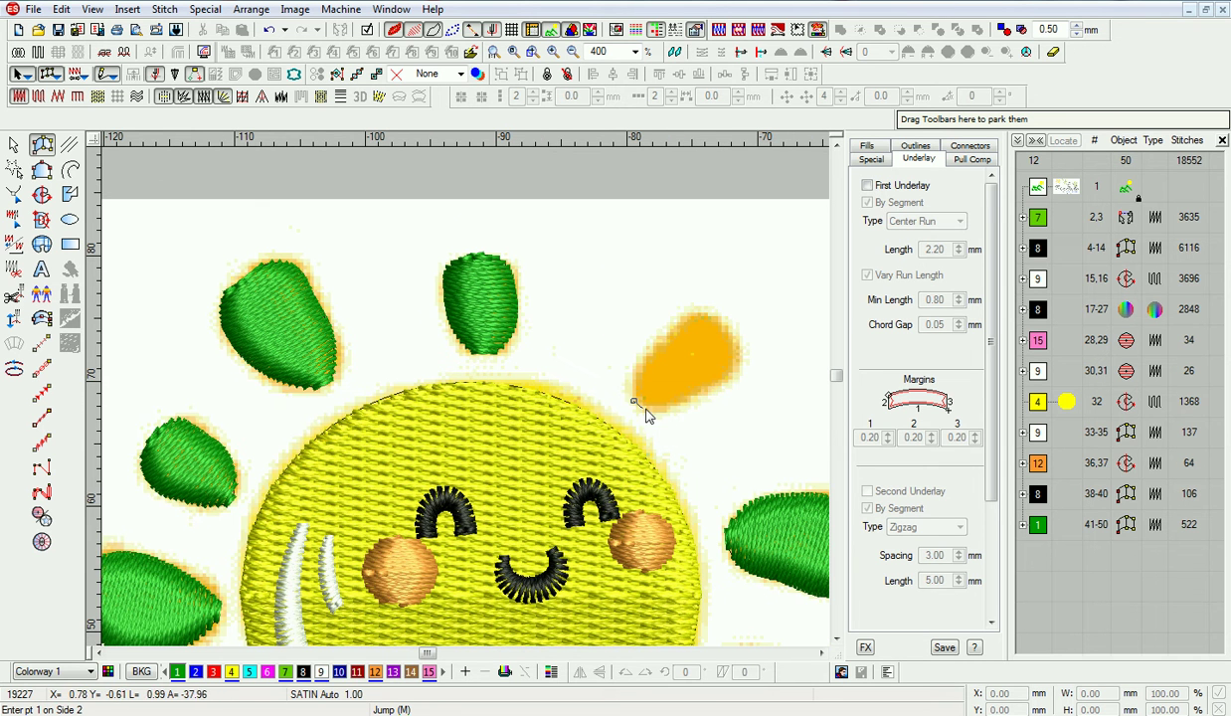
pyautogui.click(649, 353)
pyautogui.click(709, 390)
pyautogui.click(705, 316)
pyautogui.click(733, 369)
pyautogui.press('Return')
# Select all the sun rays, move them before the black face details in the stitch sequence, and recolour them with colour 12.
pyautogui.scroll(-3, 303, 218)
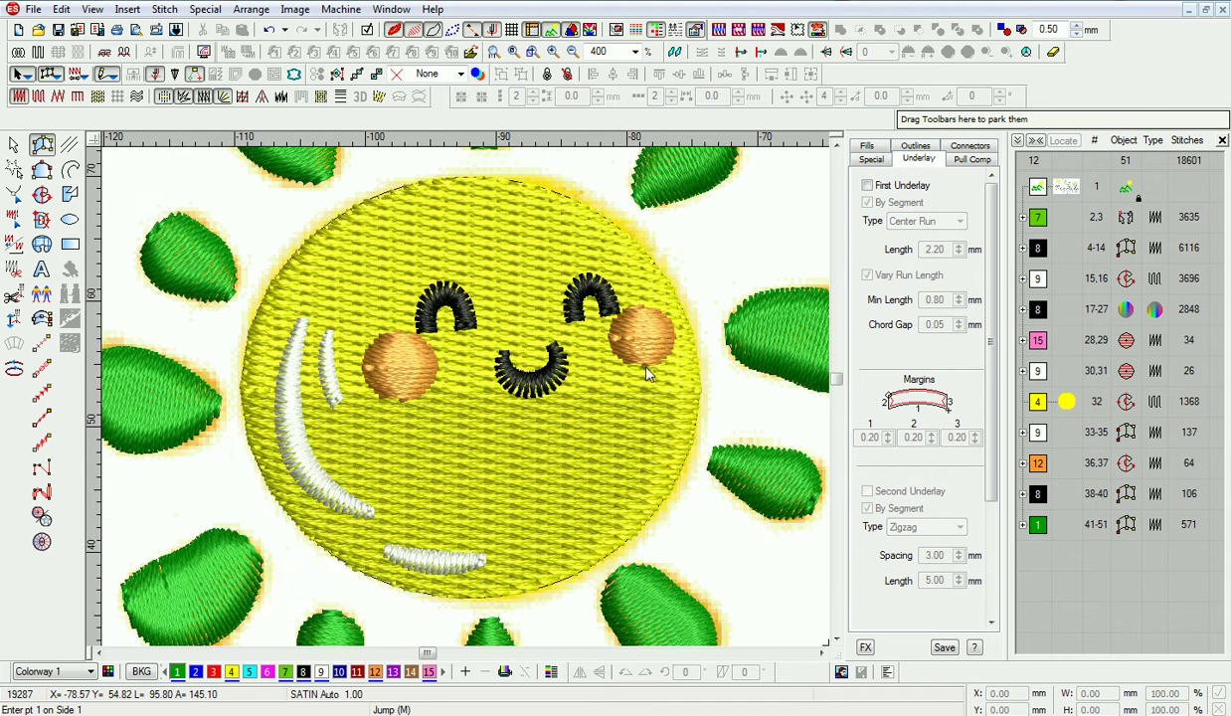
pyautogui.scroll(-3, 302, 217)
pyautogui.click(14, 146)
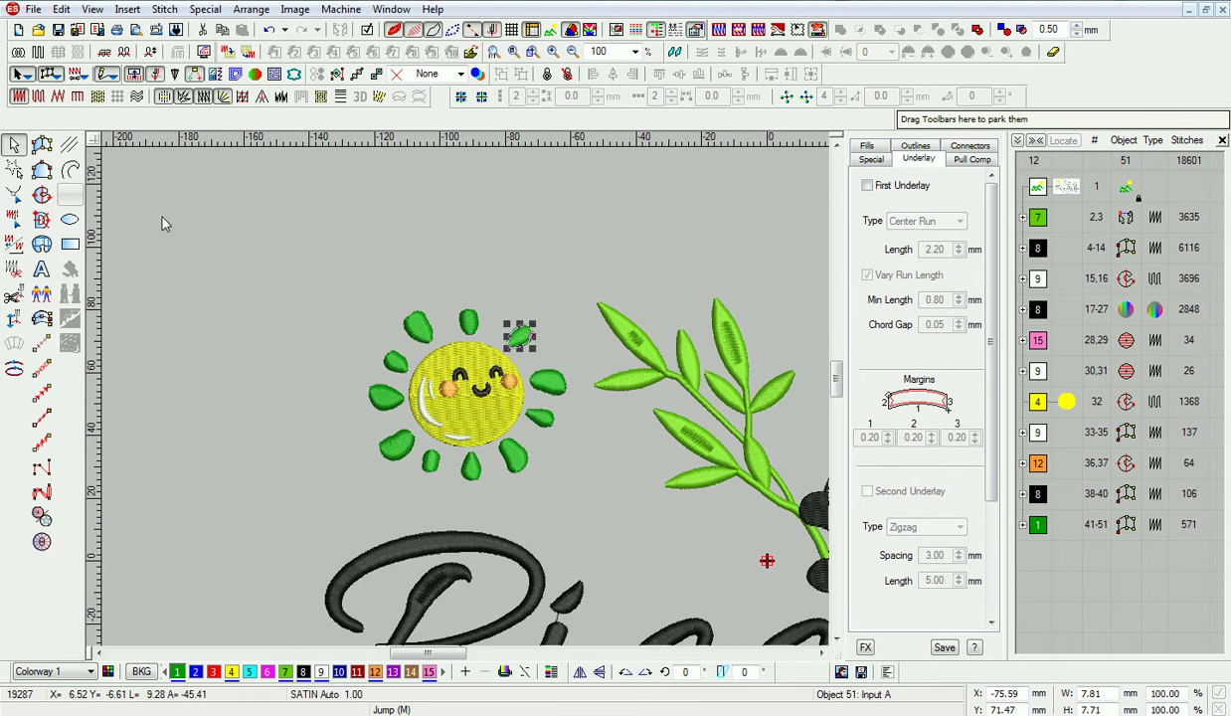
pyautogui.click(1034, 527)
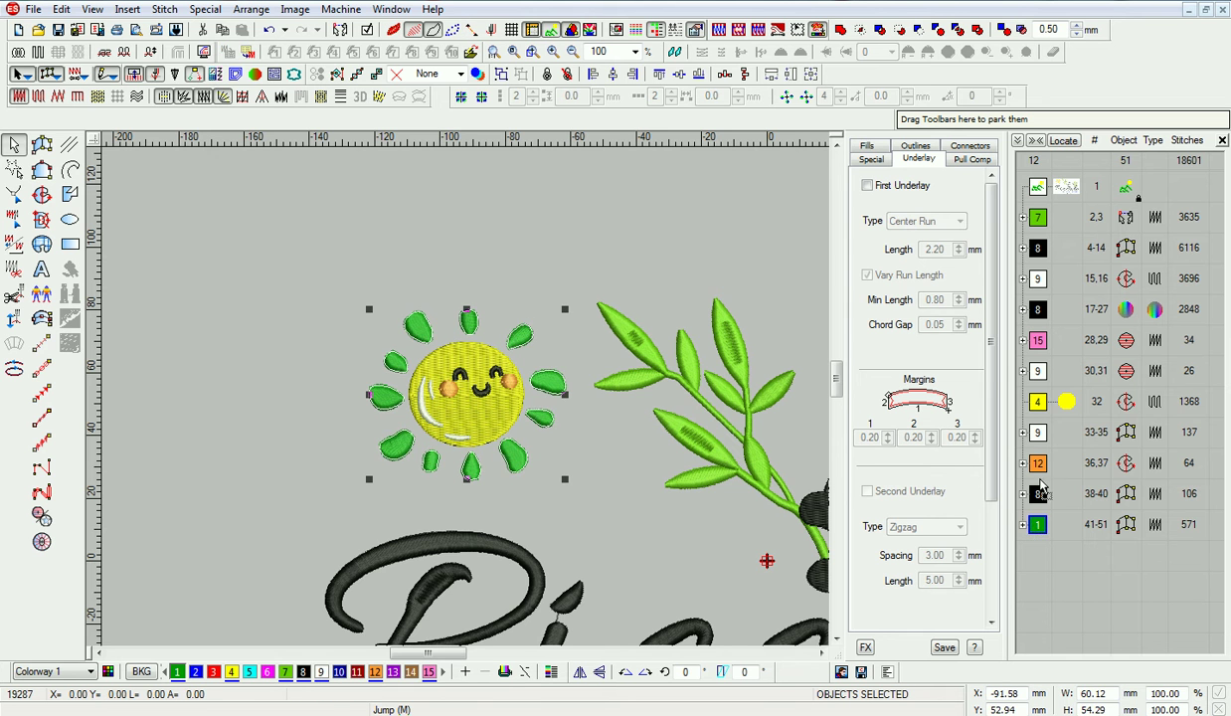
pyautogui.click(374, 671)
# Show the bitmap and examine the whole design against the logo artwork, including the text below the script lettering.
pyautogui.scroll(-2, 577, 425)
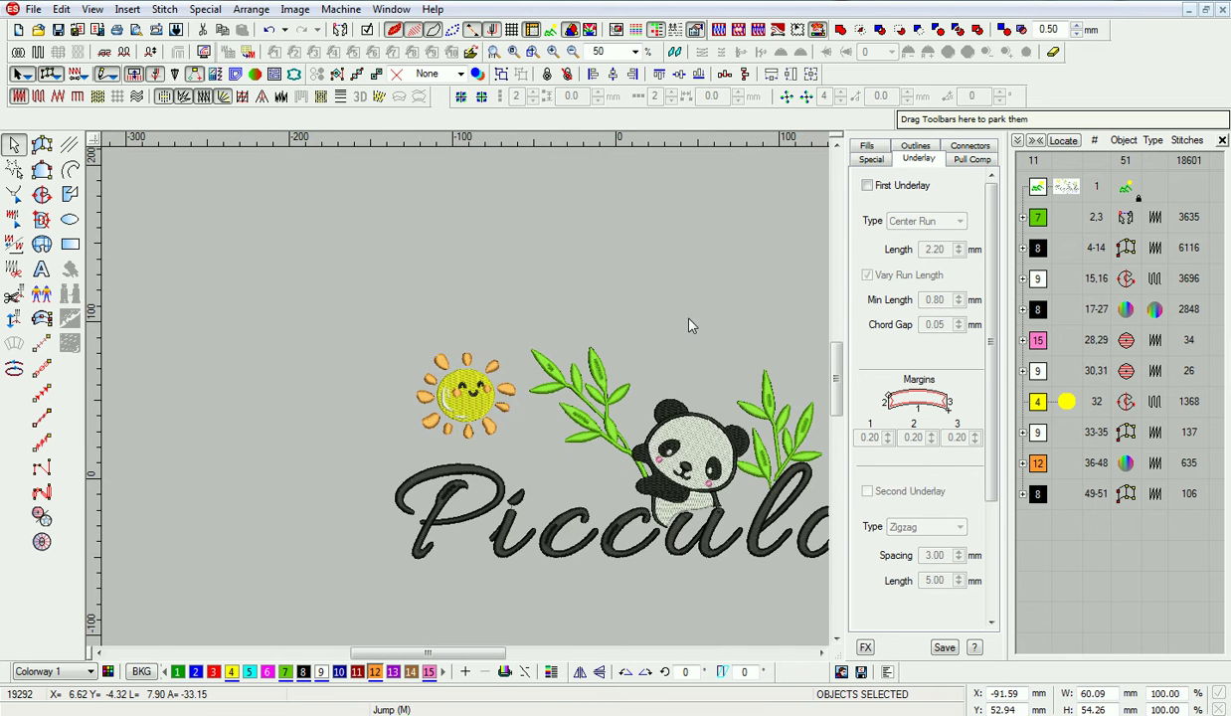
pyautogui.click(684, 323)
pyautogui.press('0')
pyautogui.press('d')
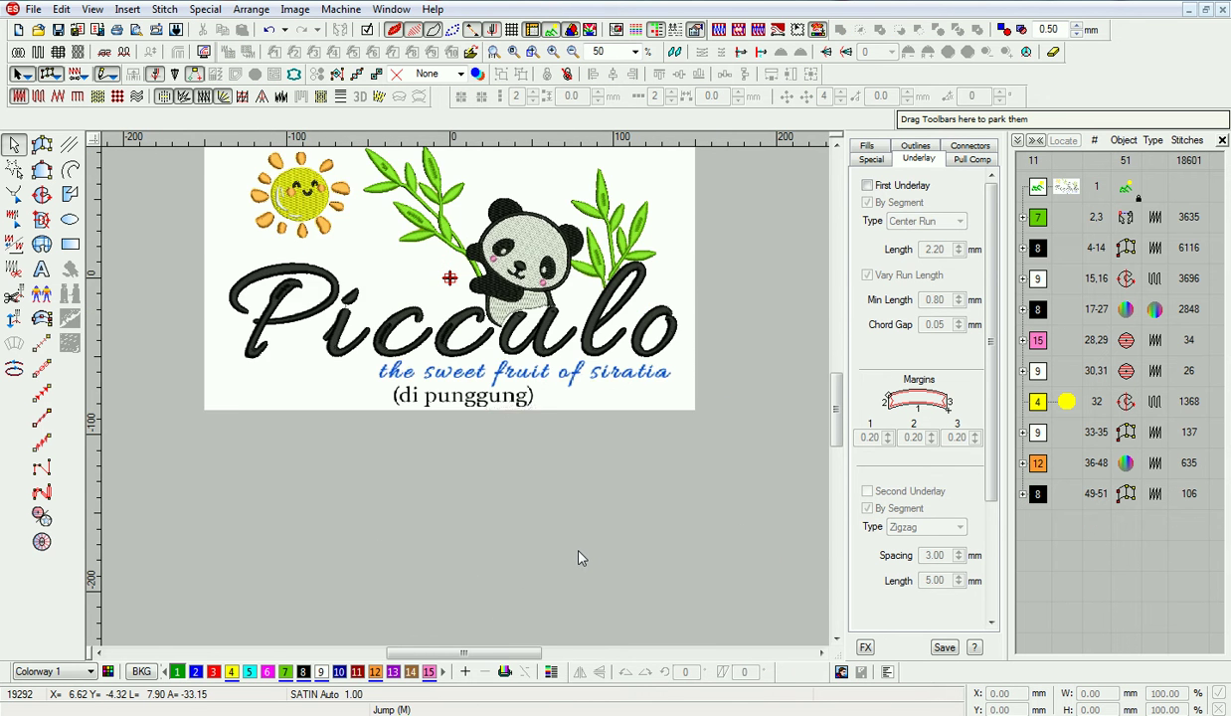
pyautogui.scroll(2, 480, 478)
pyautogui.scroll(-2, 480, 478)
pyautogui.scroll(2, 480, 478)
pyautogui.scroll(-1, 857, 474)
# Turn on Auto Split for the colour 12 rays and cheeks.
pyautogui.click(1037, 465)
pyautogui.click(867, 145)
pyautogui.click(867, 372)
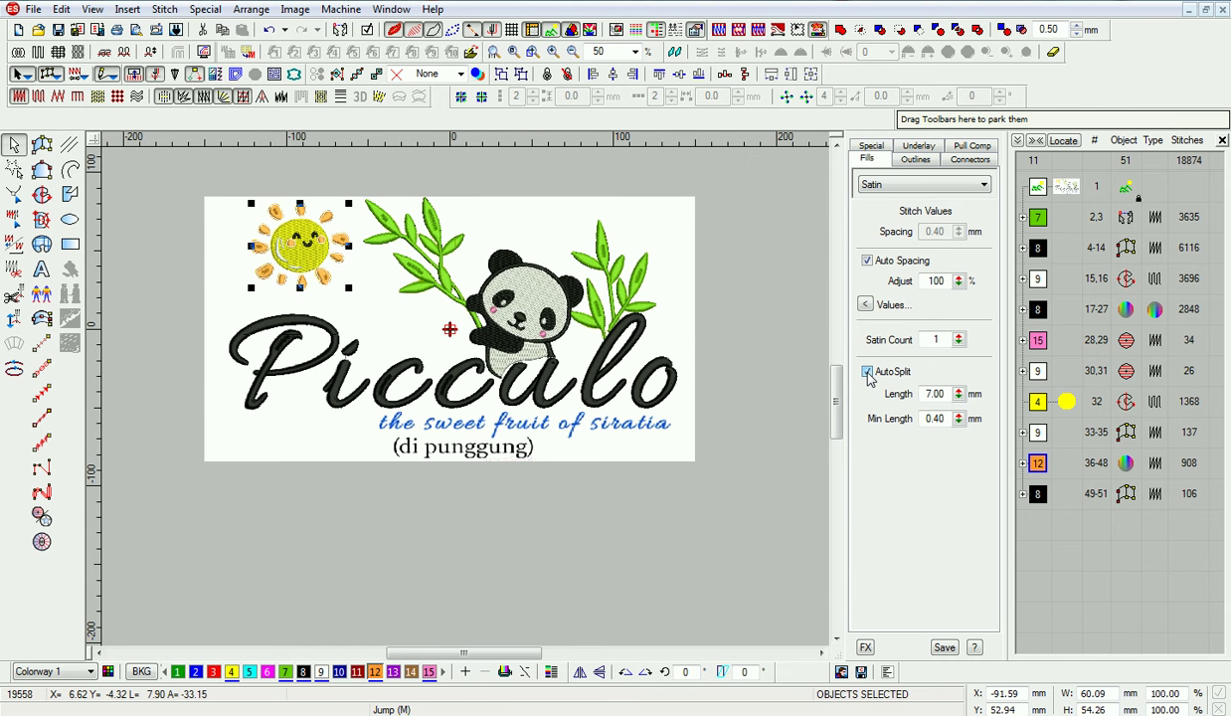
# Create a lettering object reading "the sweet fruit of" in the empty area below the artwork.
pyautogui.click(538, 521)
pyautogui.press('z')
pyautogui.scroll(-3, 556, 545)
pyautogui.press('a')
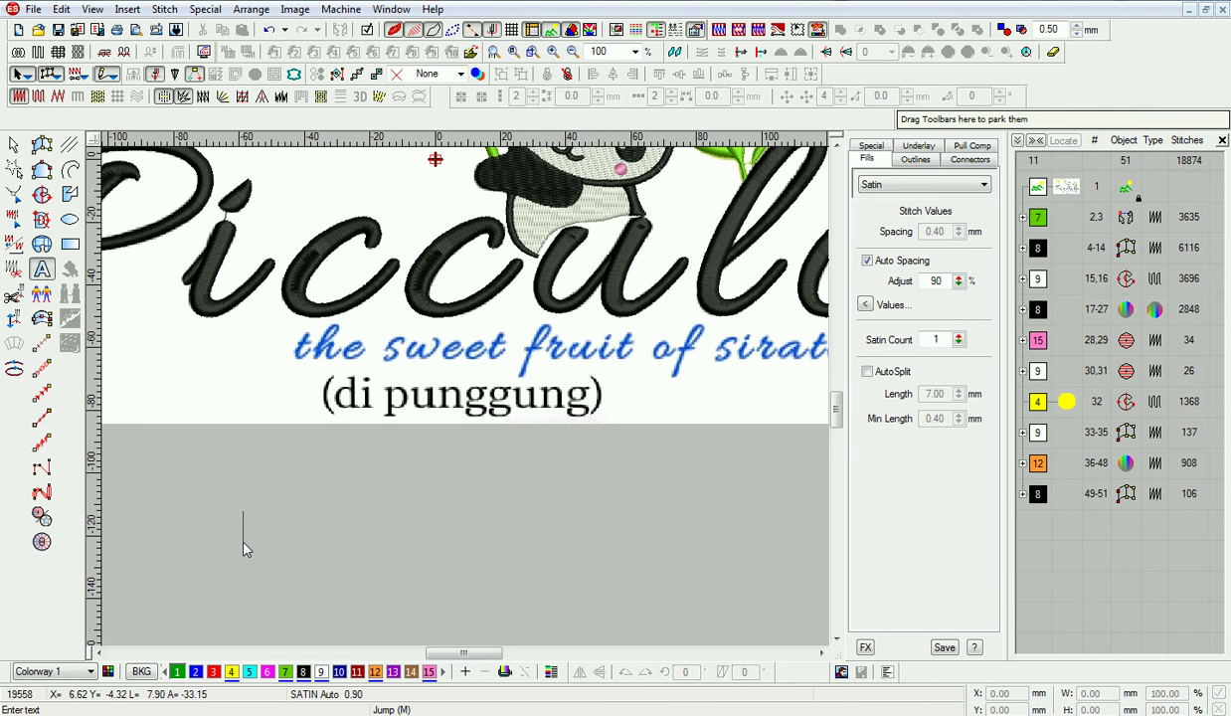
pyautogui.click(243, 537)
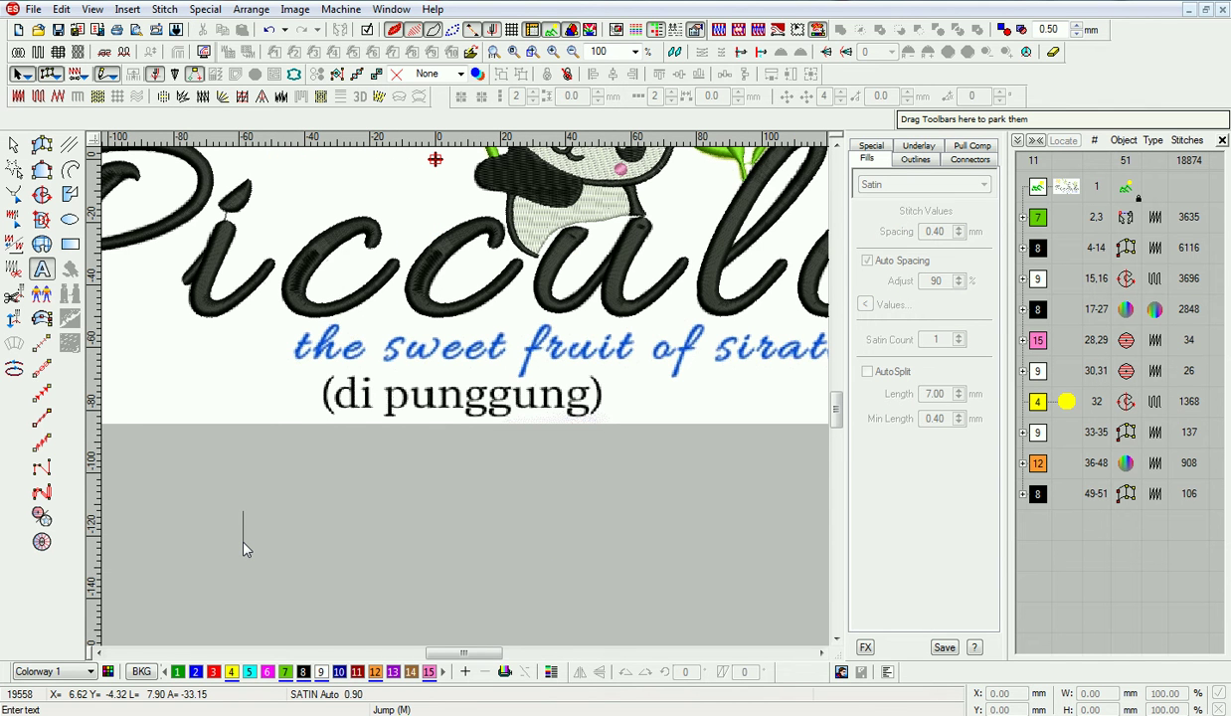
pyautogui.write('the s')
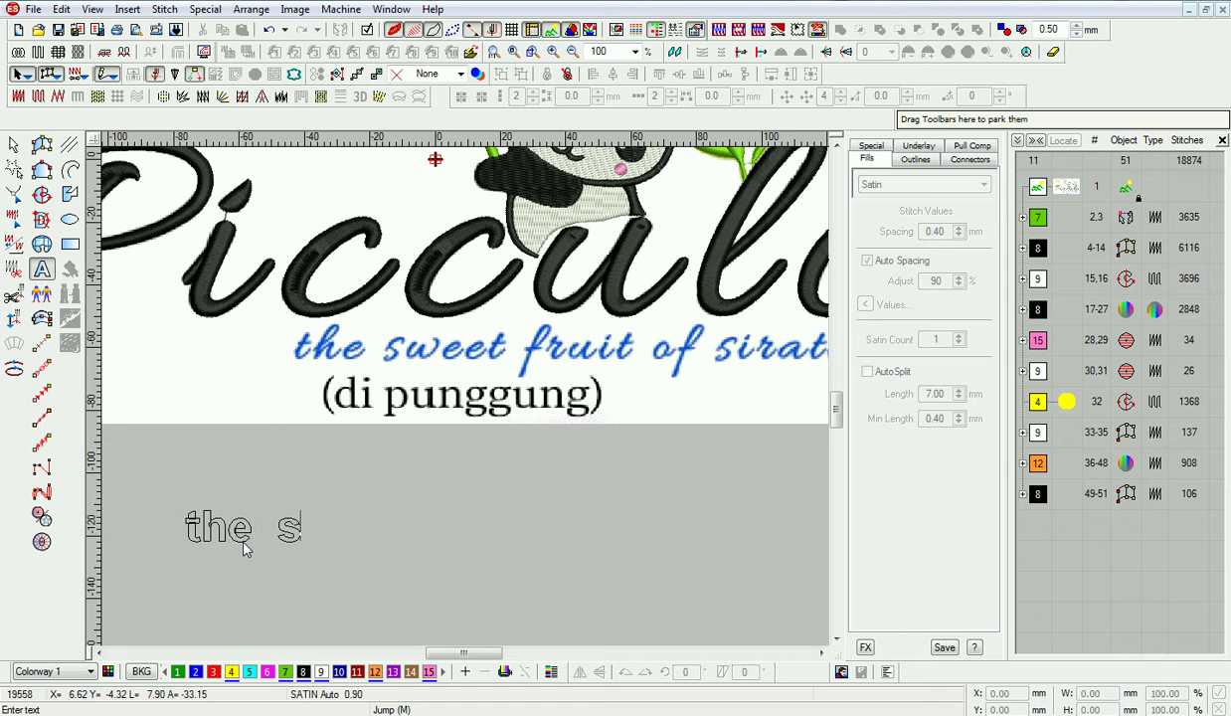
pyautogui.write('weet ')
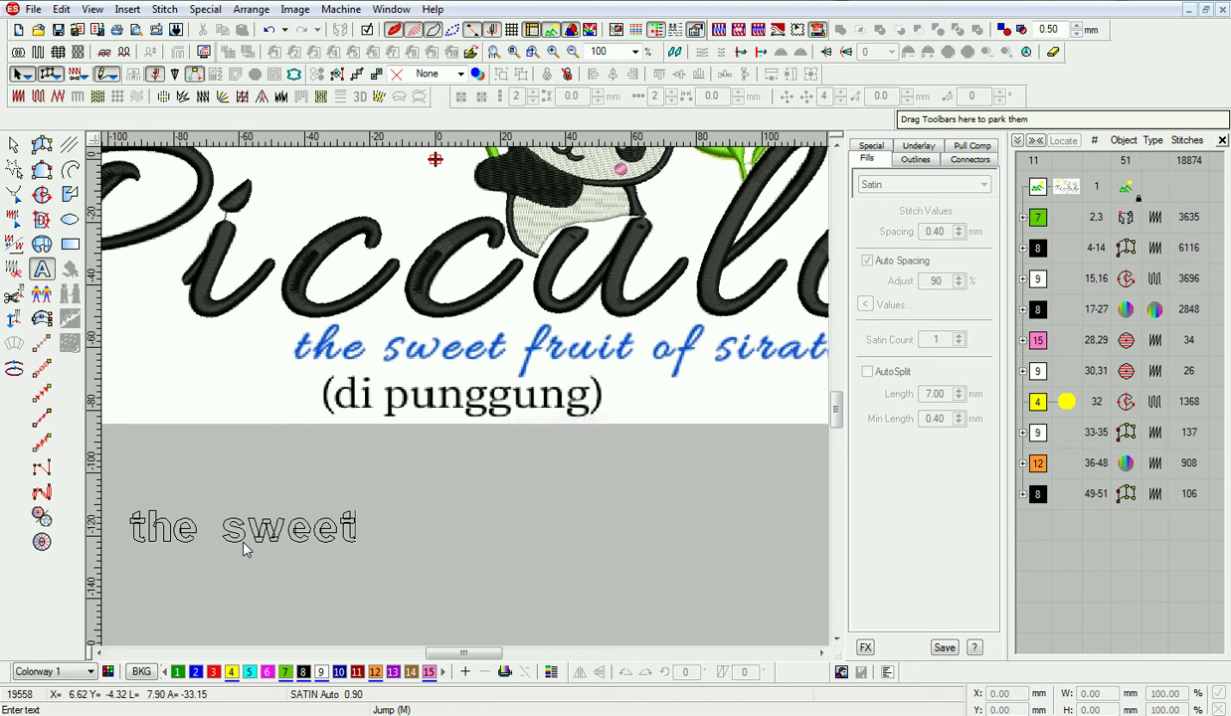
pyautogui.write('f')
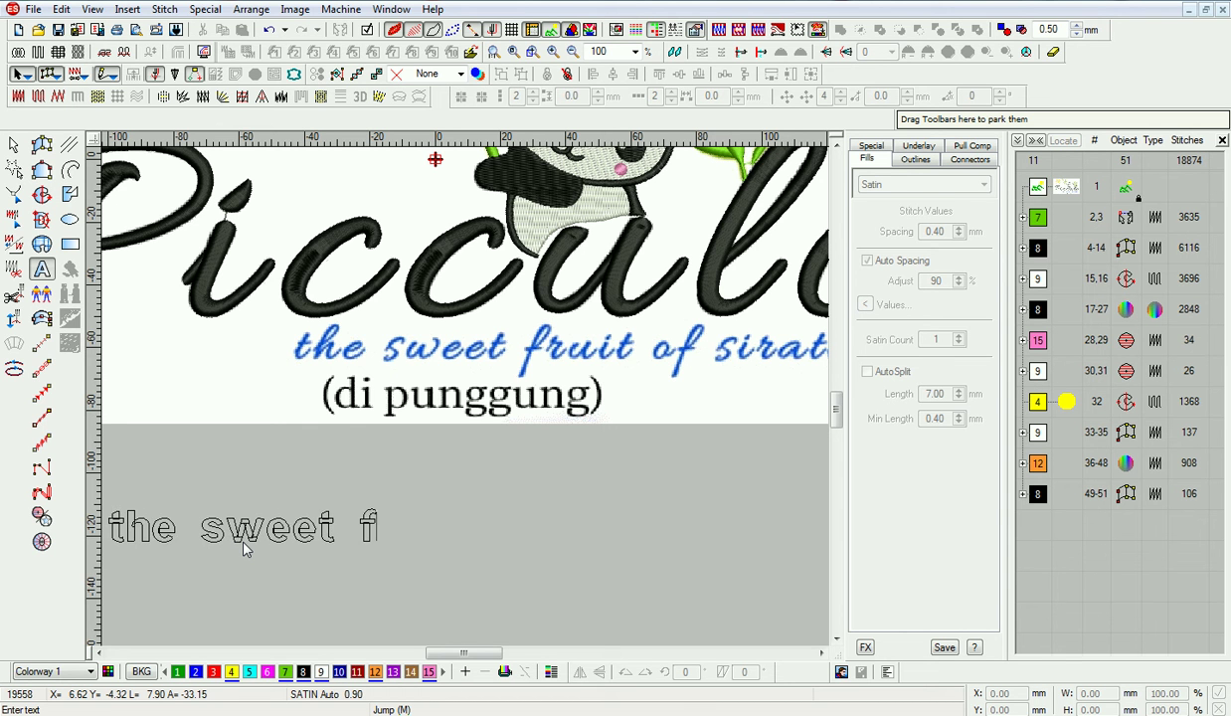
pyautogui.write('ui')
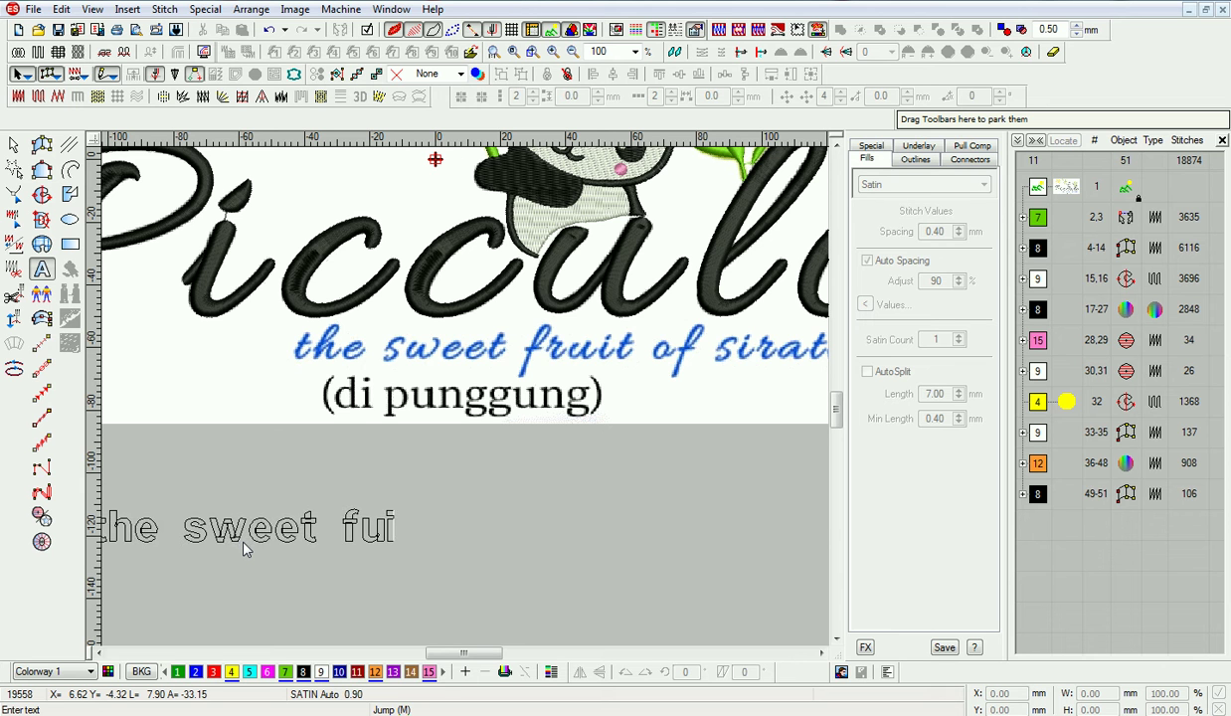
pyautogui.press('BackSpace')
pyautogui.write('ru')
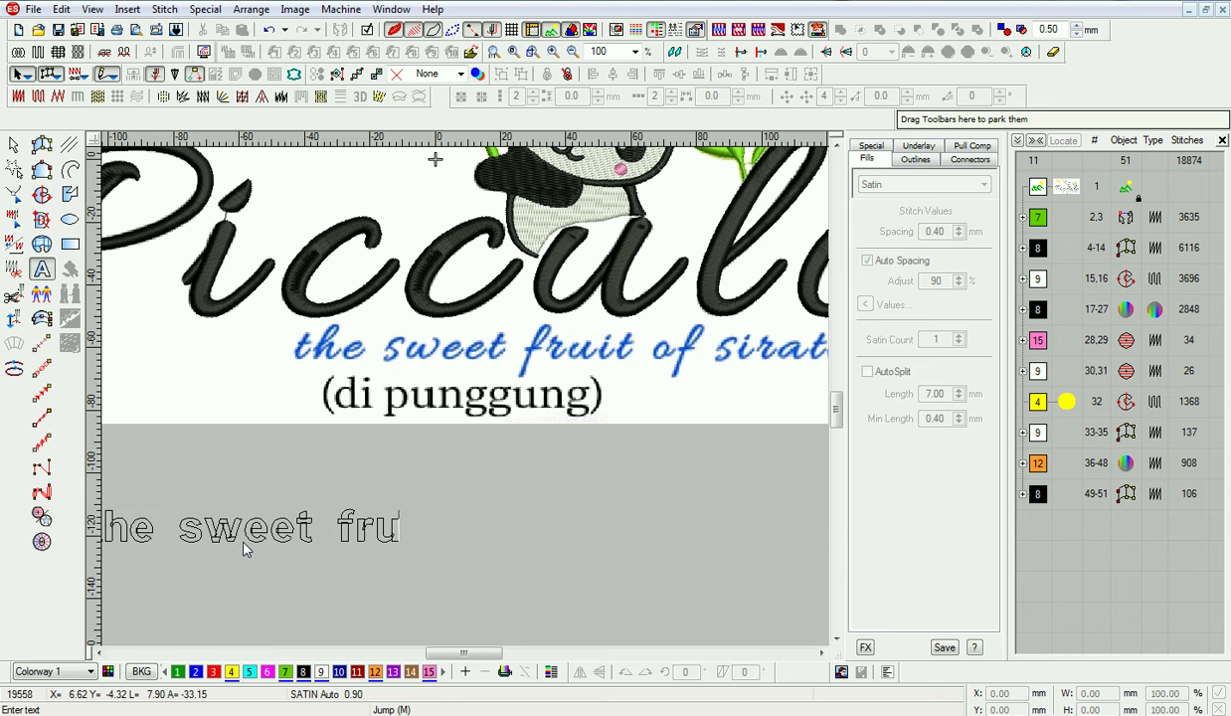
pyautogui.write('it of')
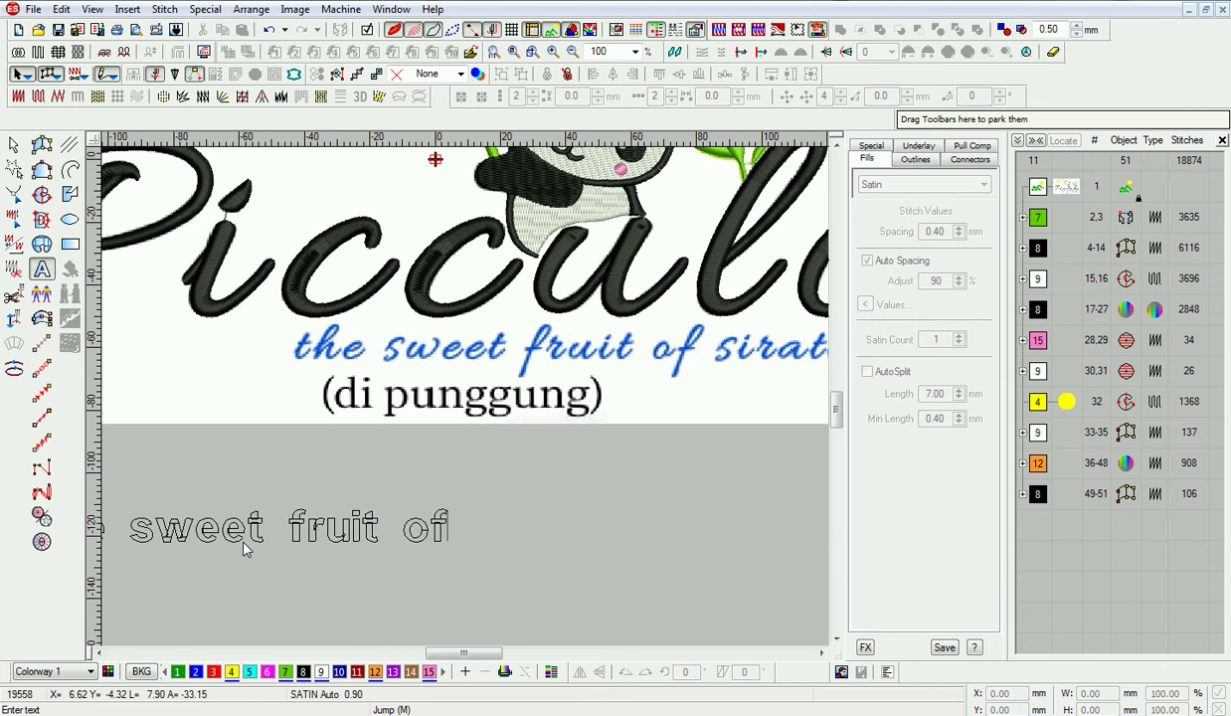
pyautogui.press('Return')
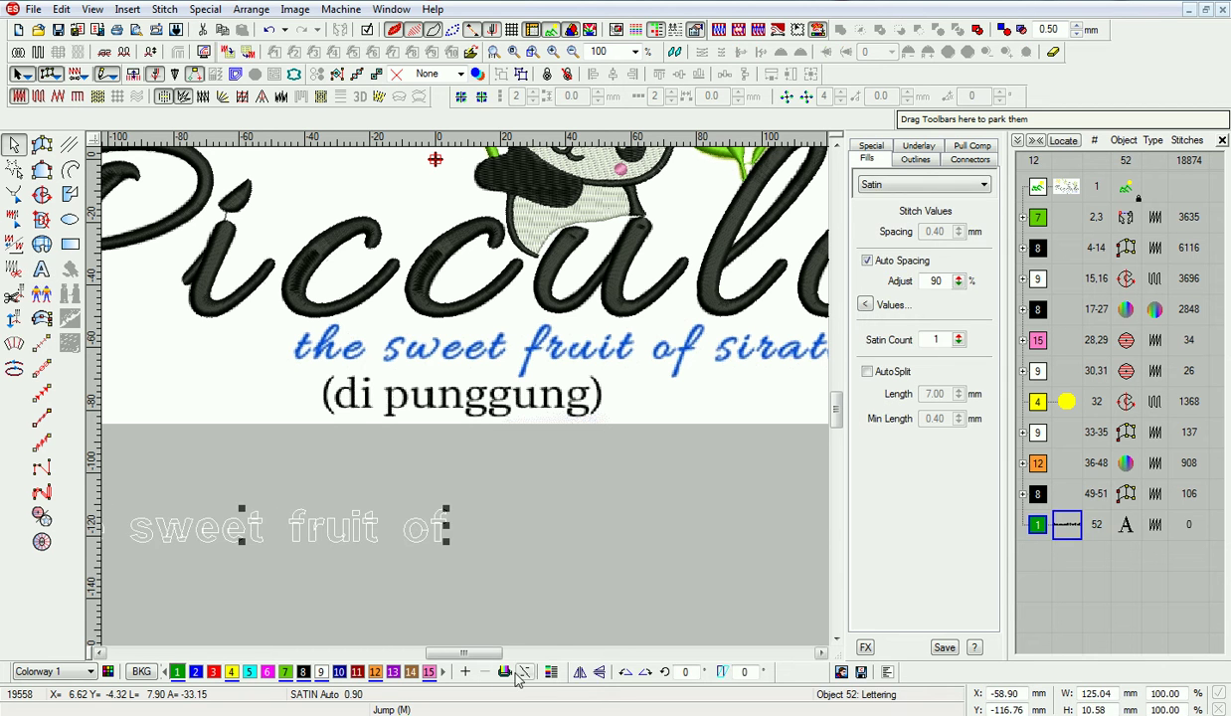
# Complete the lettering's text as "the sweet fruit of siratia" and move it just below the artwork.
pyautogui.moveTo(467, 653); pyautogui.dragTo(480, 653)
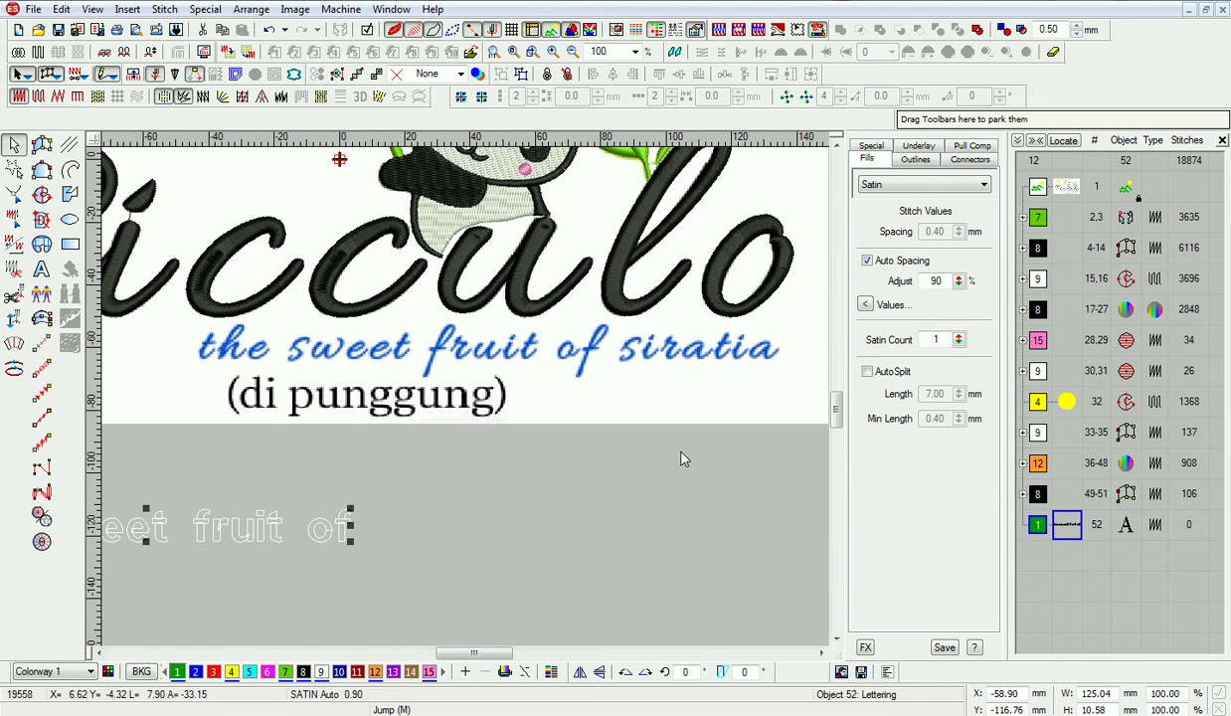
pyautogui.click(875, 147)
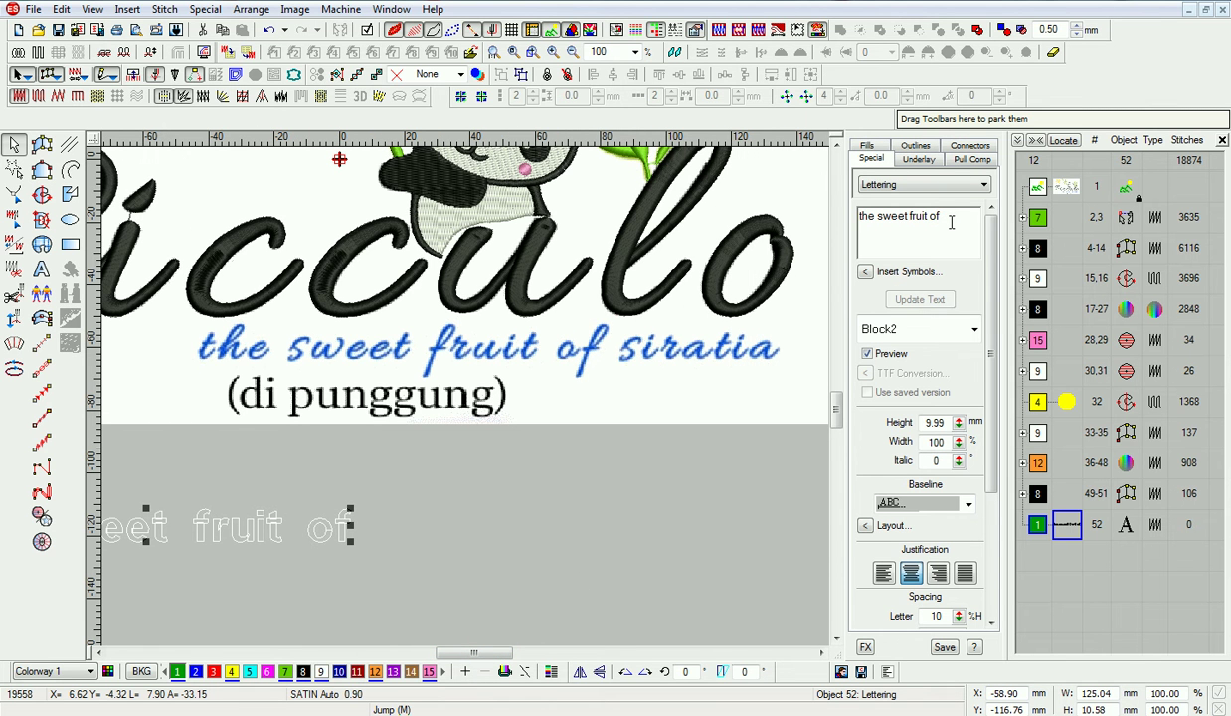
pyautogui.write('siratia')
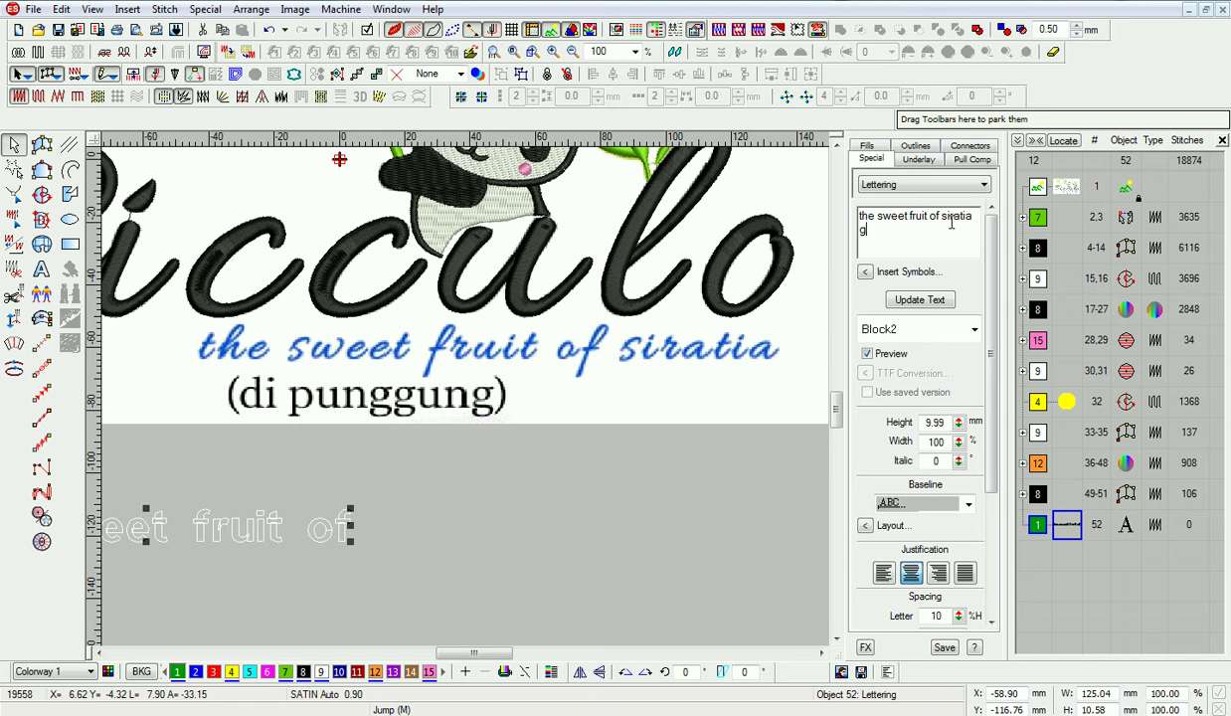
pyautogui.click(920, 299)
pyautogui.moveTo(580, 531); pyautogui.dragTo(632, 463)
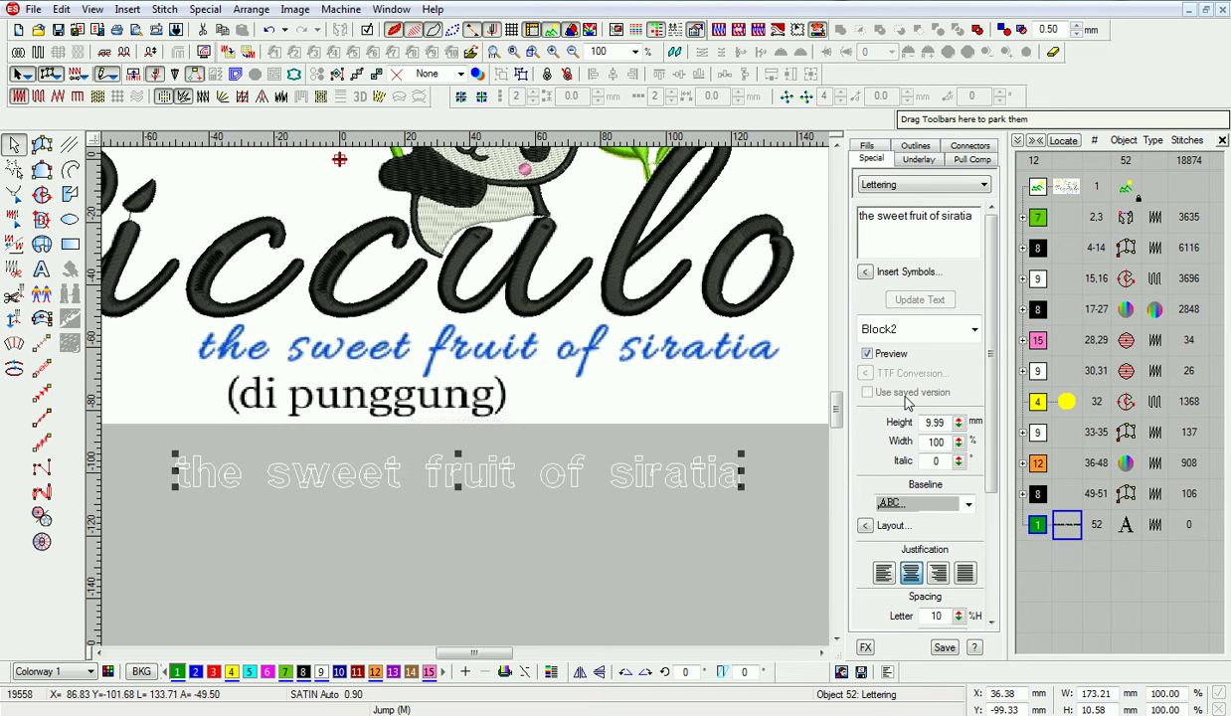
# Change the tagline lettering's font from the available embroidery alphabets to Royale.
pyautogui.click(937, 334)
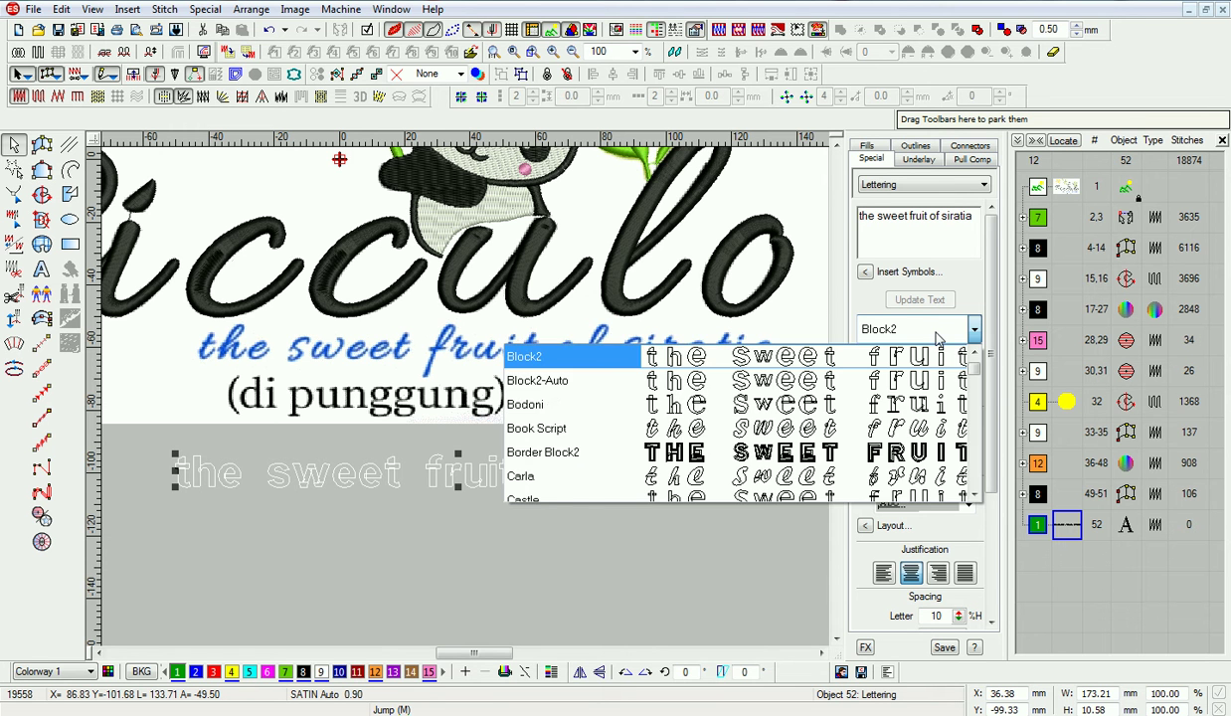
pyautogui.scroll(-2, 861, 427)
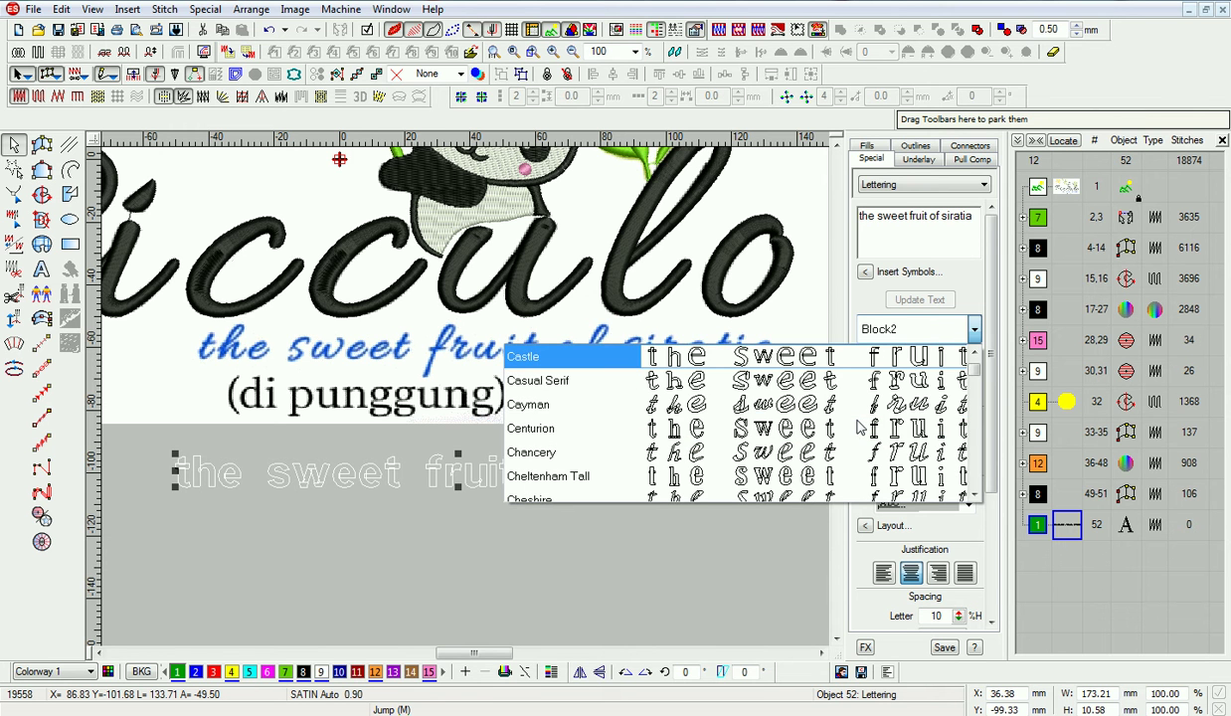
pyautogui.scroll(-1, 860, 427)
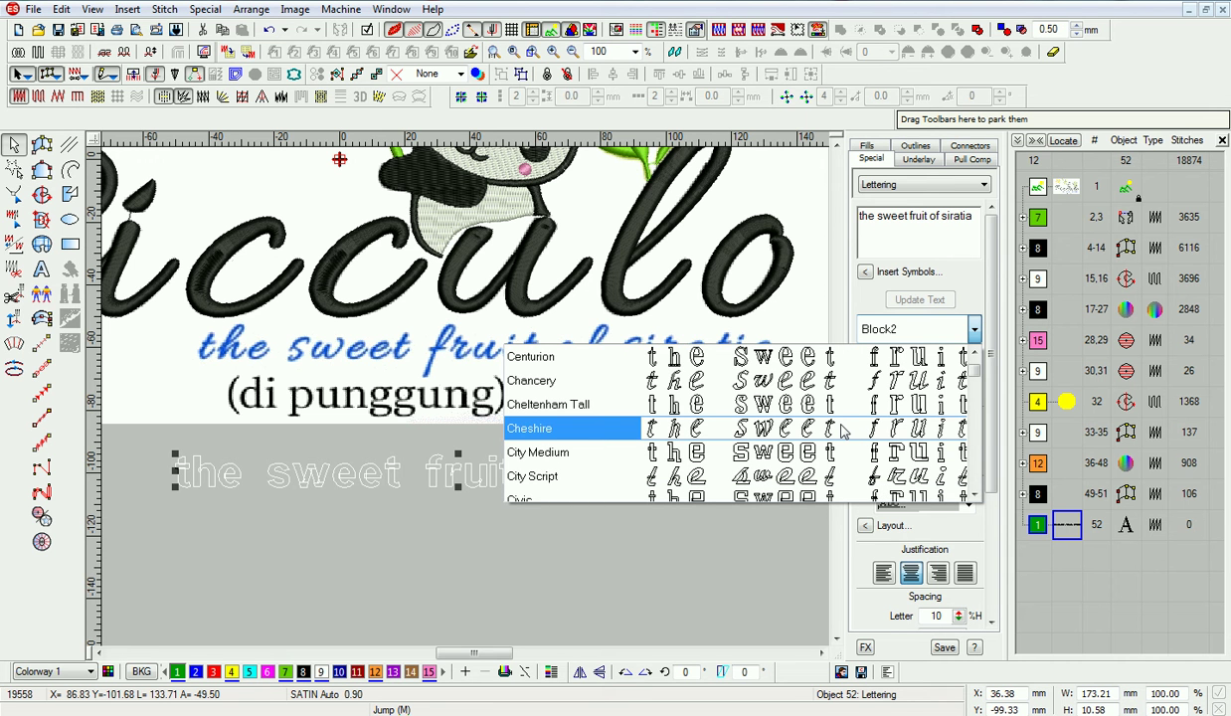
pyautogui.scroll(-10, 840, 429)
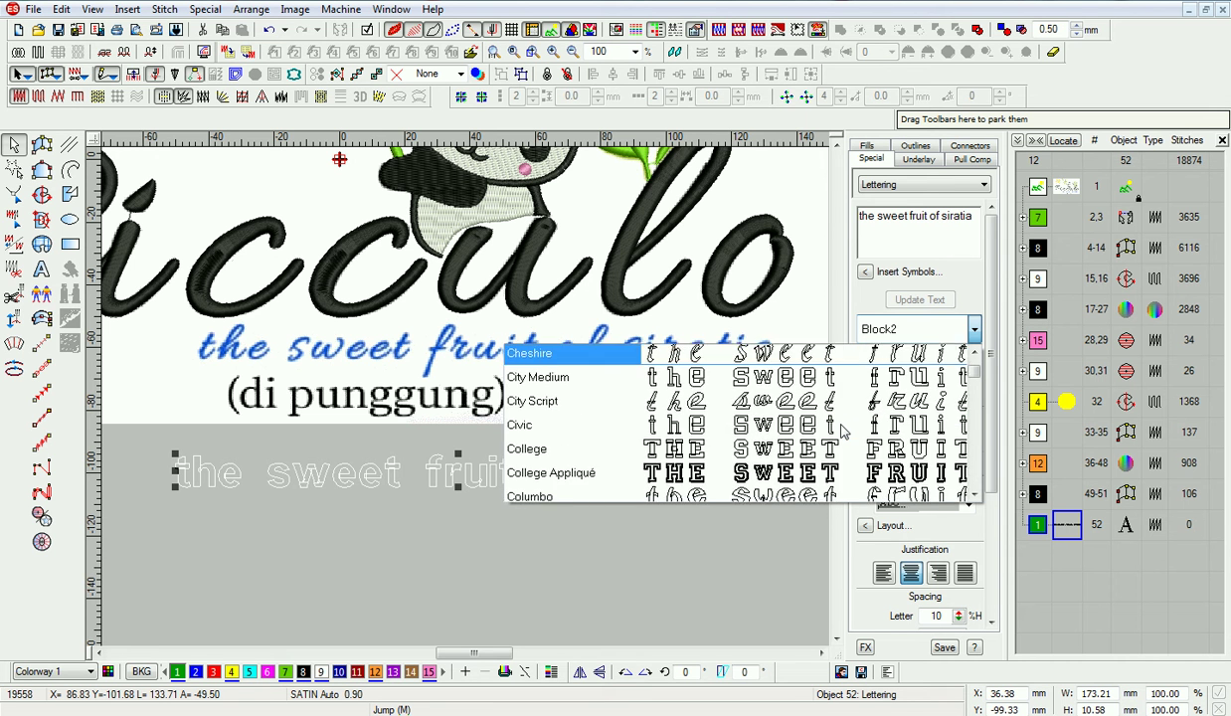
pyautogui.scroll(-1, 809, 323)
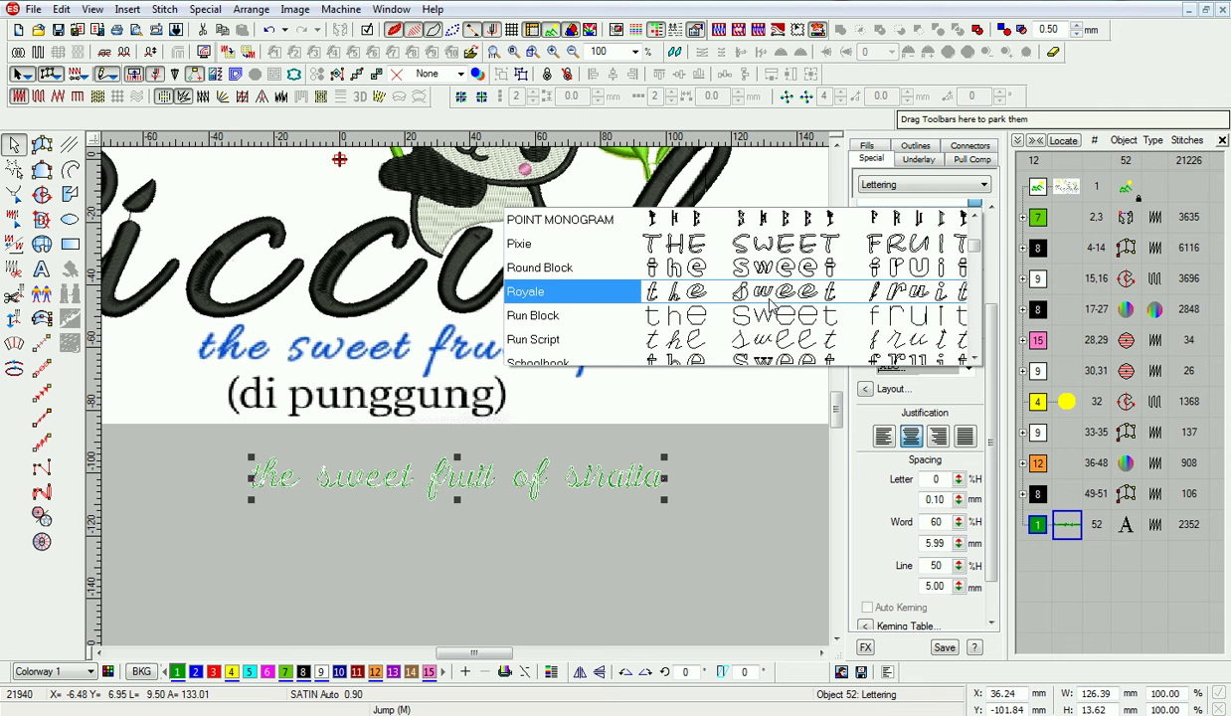
pyautogui.click(772, 298)
pyautogui.click(627, 521)
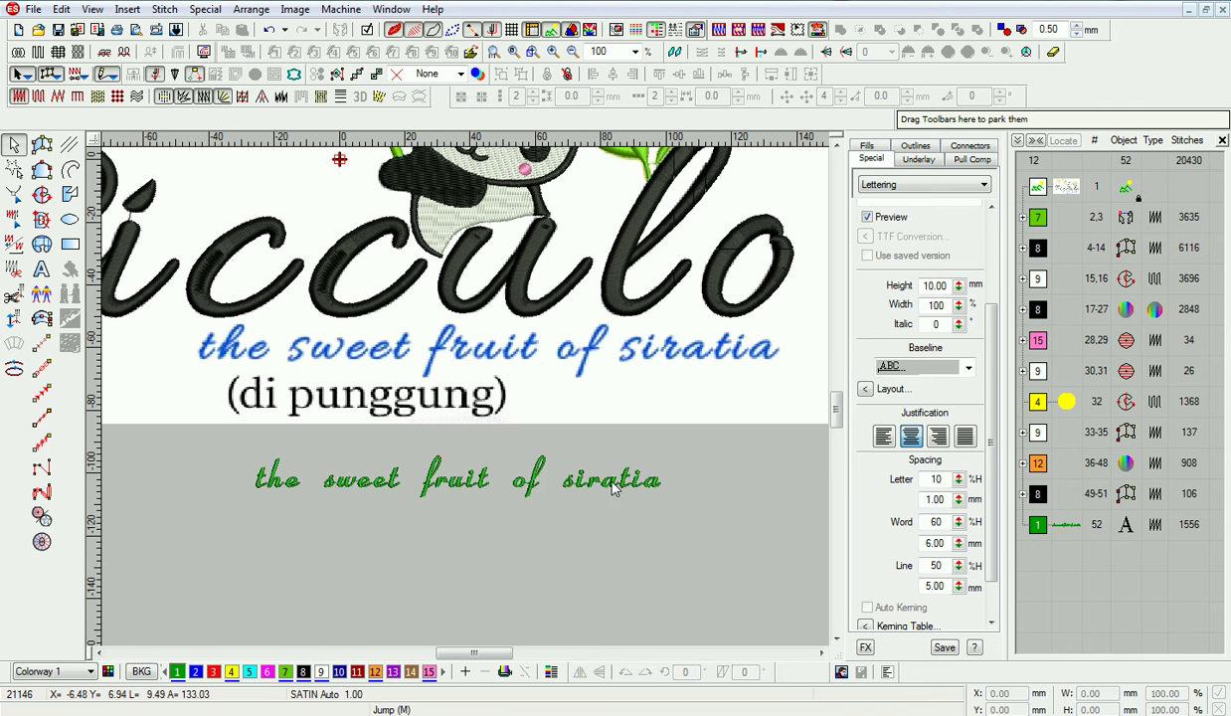
# Move the lettering onto the artwork's blue tagline and set its height to 13 mm.
pyautogui.moveTo(460, 484); pyautogui.dragTo(410, 351)
pyautogui.doubleClick(945, 285)
pyautogui.write('13')
pyautogui.press('Return')
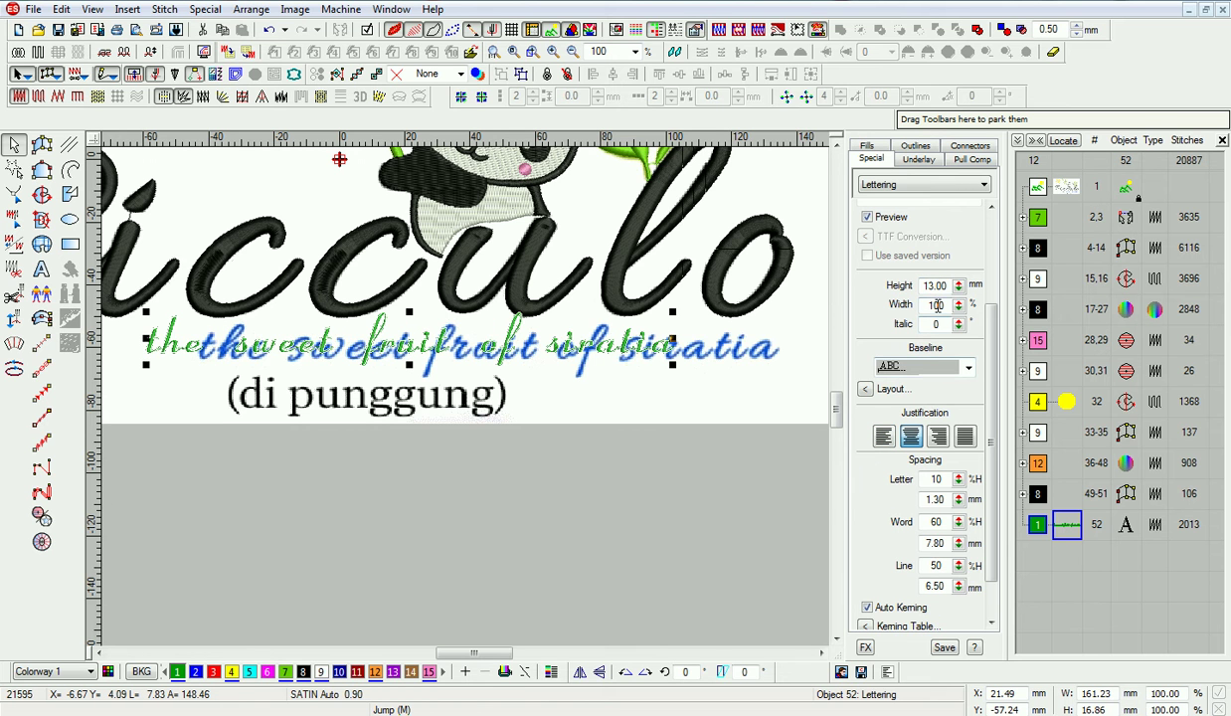
# Set the letter spacing to 0.1 mm and stretch the lettering over the blue tagline, about 175 mm wide.
pyautogui.moveTo(947, 501); pyautogui.dragTo(840, 496)
pyautogui.write('0.1')
pyautogui.press('Return')
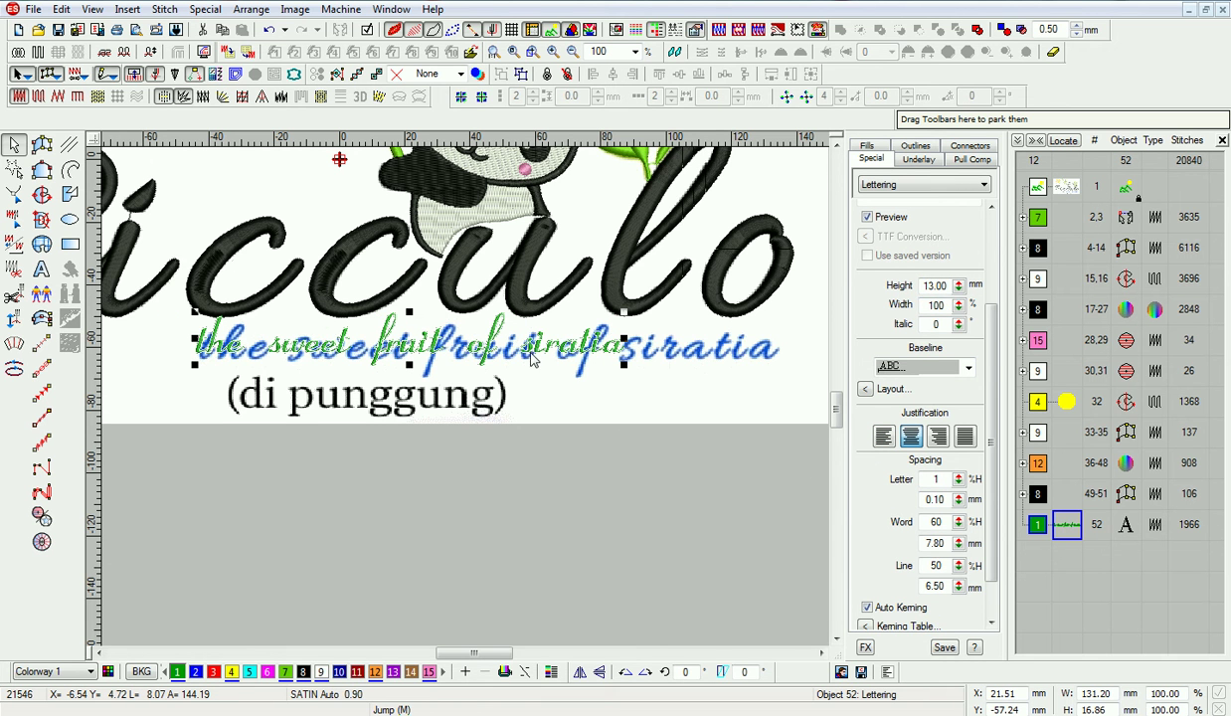
pyautogui.moveTo(633, 344); pyautogui.dragTo(768, 348)
pyautogui.moveTo(492, 325); pyautogui.dragTo(493, 327)
pyautogui.moveTo(207, 348); pyautogui.dragTo(200, 348)
# Set the tagline lettering's word spacing to 5 mm and its letter spacing to 0.8 mm.
pyautogui.doubleClick(932, 542)
pyautogui.write('25')
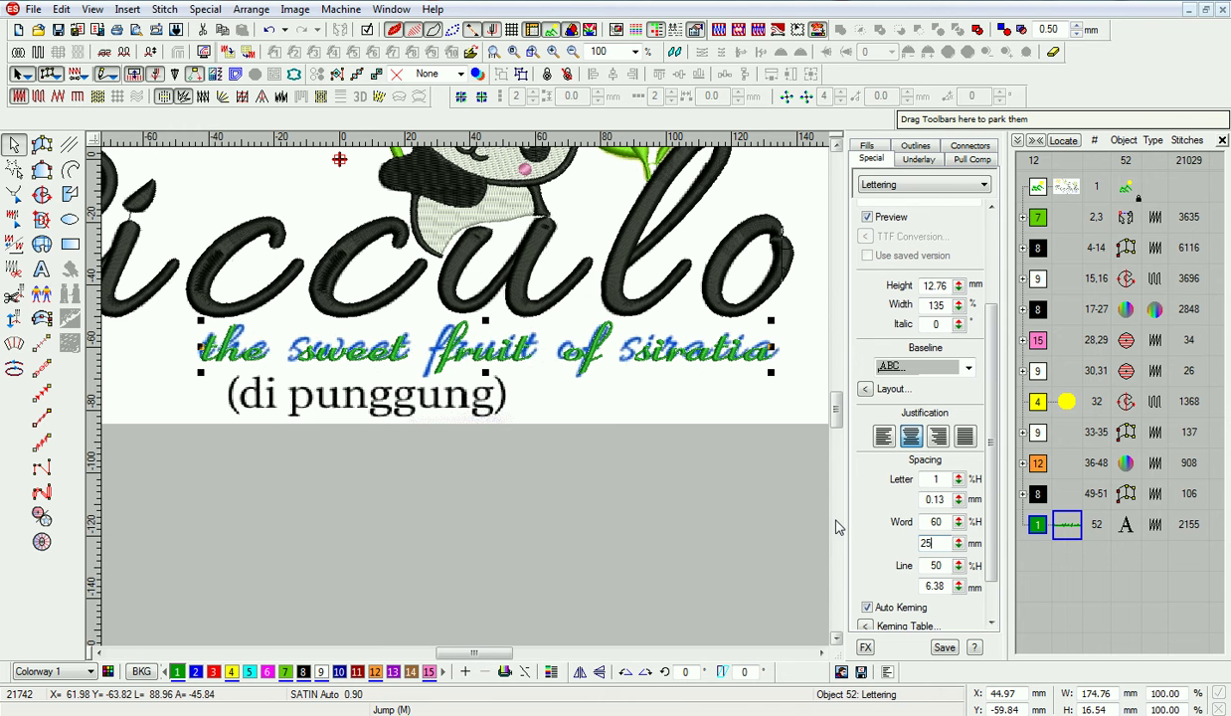
pyautogui.press('Return')
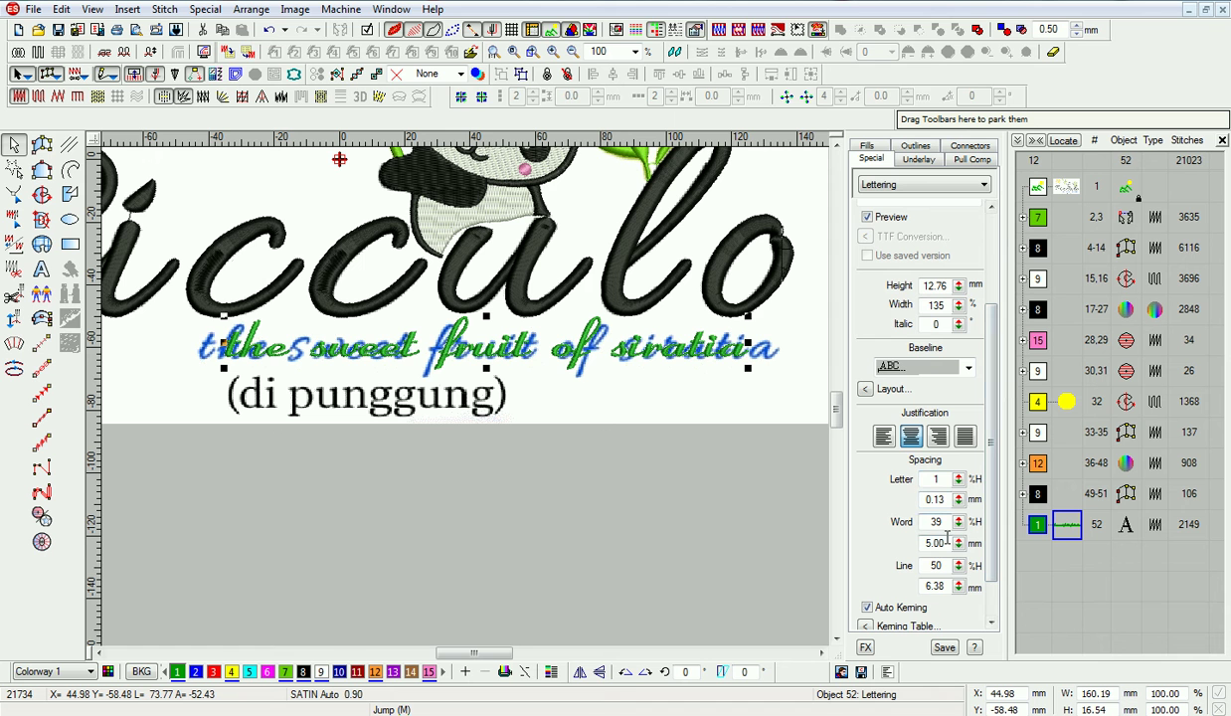
pyautogui.doubleClick(945, 499)
pyautogui.write('0')
pyautogui.press('Return')
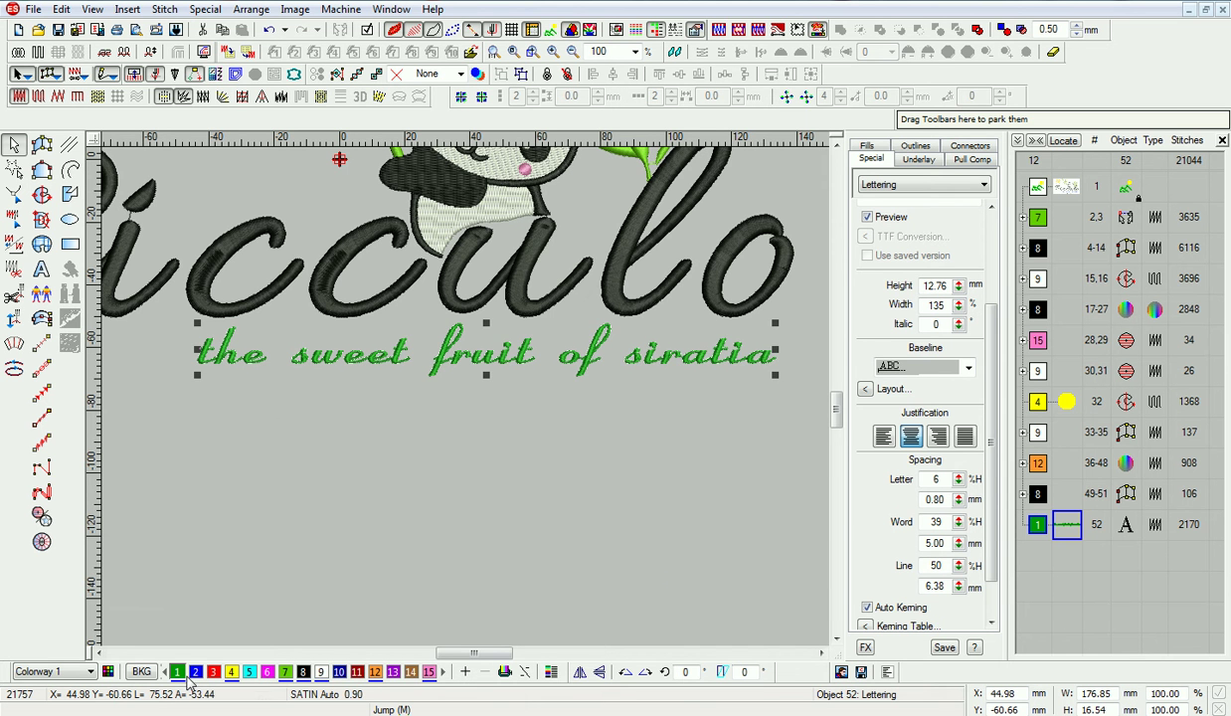
# Change thread 10 in the colour palette to bright blue and recolour the tagline lettering with it.
pyautogui.click(551, 672)
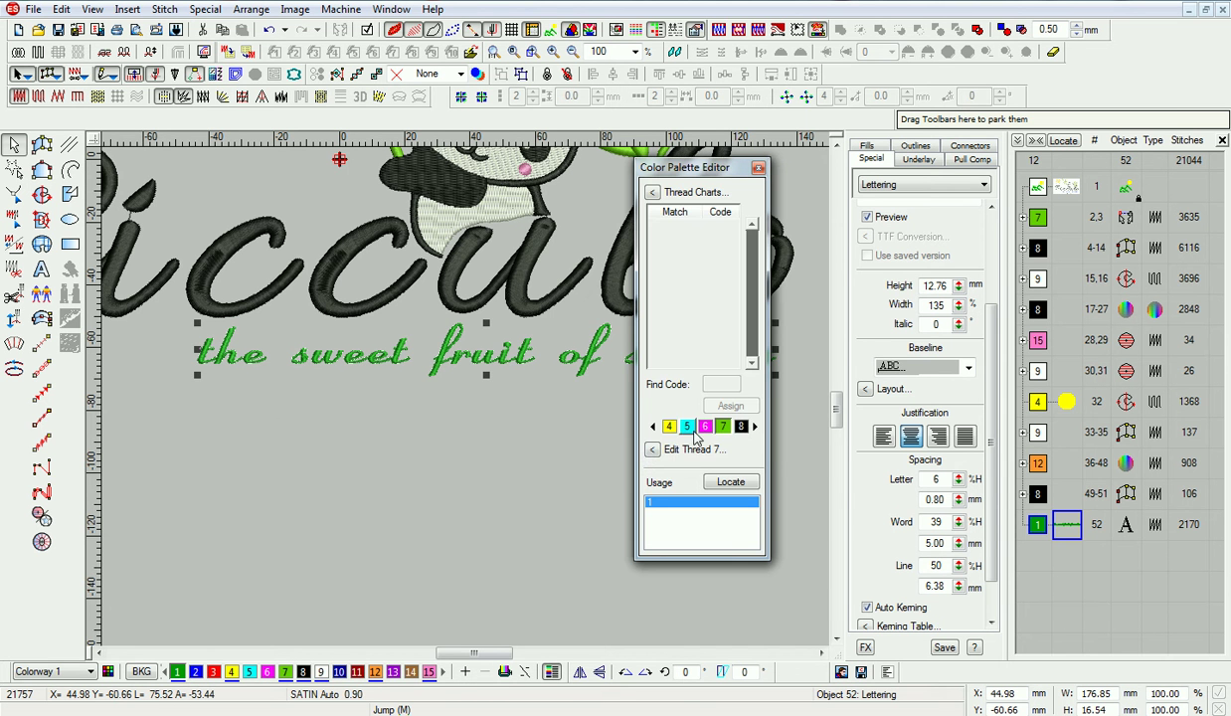
pyautogui.click(754, 427)
pyautogui.click(754, 428)
pyautogui.click(754, 427)
pyautogui.scroll(-4, 736, 427)
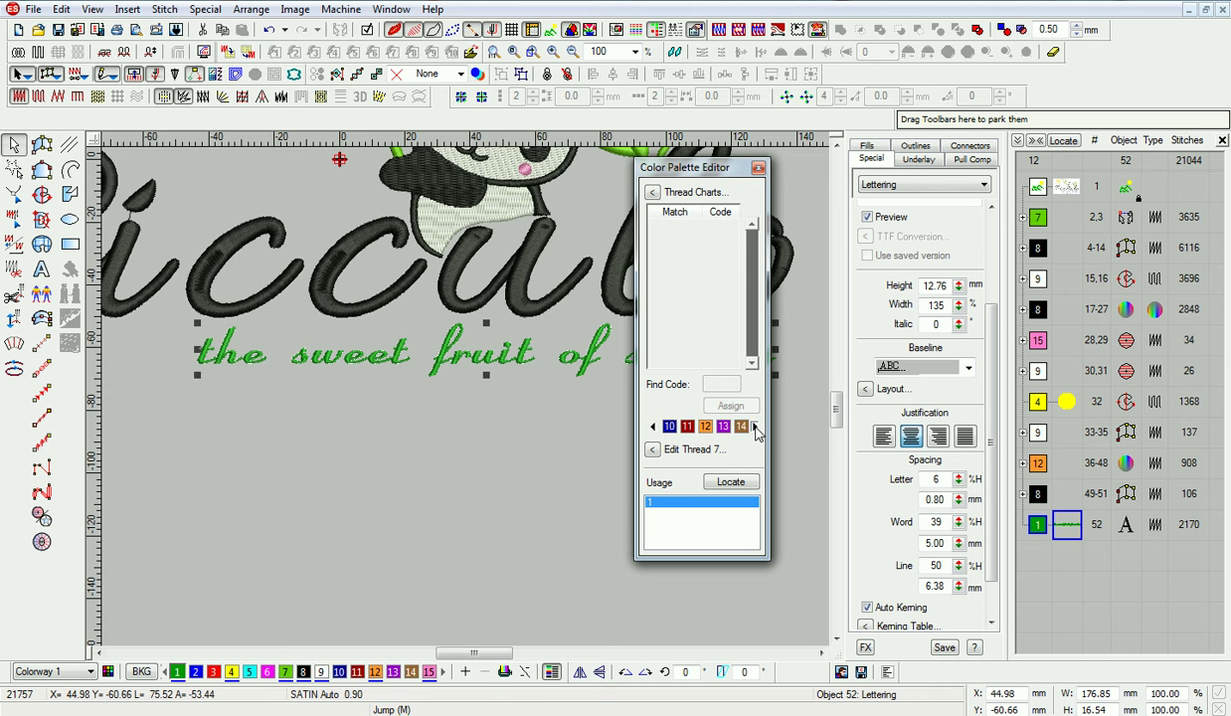
pyautogui.click(653, 427)
pyautogui.click(653, 427)
pyautogui.click(653, 427)
pyautogui.click(705, 428)
pyautogui.click(653, 450)
pyautogui.click(676, 313)
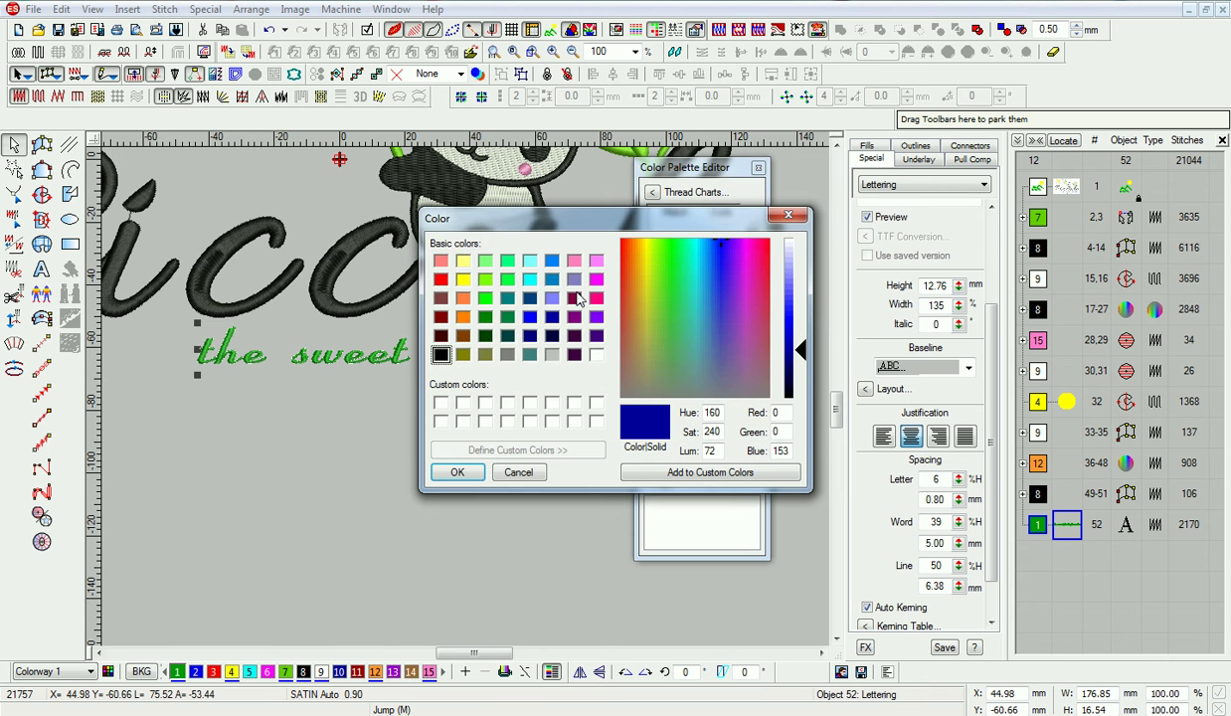
pyautogui.click(552, 260)
pyautogui.click(457, 475)
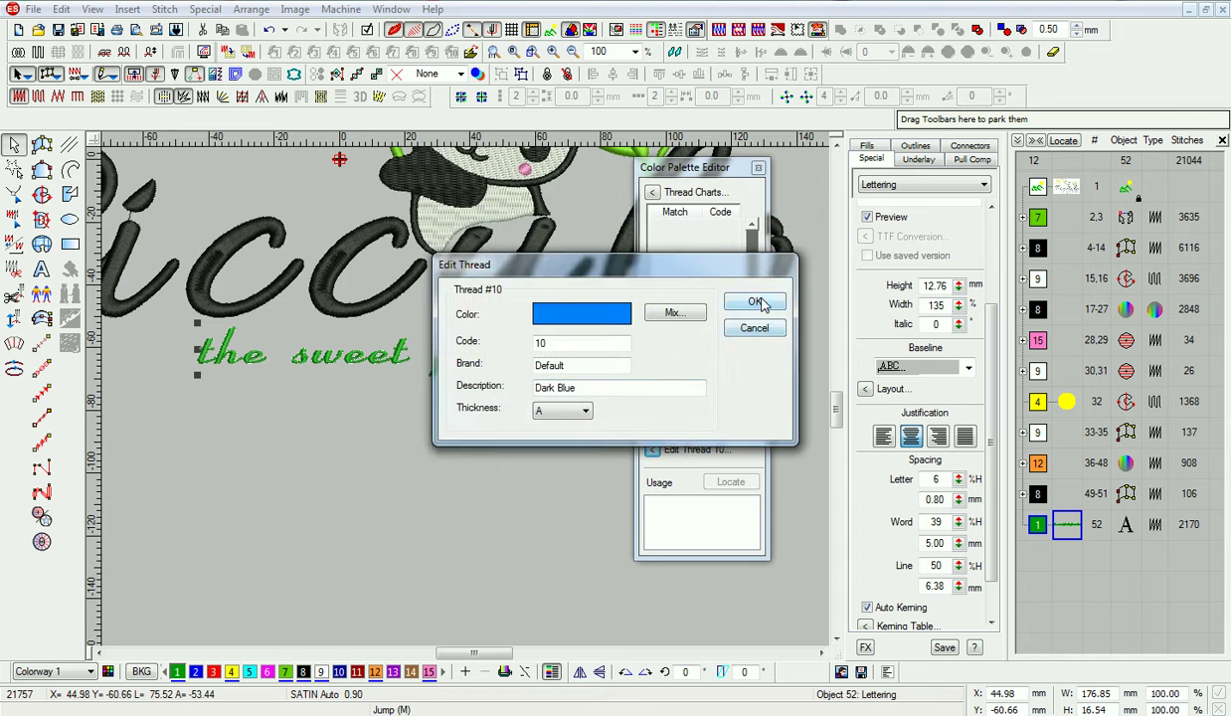
pyautogui.click(736, 291)
pyautogui.click(733, 161)
pyautogui.click(339, 672)
pyautogui.click(467, 569)
# Select the whole design and enlarge it proportionally to about 275.5 mm wide.
pyautogui.scroll(-3, 514, 522)
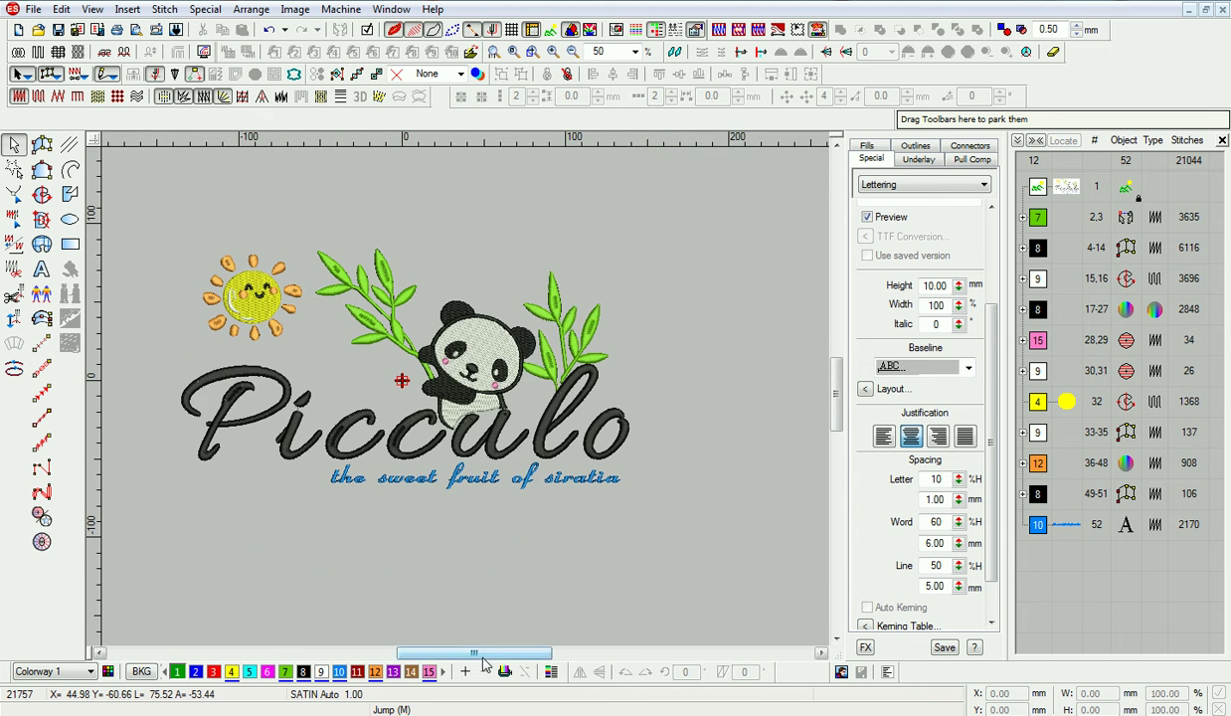
pyautogui.moveTo(482, 655); pyautogui.dragTo(466, 656)
pyautogui.hotkey('ctrl', 'a')
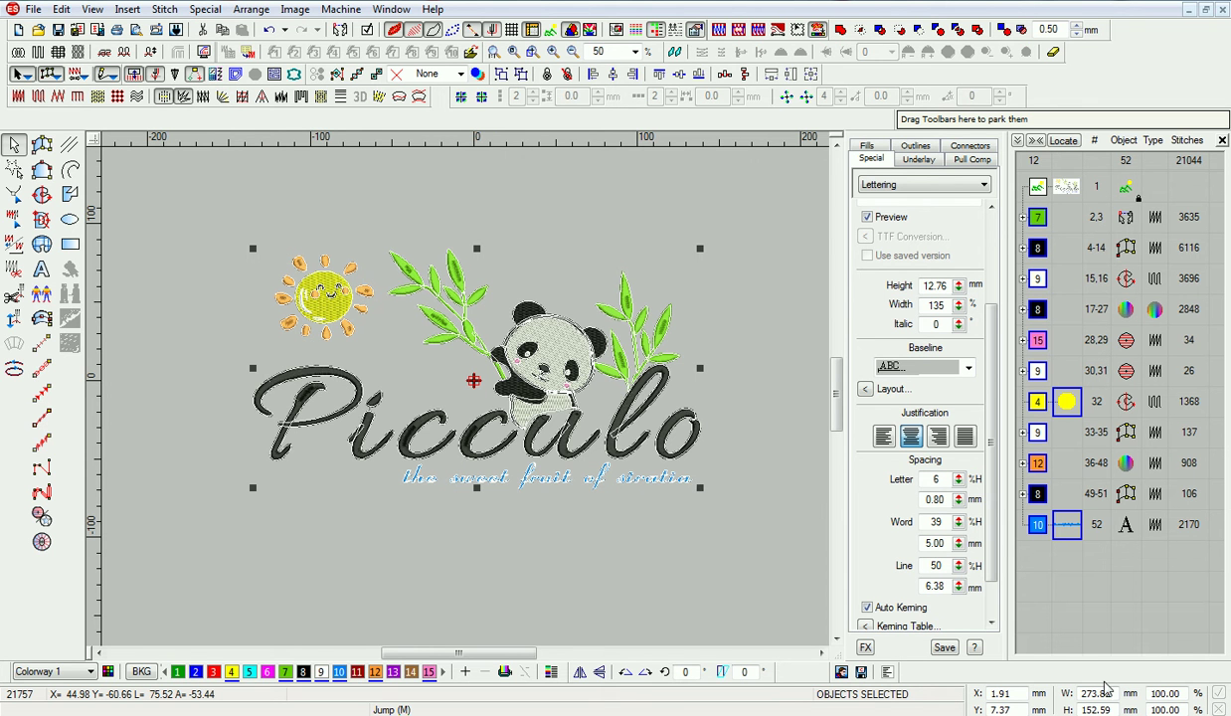
pyautogui.moveTo(701, 488); pyautogui.dragTo(701, 489)
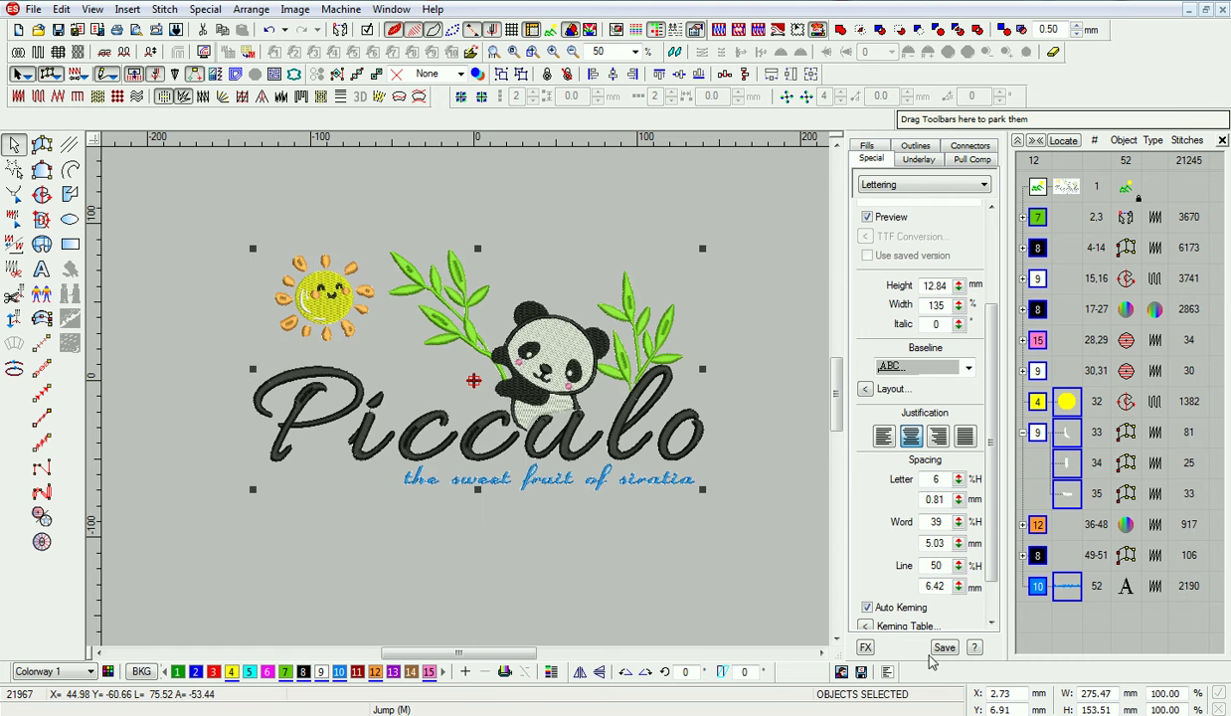
# Centre the whole design on the origin by setting its position to X 0 and Y 0.
pyautogui.moveTo(1020, 698); pyautogui.dragTo(946, 703)
pyautogui.write('0')
pyautogui.press('Tab')
pyautogui.write('0')
pyautogui.press('Return')
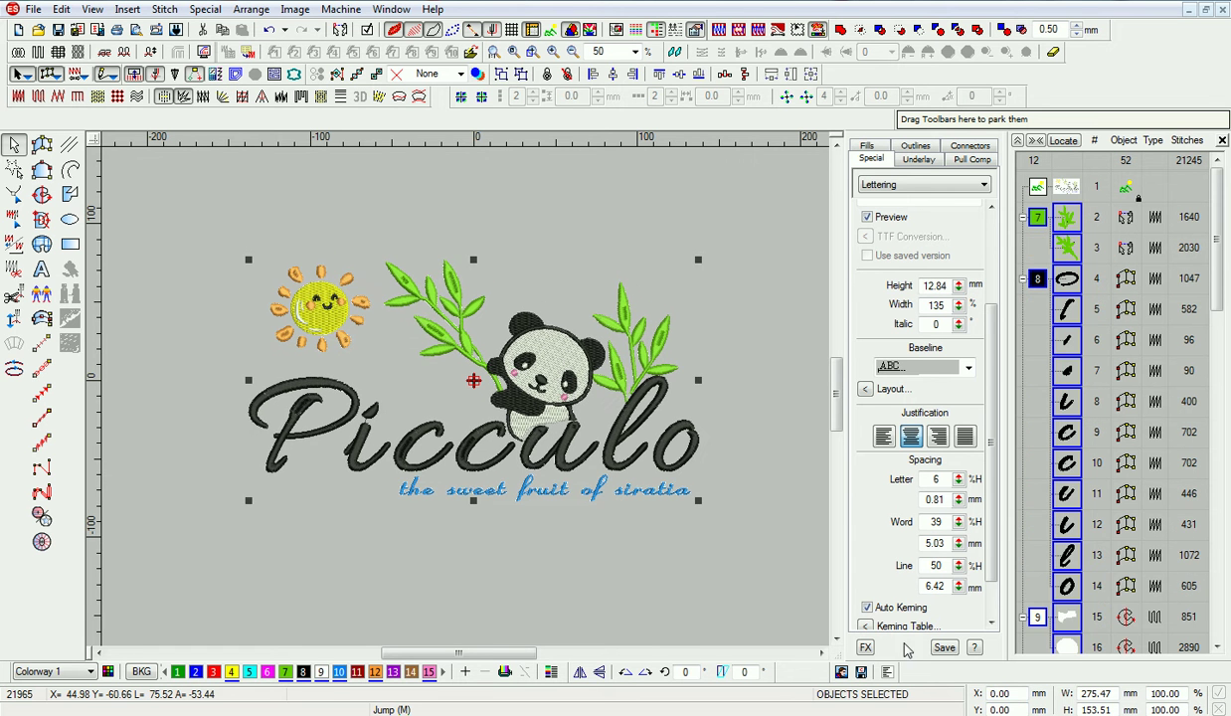
pyautogui.click(684, 552)
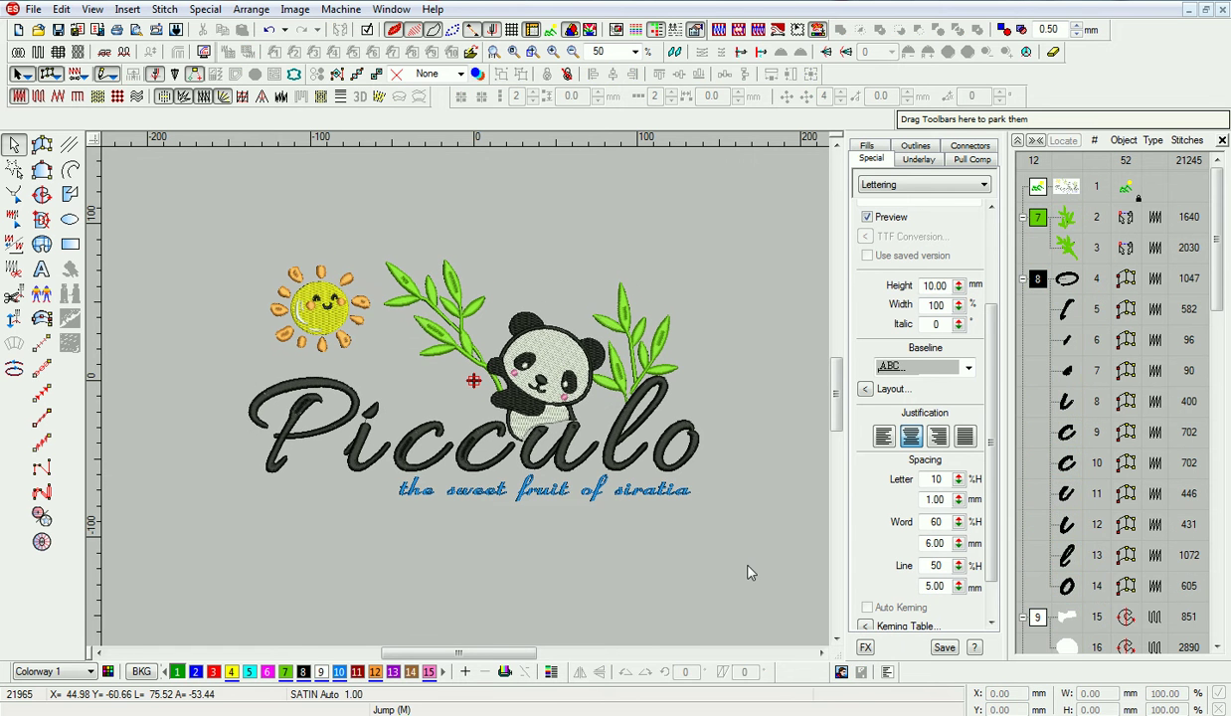
# Collapse the object list to colour blocks and move the yellow and orange sun blocks to the start of the stitch sequence.
pyautogui.click(1018, 142)
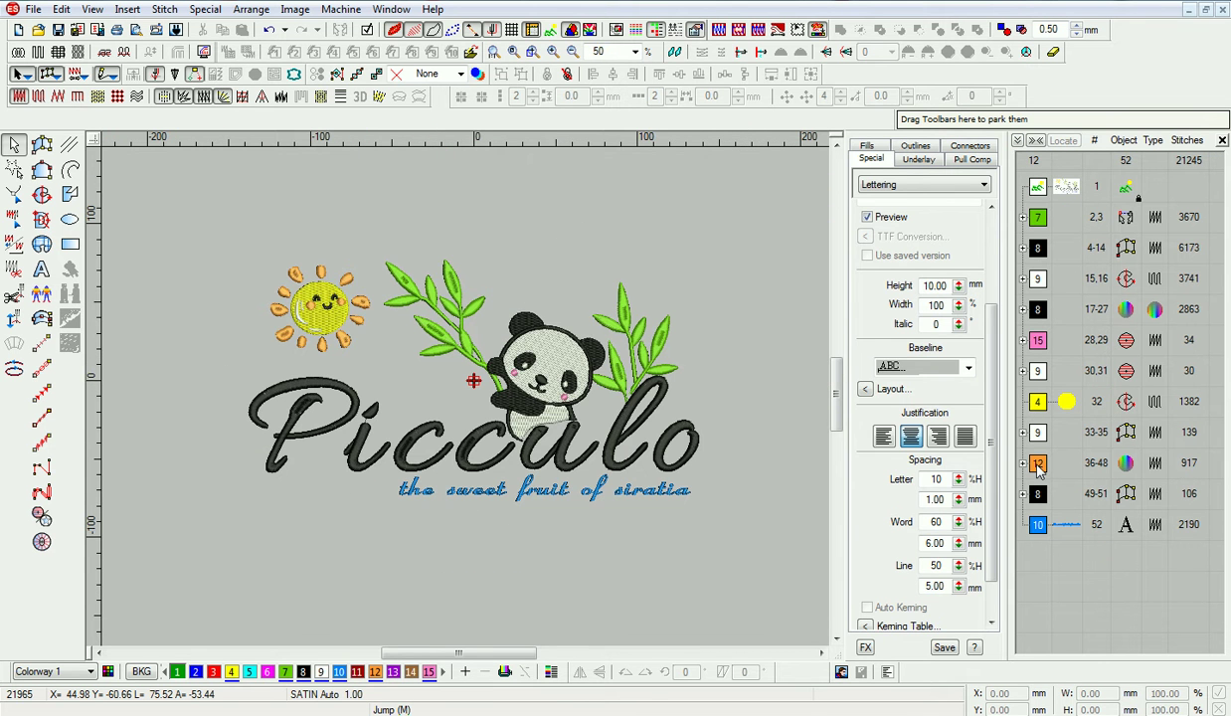
pyautogui.click(1037, 464)
pyautogui.click(1062, 402)
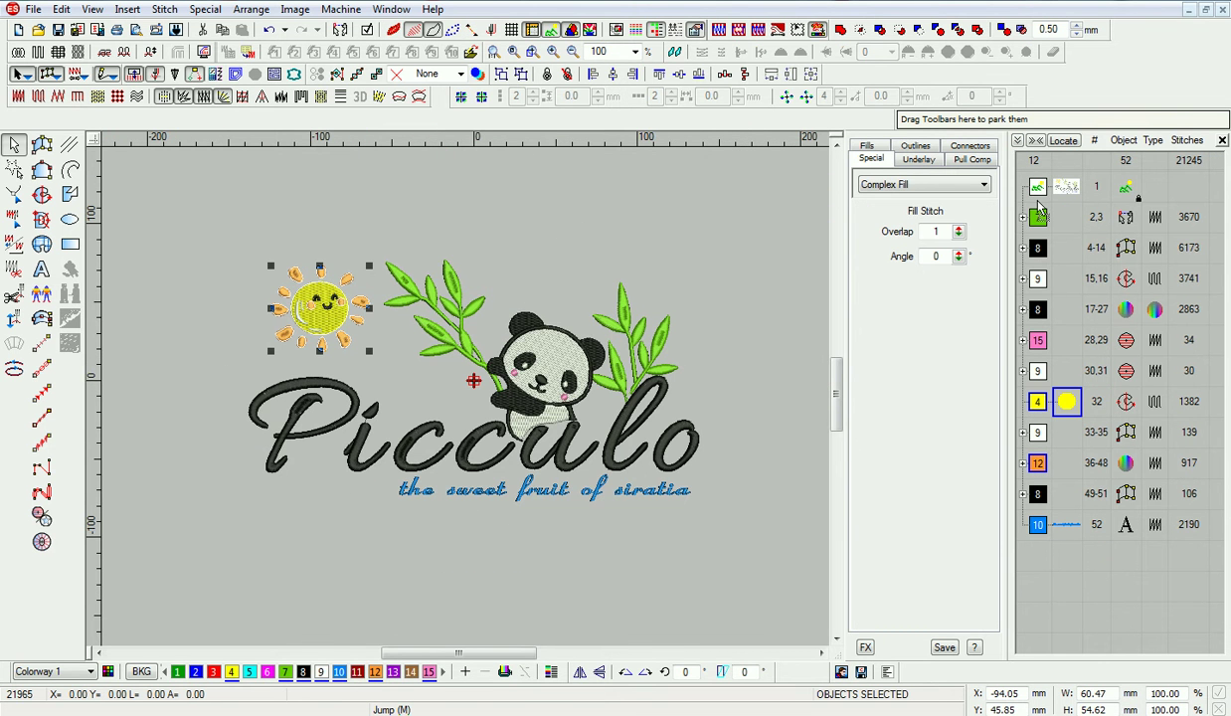
pyautogui.moveTo(1038, 211); pyautogui.dragTo(1038, 206)
pyautogui.click(697, 283)
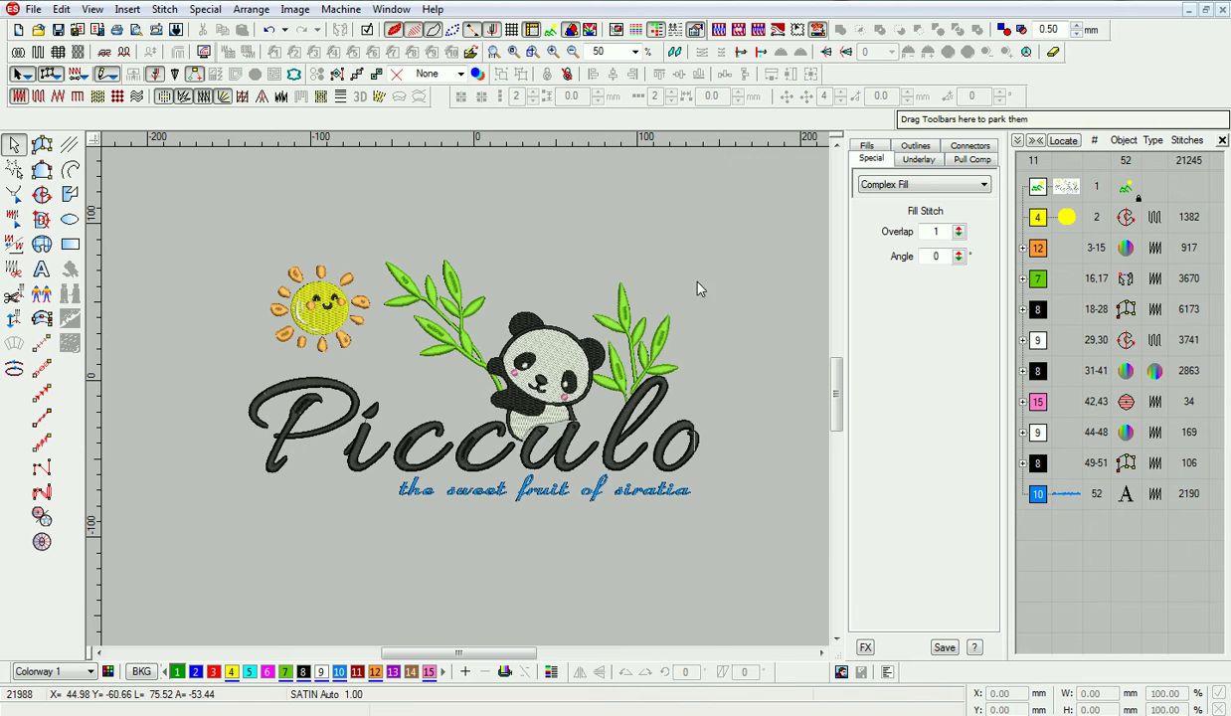
# Move the white panda fill block ahead of the black lettering block, directly after the green bamboo in the stitch sequence.
pyautogui.click(1039, 280)
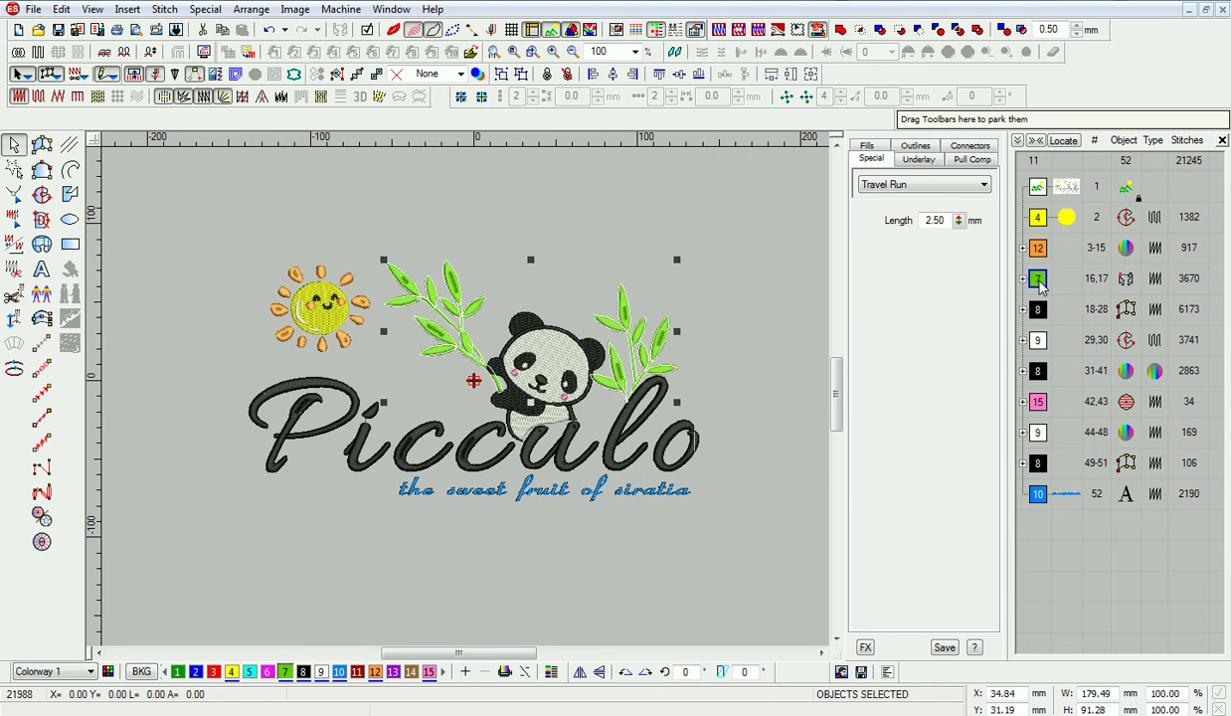
pyautogui.click(759, 342)
pyautogui.click(1037, 341)
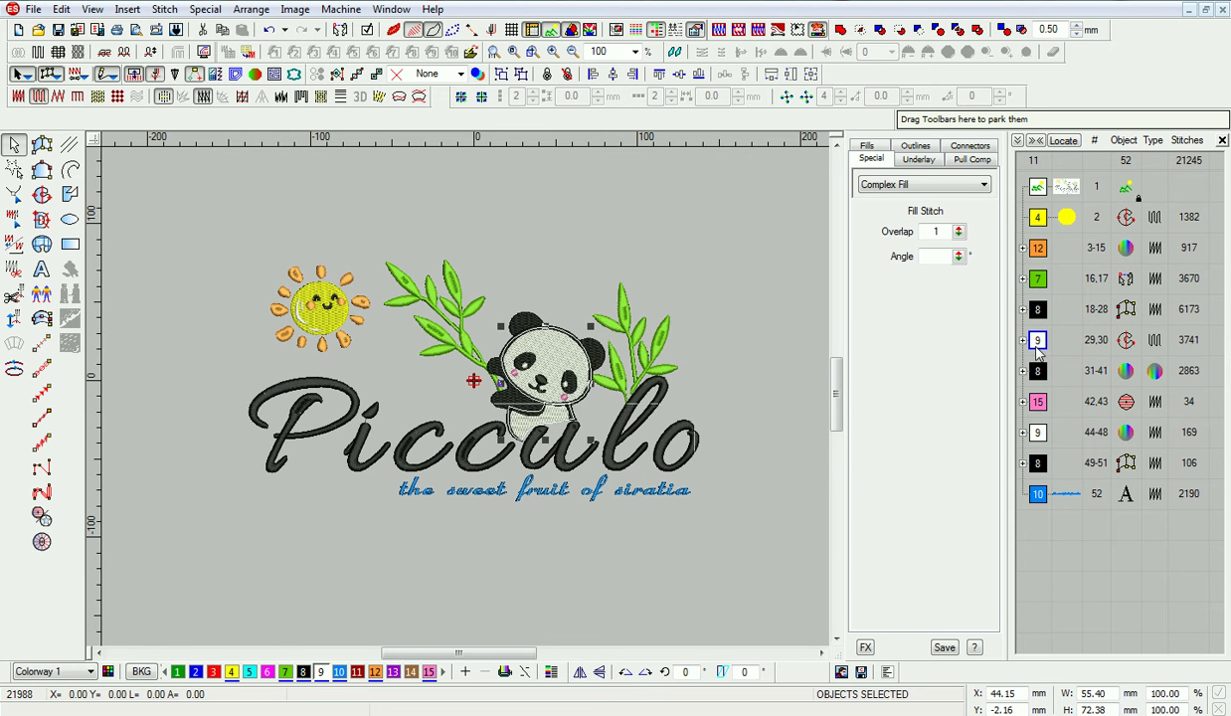
pyautogui.click(1036, 433)
pyautogui.click(1084, 619)
pyautogui.click(1036, 433)
pyautogui.click(1062, 309)
pyautogui.click(1039, 341)
pyautogui.moveTo(1039, 303); pyautogui.dragTo(1038, 308)
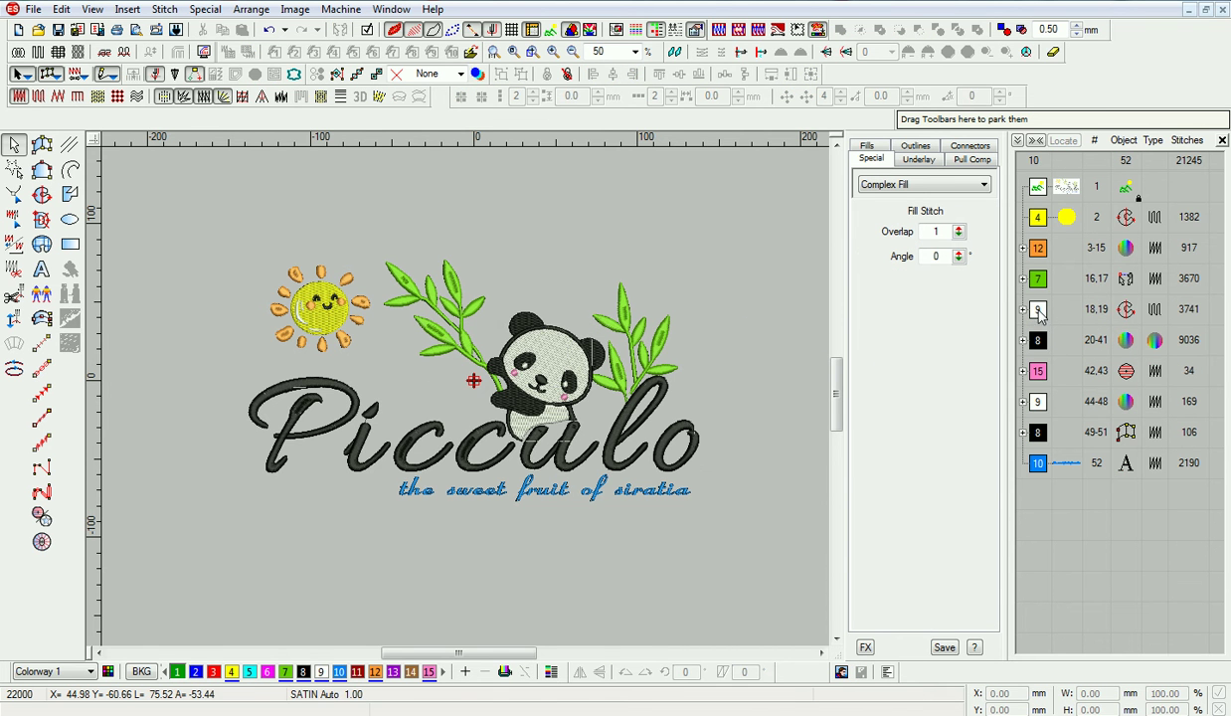
# Set the fill stitch angle of the panda's left ear to 90 and adjust the ear with Reshape.
pyautogui.press('z')
pyautogui.press('z')
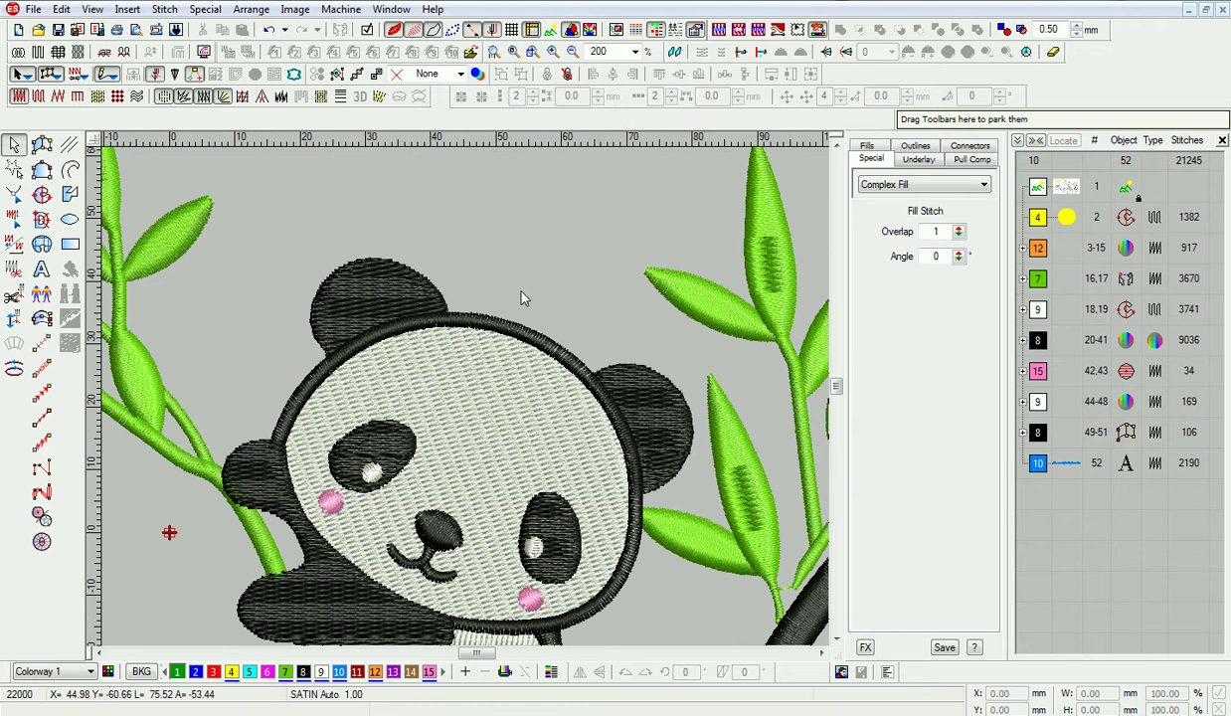
pyautogui.click(367, 271)
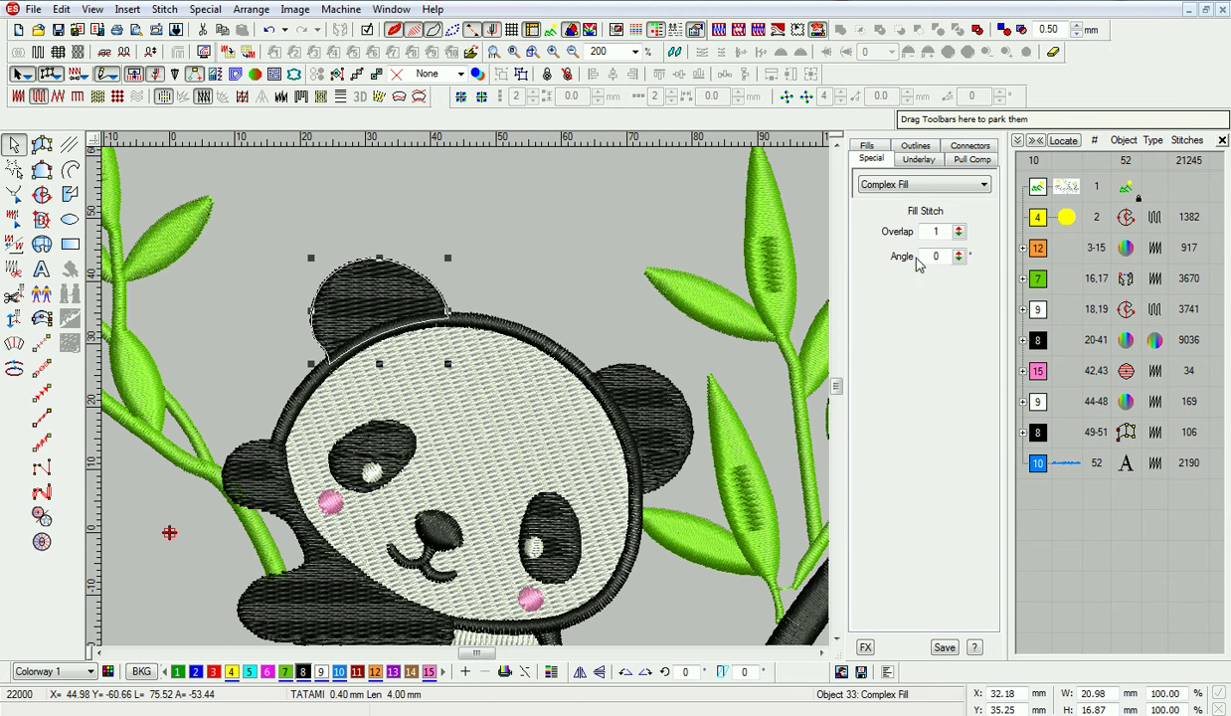
pyautogui.write('90')
pyautogui.press('Return')
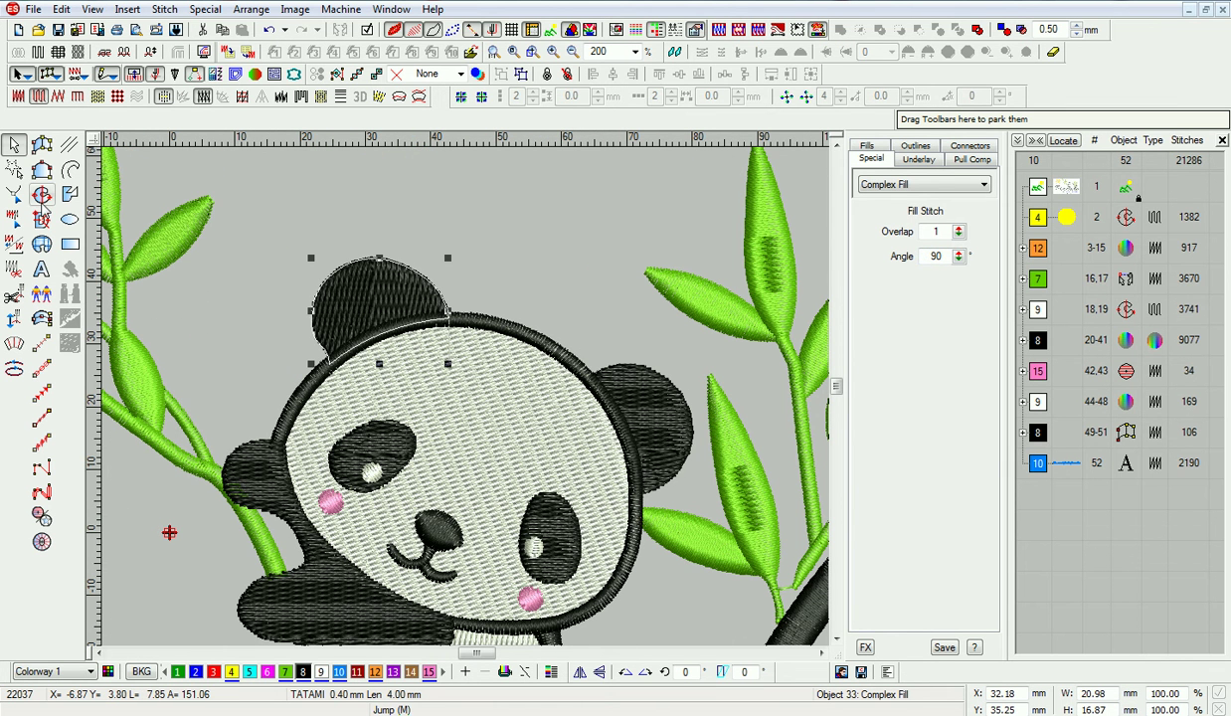
pyautogui.click(15, 195)
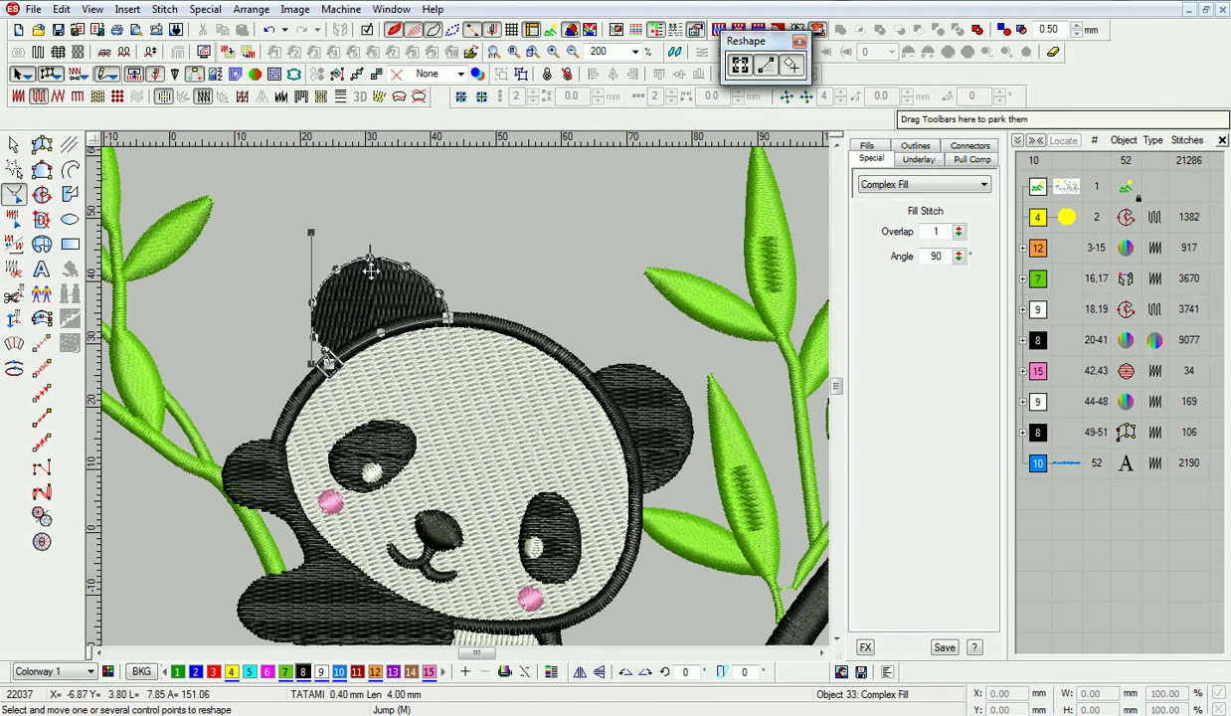
pyautogui.click(14, 146)
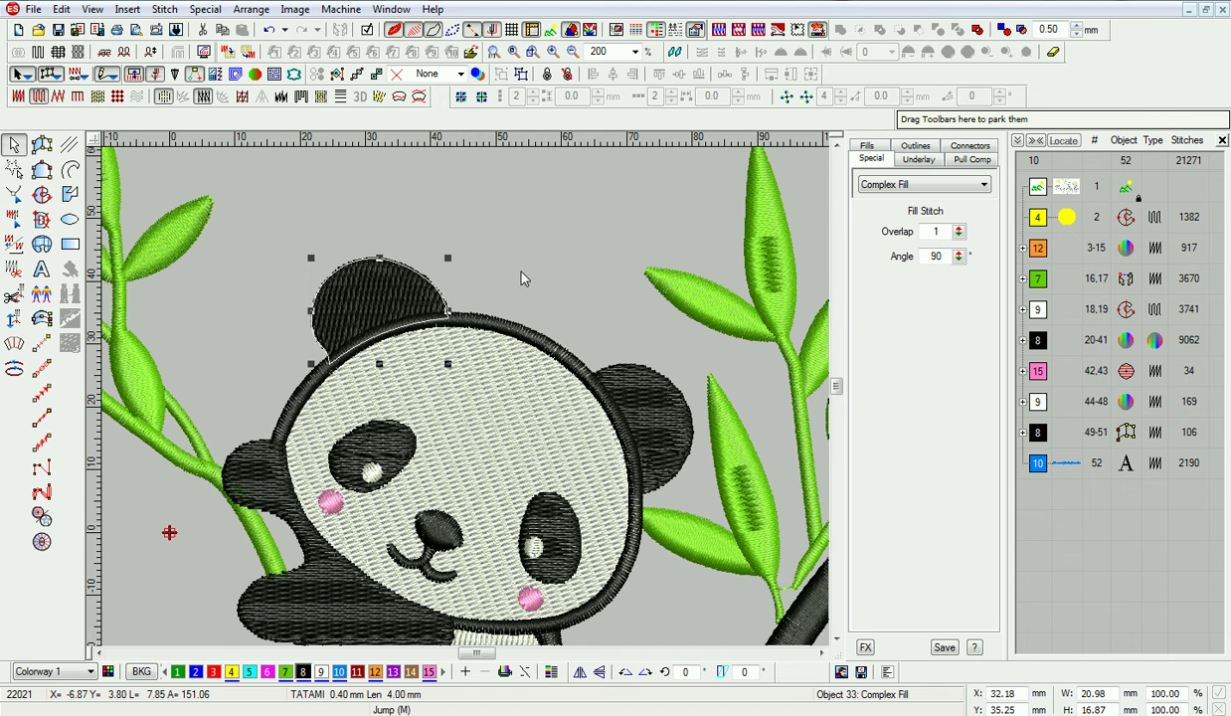
pyautogui.click(493, 279)
# Examine the panda's right ear, its body and the script lettering below for details that still need adjusting.
pyautogui.click(681, 419)
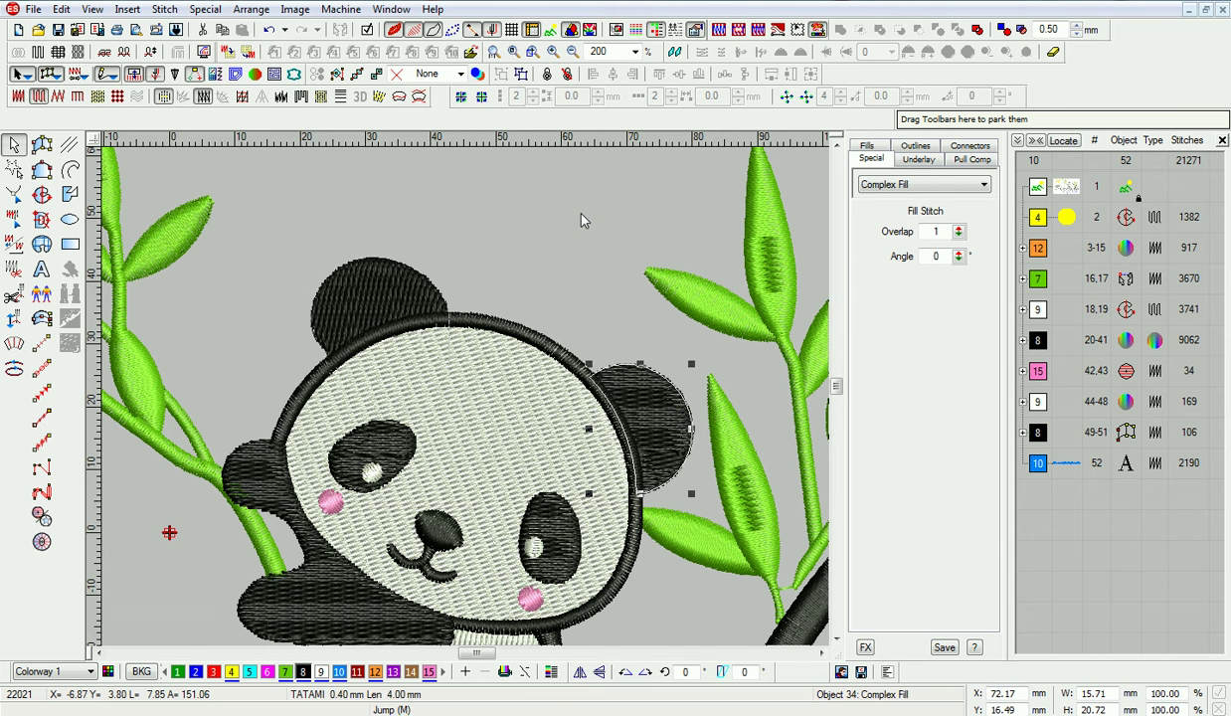
pyautogui.click(610, 291)
pyautogui.scroll(-5, 613, 311)
pyautogui.scroll(3, 618, 367)
pyautogui.scroll(-3, 607, 444)
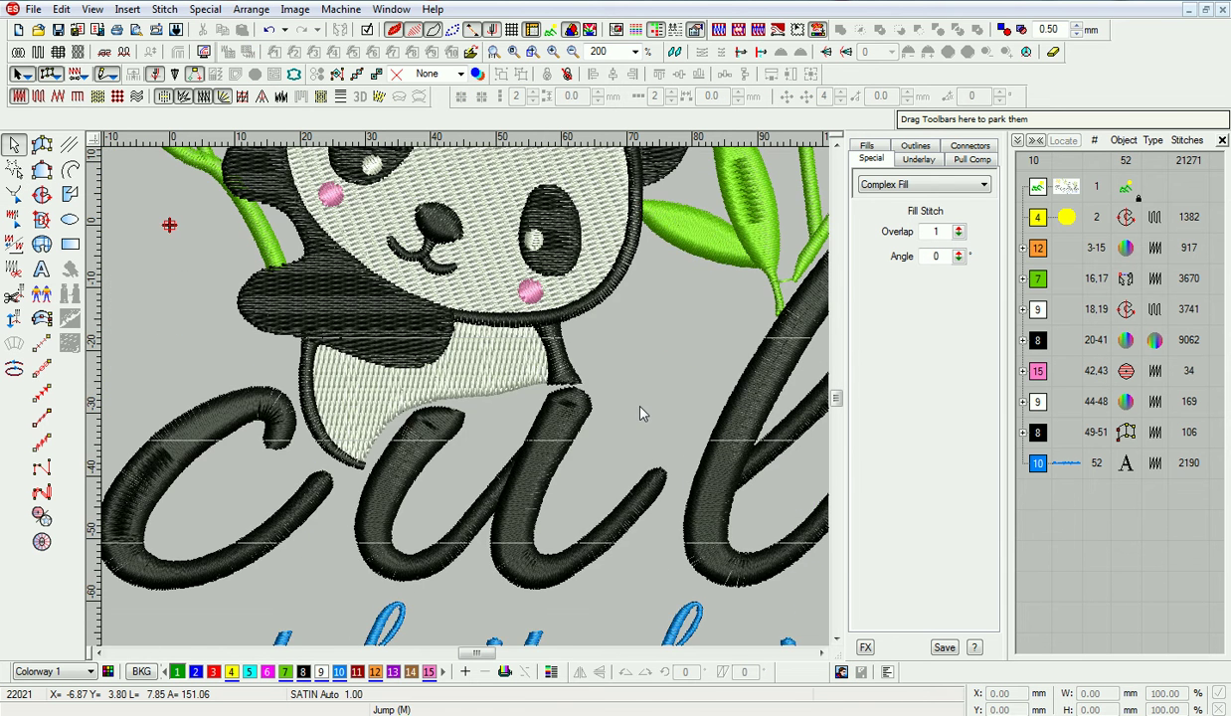
pyautogui.scroll(-4, 641, 402)
pyautogui.scroll(4, 447, 558)
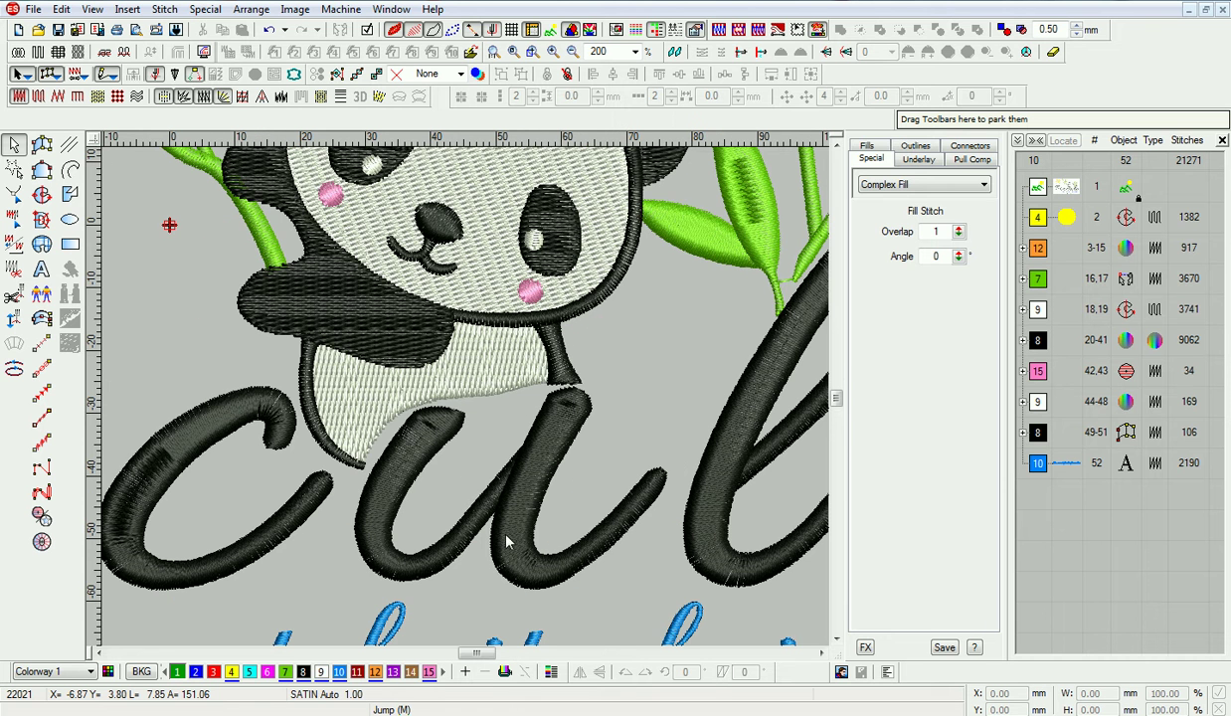
pyautogui.scroll(3, 508, 375)
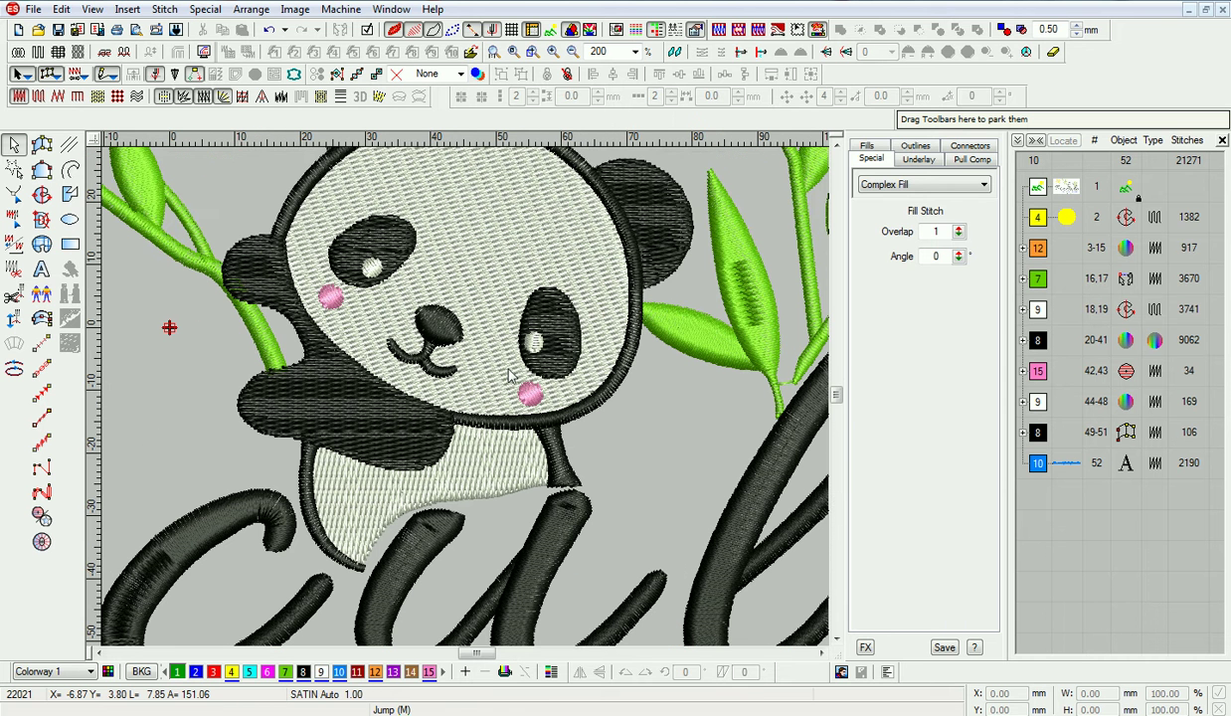
# Reshape the curved outline at the body's left edge so its start and end points sit at the arm, and recolour it with thread 6.
pyautogui.click(308, 475)
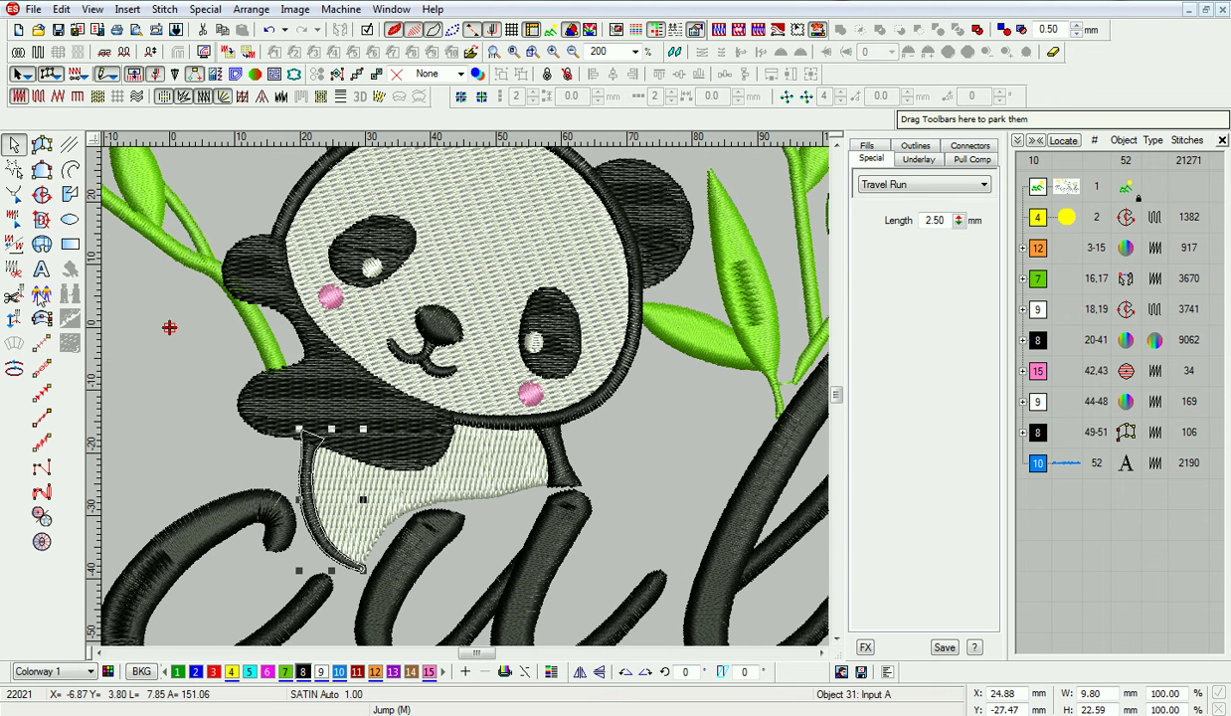
pyautogui.press('h')
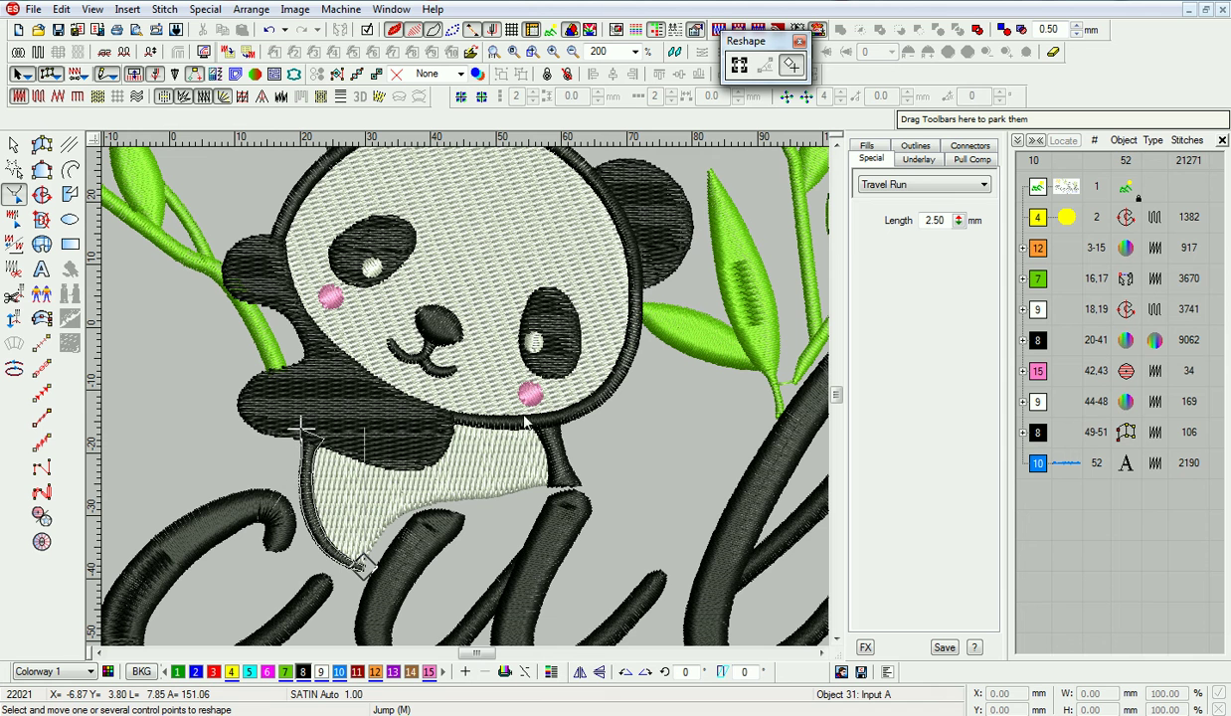
pyautogui.moveTo(364, 567)
pyautogui.mouseDown()
pyautogui.moveTo(335, 422)
pyautogui.moveTo(300, 405)
pyautogui.mouseUp()
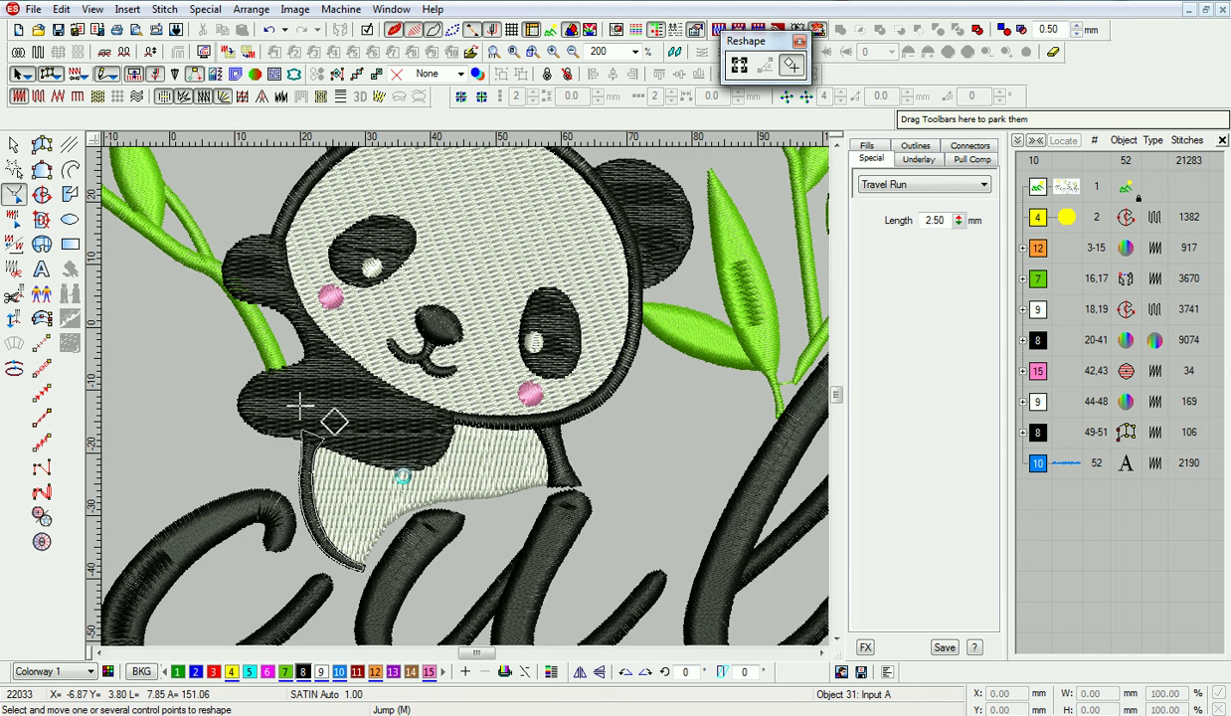
pyautogui.press('Escape')
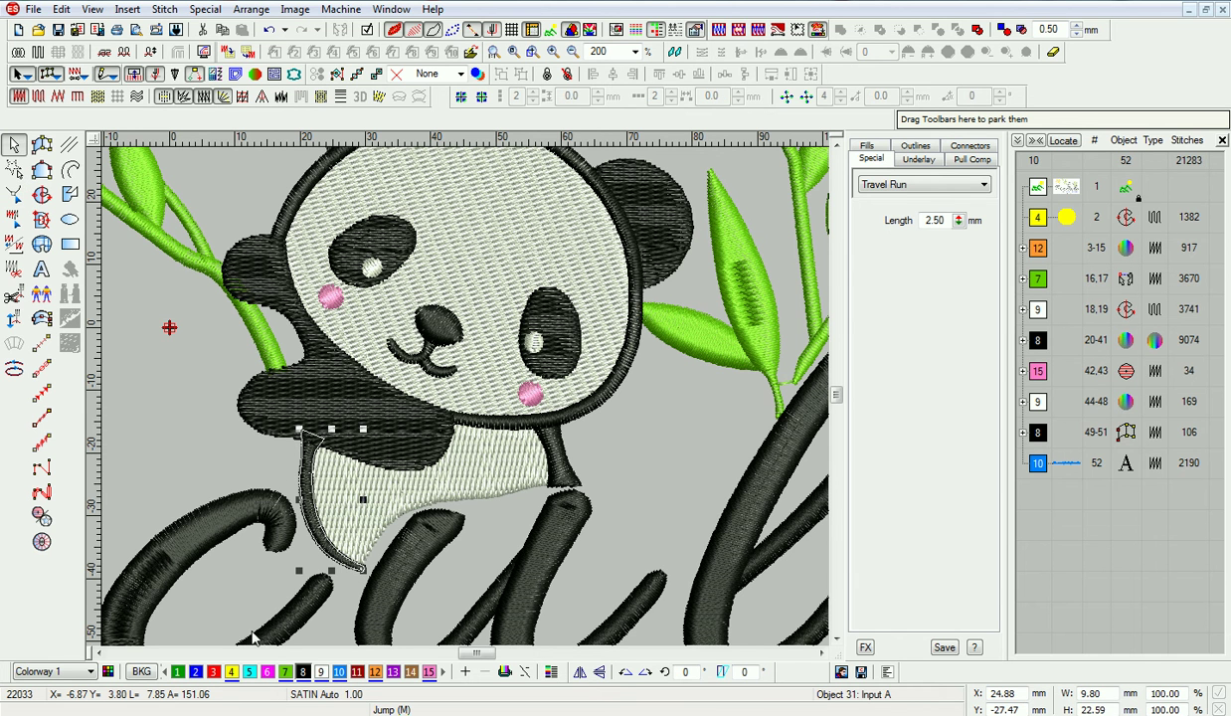
pyautogui.click(266, 671)
# Recolour the small piece at the body's right edge with thread 6 and shift its stitch connection point just under the head outline.
pyautogui.click(686, 483)
pyautogui.click(537, 430)
pyautogui.click(563, 494)
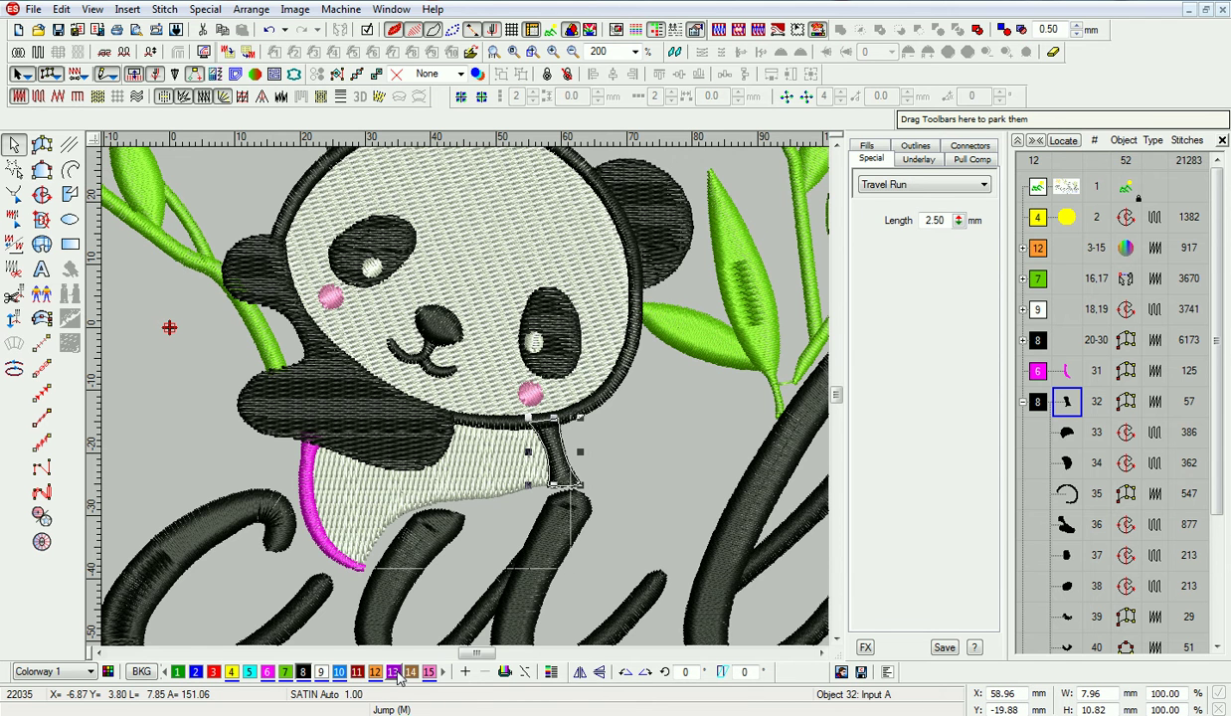
pyautogui.click(428, 671)
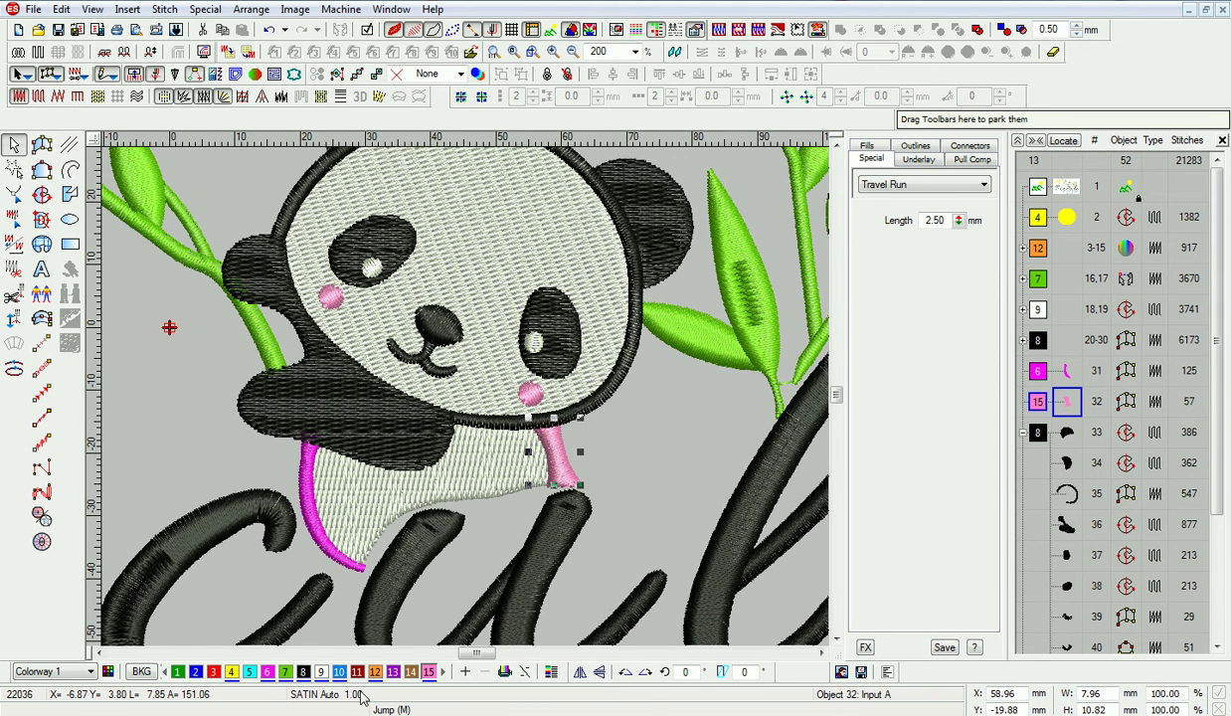
pyautogui.click(267, 671)
pyautogui.click(14, 194)
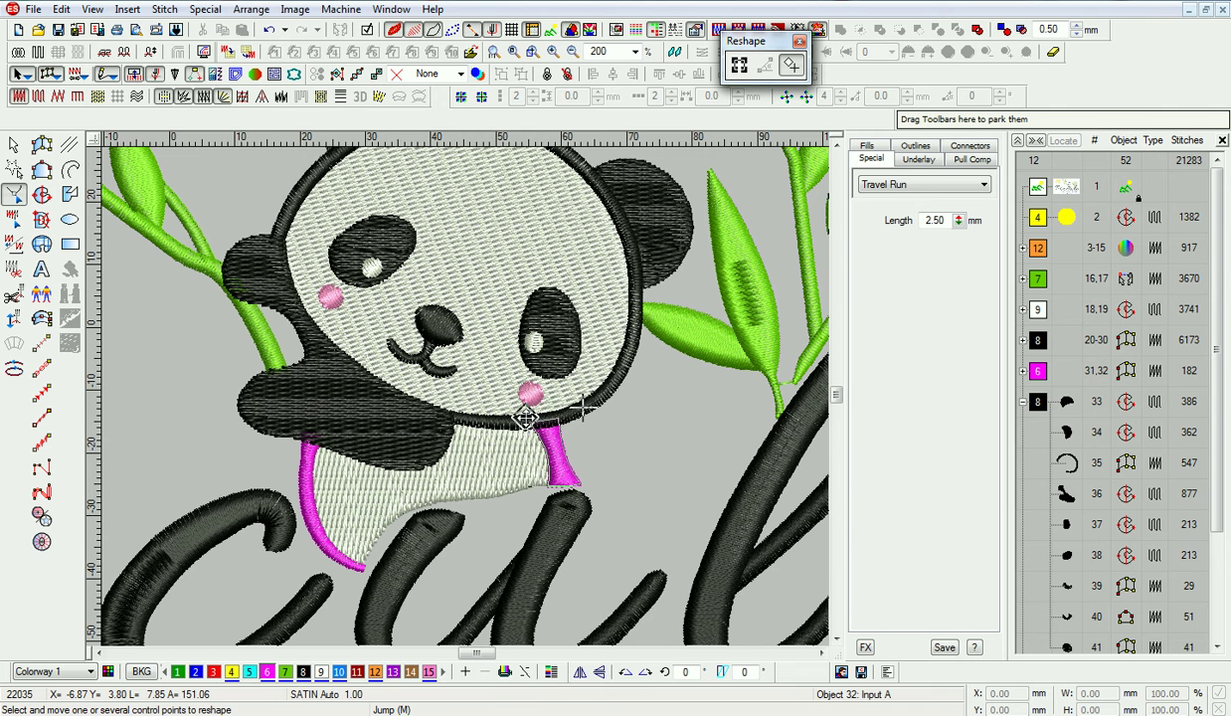
pyautogui.moveTo(583, 406); pyautogui.dragTo(564, 410)
pyautogui.press('Return')
pyautogui.click(14, 145)
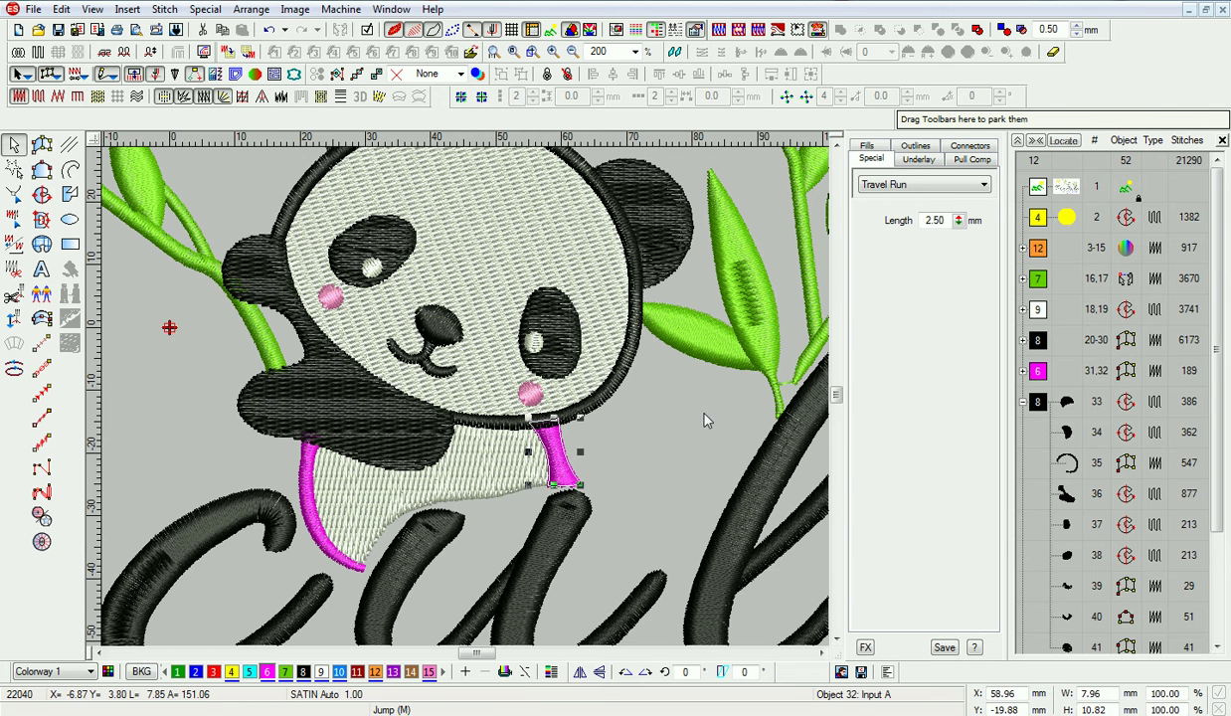
# Try a four-point run stitch with 2.50 mm length from the arm along the chin to the right body piece.
pyautogui.click(697, 416)
pyautogui.click(42, 344)
pyautogui.click(358, 412)
pyautogui.click(434, 415)
pyautogui.click(488, 421)
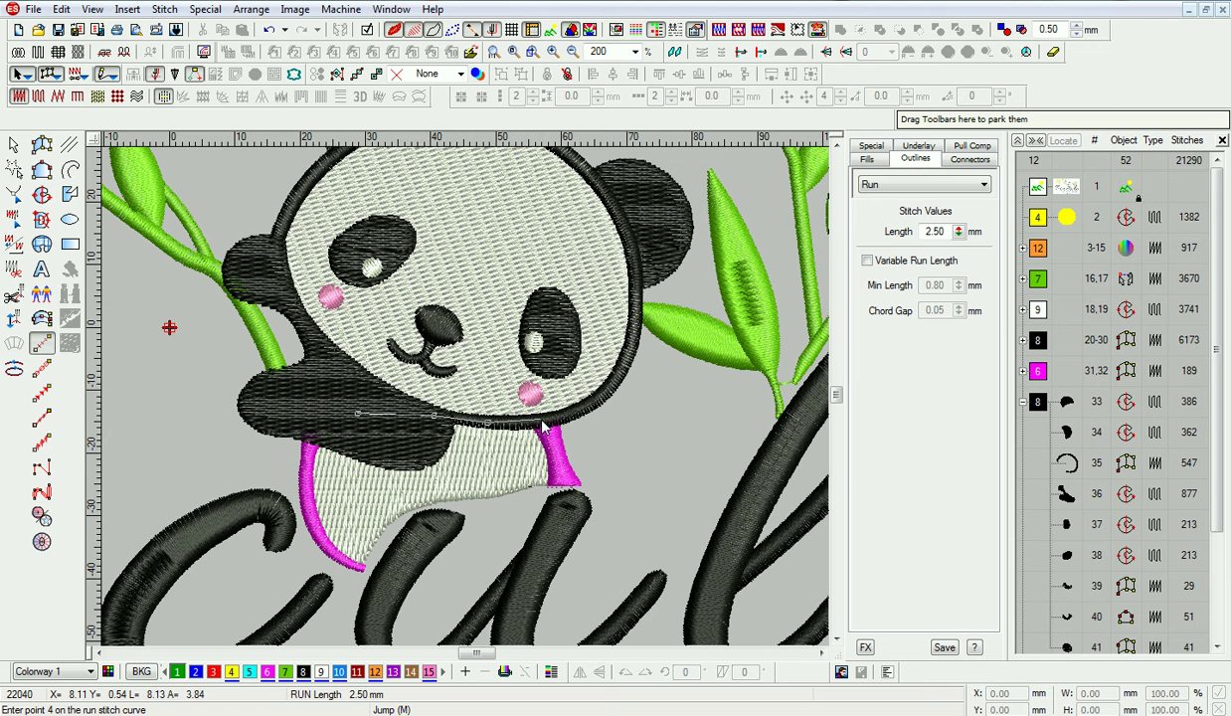
pyautogui.click(529, 423)
pyautogui.press('Return')
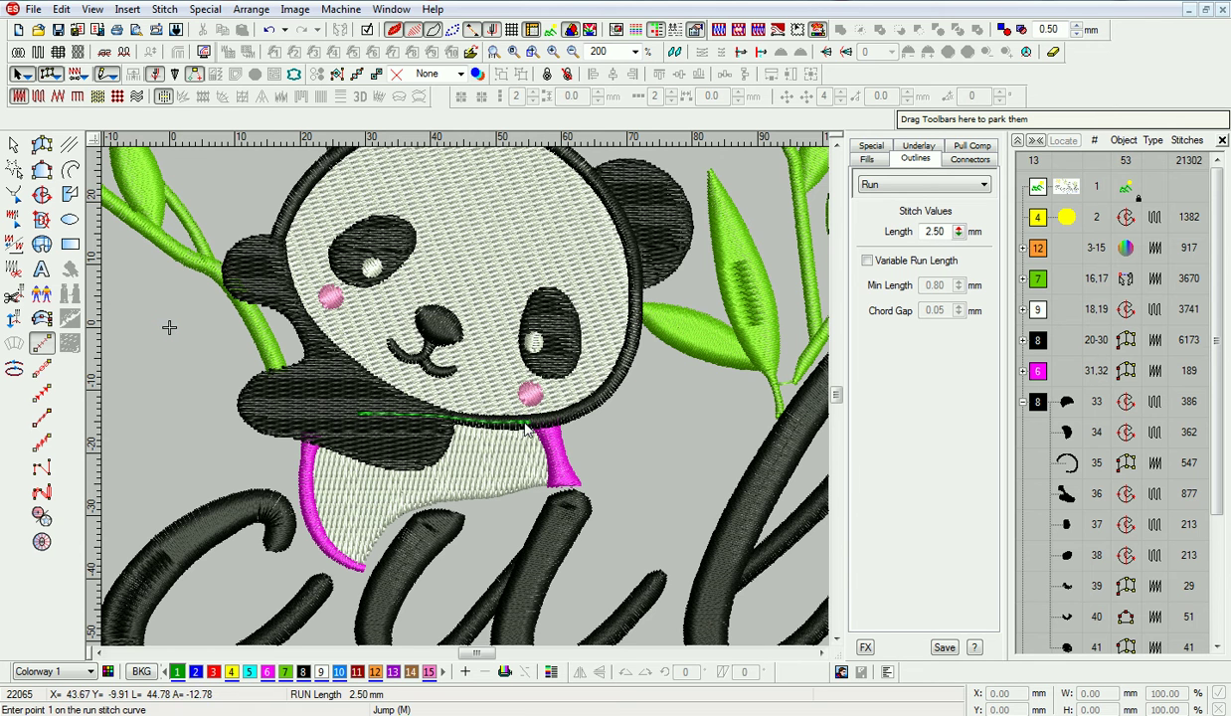
# Recolour the connecting run stitch with thread 6 and move it up to the magenta body pieces in the stitch sequence.
pyautogui.click(14, 144)
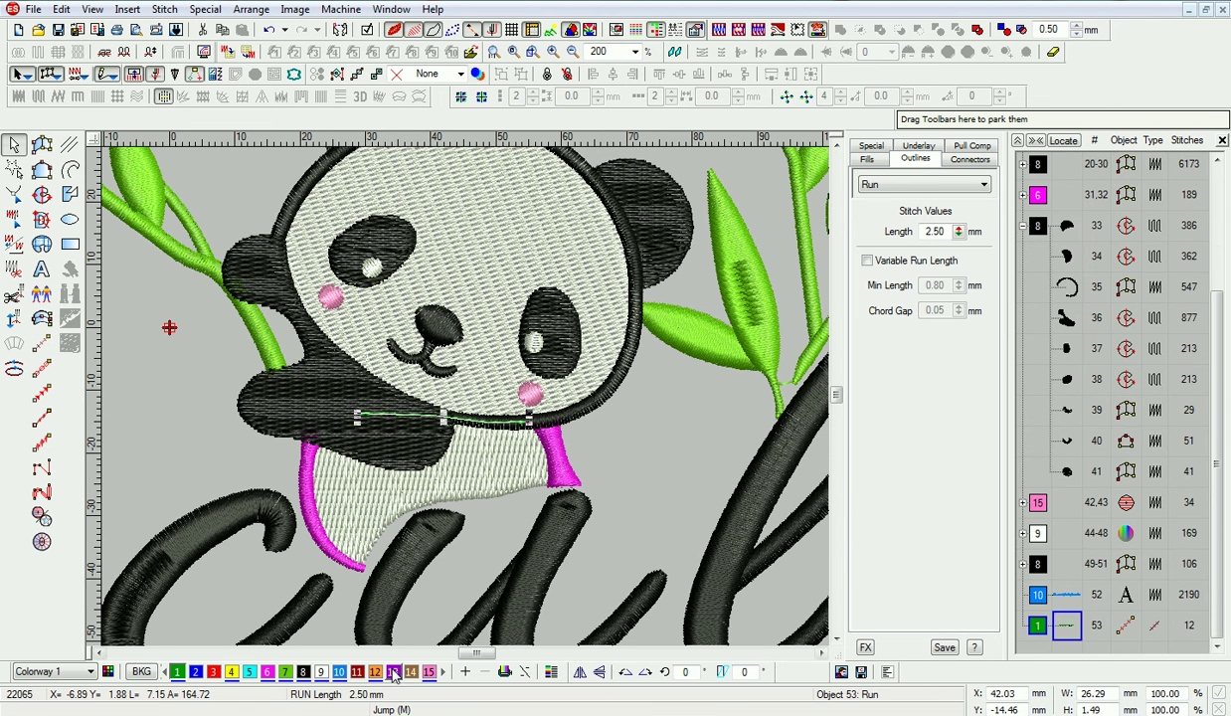
pyautogui.click(266, 672)
pyautogui.moveTo(1076, 633); pyautogui.dragTo(1044, 231)
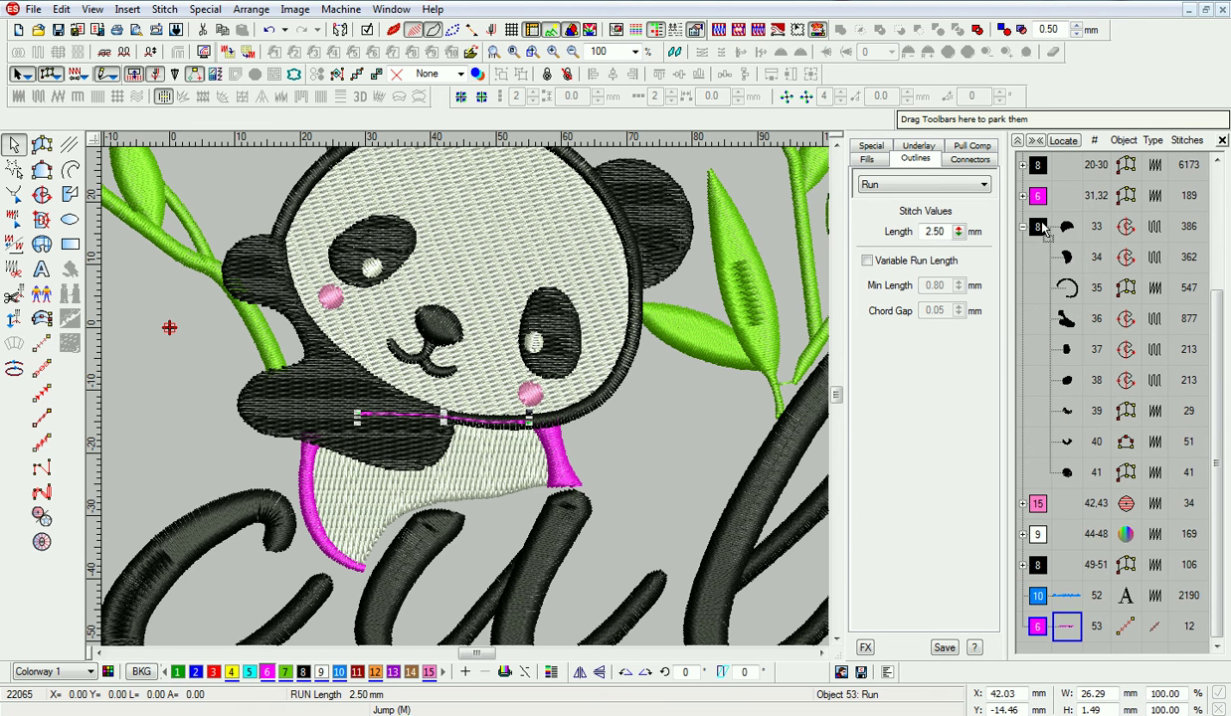
# Remove the connecting run stitch and expand the magenta colour block in the object list.
pyautogui.press('Delete')
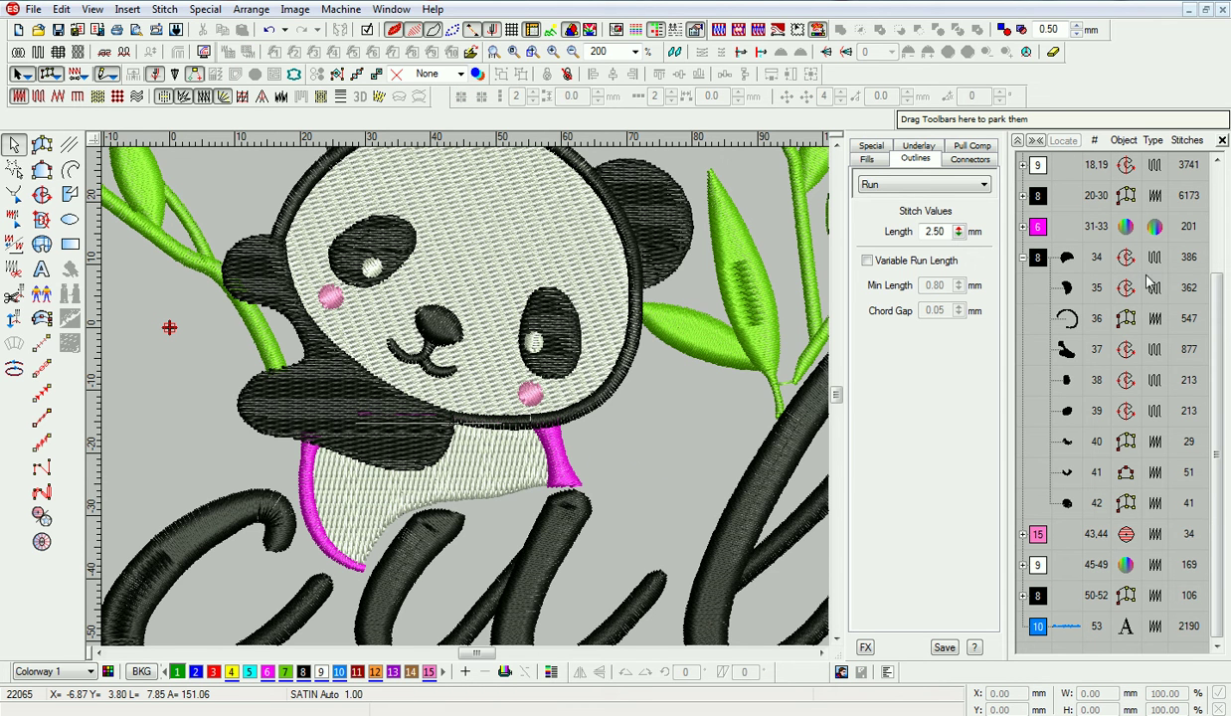
pyautogui.click(1023, 227)
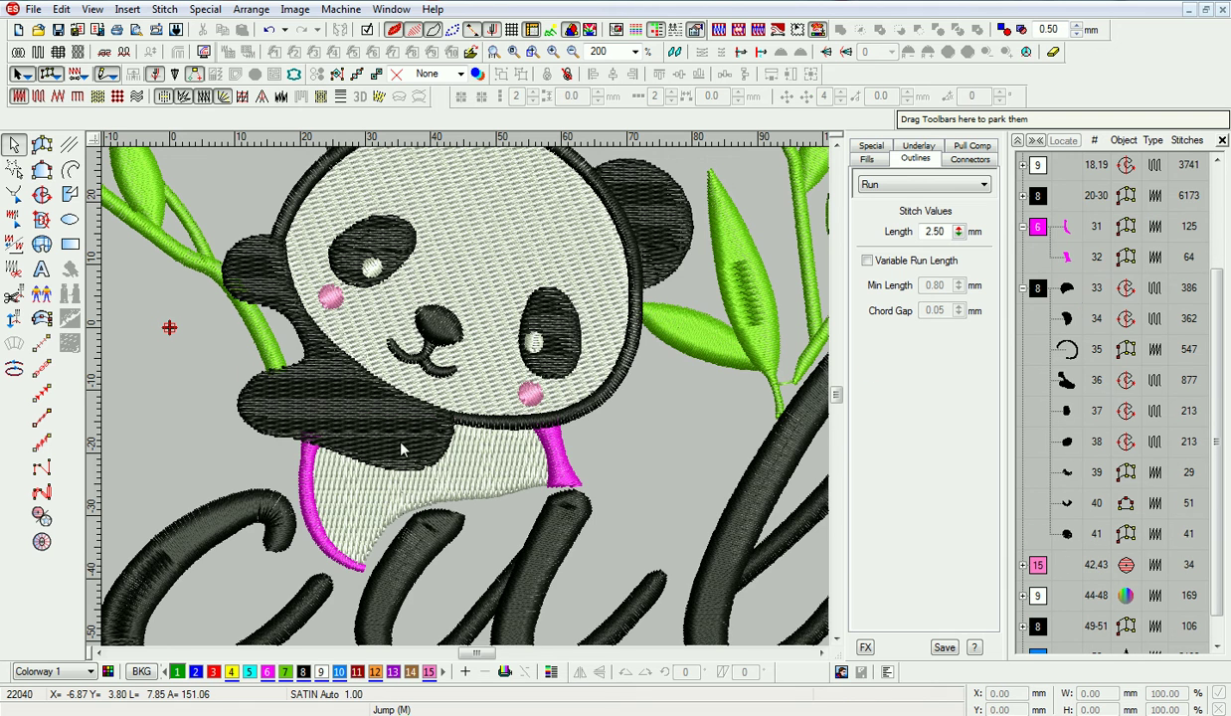
# Move the right curve of the panda's mouth between the two magenta body pieces in the stitch sequence.
pyautogui.press('t')
pyautogui.press('d')
pyautogui.press('d')
pyautogui.press('t')
pyautogui.press('z')
pyautogui.click(387, 340)
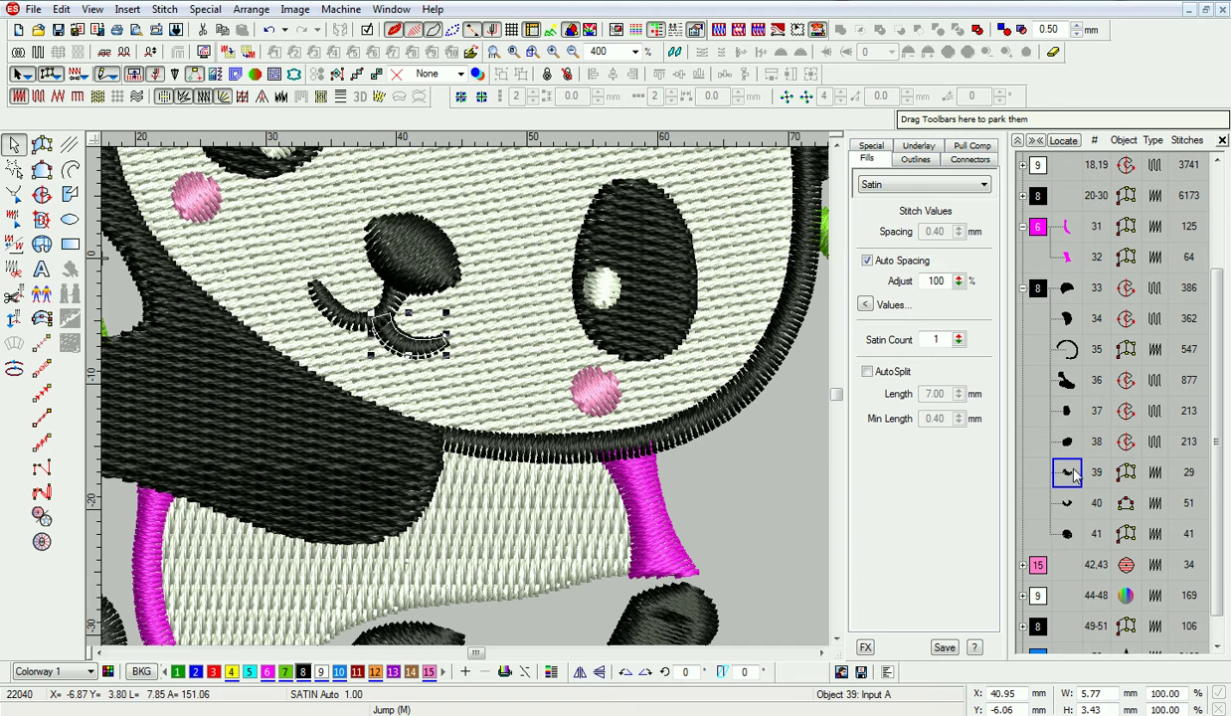
pyautogui.moveTo(1067, 470); pyautogui.dragTo(1073, 302)
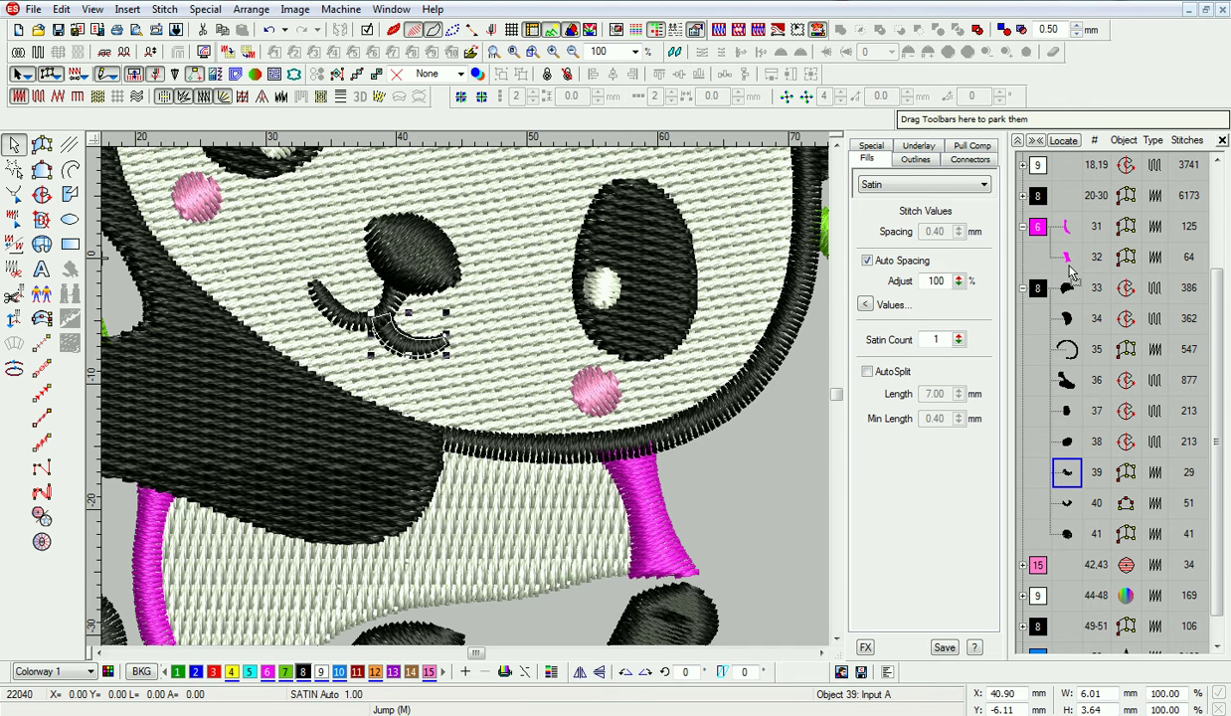
pyautogui.moveTo(1069, 250); pyautogui.dragTo(1069, 248)
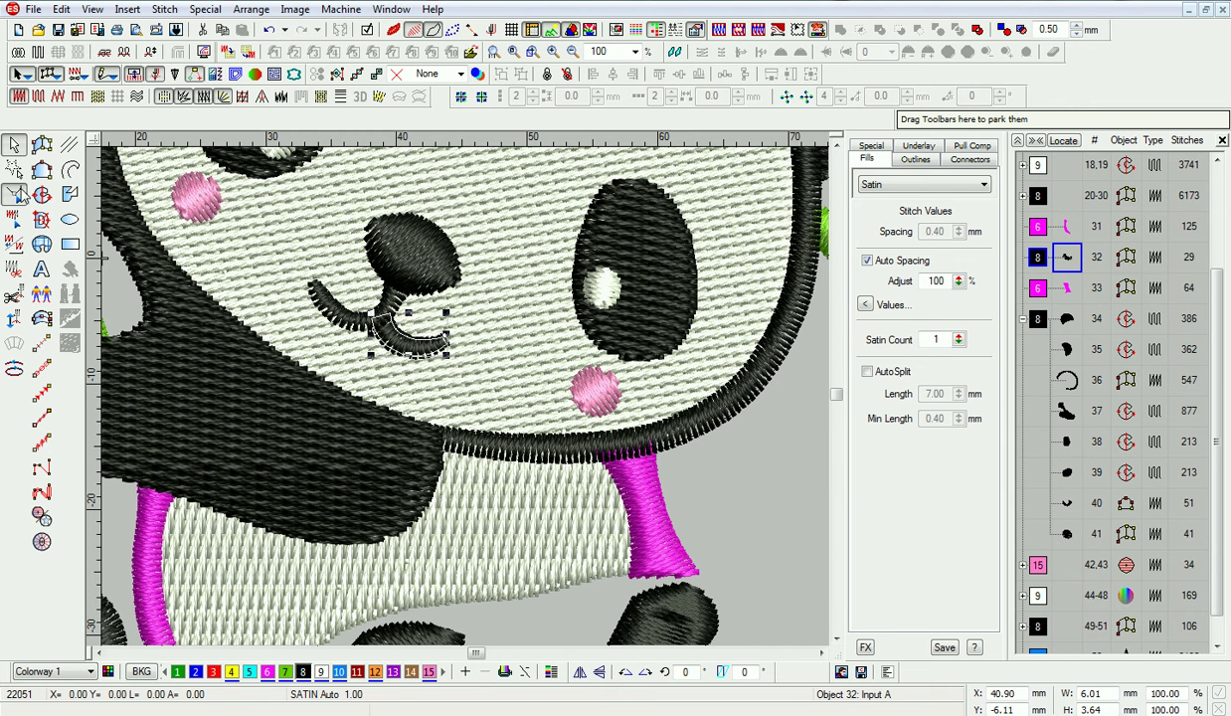
# Reshape the mouth curve to move its stitch connection point to the left, and recolour the curve with thread 6.
pyautogui.click(14, 194)
pyautogui.moveTo(370, 317); pyautogui.dragTo(359, 320)
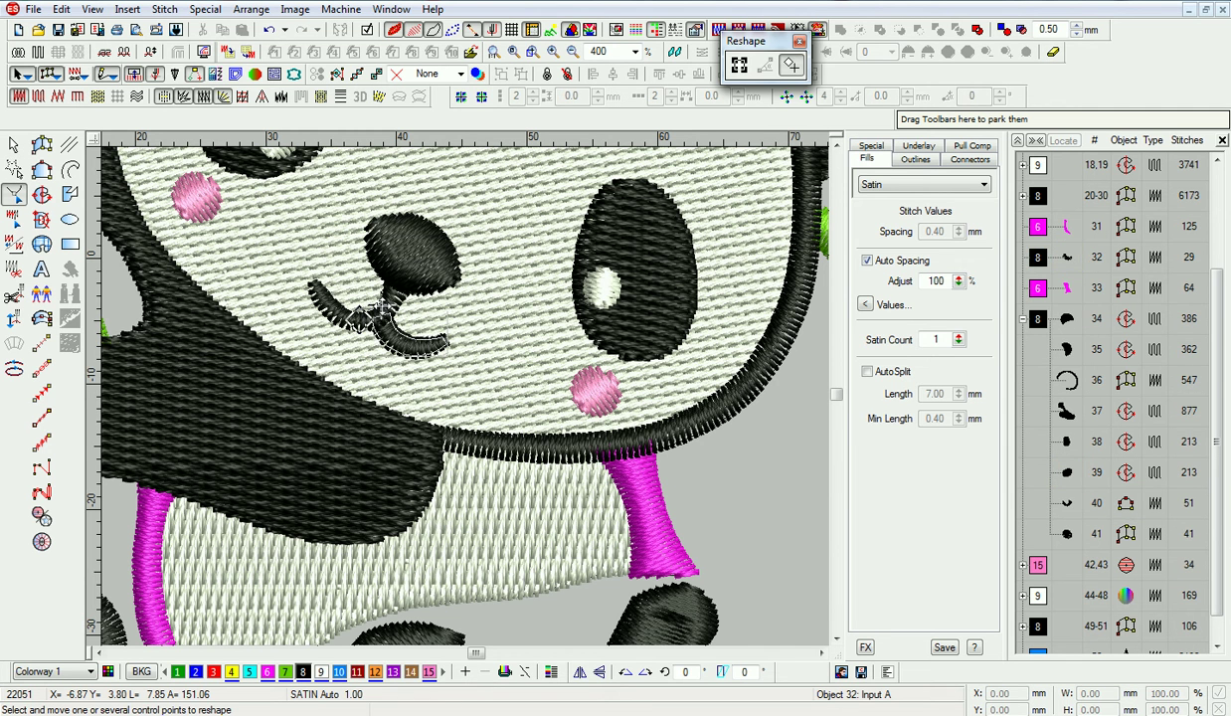
pyautogui.press('Escape')
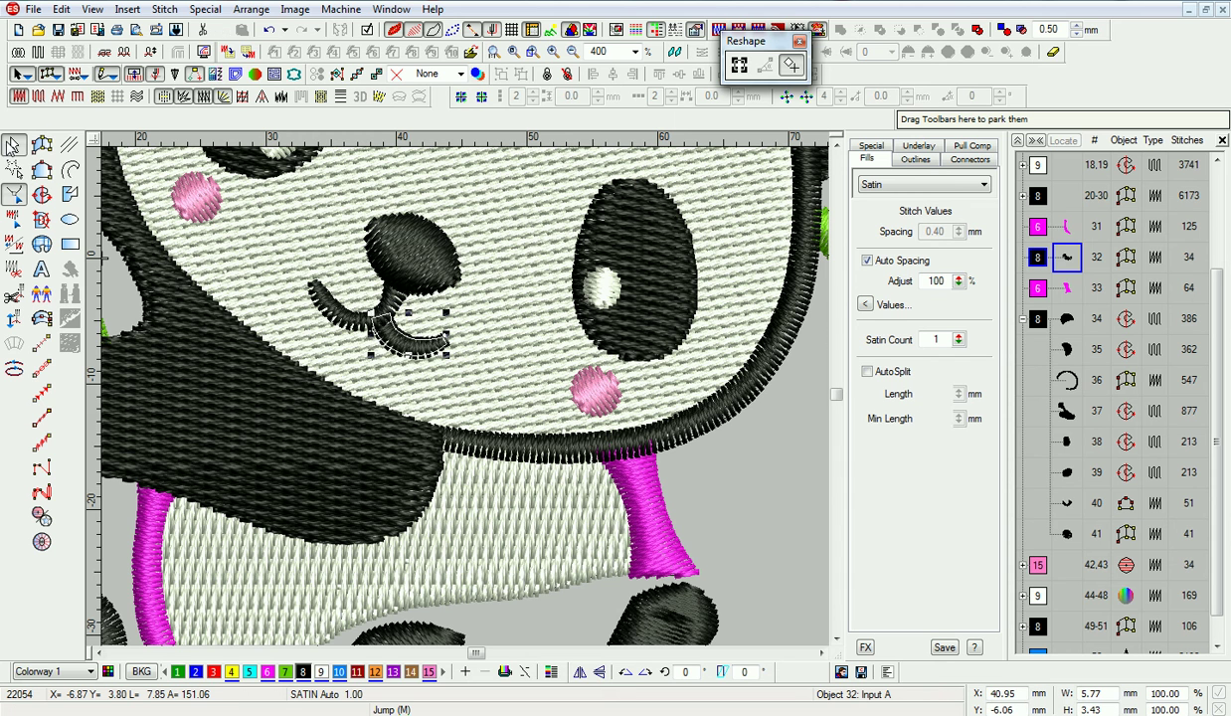
pyautogui.click(267, 670)
pyautogui.click(1066, 288)
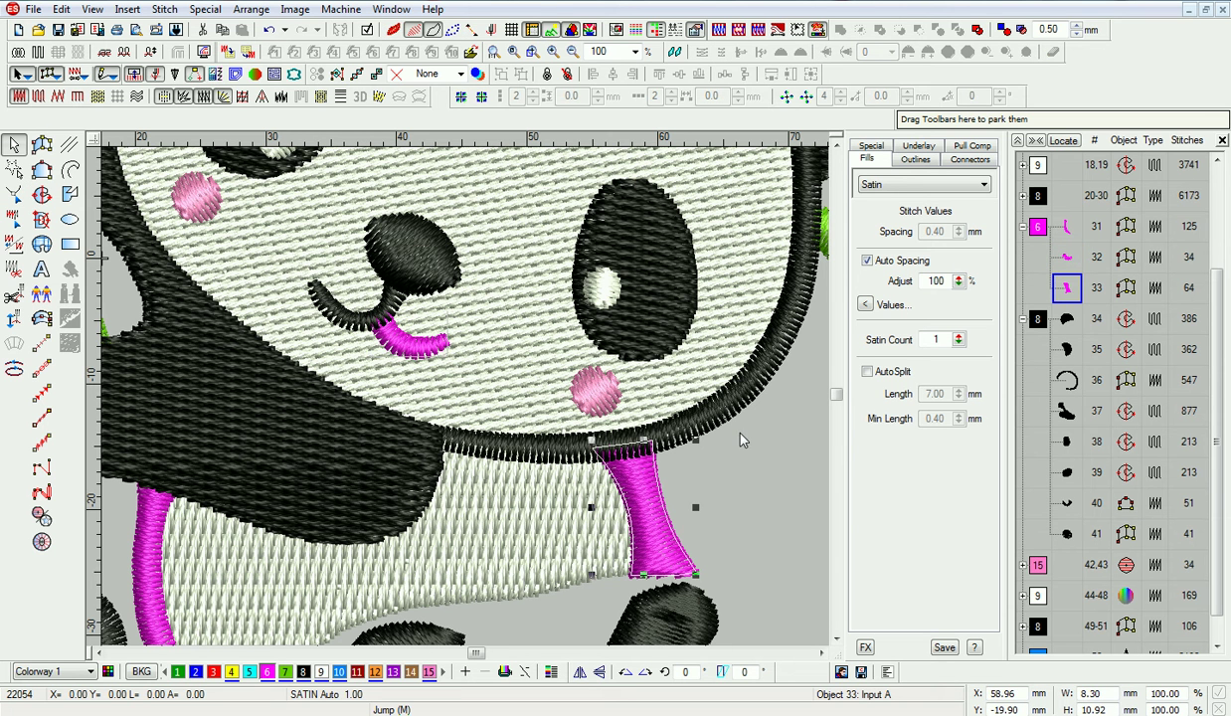
# Move the left mouth curve above the right magenta body piece in the stitch sequence, reshape its stitch connection point and recolour it with thread 6.
pyautogui.click(338, 310)
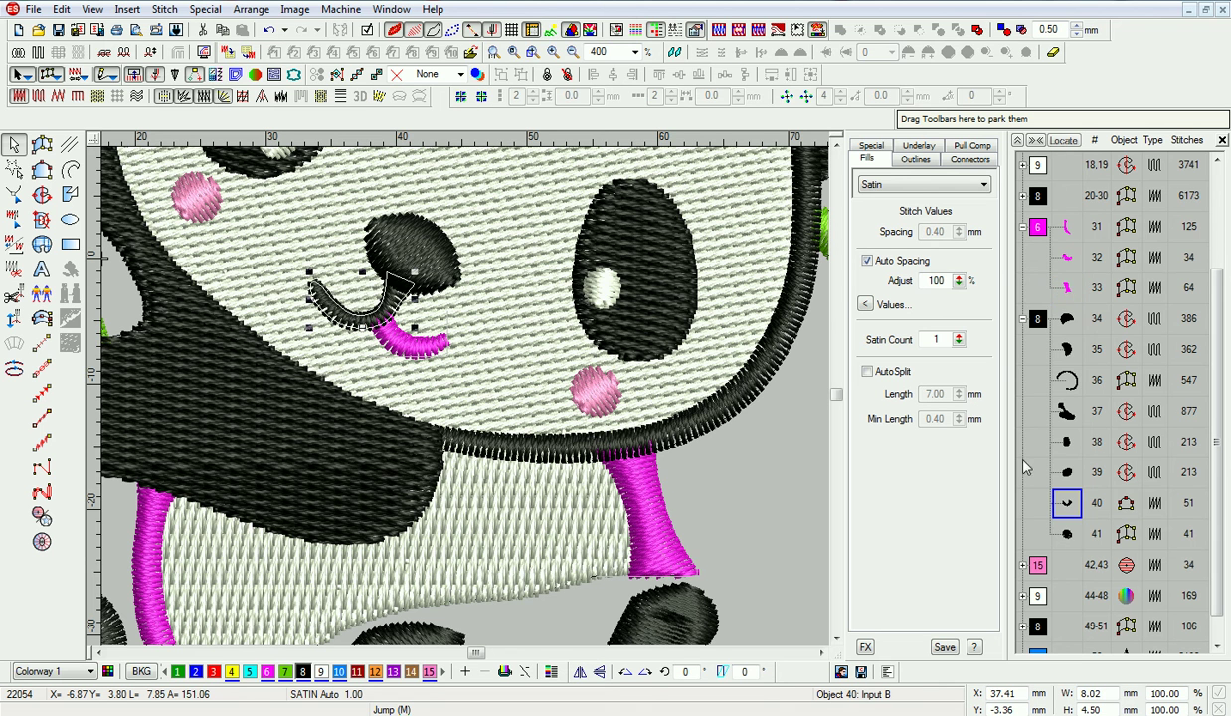
pyautogui.moveTo(1034, 495); pyautogui.dragTo(1036, 280)
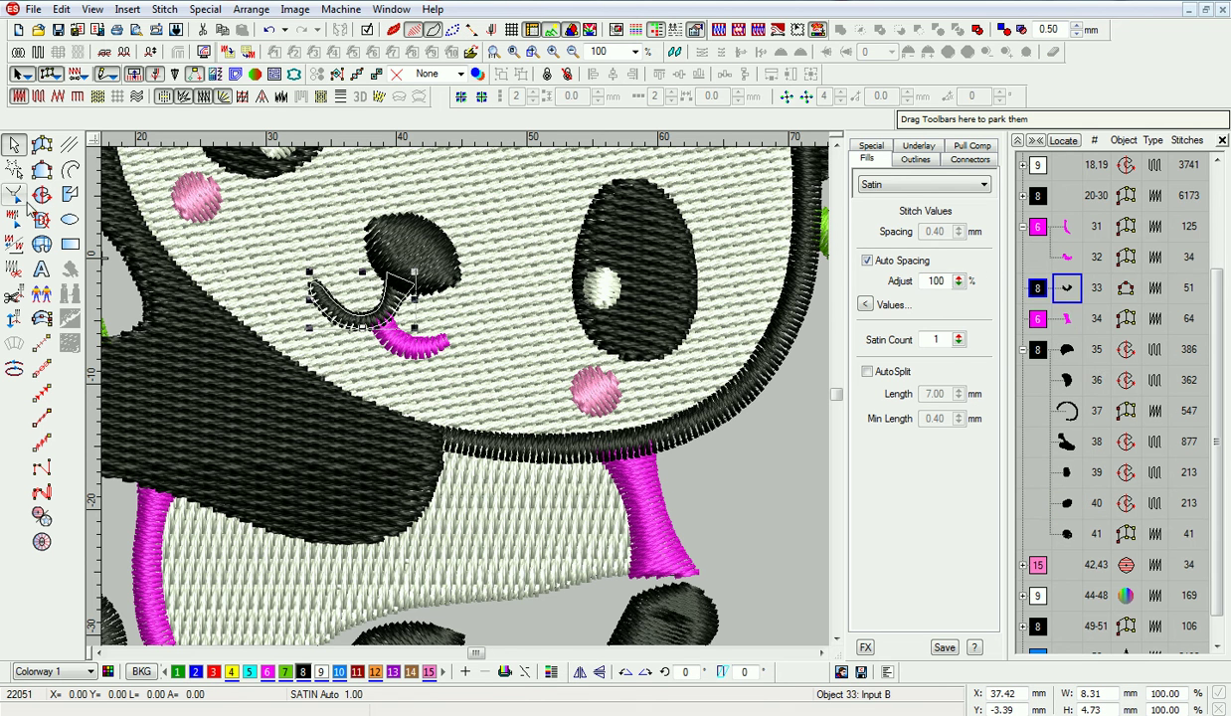
pyautogui.click(14, 194)
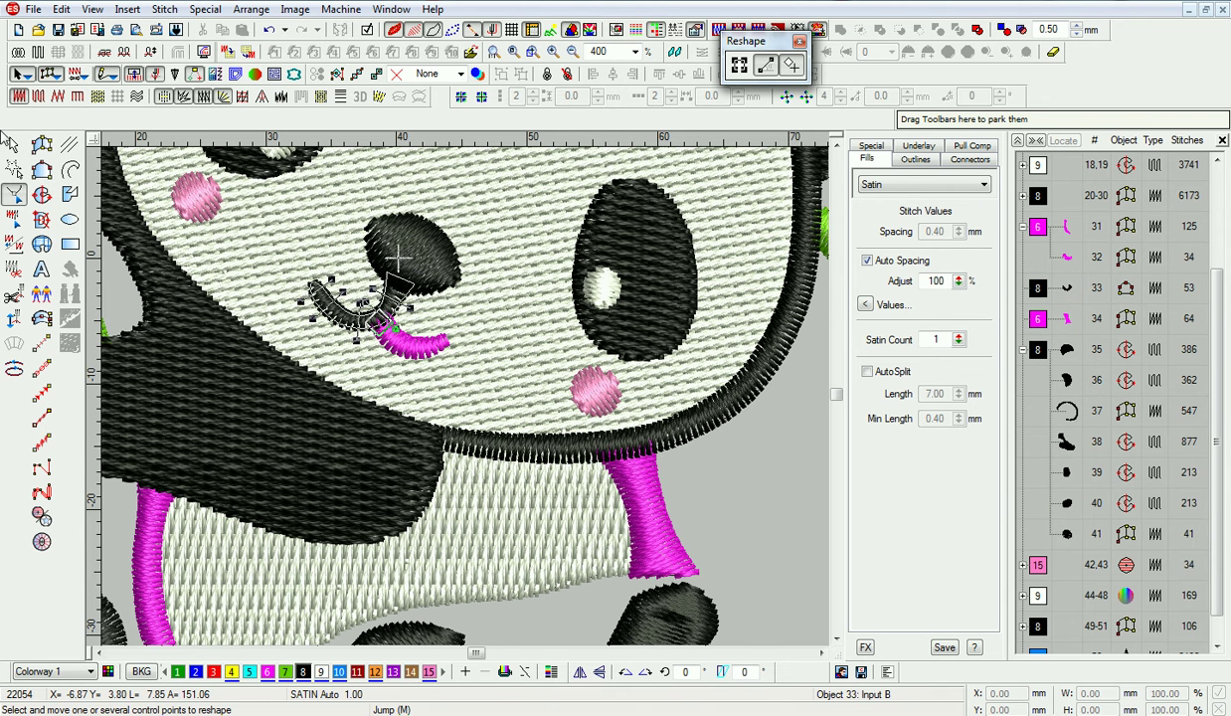
pyautogui.press('Escape')
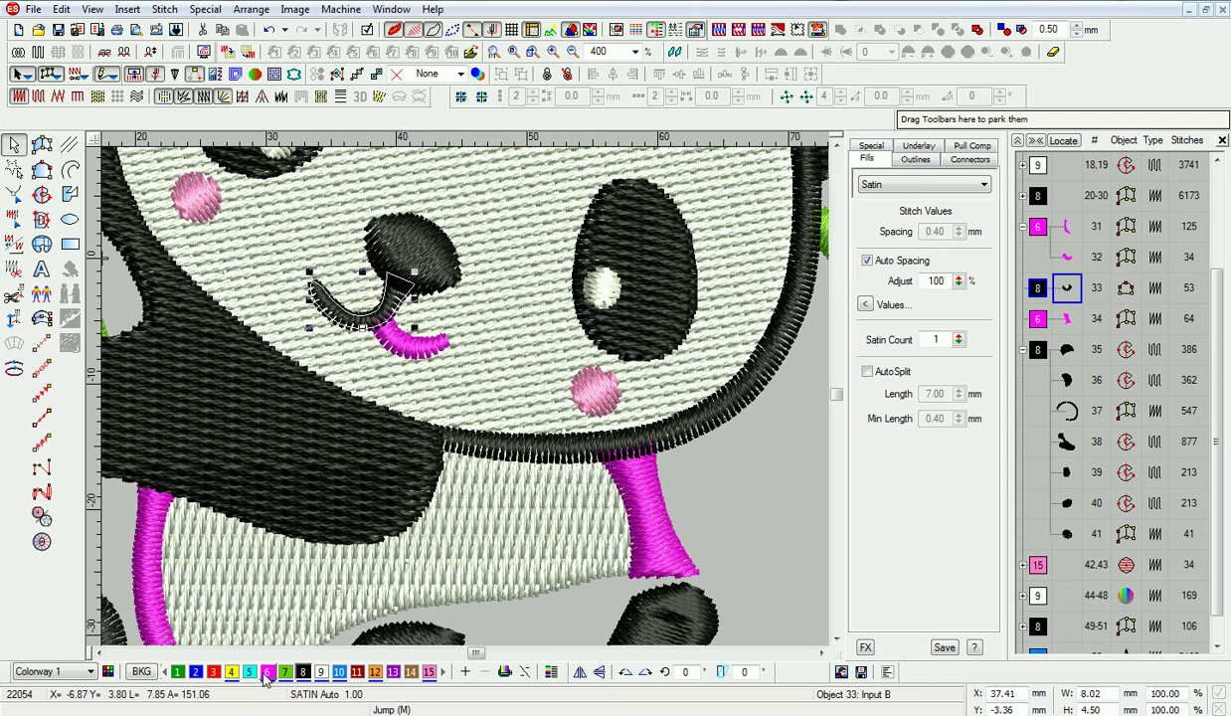
pyautogui.click(267, 672)
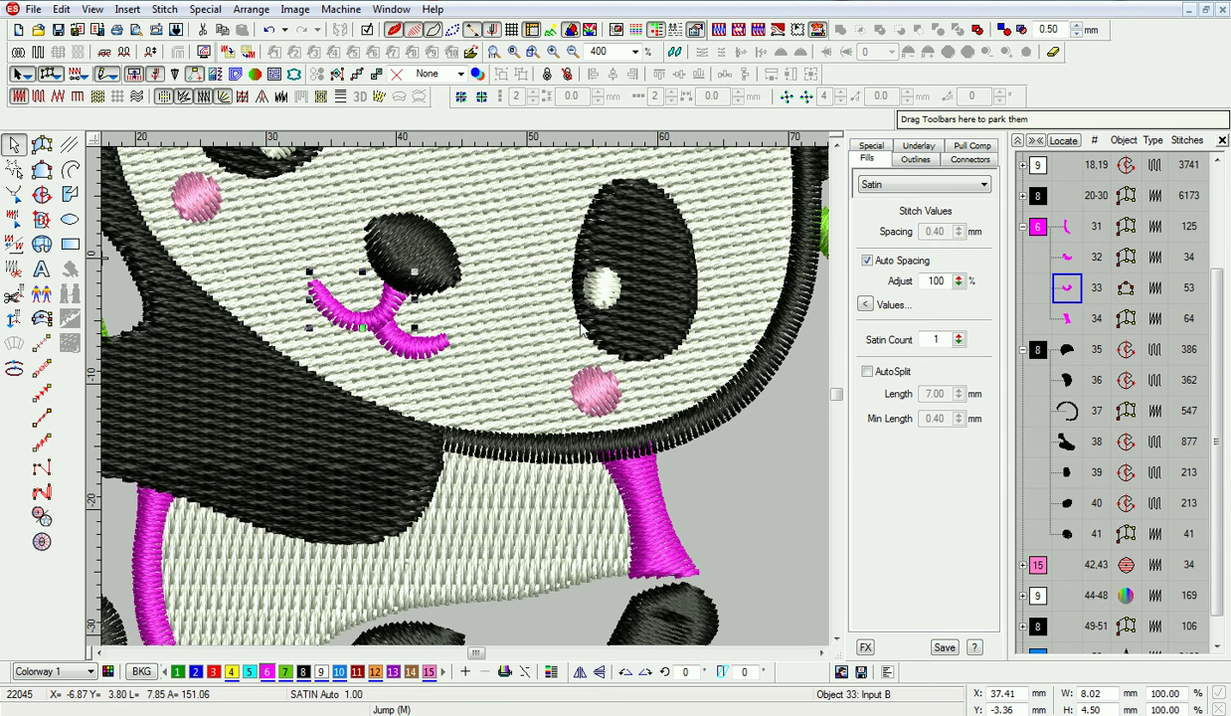
# Move the panda's nose to follow the mouth curves and the right magenta body piece to follow the head outline in the stitch sequence.
pyautogui.click(403, 242)
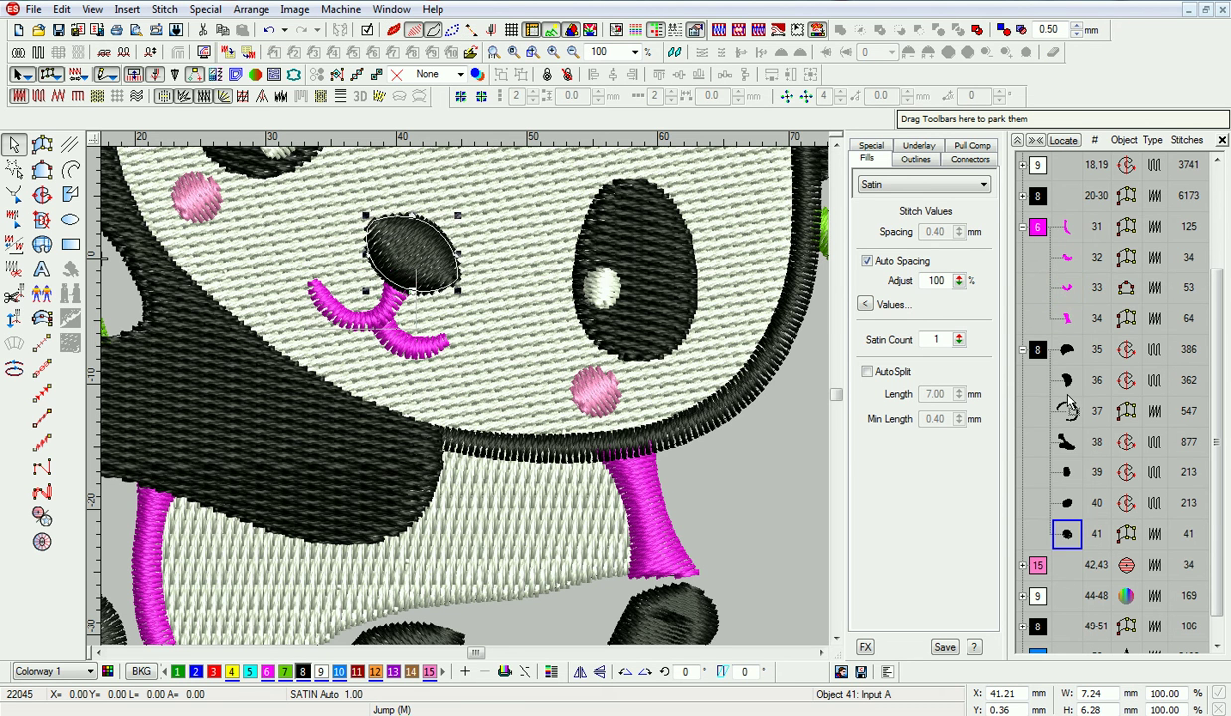
pyautogui.moveTo(1071, 335); pyautogui.dragTo(1070, 365)
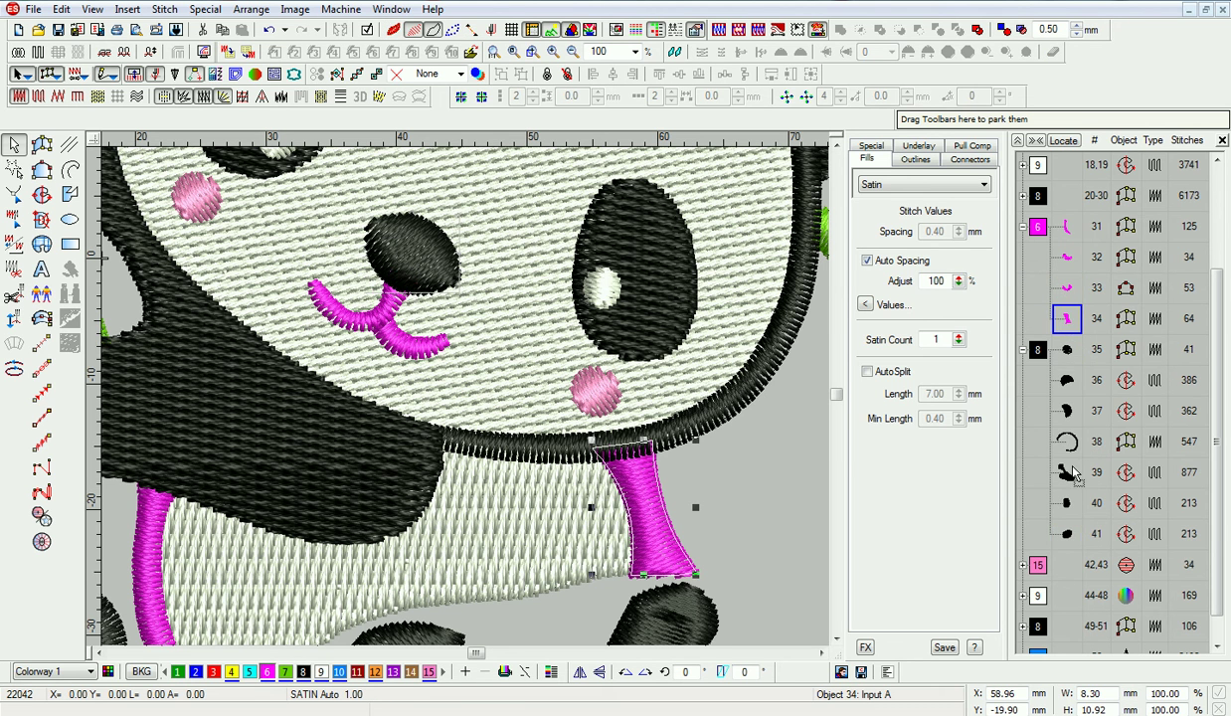
pyautogui.moveTo(1072, 473); pyautogui.dragTo(1071, 459)
pyautogui.click(1034, 320)
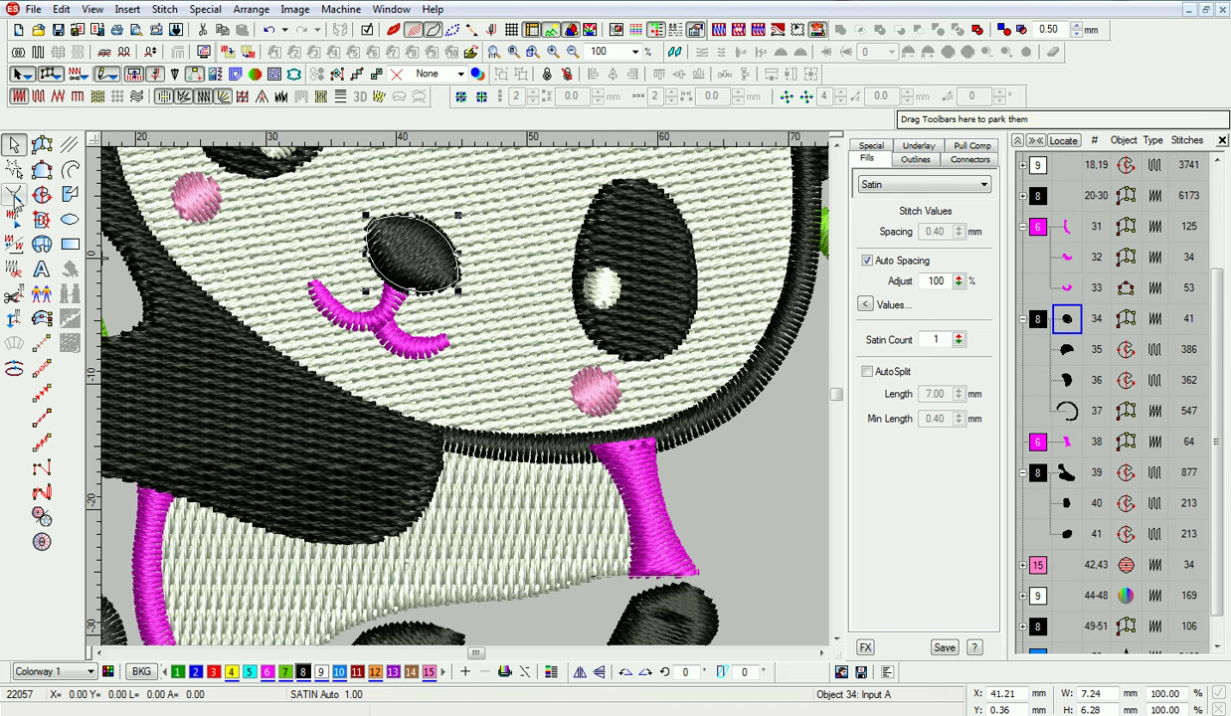
# Reshape the nose to move its stitch connection point to its lower right edge, and recolour the nose with thread 6.
pyautogui.click(14, 194)
pyautogui.moveTo(452, 284); pyautogui.dragTo(460, 281)
pyautogui.press('Return')
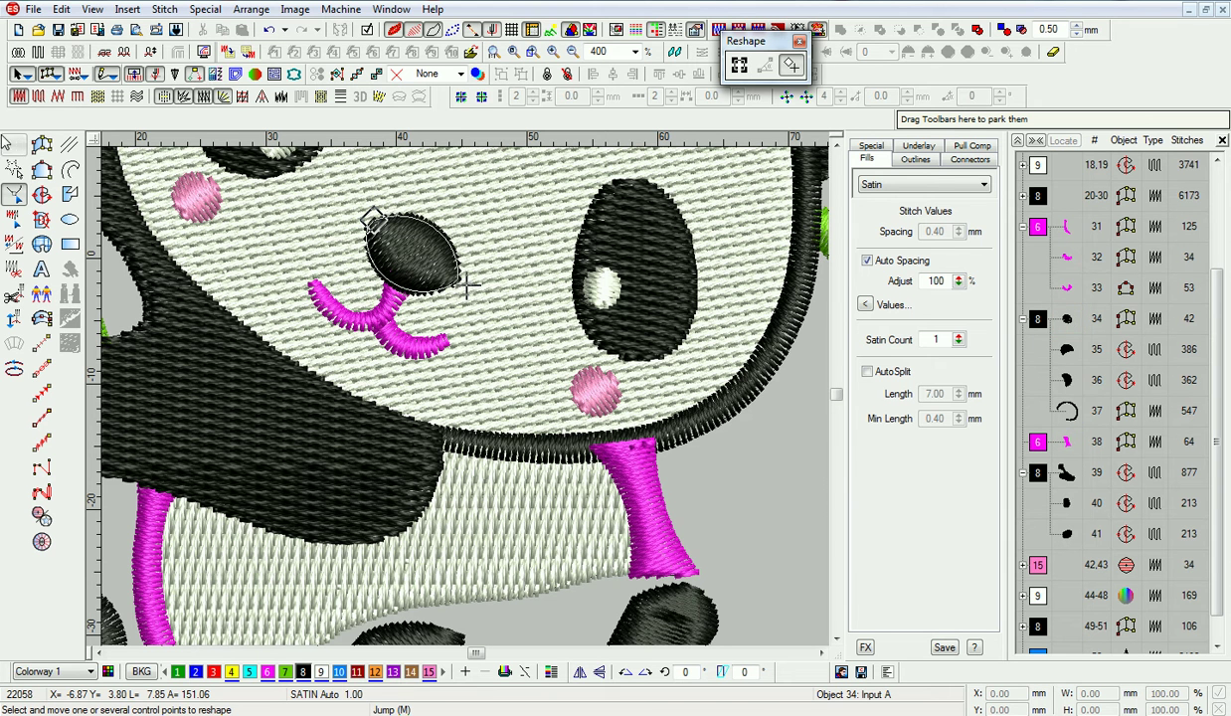
pyautogui.press('Escape')
pyautogui.click(267, 671)
# Centre the right eye patch's connection point above it, recolour the patch with thread 6 and place it after the nose in the sequence.
pyautogui.click(619, 238)
pyautogui.click(14, 193)
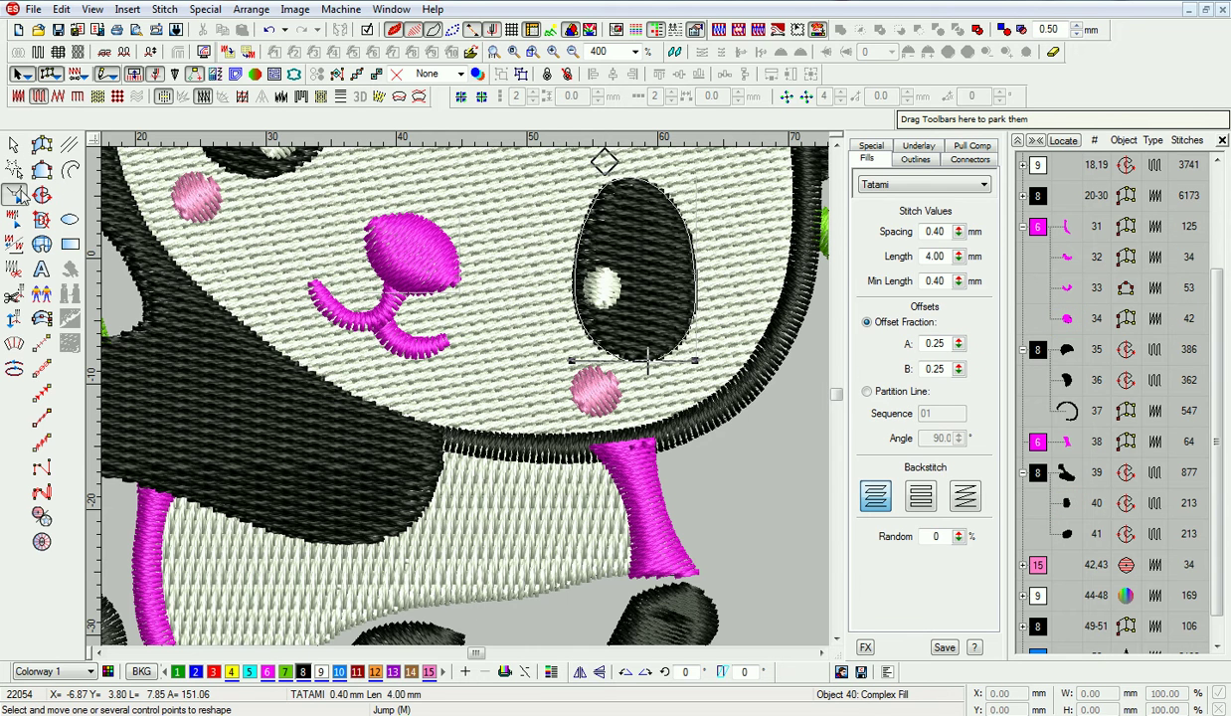
pyautogui.moveTo(604, 161); pyautogui.dragTo(632, 162)
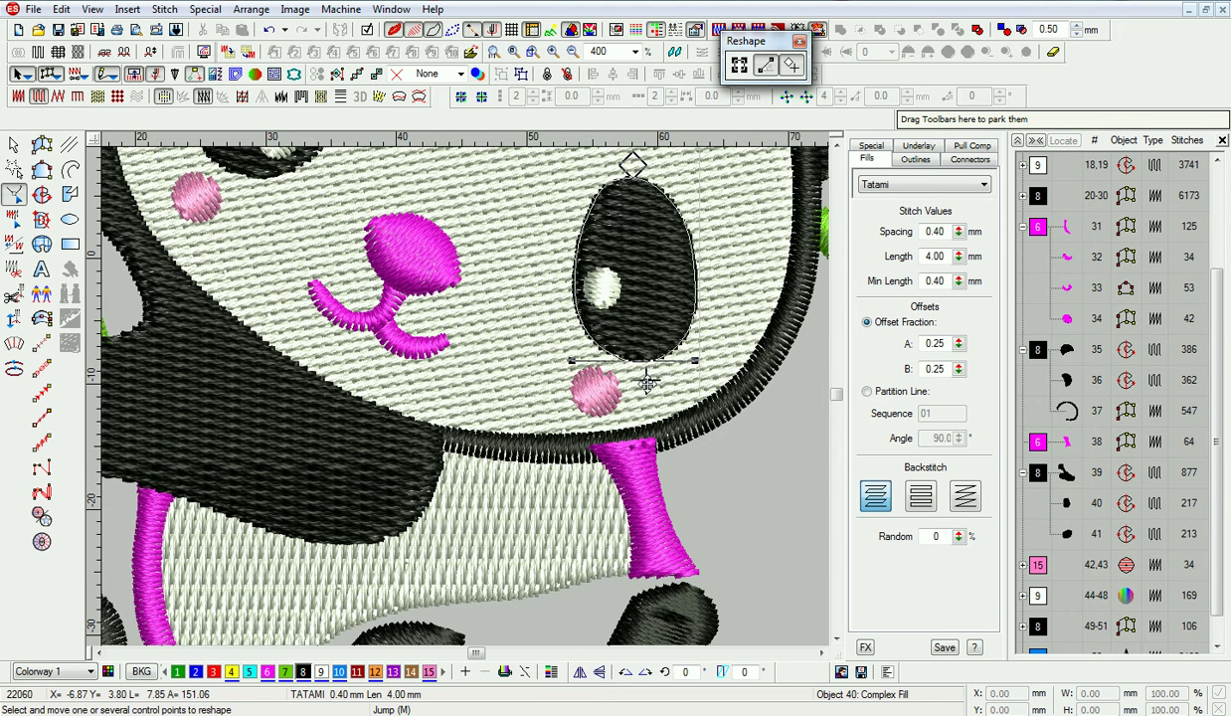
pyautogui.press('Escape')
pyautogui.moveTo(1073, 512); pyautogui.dragTo(1068, 349)
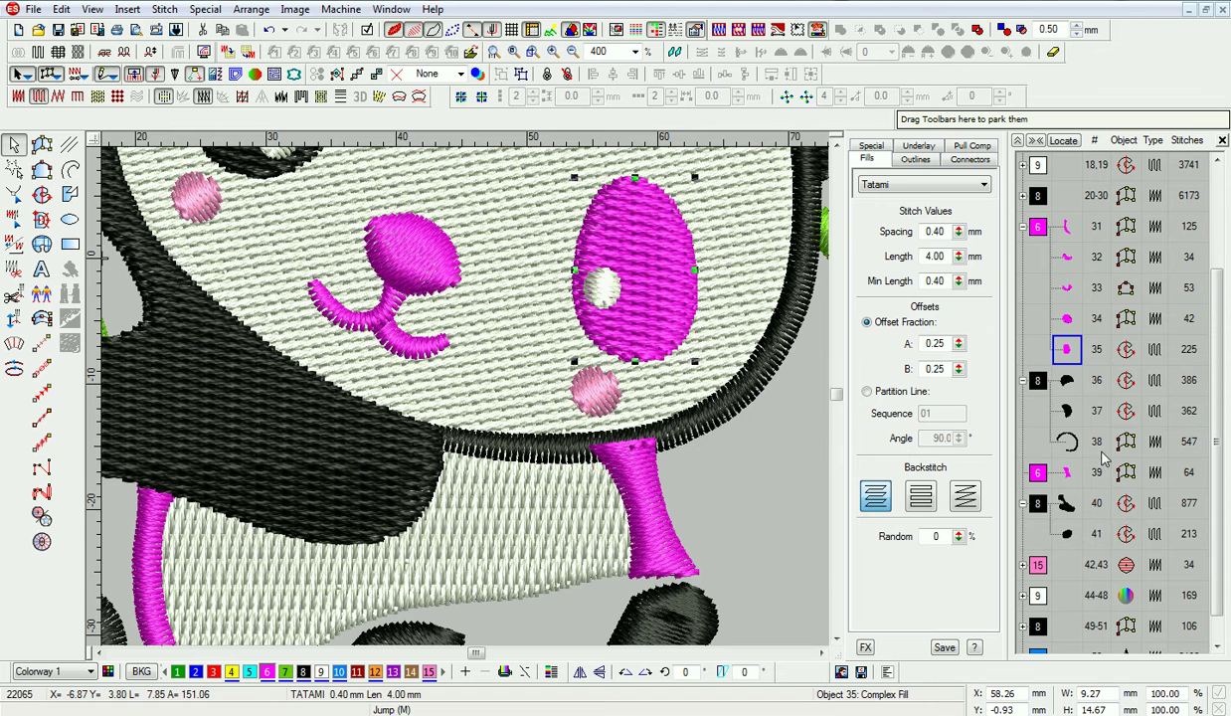
# Move the right magenta body piece directly after the right eye patch in the sequence and shift its stitch connection point to the head outline.
pyautogui.moveTo(1067, 471); pyautogui.dragTo(1066, 376)
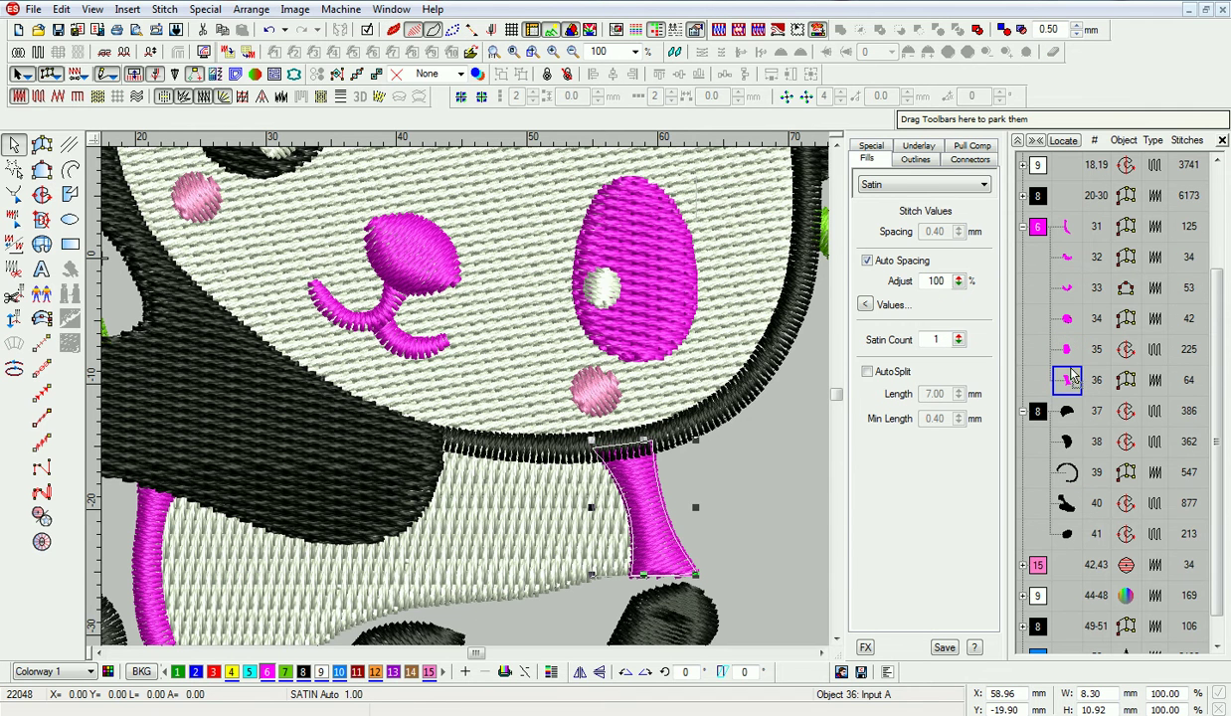
pyautogui.click(17, 195)
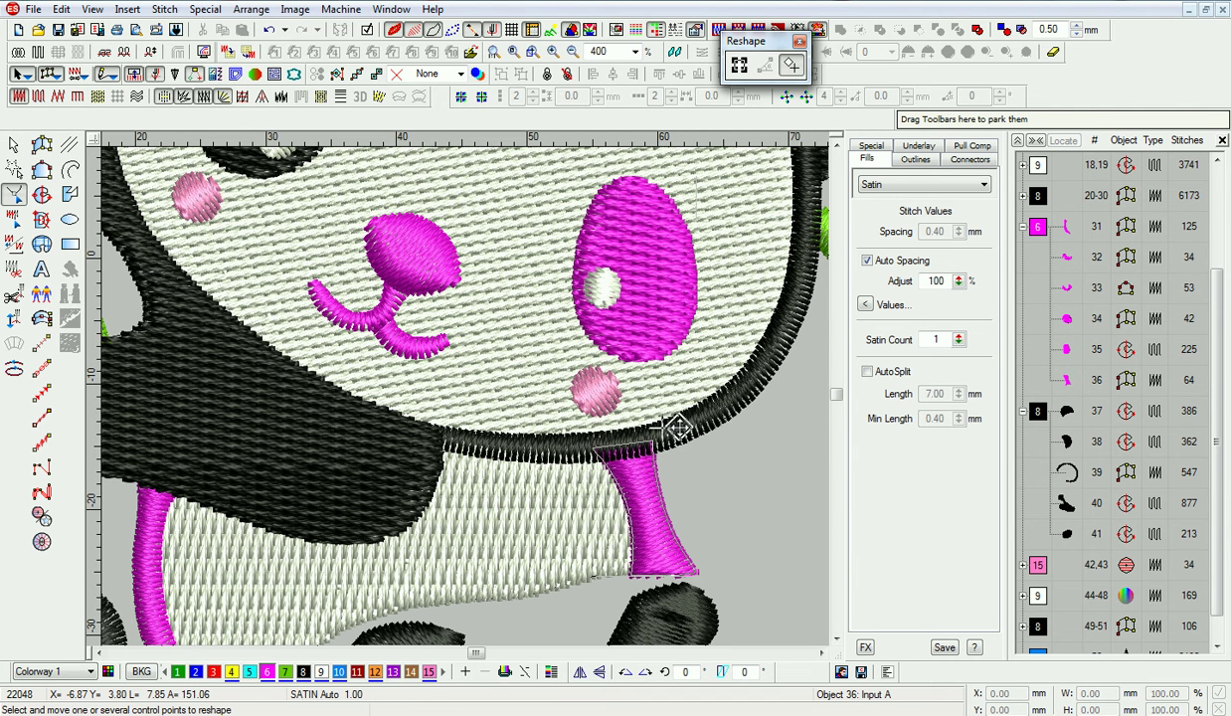
pyautogui.click(14, 145)
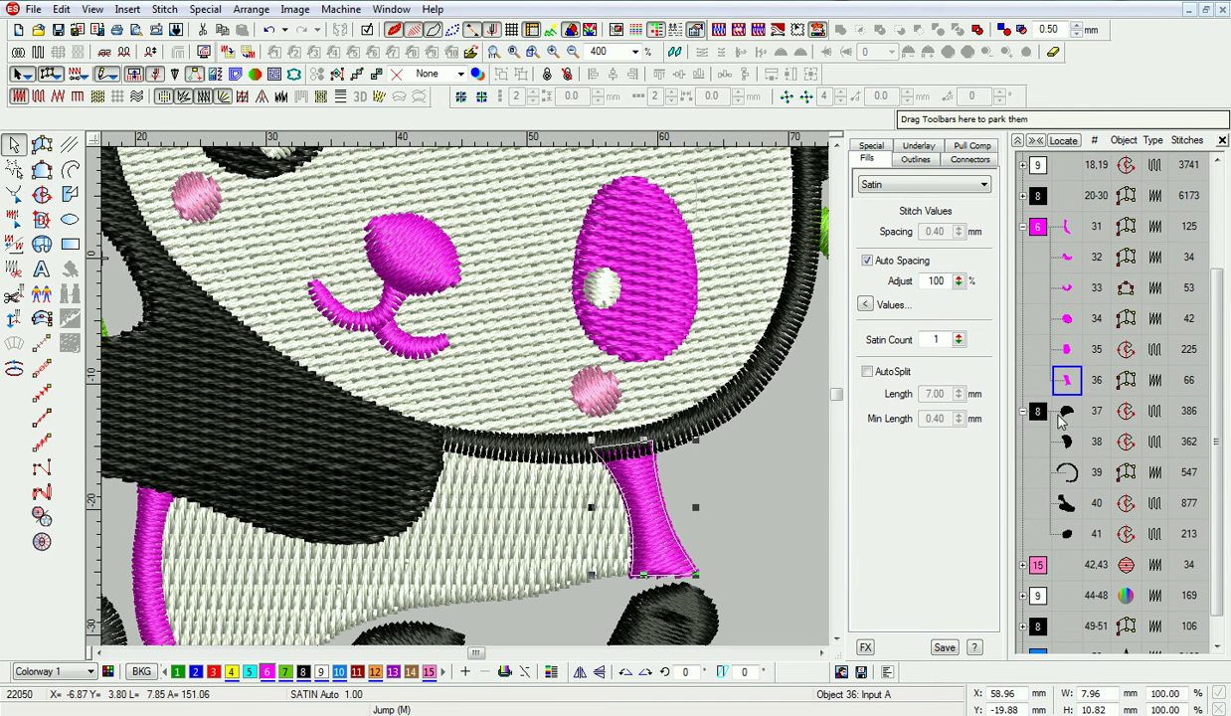
# Draw a connecting run stitch along the lower right head outline from the right body piece up to the right ear.
pyautogui.hotkey('shift', 'z')
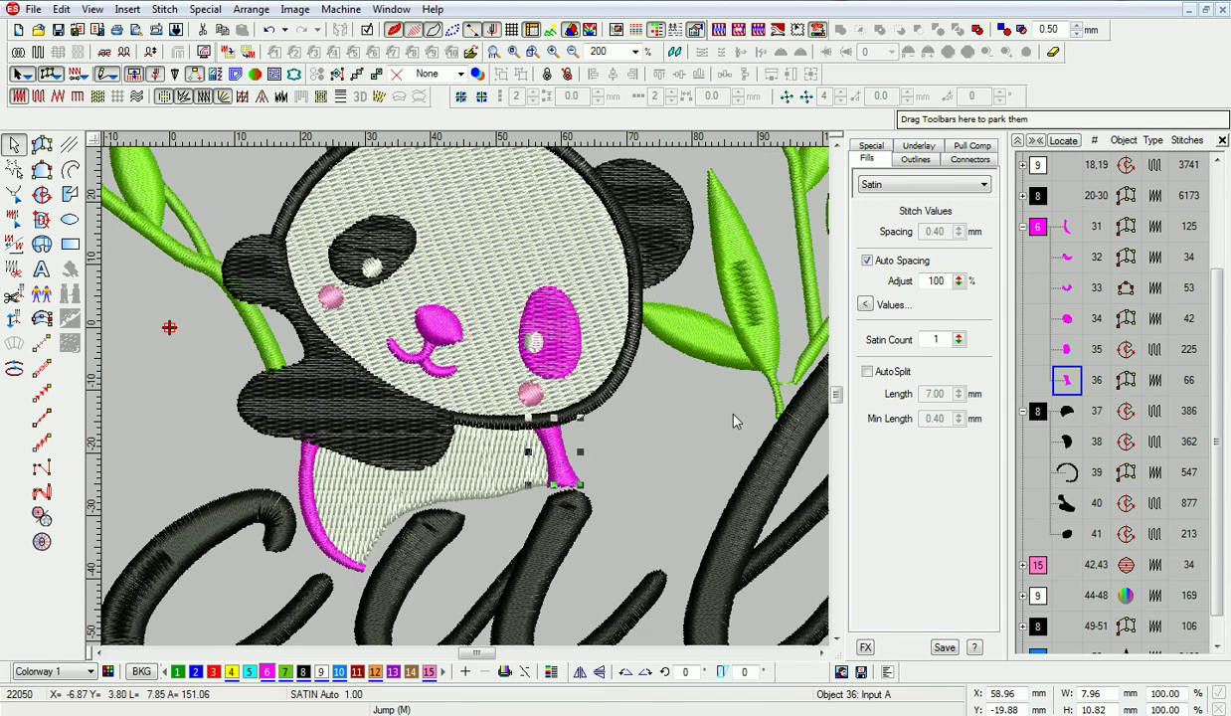
pyautogui.click(701, 438)
pyautogui.scroll(1, 652, 539)
pyautogui.scroll(-1, 652, 540)
pyautogui.scroll(2, 651, 540)
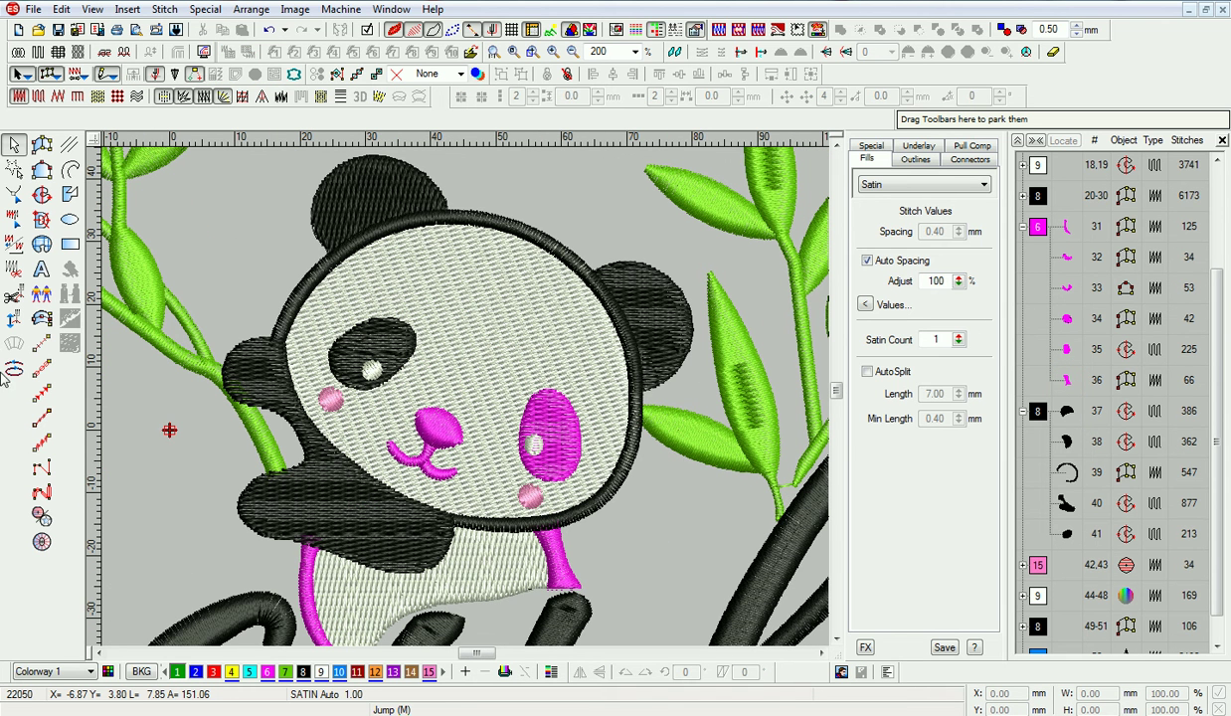
pyautogui.click(42, 343)
pyautogui.click(562, 517)
pyautogui.click(594, 490)
pyautogui.rightClick(636, 433)
pyautogui.rightClick(636, 393)
pyautogui.press('Return')
pyautogui.press('Escape')
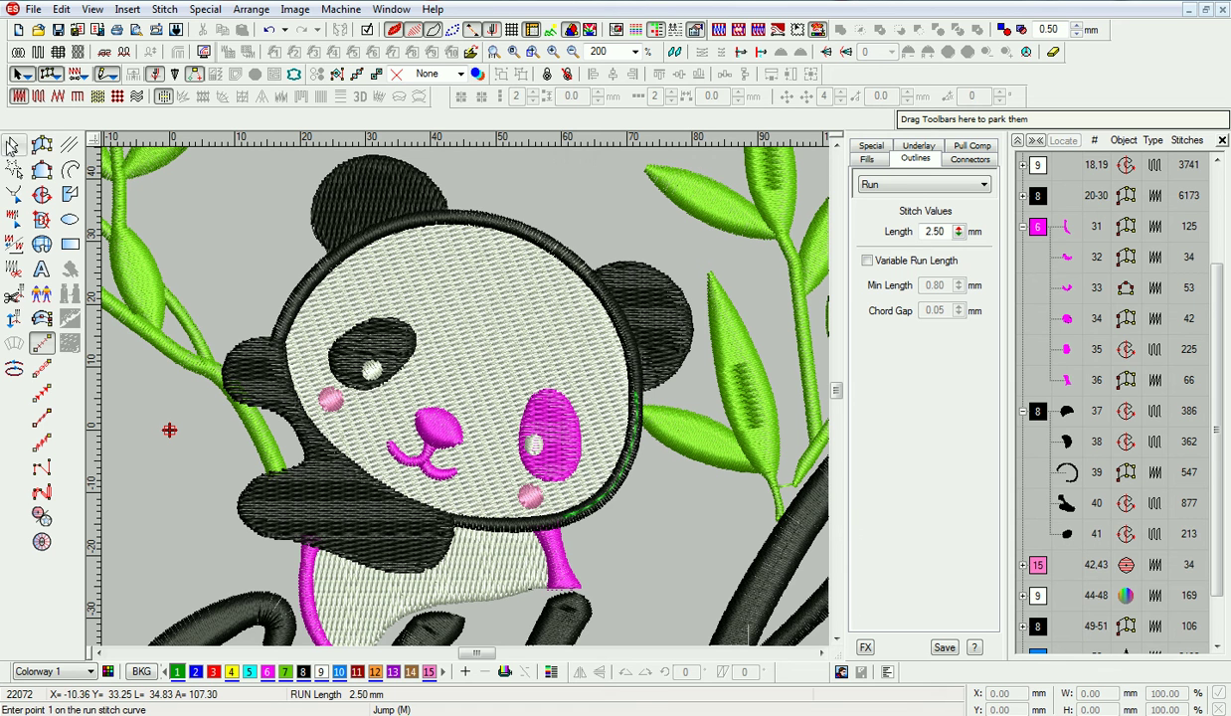
# Recolour the new run stitch with thread 6 and move it after the right magenta body piece in the stitch sequence.
pyautogui.click(267, 672)
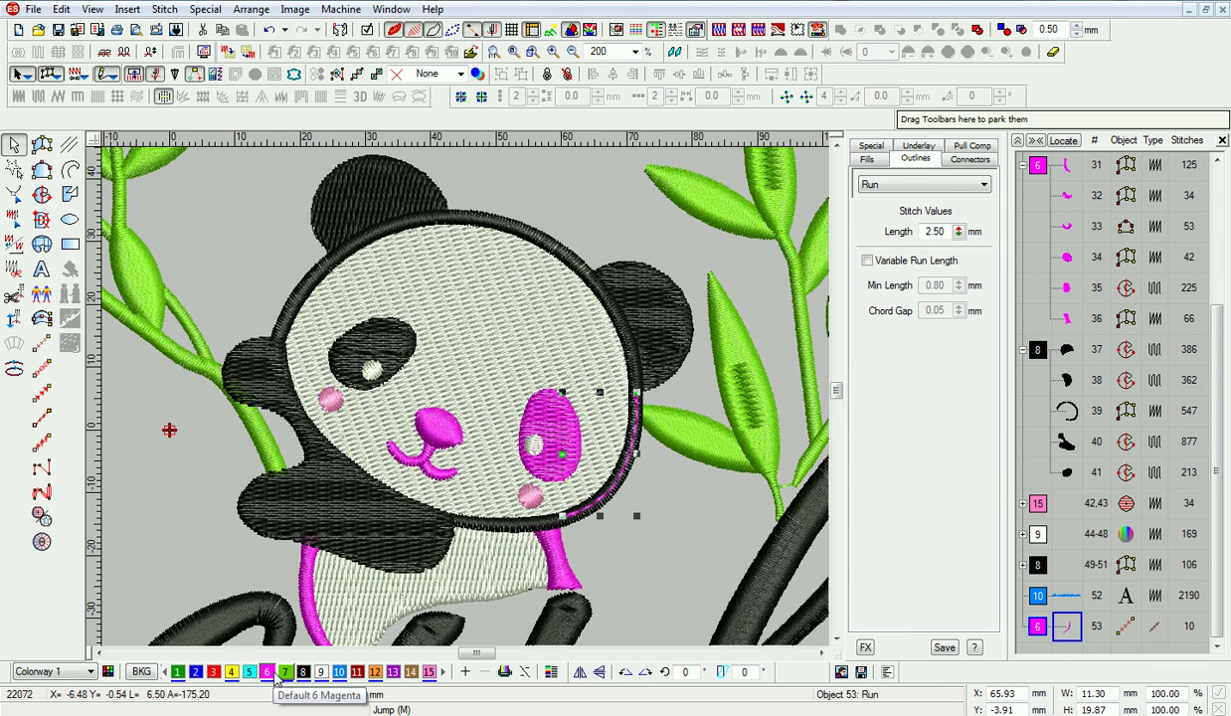
pyautogui.click(1077, 631)
pyautogui.moveTo(1074, 328); pyautogui.dragTo(1074, 333)
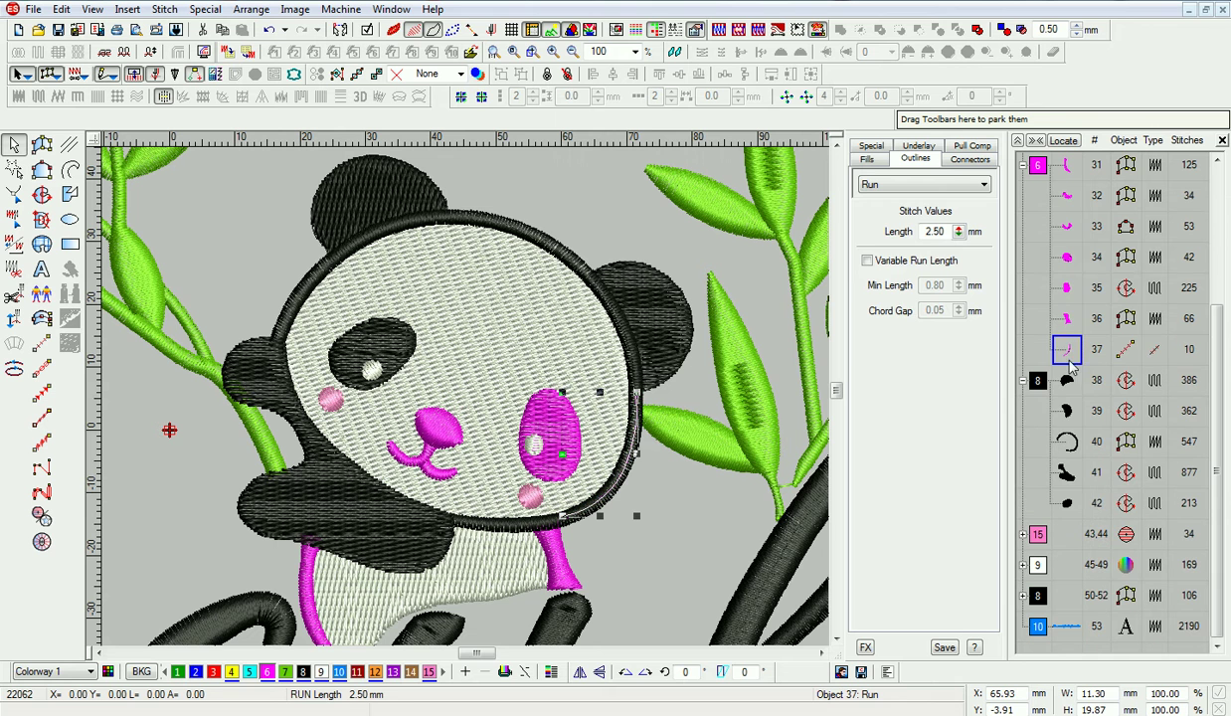
# Place the right ear before the left ear in the stitch sequence and move its stitch connection point to the ear's lower end.
pyautogui.click(1063, 384)
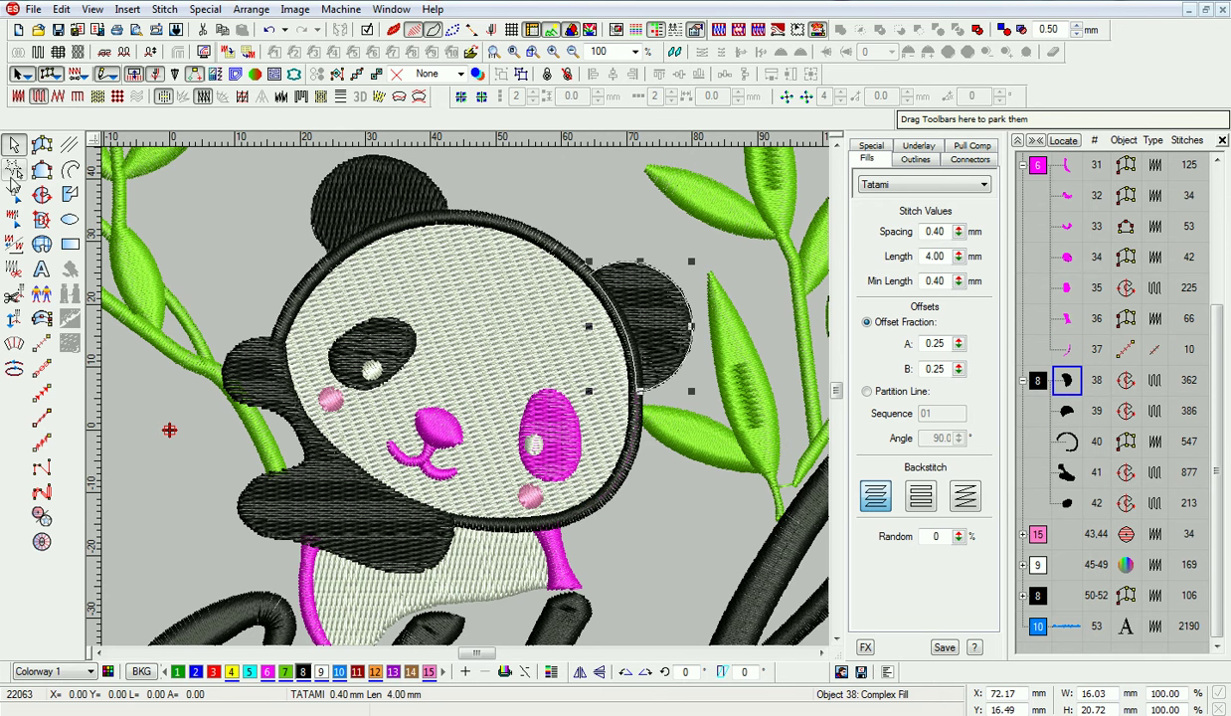
pyautogui.click(12, 171)
pyautogui.click(12, 195)
pyautogui.moveTo(679, 348)
pyautogui.mouseDown()
pyautogui.moveTo(559, 258)
pyautogui.moveTo(593, 290)
pyautogui.moveTo(639, 411)
pyautogui.mouseUp()
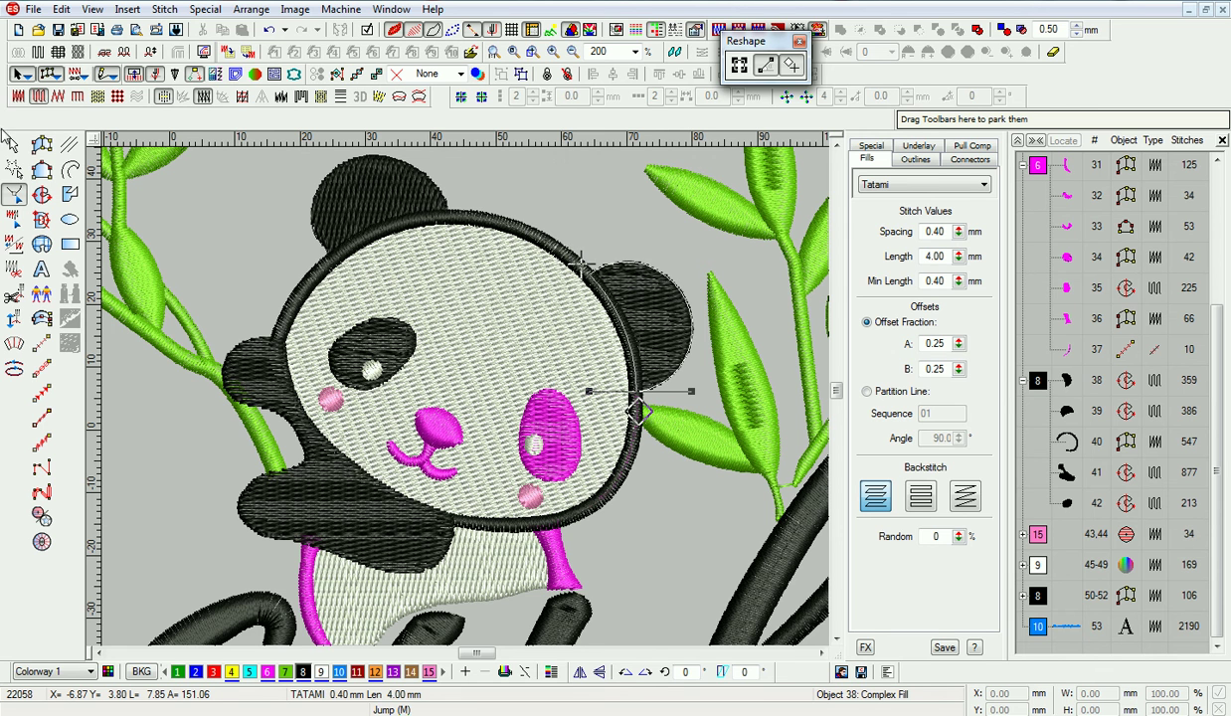
pyautogui.click(13, 145)
# Set the right ear's fill angle to 90° and move its connection points to the ear's outer edge and the upper head outline.
pyautogui.click(871, 147)
pyautogui.doubleClick(945, 256)
pyautogui.write('90')
pyautogui.press('Return')
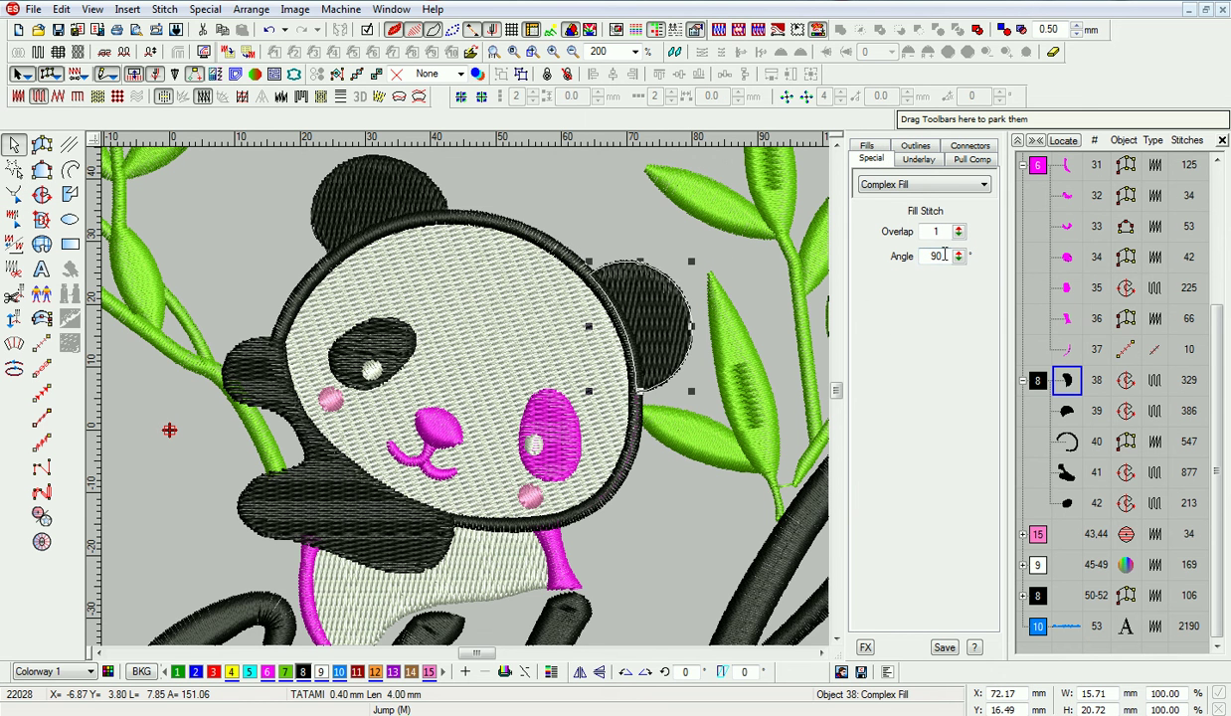
pyautogui.click(14, 194)
pyautogui.moveTo(646, 410); pyautogui.dragTo(703, 329)
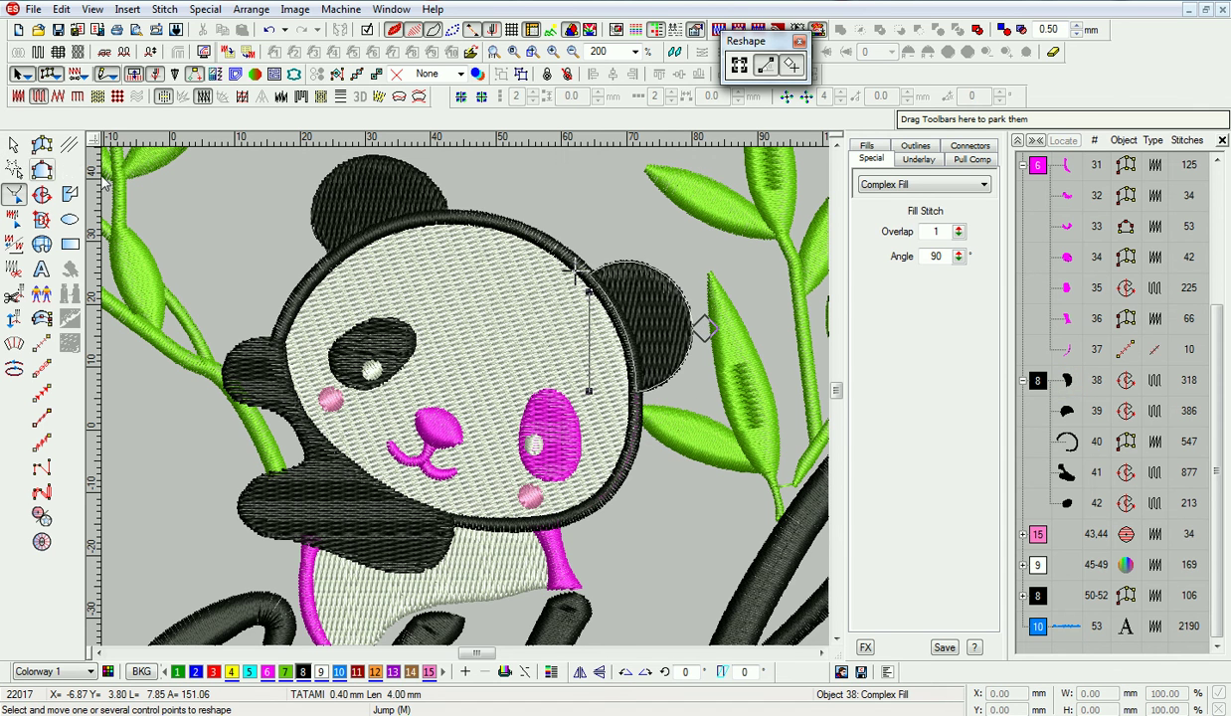
pyautogui.press('Escape')
# Draw a connecting run stitch along the top of the head outline from the right ear to the left ear.
pyautogui.click(1067, 413)
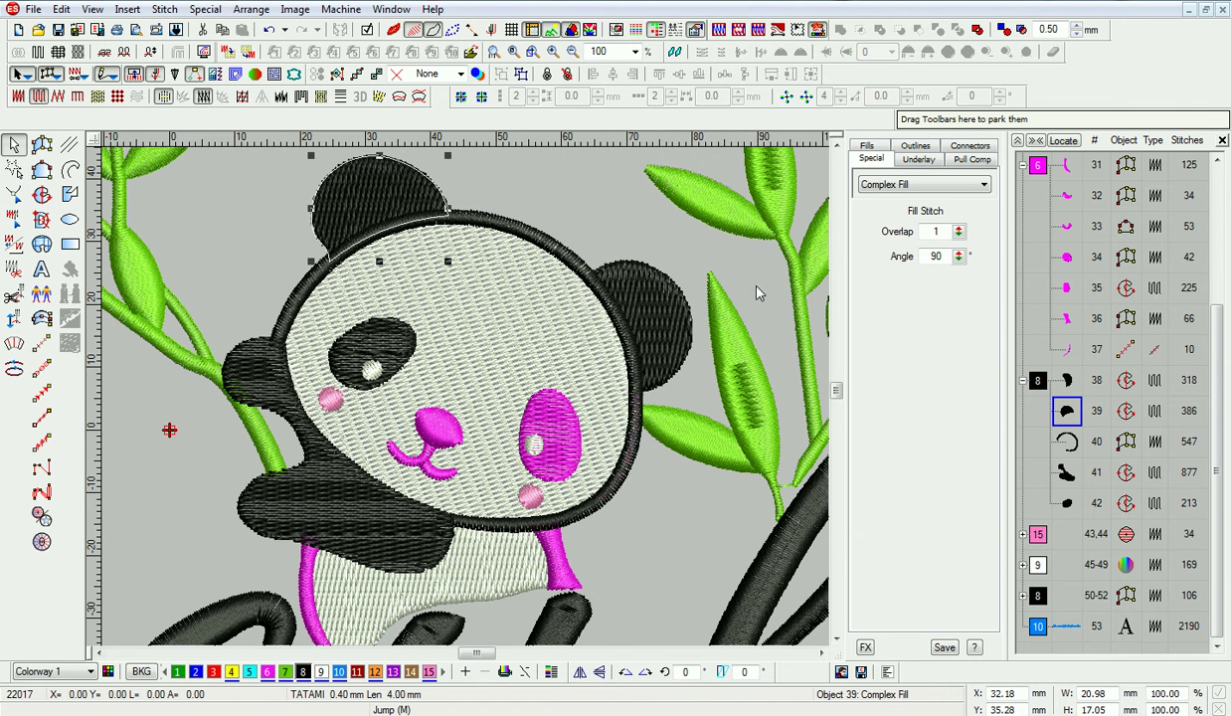
pyautogui.click(565, 188)
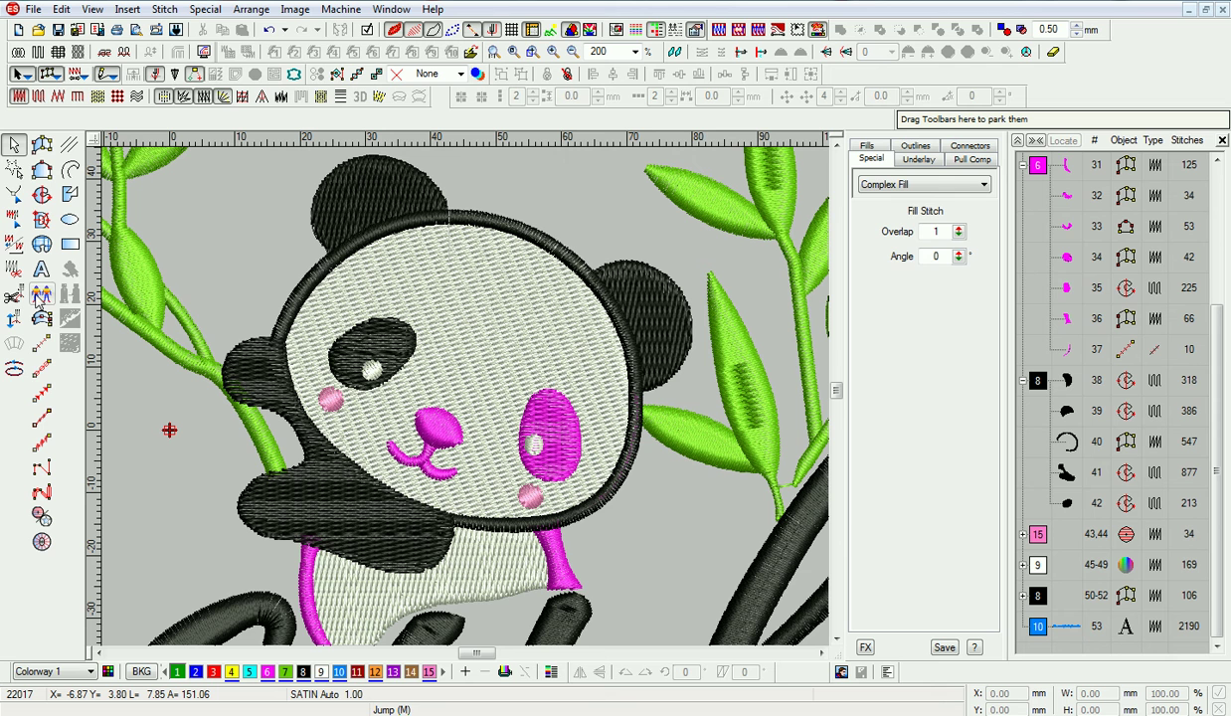
pyautogui.click(41, 343)
pyautogui.click(585, 268)
pyautogui.rightClick(506, 220)
pyautogui.click(430, 216)
pyautogui.press('Return')
pyautogui.click(13, 145)
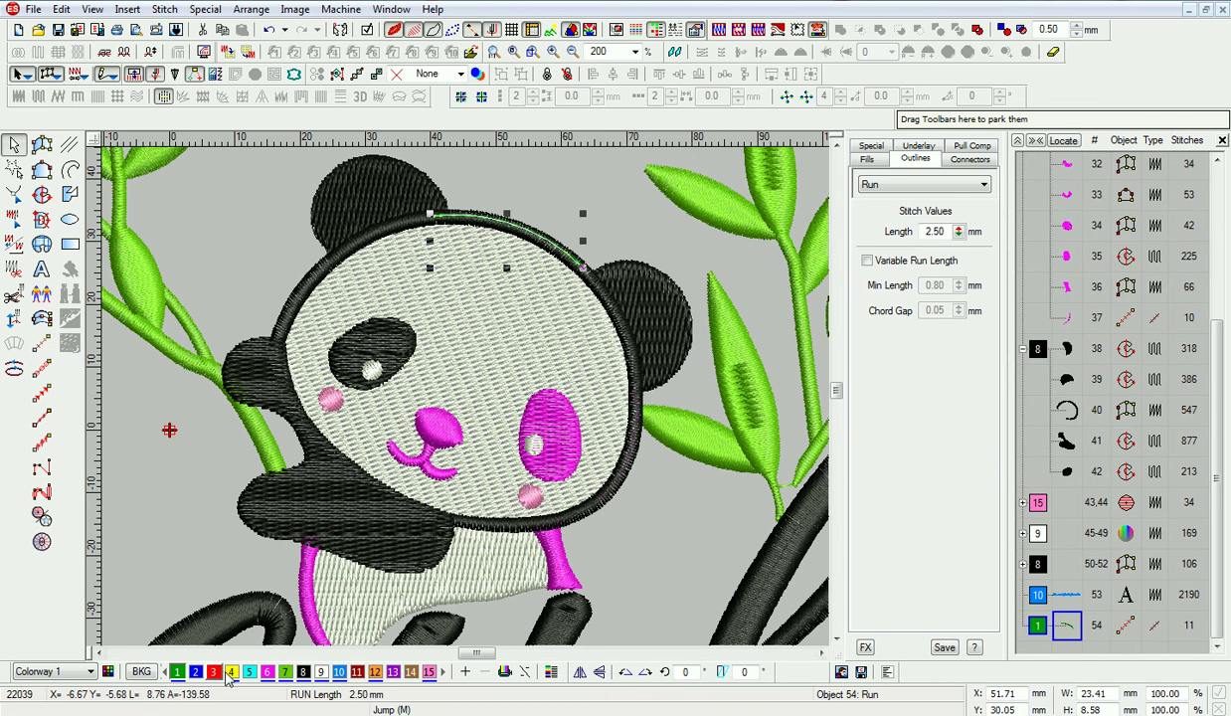
# Recolour the new run stitch with thread 8 and move it between the two ears in the stitch sequence.
pyautogui.click(303, 672)
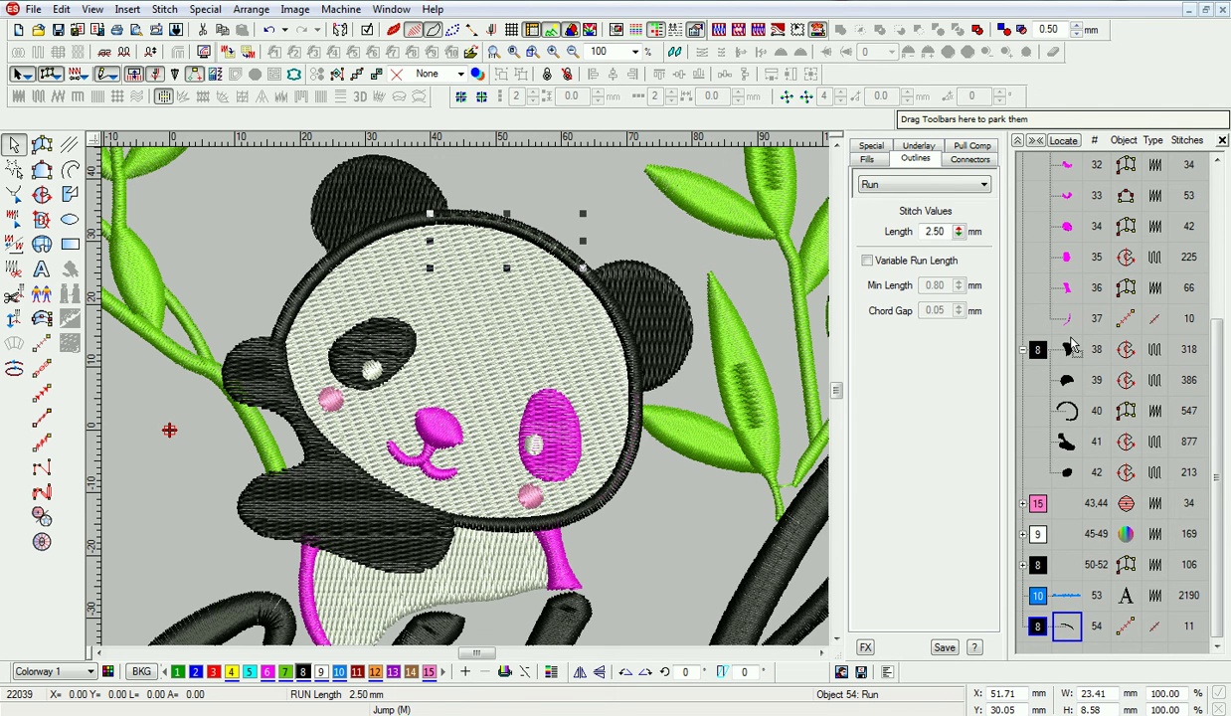
pyautogui.moveTo(1070, 388); pyautogui.dragTo(1069, 382)
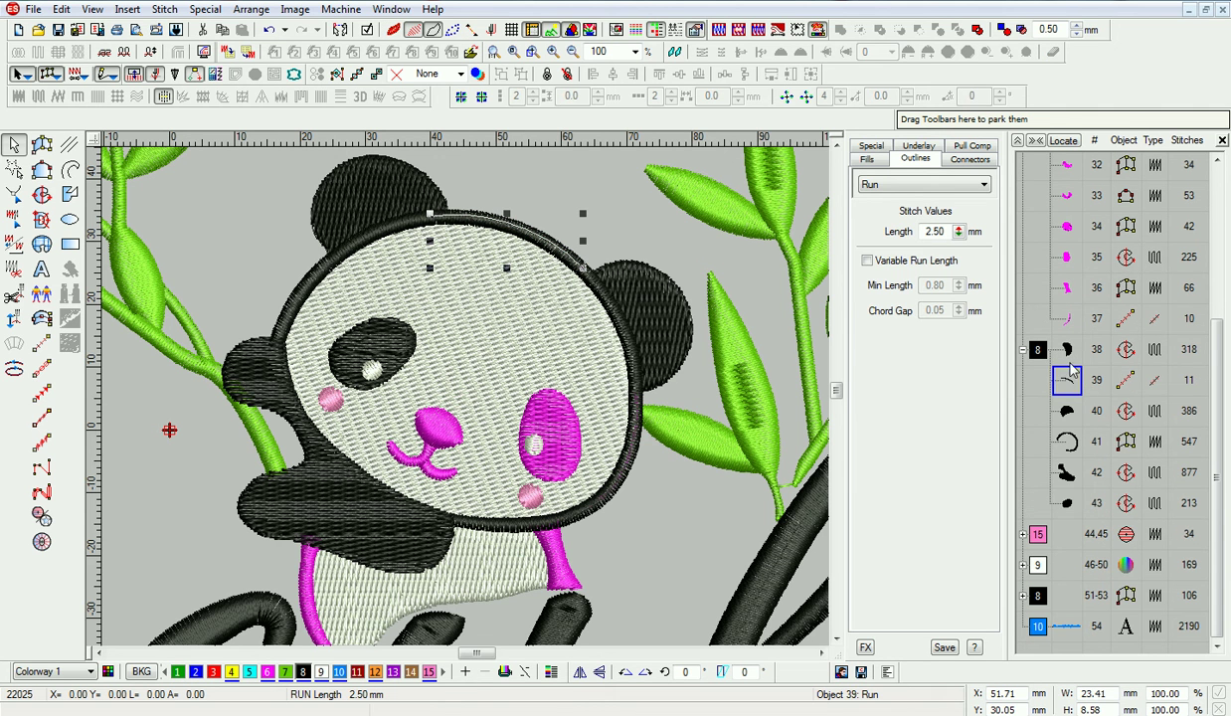
pyautogui.click(1071, 356)
pyautogui.click(1070, 383)
# Recolour the right ear and the run stitch connecting the ears with thread 6.
pyautogui.click(1069, 354)
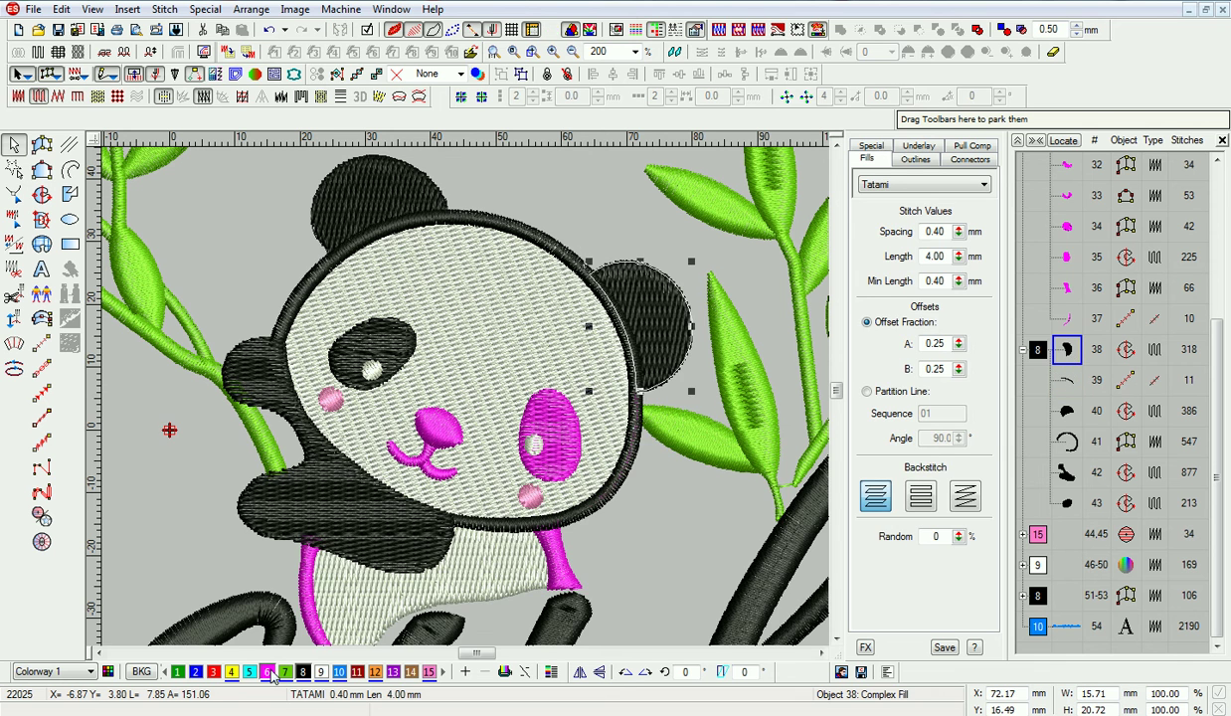
pyautogui.click(269, 673)
pyautogui.click(1070, 384)
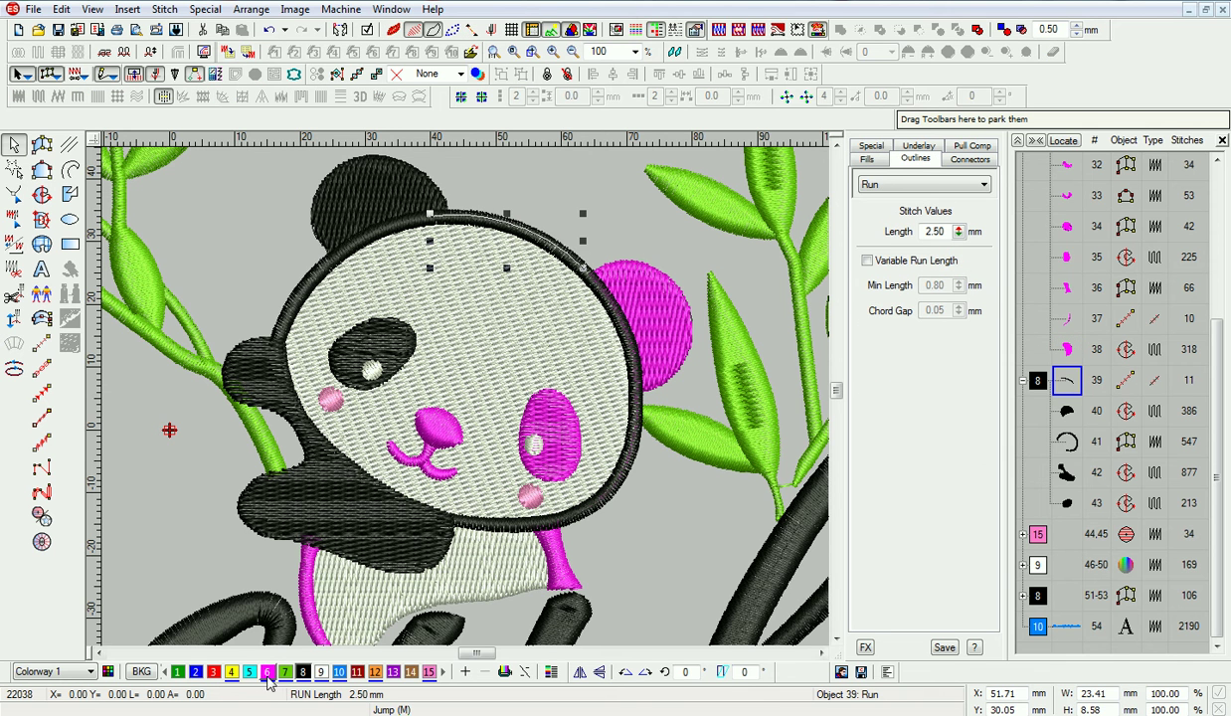
pyautogui.click(267, 673)
# Reshape the left ear to move its stitch connection points to the head outline on either side of the ear.
pyautogui.click(333, 194)
pyautogui.click(14, 193)
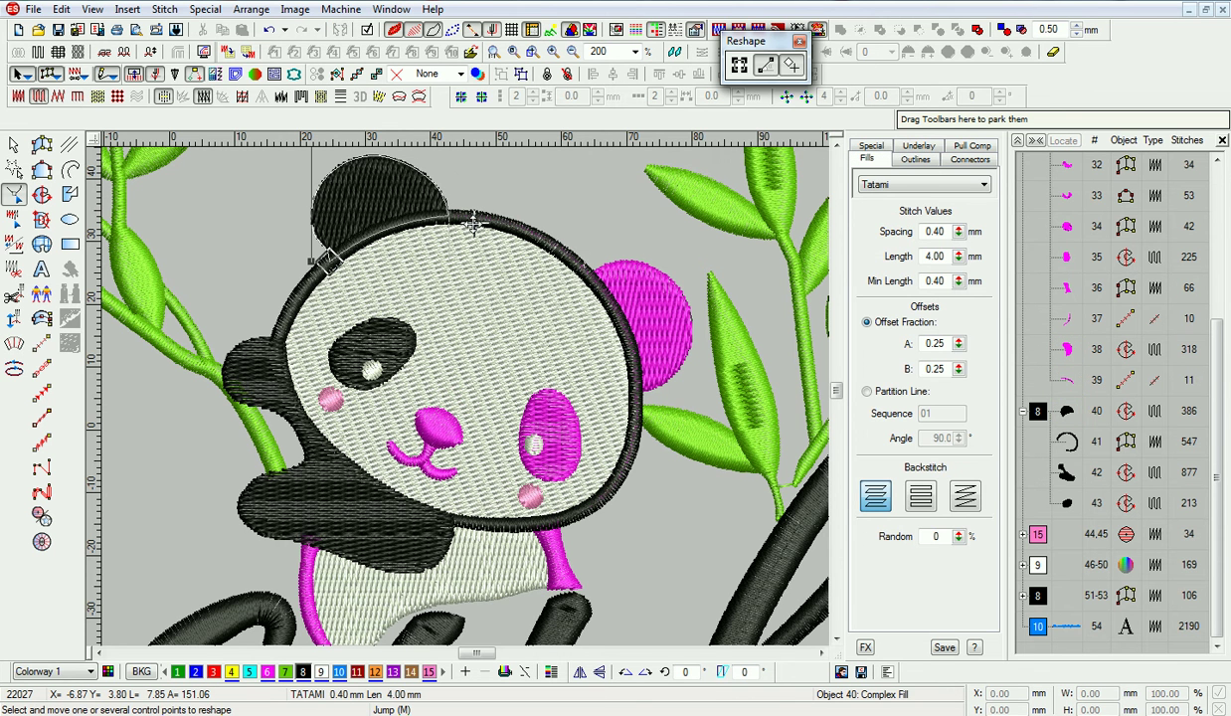
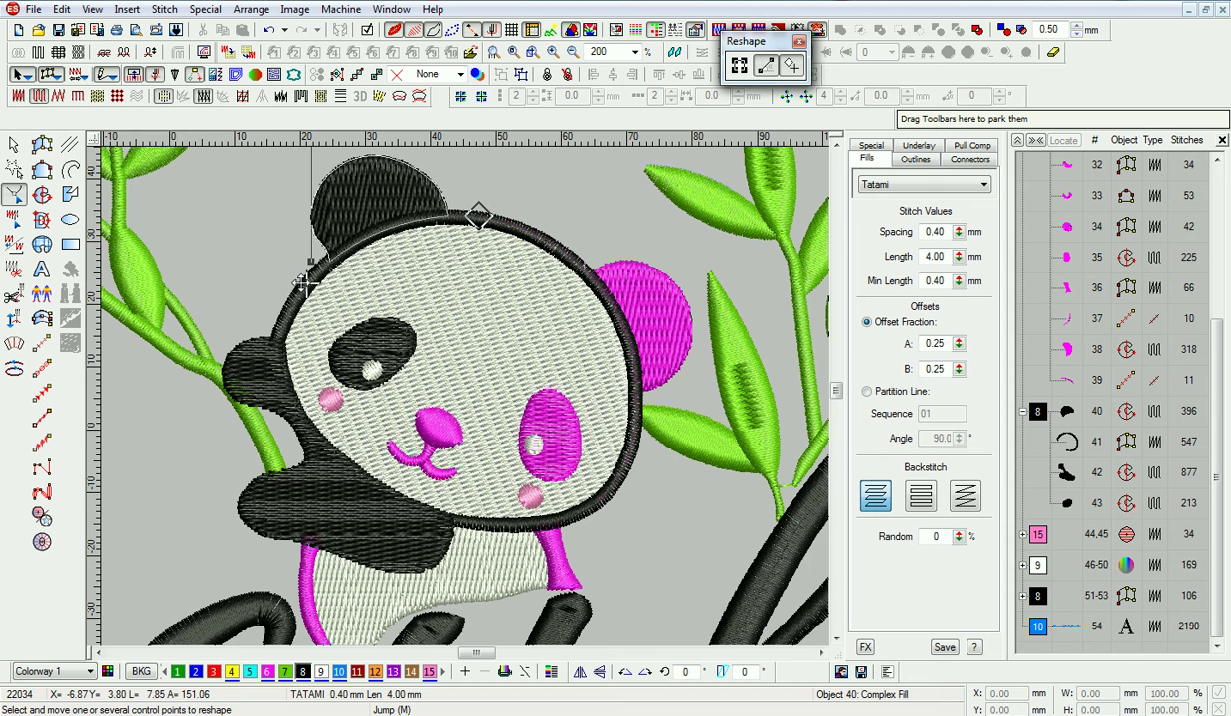
pyautogui.click(12, 147)
# Move the left eye patch directly after the left ear in the stitch sequence and shift its stitch connection point above the patch.
pyautogui.moveTo(1066, 501); pyautogui.dragTo(1069, 427)
pyautogui.click(14, 194)
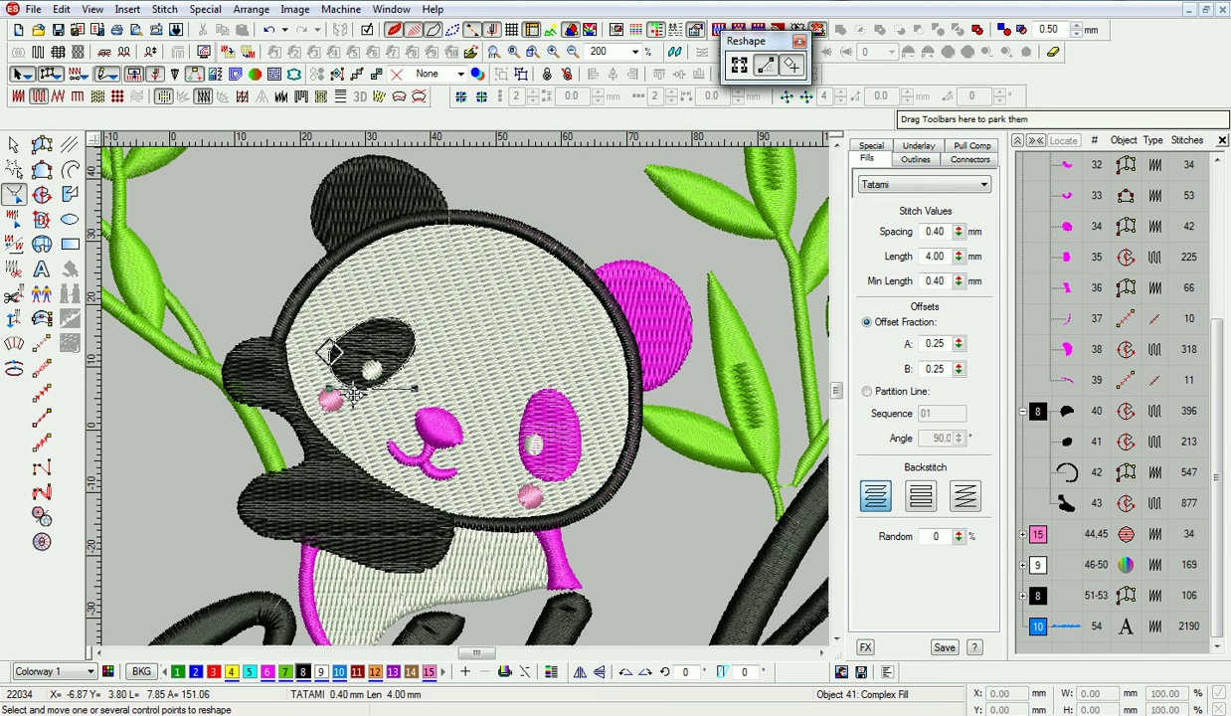
pyautogui.moveTo(328, 351); pyautogui.dragTo(394, 302)
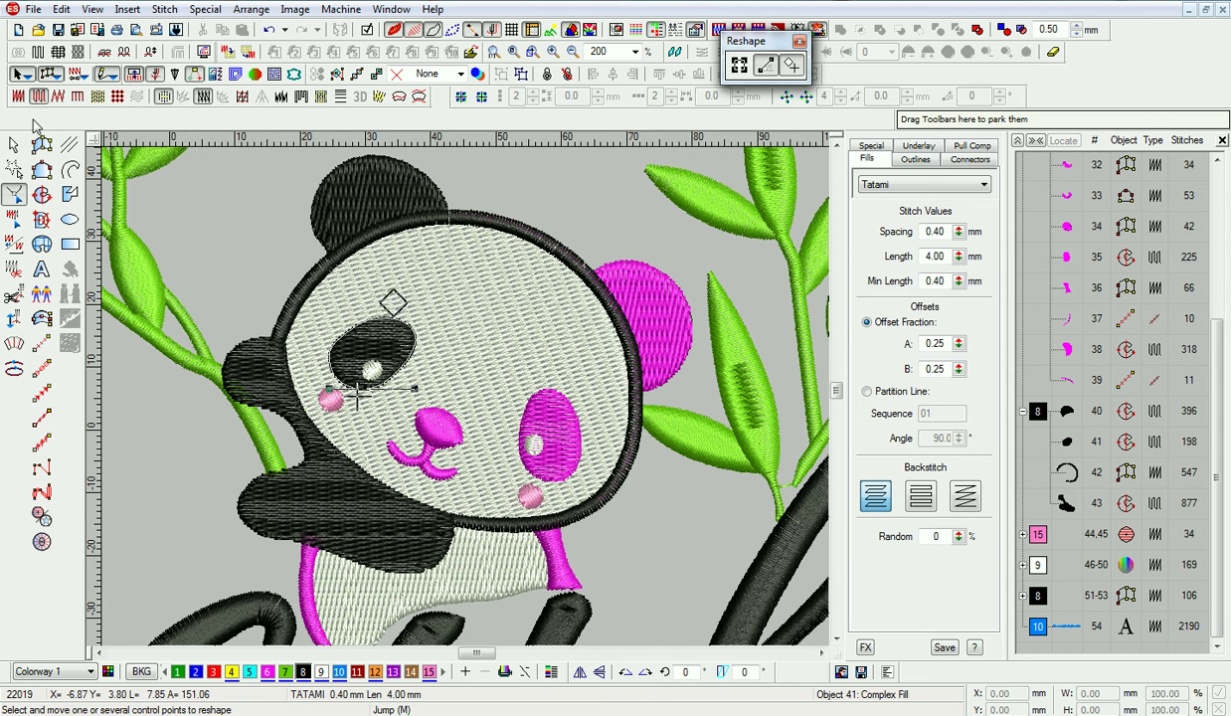
# Reshape the head outline to move its stitch connection point next to the raised left paw.
pyautogui.press('Tab')
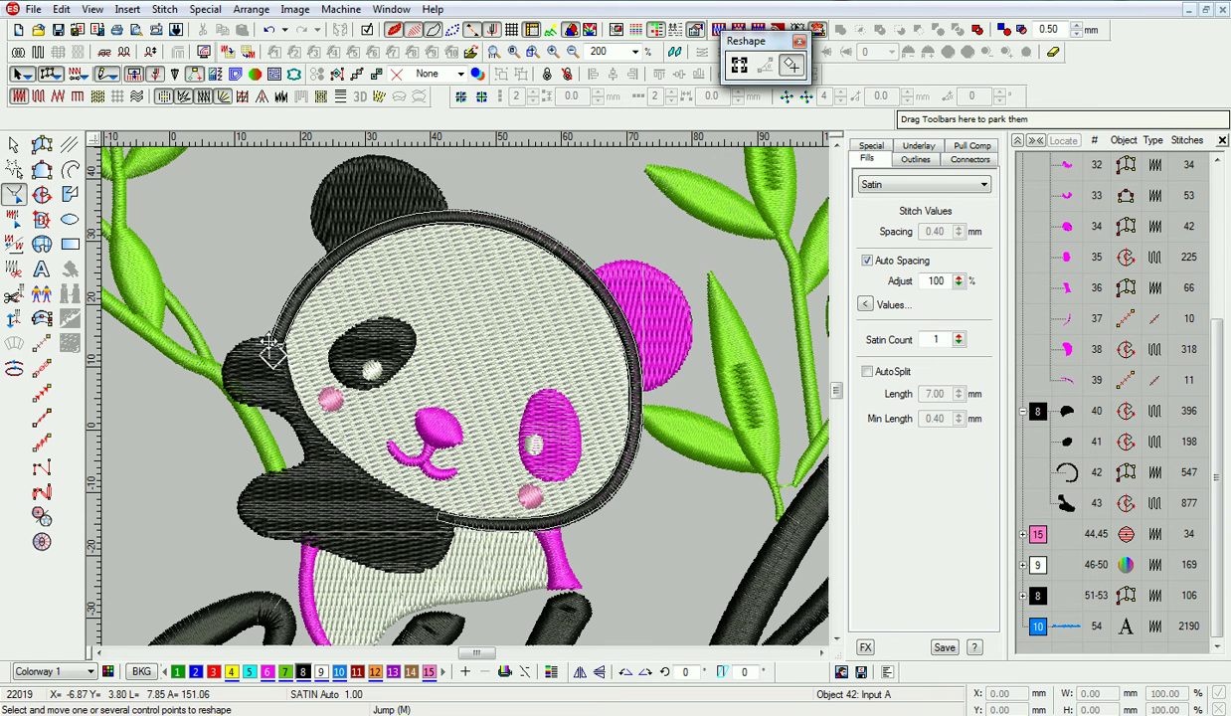
pyautogui.moveTo(273, 356); pyautogui.dragTo(273, 356)
pyautogui.click(14, 146)
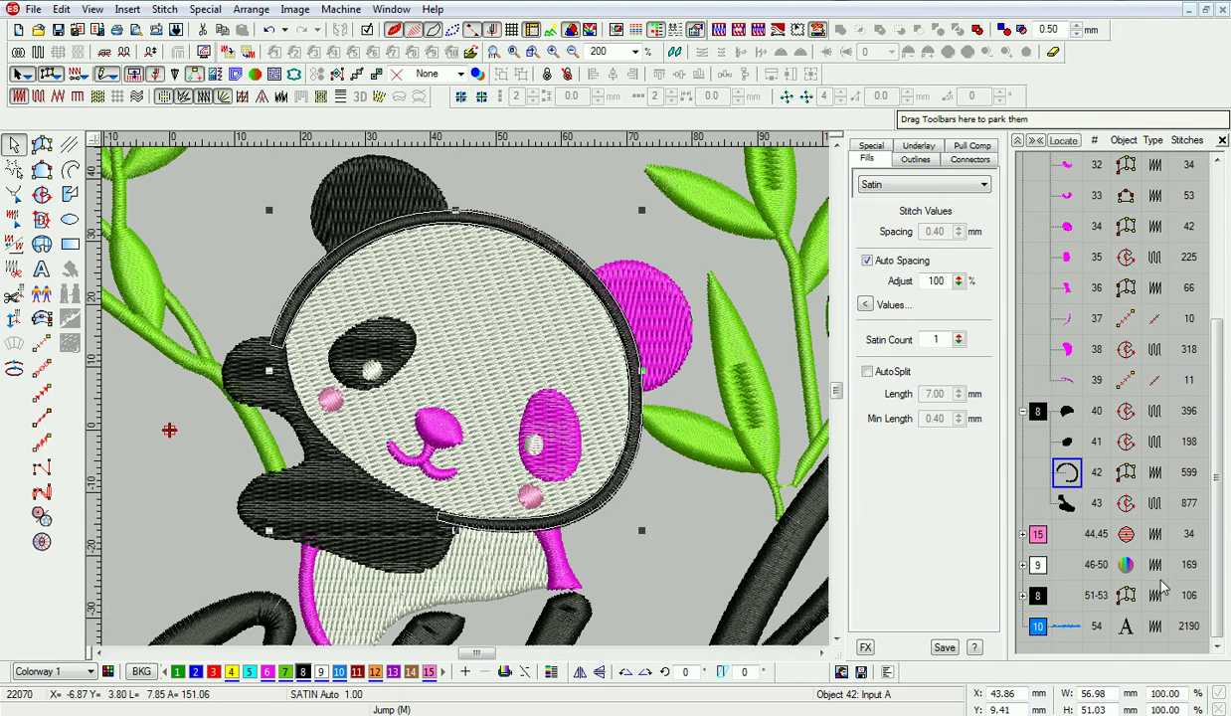
# Reshape the left arm to move its stitch connection point below the arm's lower end.
pyautogui.click(1062, 504)
pyautogui.click(14, 194)
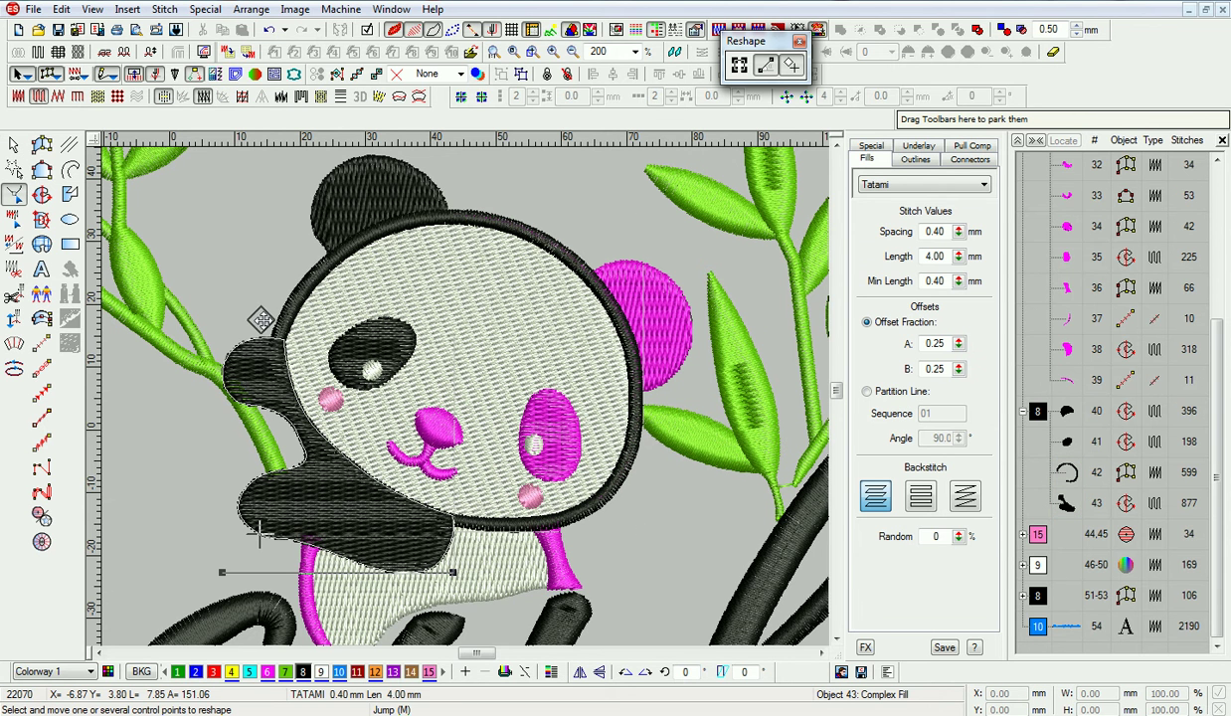
pyautogui.moveTo(260, 534); pyautogui.dragTo(422, 586)
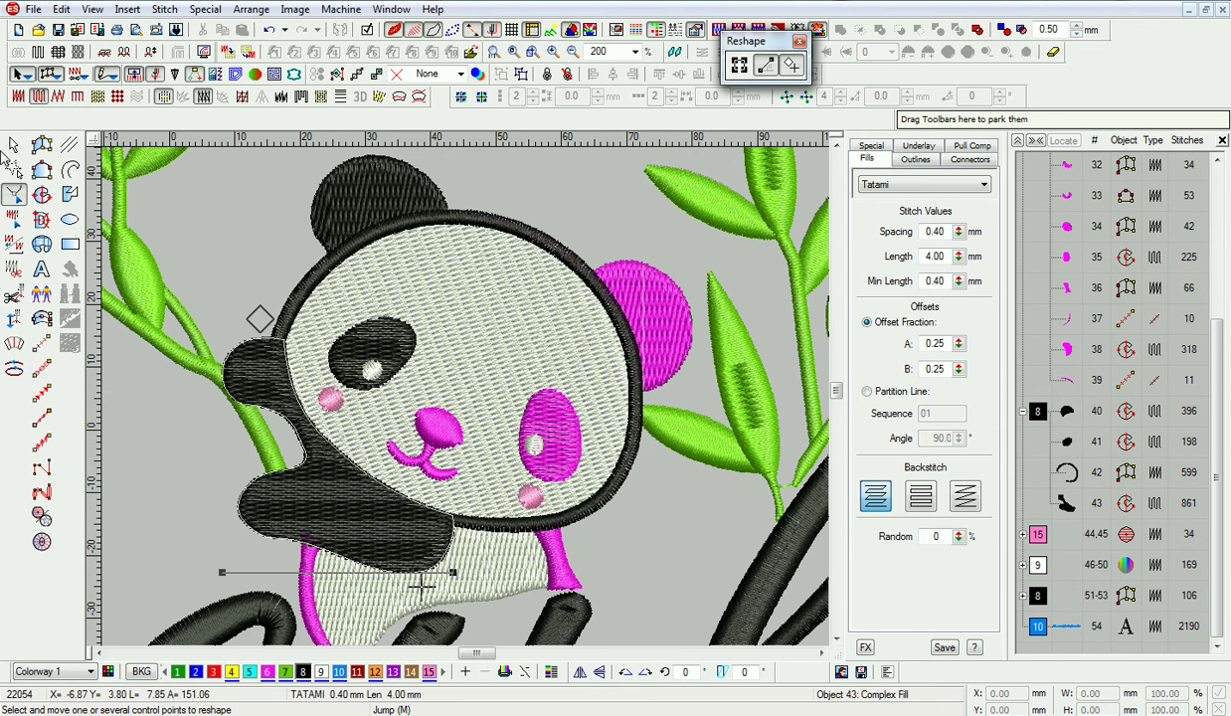
pyautogui.click(14, 146)
# Set the Tatami spacing of the black left ear, left eye patch and arm to 0.38 mm.
pyautogui.click(1038, 413)
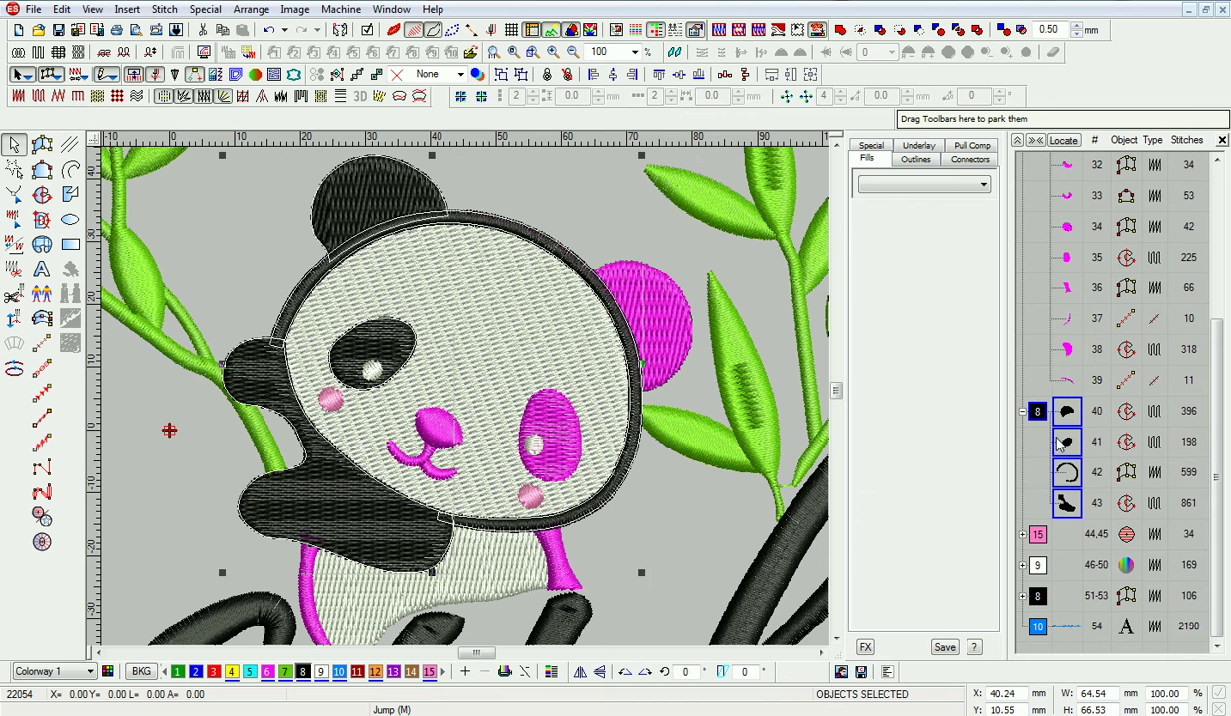
pyautogui.keyDown('ctrl'); pyautogui.click(1080, 478); pyautogui.keyUp('ctrl')
pyautogui.doubleClick(949, 230)
pyautogui.write('.45')
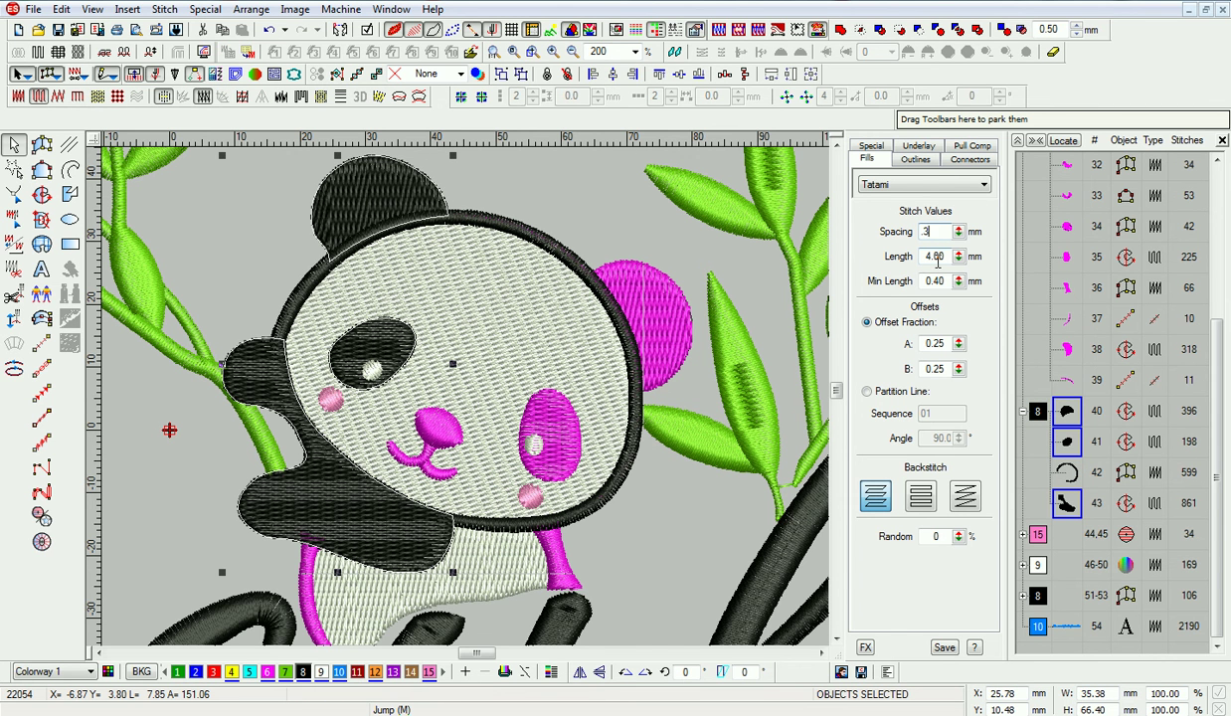
pyautogui.press('Return')
pyautogui.keyDown('ctrl'); pyautogui.click(391, 343); pyautogui.keyUp('ctrl')
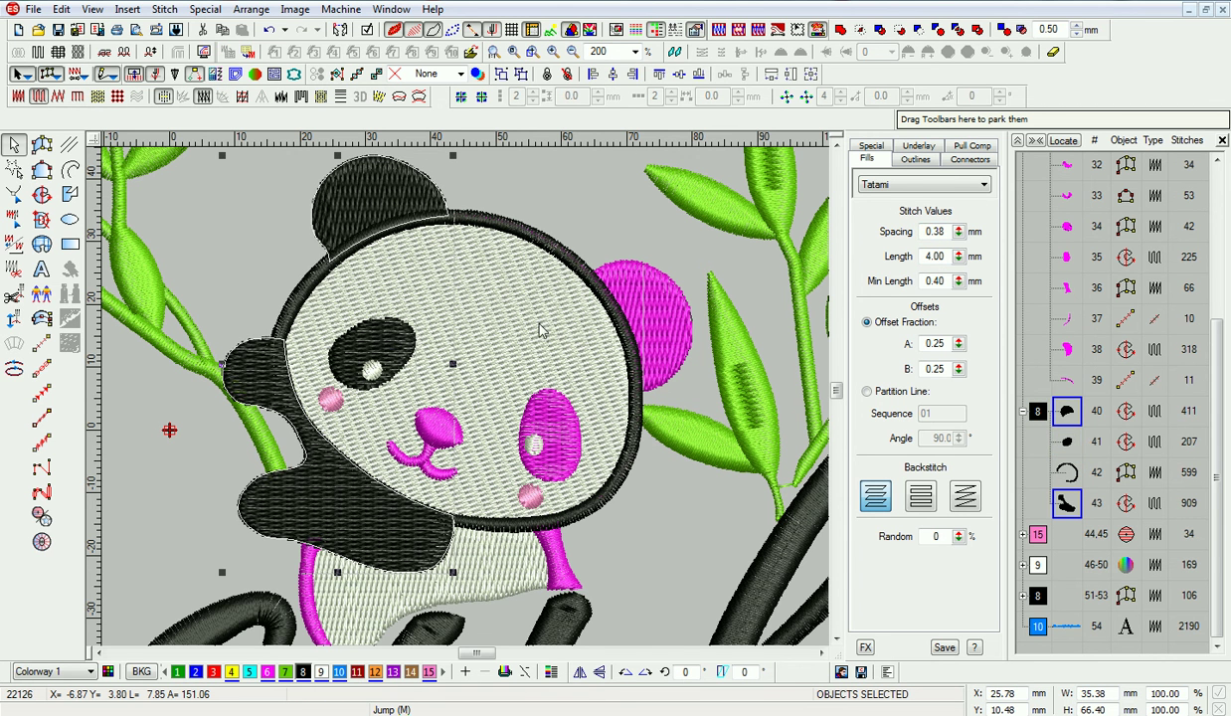
pyautogui.keyDown('ctrl'); pyautogui.click(674, 316); pyautogui.keyUp('ctrl')
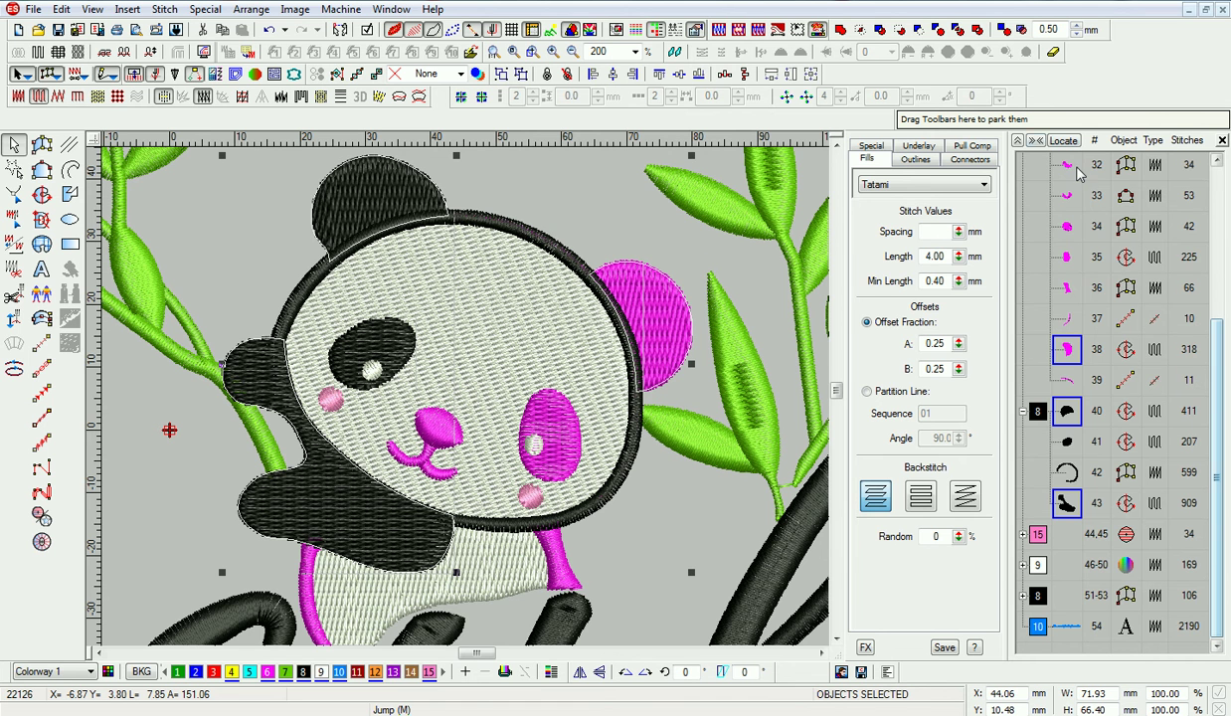
# Turn off auto spacing for the orange sun pieces of thread 12 and set their satin spacing to 0.36 mm.
pyautogui.click(1017, 141)
pyautogui.click(1038, 343)
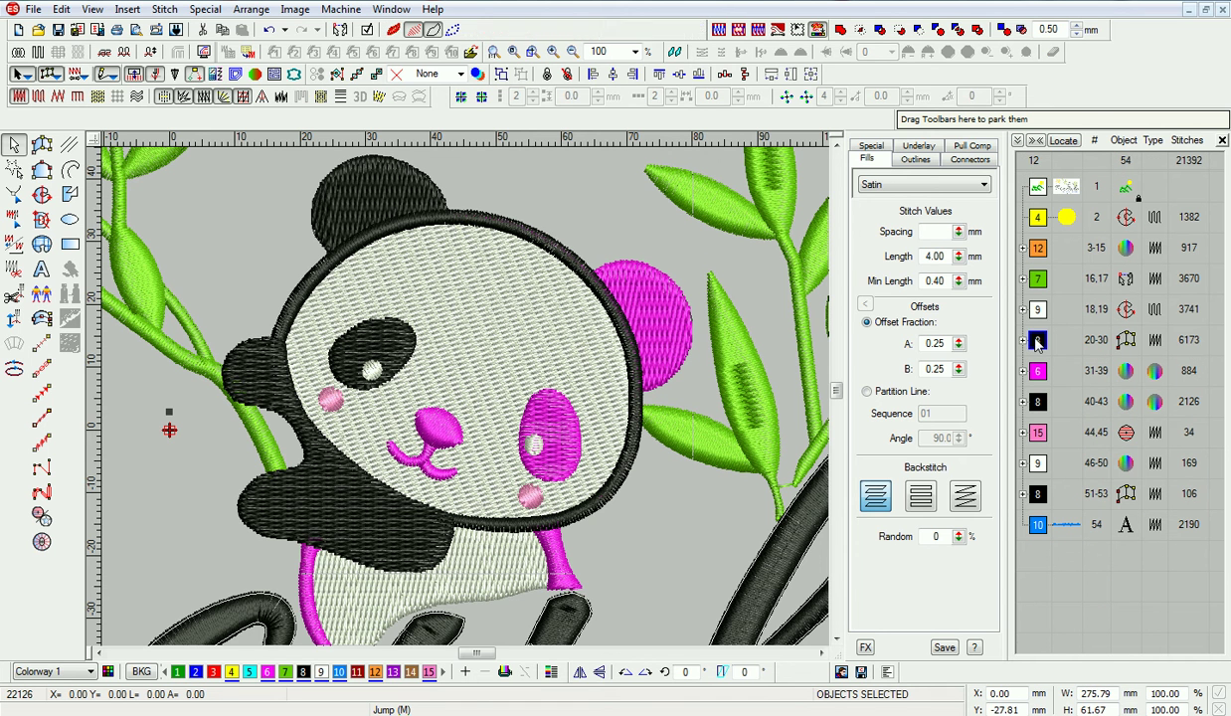
pyautogui.click(1037, 247)
pyautogui.click(905, 262)
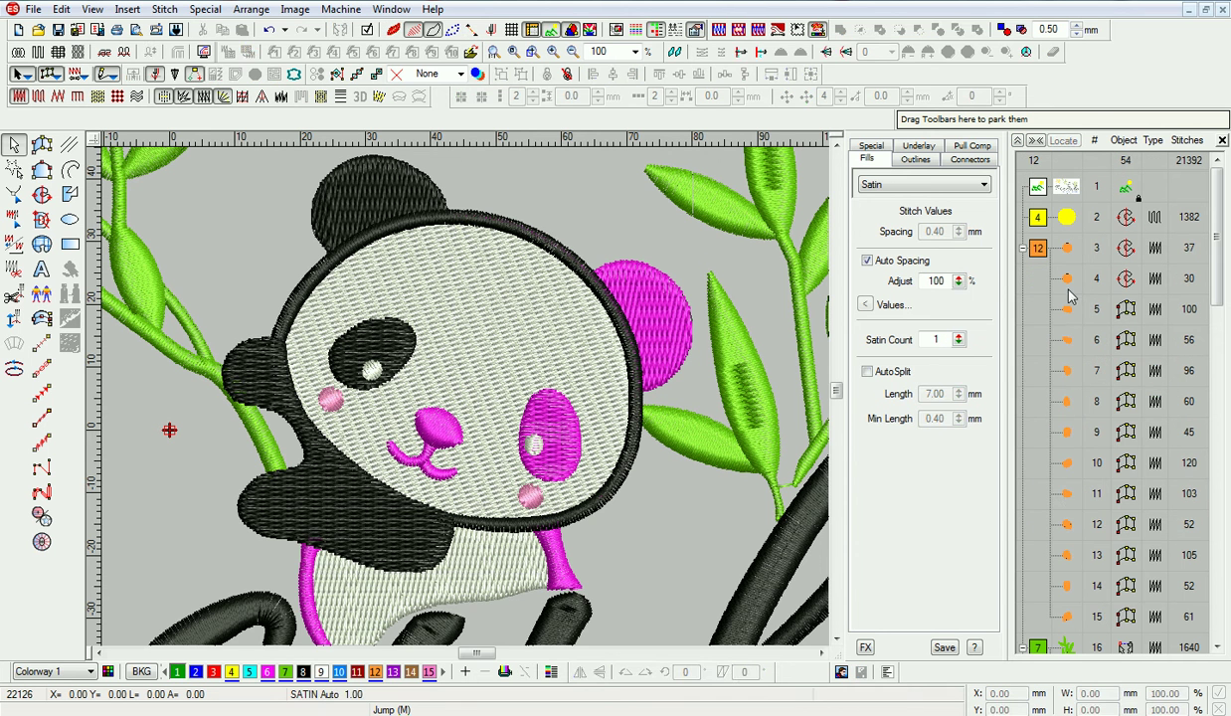
pyautogui.click(906, 264)
pyautogui.moveTo(947, 233); pyautogui.dragTo(808, 239)
pyautogui.write('0.')
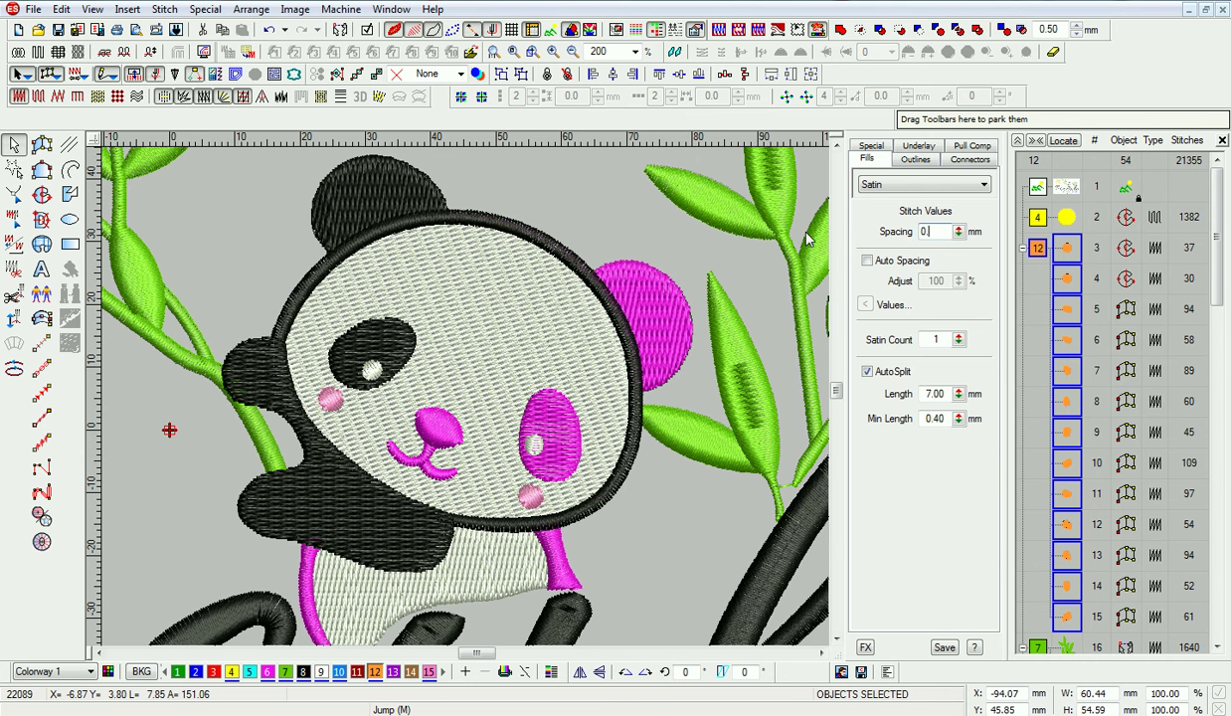
pyautogui.press('Return')
pyautogui.click(915, 147)
pyautogui.click(872, 145)
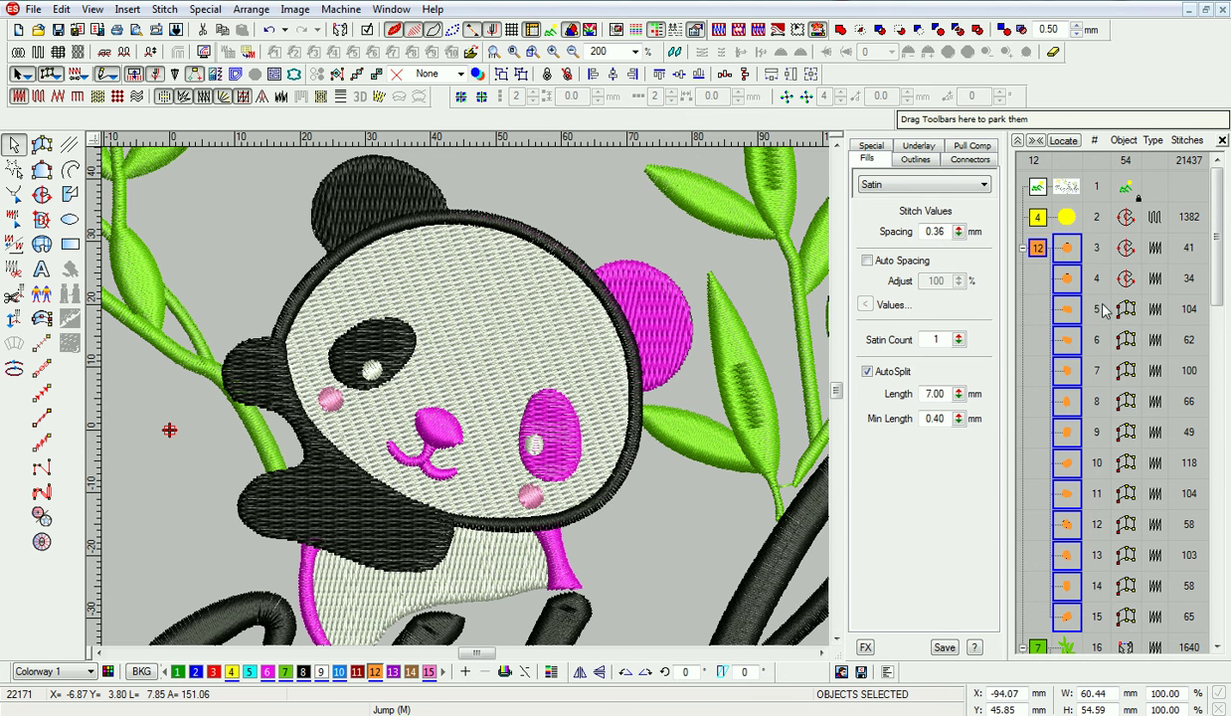
# Turn off auto spacing for both green bamboo objects and enter a manual satin spacing.
pyautogui.click(1037, 332)
pyautogui.click(1036, 646)
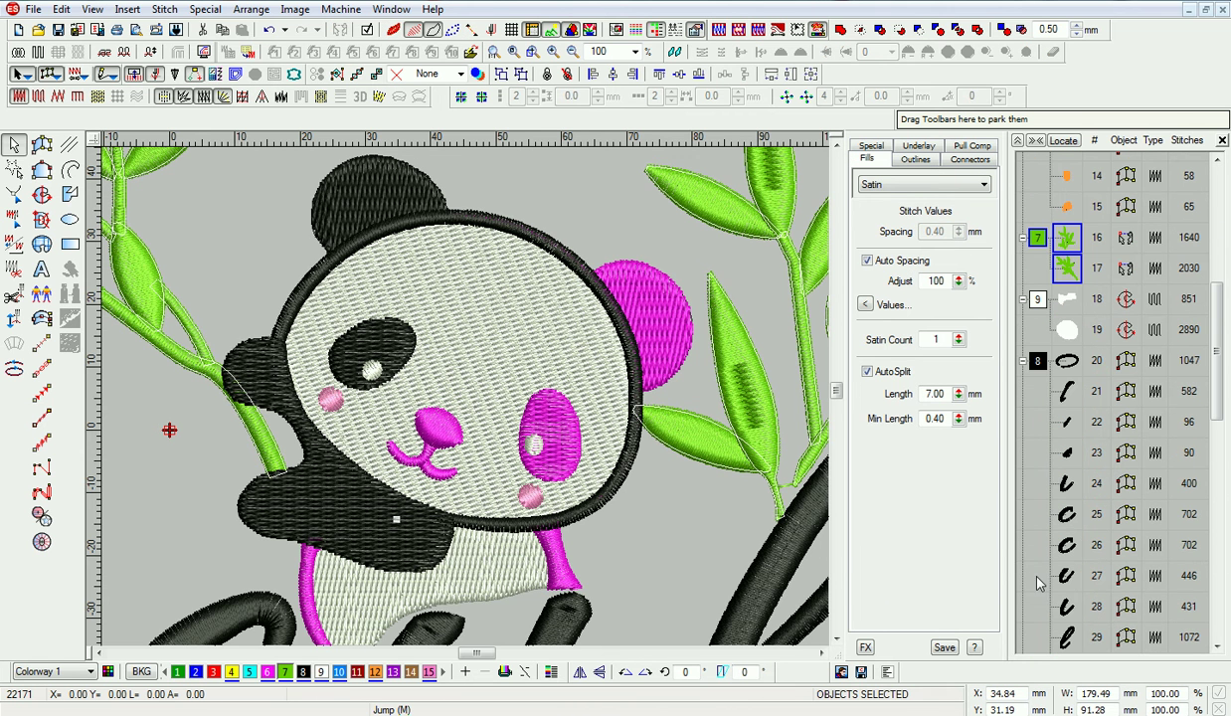
pyautogui.click(867, 261)
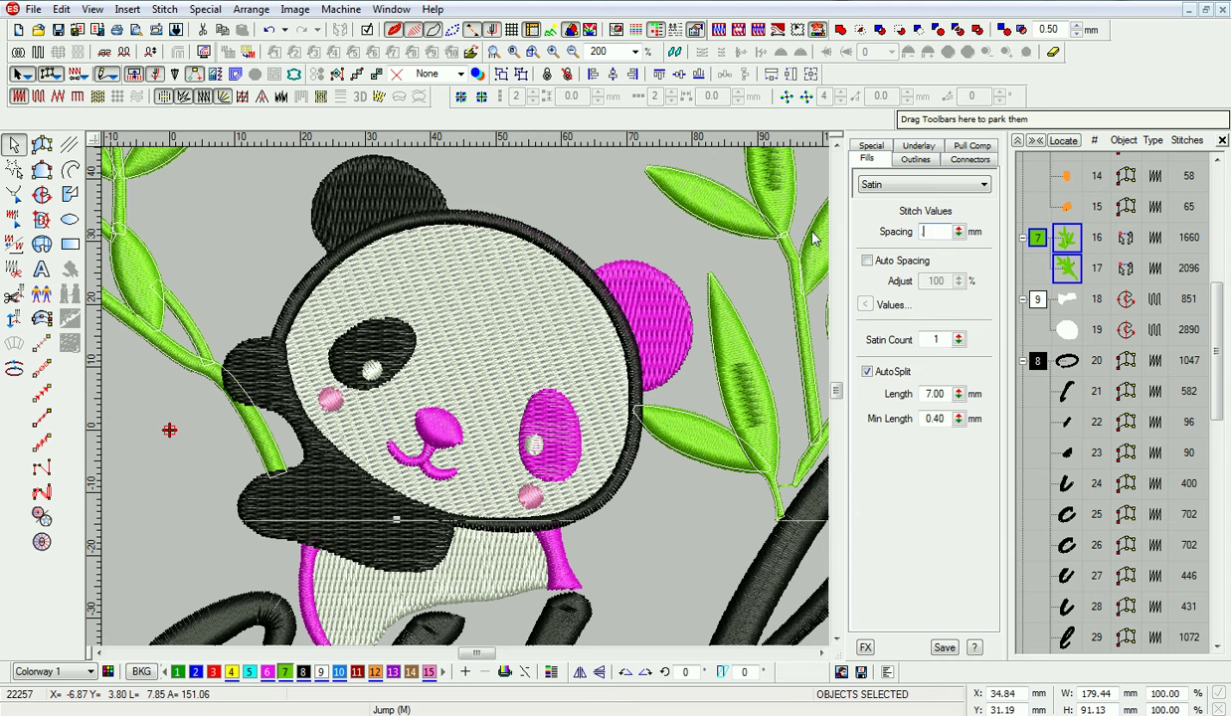
pyautogui.press('Return')
# Enable a first underlay on both bamboo objects and choose its type.
pyautogui.click(910, 146)
pyautogui.click(867, 184)
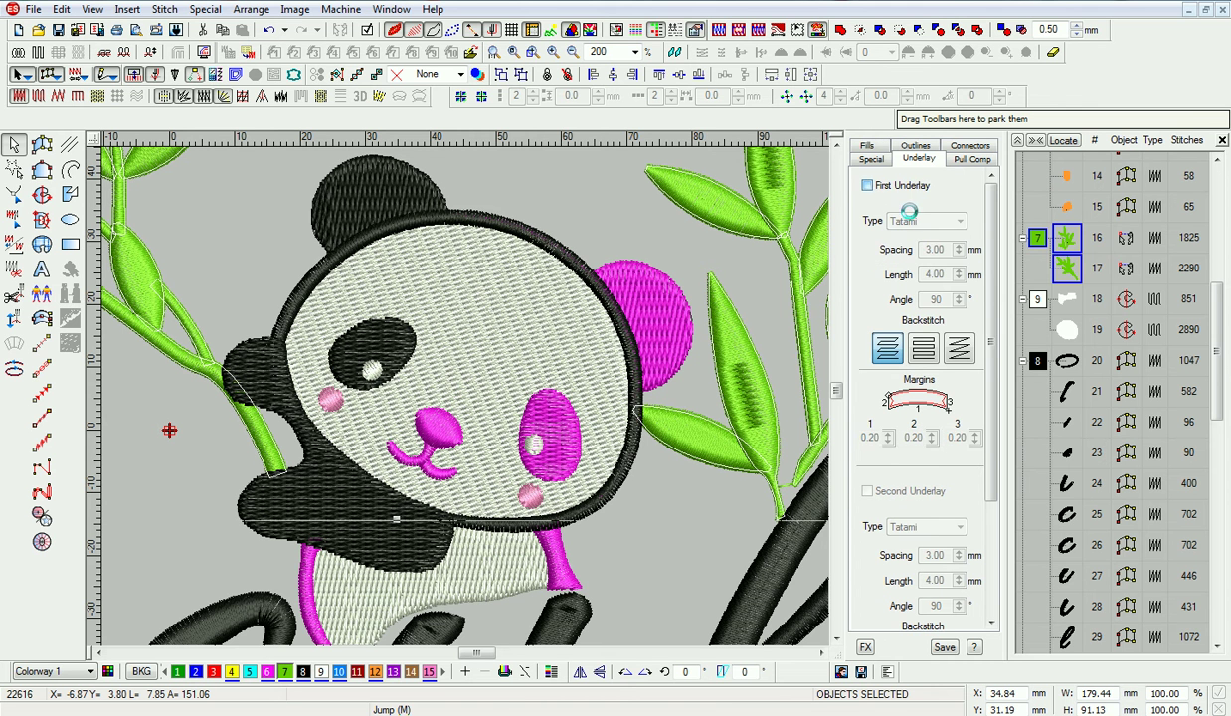
pyautogui.click(924, 221)
pyautogui.click(907, 236)
# Add a Tatami first underlay to the white head and body fills.
pyautogui.click(1037, 299)
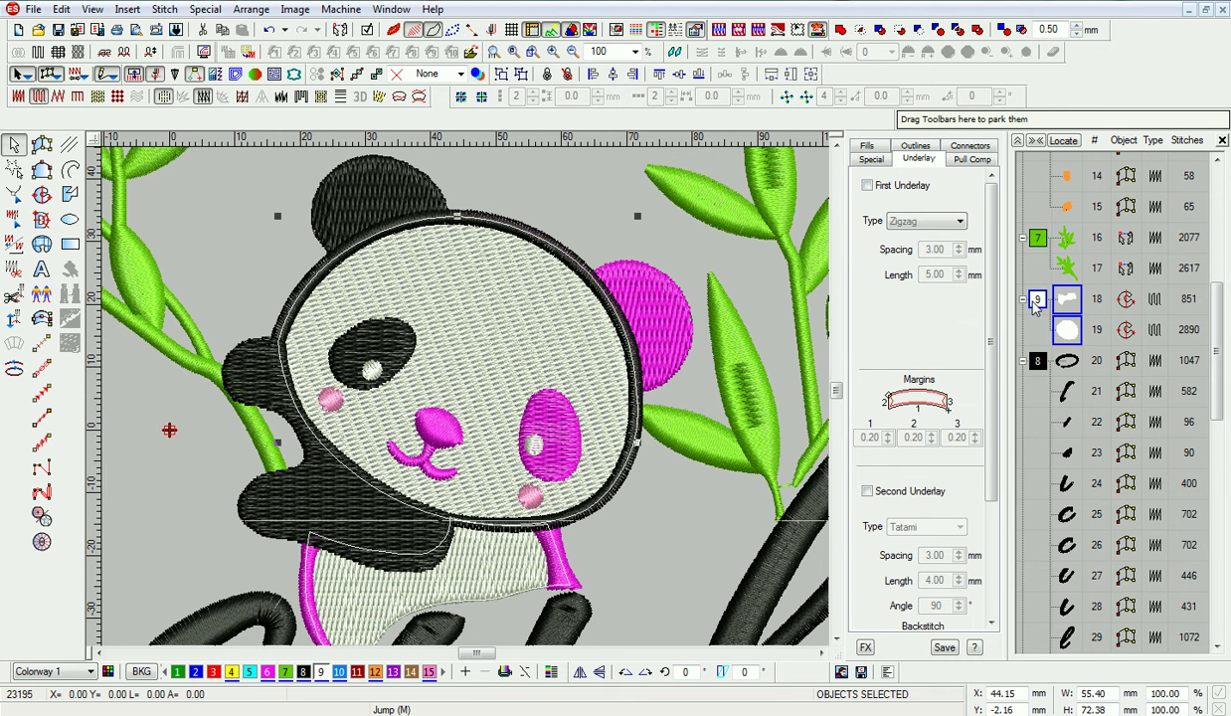
pyautogui.click(867, 185)
pyautogui.click(924, 220)
pyautogui.click(907, 237)
# Set the white head and body fills to 0.36 mm Tatami spacing and 3.8 mm stitch length.
pyautogui.click(871, 149)
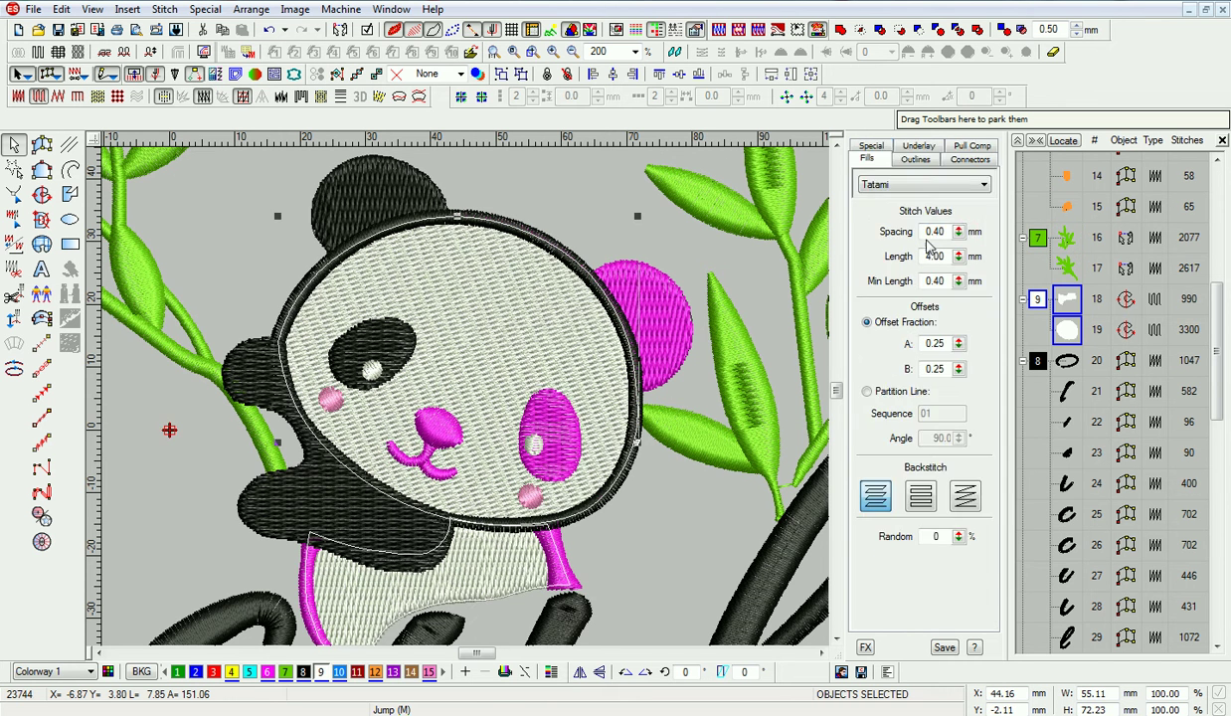
pyautogui.press('BackSpace')
pyautogui.press('BackSpace')
pyautogui.write('36')
pyautogui.press('Tab')
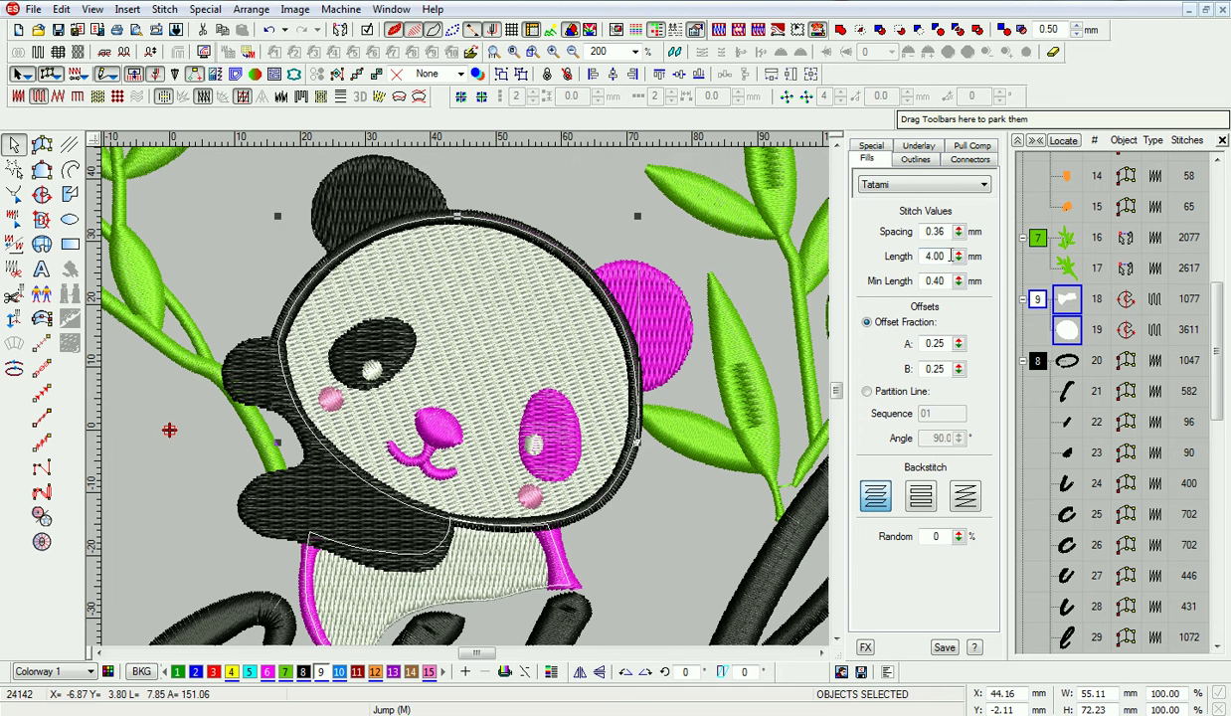
pyautogui.write('3.8')
pyautogui.press('Tab')
# Set the white fills' min length to 1 mm and offset fraction A to 0.22, and change offset fraction B.
pyautogui.write('1')
pyautogui.press('Tab')
pyautogui.press('Tab')
pyautogui.write('0.22')
pyautogui.press('Tab')
pyautogui.write('3')
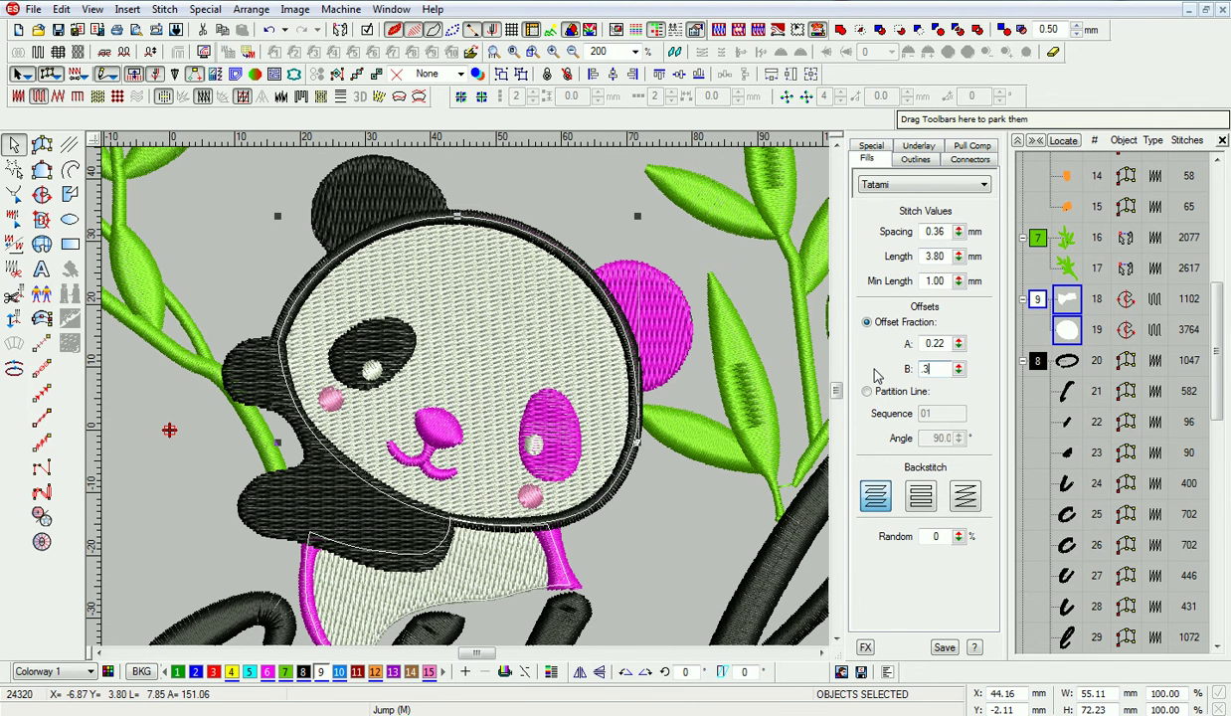
# Set the first underlay spacing of the white head and body fills to 4 mm.
pyautogui.click(899, 147)
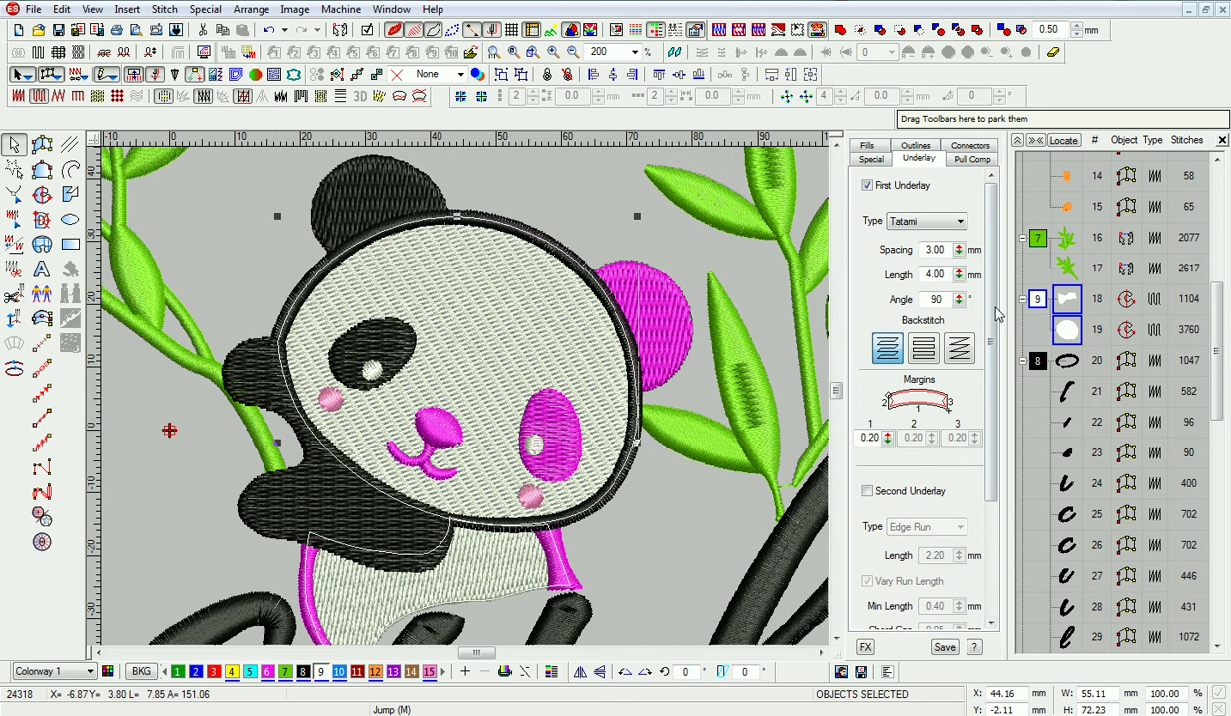
pyautogui.write('4')
pyautogui.press('Return')
pyautogui.press('Escape')
# Recolour all magenta thread 6 objects and the black thread 8 group of panda parts with thread 11.
pyautogui.click(1060, 368)
pyautogui.scroll(-2, 719, 349)
pyautogui.scroll(1, 720, 348)
pyautogui.press('Escape')
pyautogui.scroll(-4, 1062, 355)
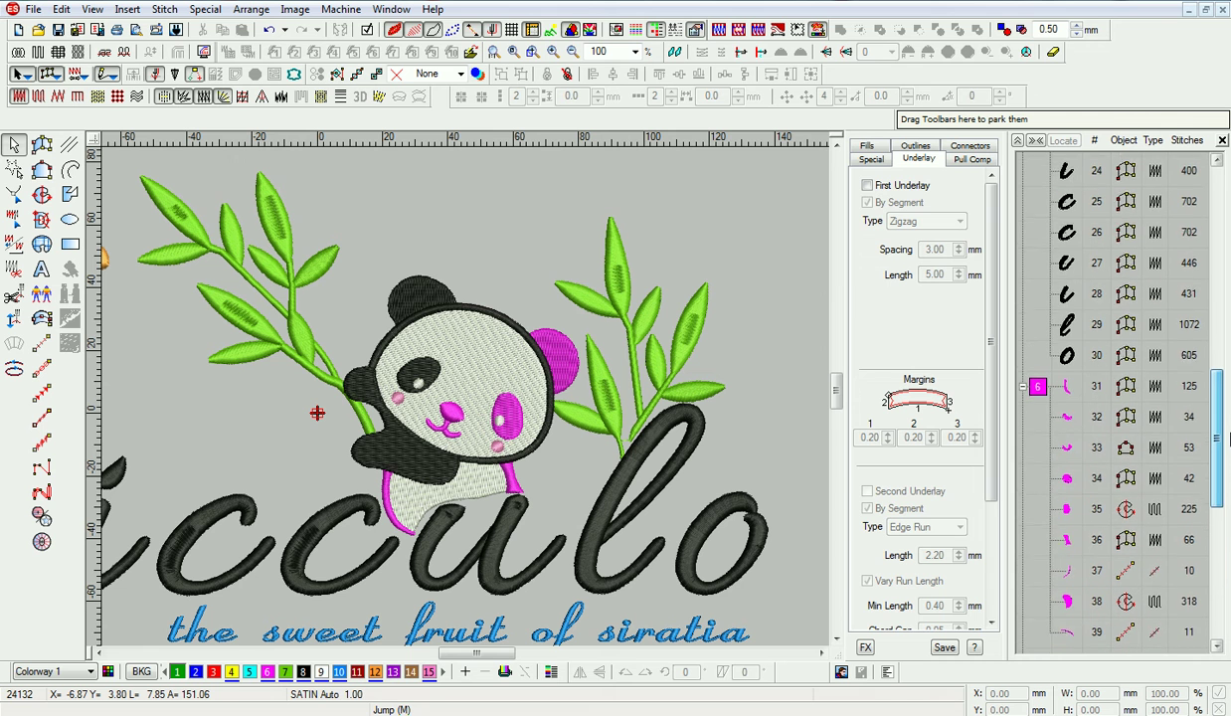
pyautogui.click(1063, 357)
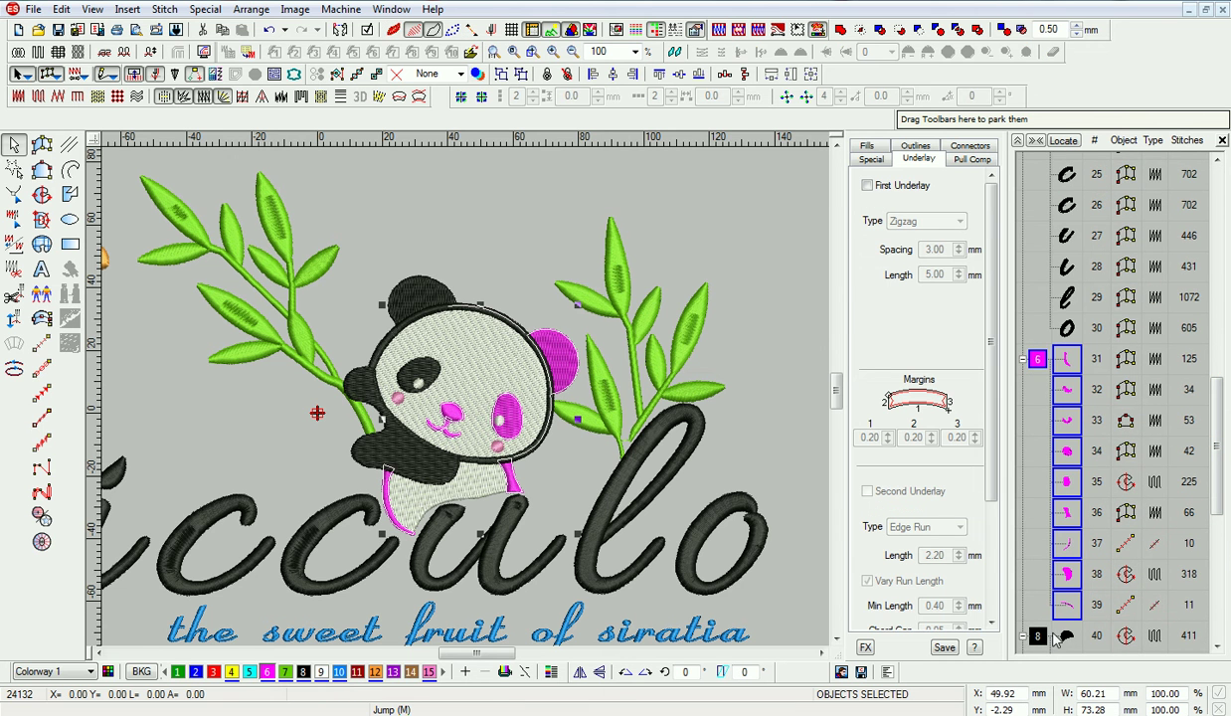
pyautogui.moveTo(1227, 425); pyautogui.dragTo(1220, 497)
pyautogui.keyDown('ctrl'); pyautogui.click(1038, 426); pyautogui.keyUp('ctrl')
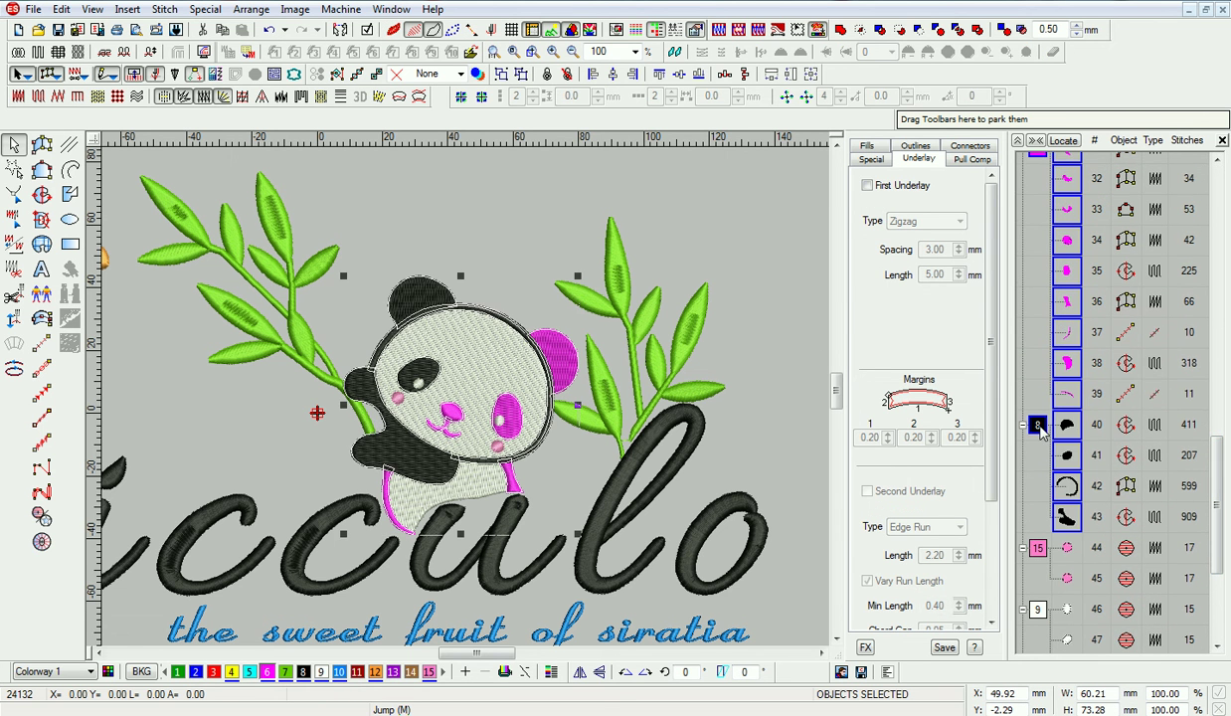
pyautogui.click(357, 671)
# Move the thread 11 panda parts directly after the white fills in the stitch sequence and enable their first underlay.
pyautogui.scroll(4, 1198, 475)
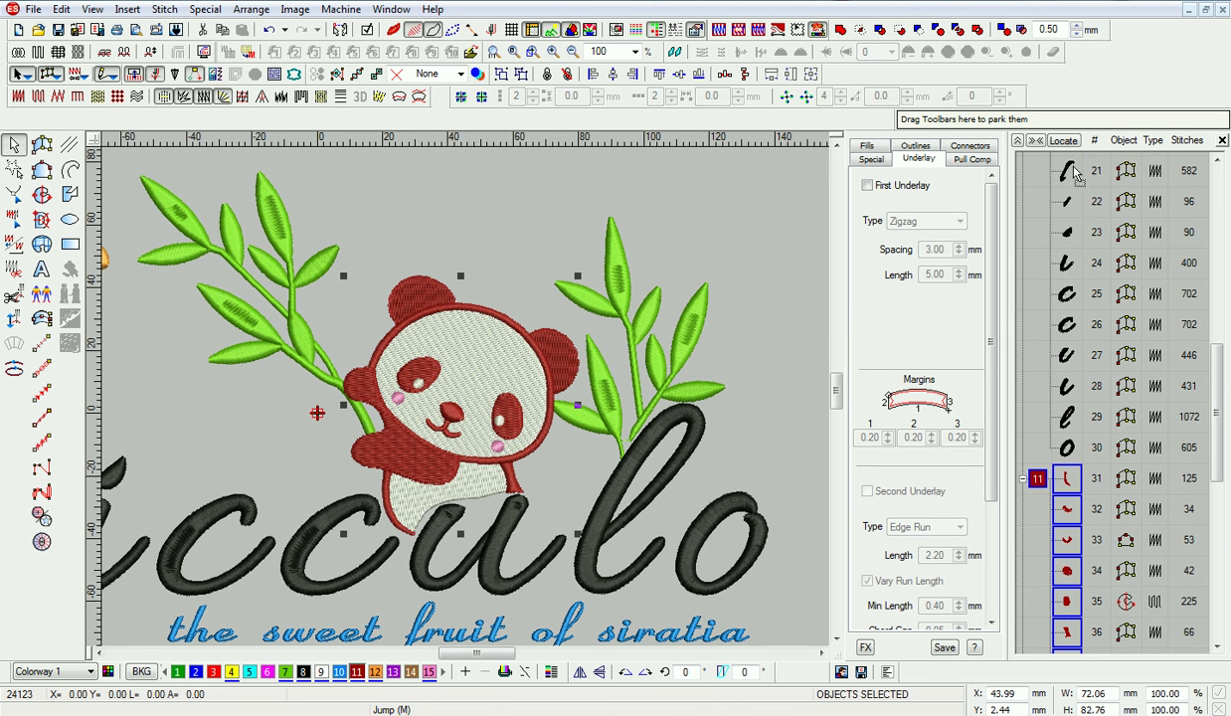
pyautogui.scroll(2, 1073, 176)
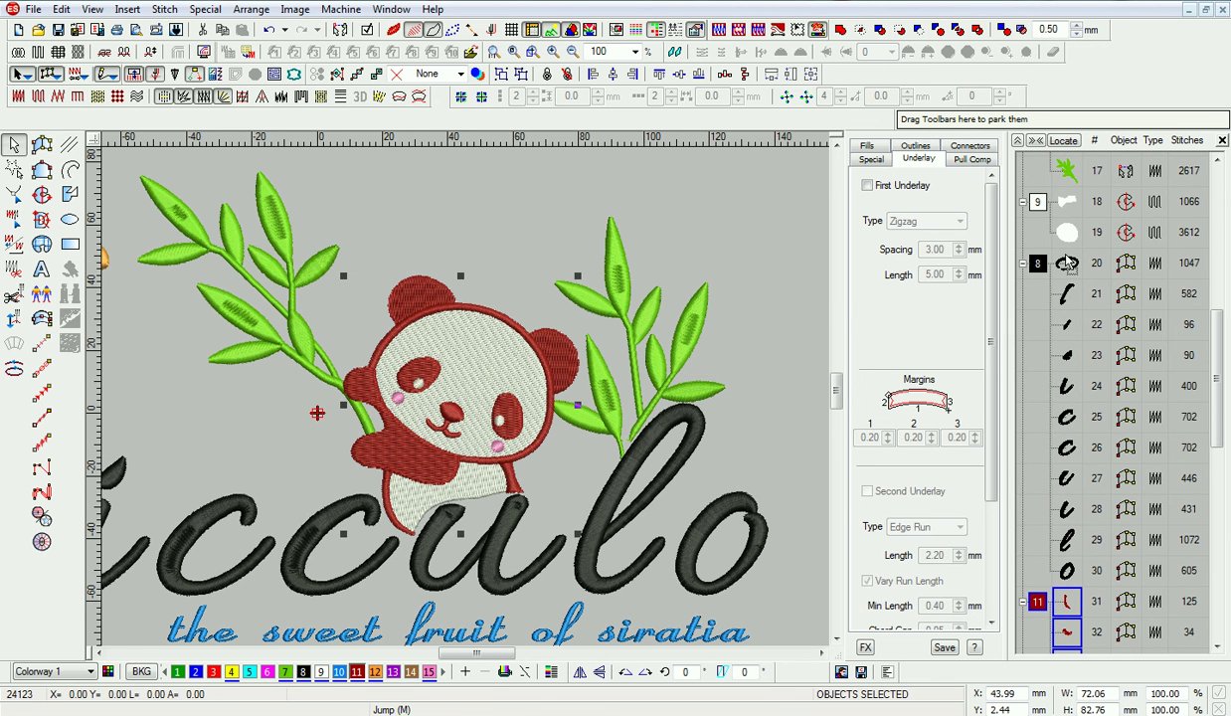
pyautogui.moveTo(1065, 256); pyautogui.dragTo(1065, 260)
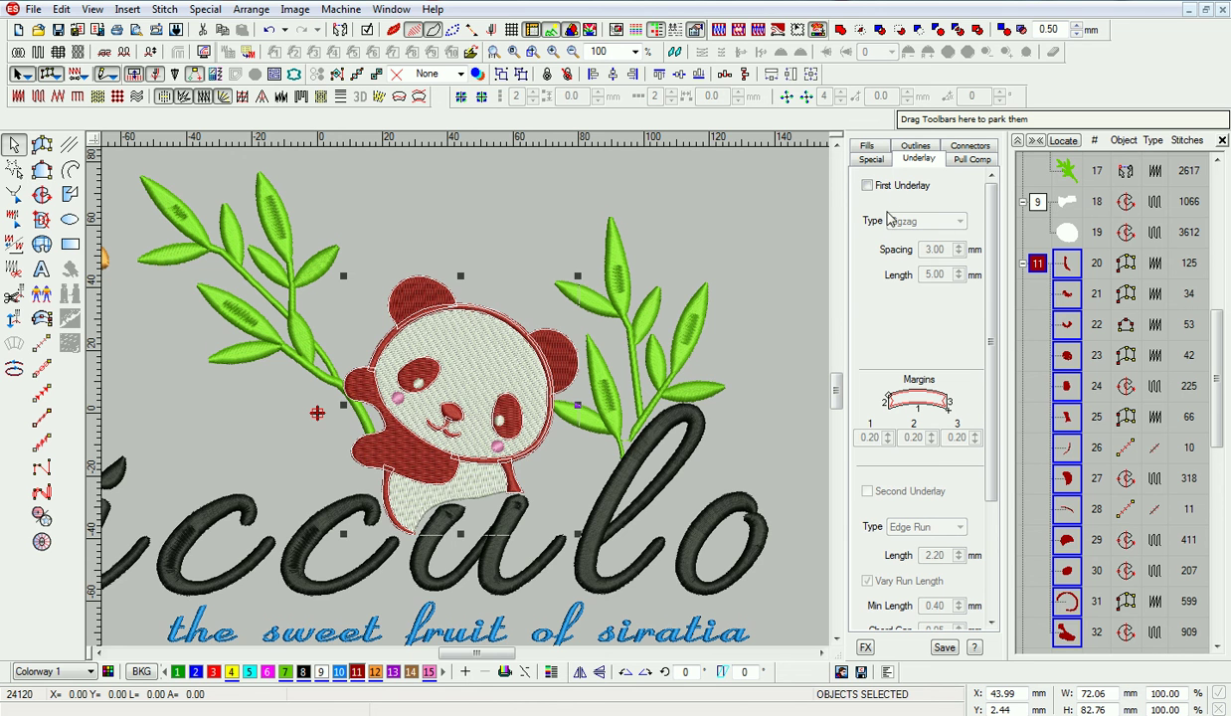
# Set both eye patches to 0.45 mm Tatami spacing and 4.3 mm stitch length.
pyautogui.click(1067, 356)
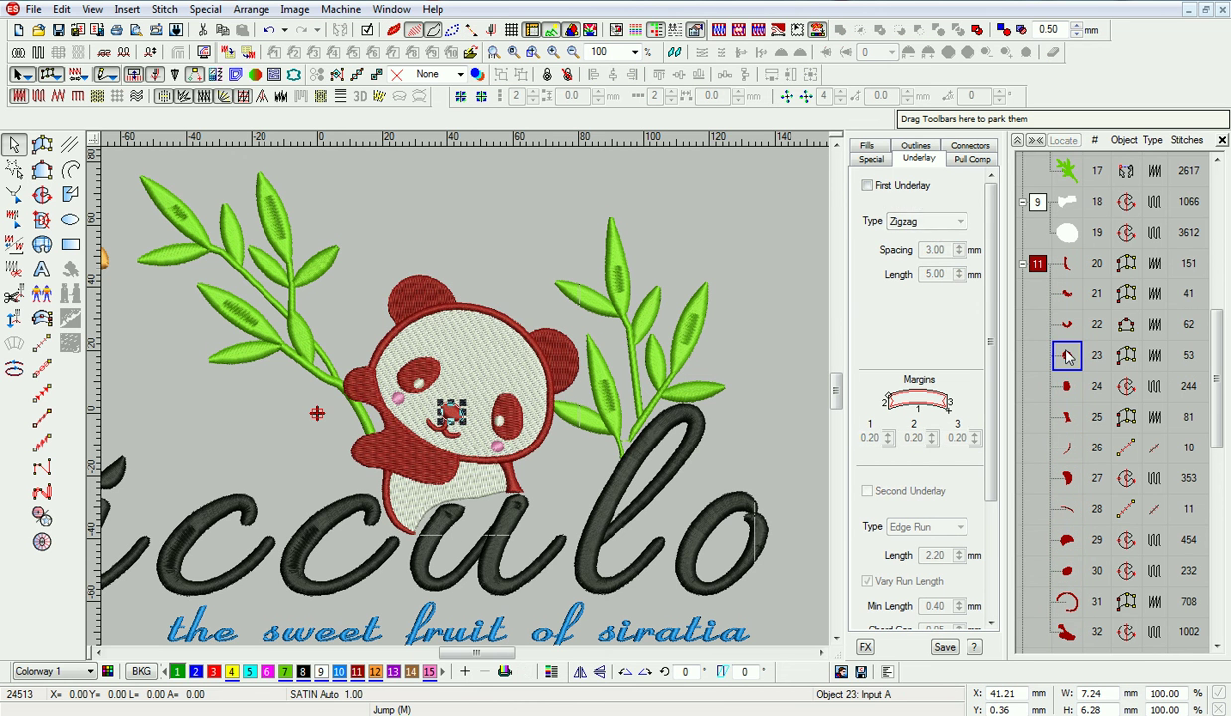
pyautogui.click(1062, 394)
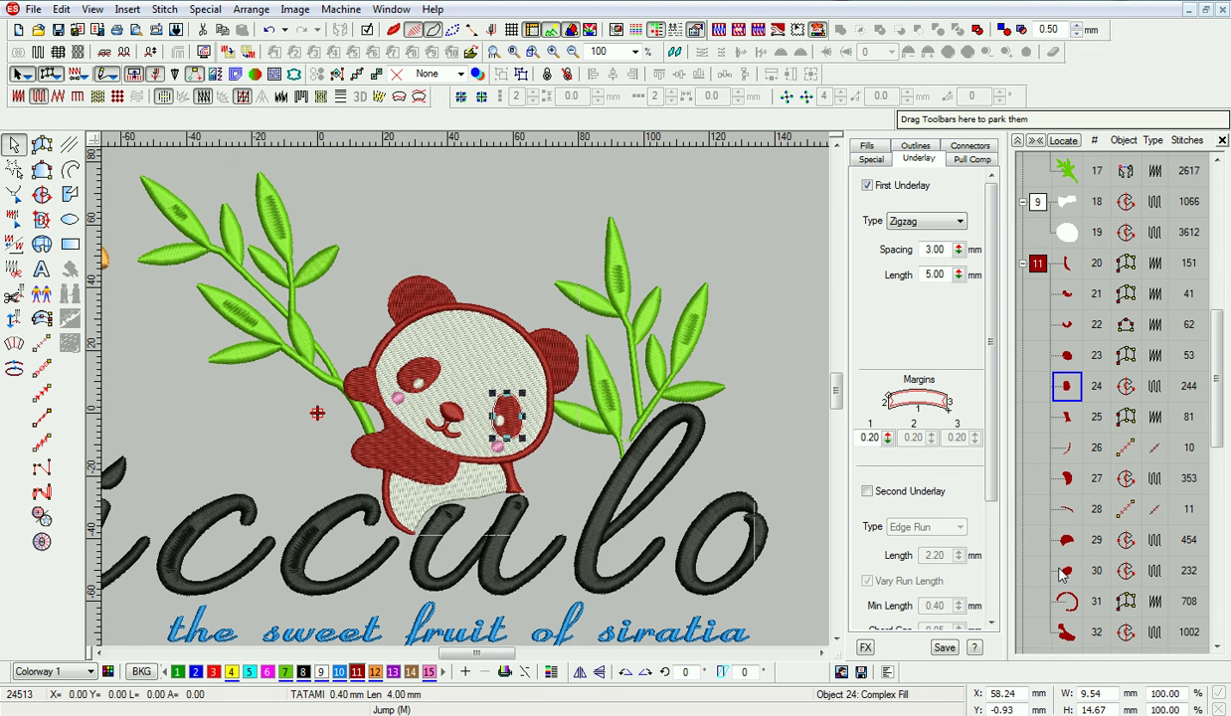
pyautogui.keyDown('ctrl'); pyautogui.click(1064, 570); pyautogui.keyUp('ctrl')
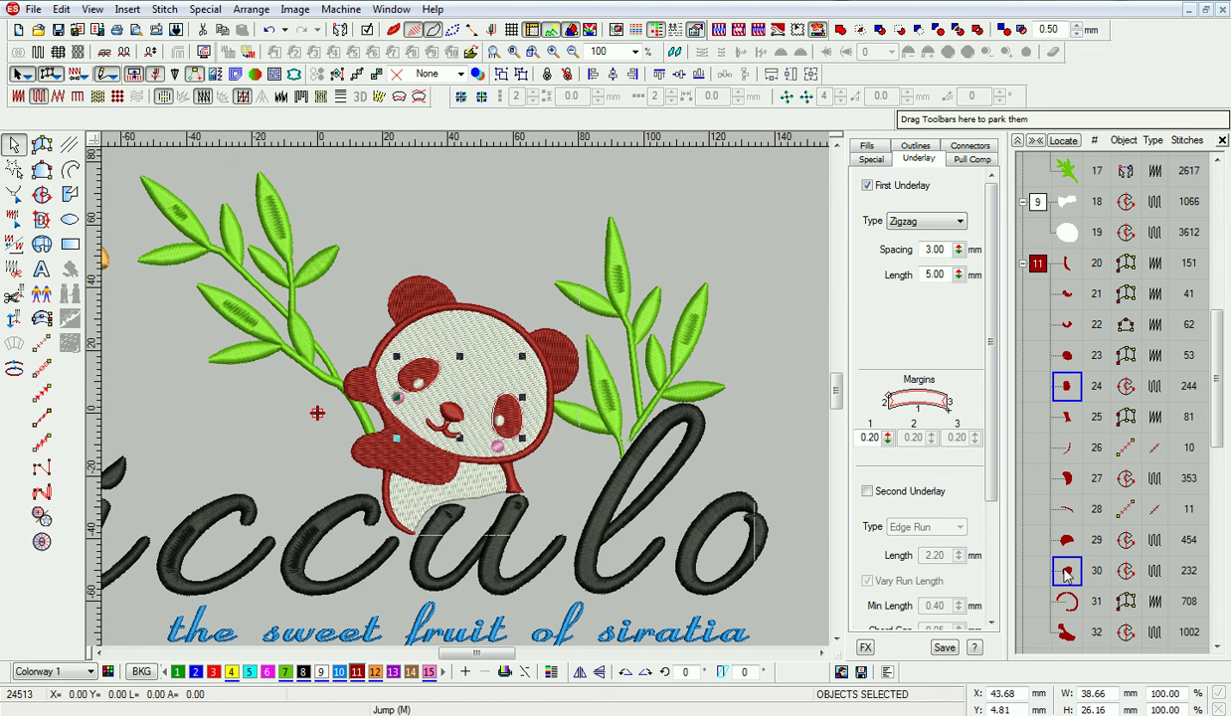
pyautogui.click(869, 149)
pyautogui.write('5')
pyautogui.press('Tab')
pyautogui.write('4.3')
# Set the eye patches' min length to 1 mm and offset fraction A to 0.22, and change offset fraction B.
pyautogui.press('Tab')
pyautogui.write('1')
pyautogui.press('Tab')
pyautogui.write('0.22')
pyautogui.press('Tab')
pyautogui.write('0')
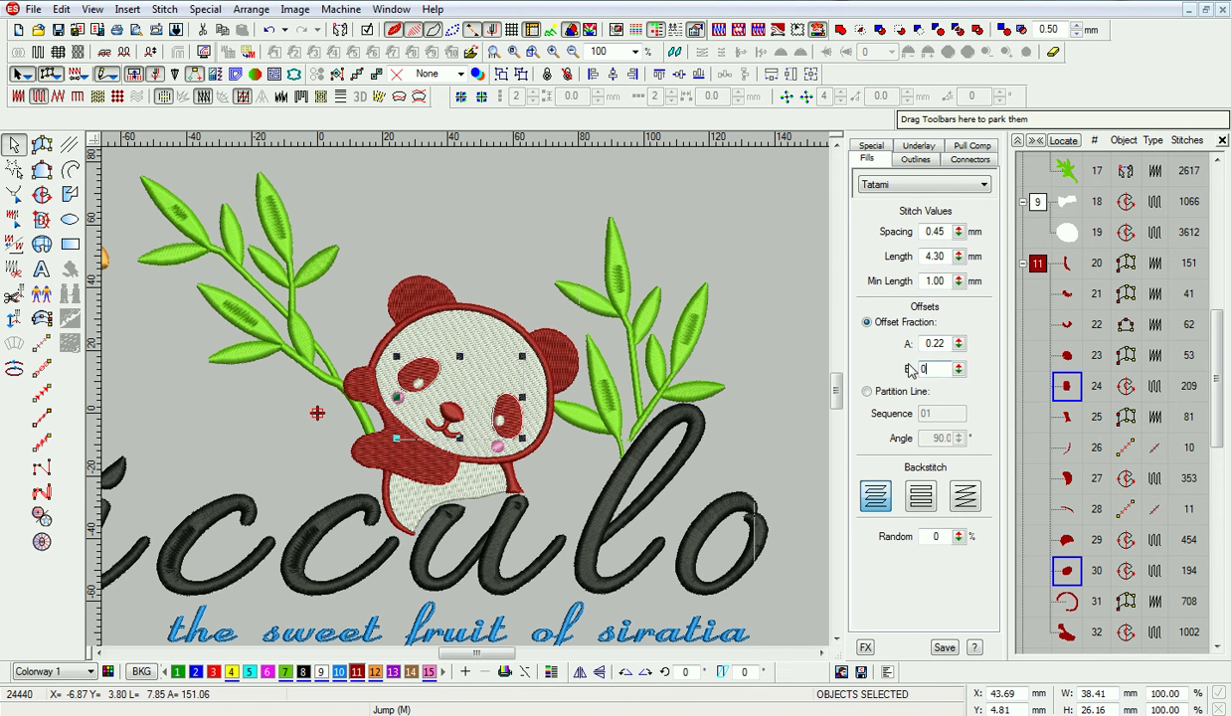
pyautogui.write('3')
pyautogui.click(761, 328)
pyautogui.press('z')
pyautogui.scroll(-1, 506, 418)
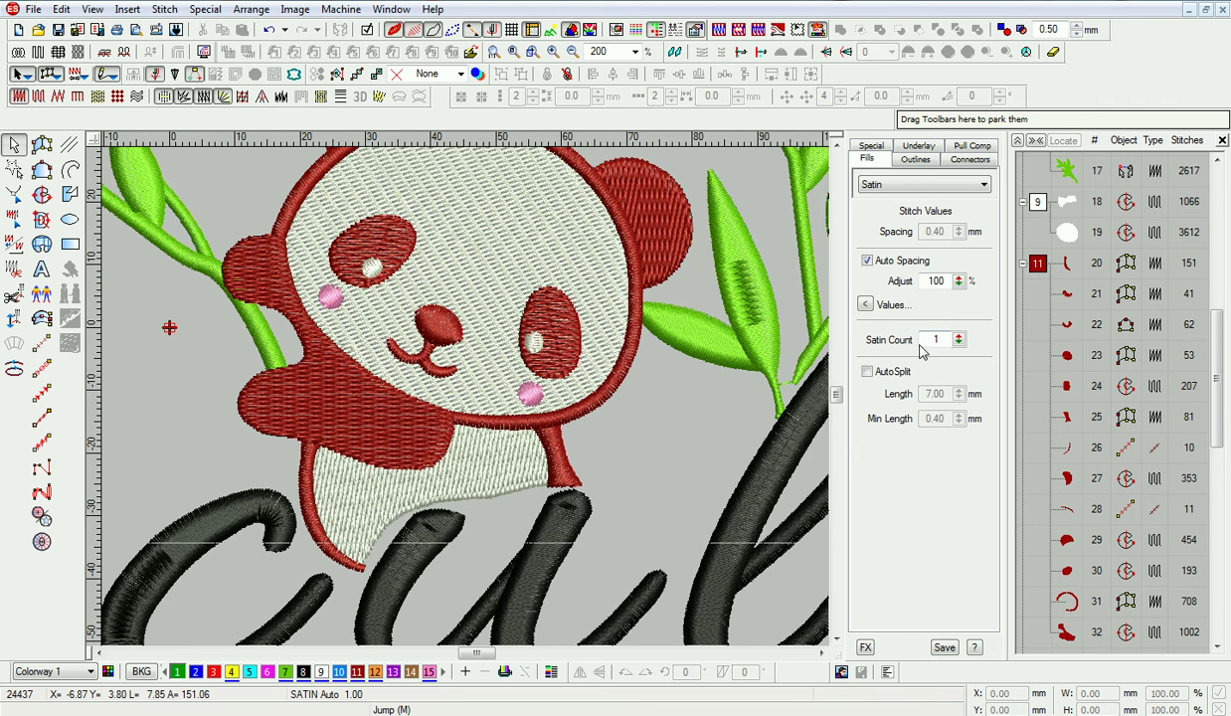
# Set the arm and both ears to 0.38 mm Tatami spacing and 3.8 mm stitch length.
pyautogui.hotkey('shift', 'z')
pyautogui.click(1049, 628)
pyautogui.scroll(-2, 1106, 580)
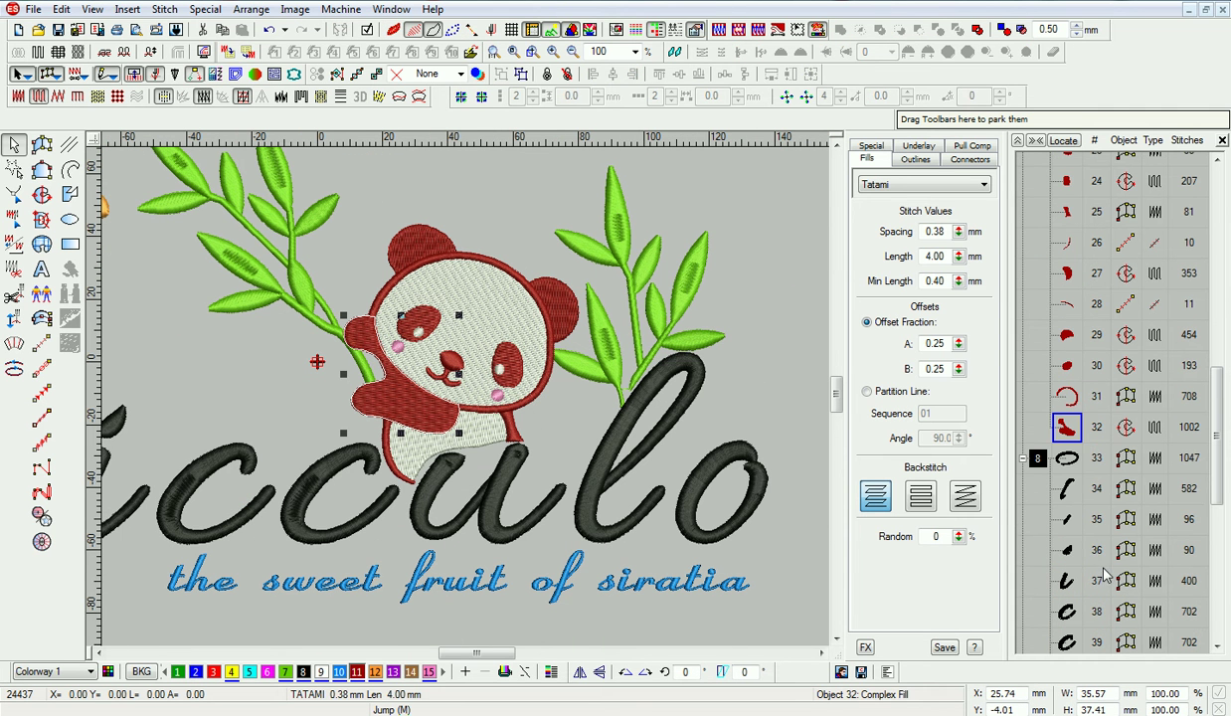
pyautogui.keyDown('ctrl'); pyautogui.click(1067, 365); pyautogui.keyUp('ctrl')
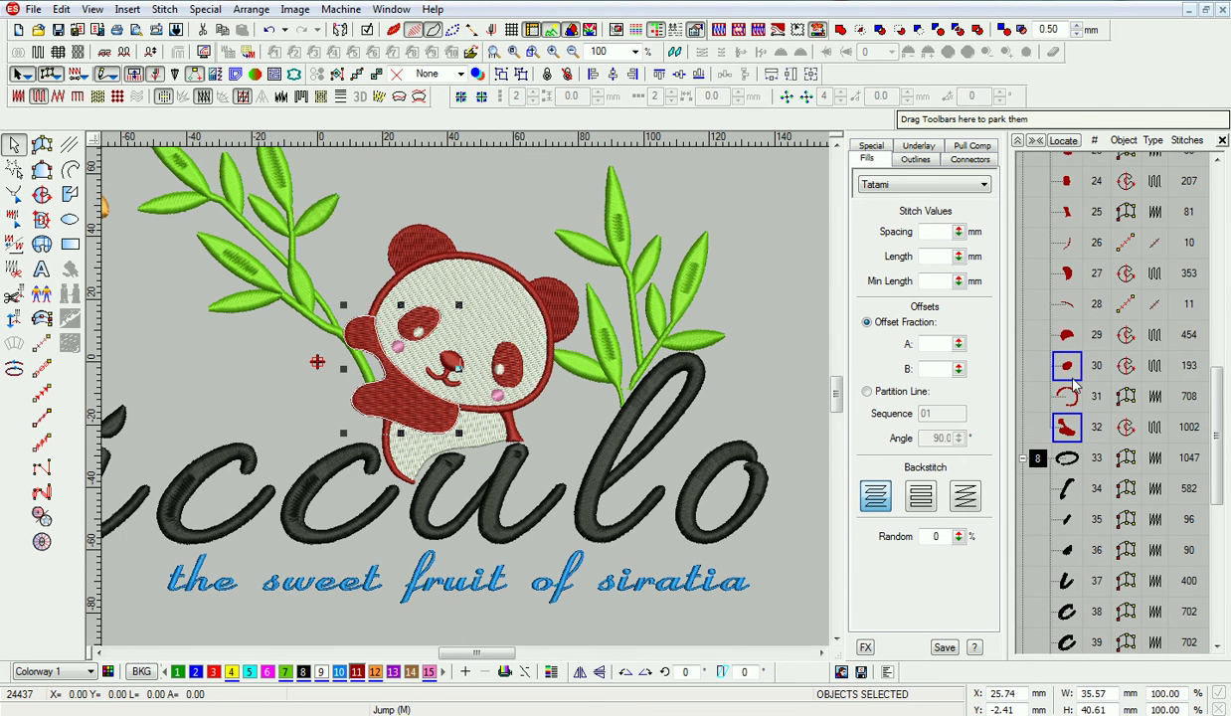
pyautogui.keyDown('ctrl'); pyautogui.click(1067, 366); pyautogui.keyUp('ctrl')
pyautogui.keyDown('ctrl'); pyautogui.click(1067, 335); pyautogui.keyUp('ctrl')
pyautogui.keyDown('ctrl'); pyautogui.click(1068, 275); pyautogui.keyUp('ctrl')
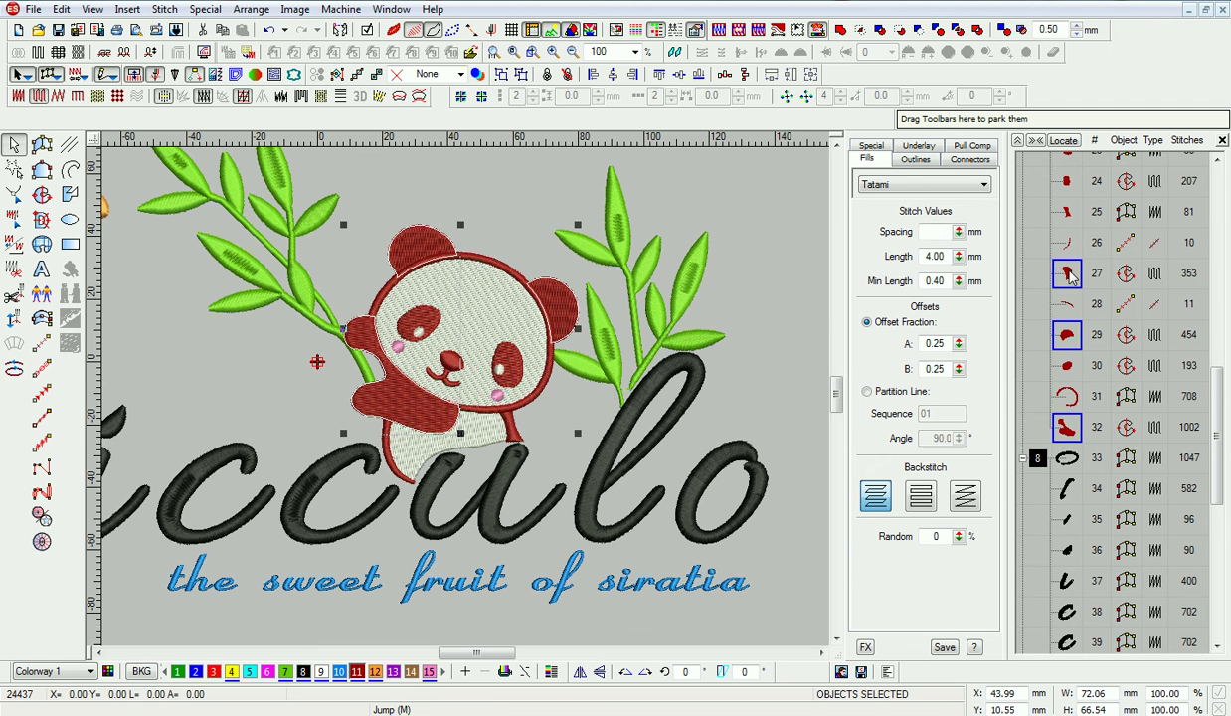
pyautogui.click(931, 230)
pyautogui.write('0.38')
pyautogui.press('Tab')
pyautogui.write('3.8')
# Set the arm and both ears to 1 mm min length, with offset fractions A 0.22 and B 0.30.
pyautogui.press('Tab')
pyautogui.write('1')
pyautogui.press('Tab')
pyautogui.write('0.5')
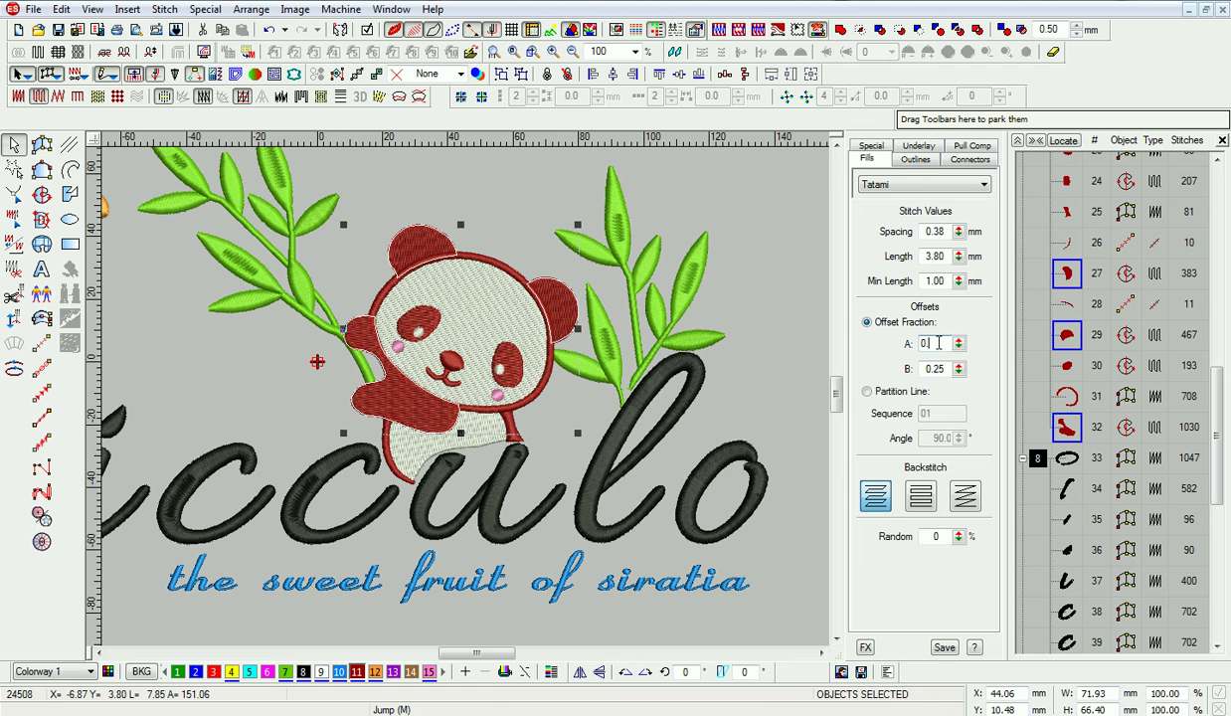
pyautogui.press('Tab')
pyautogui.write('0.3')
pyautogui.press('Tab')
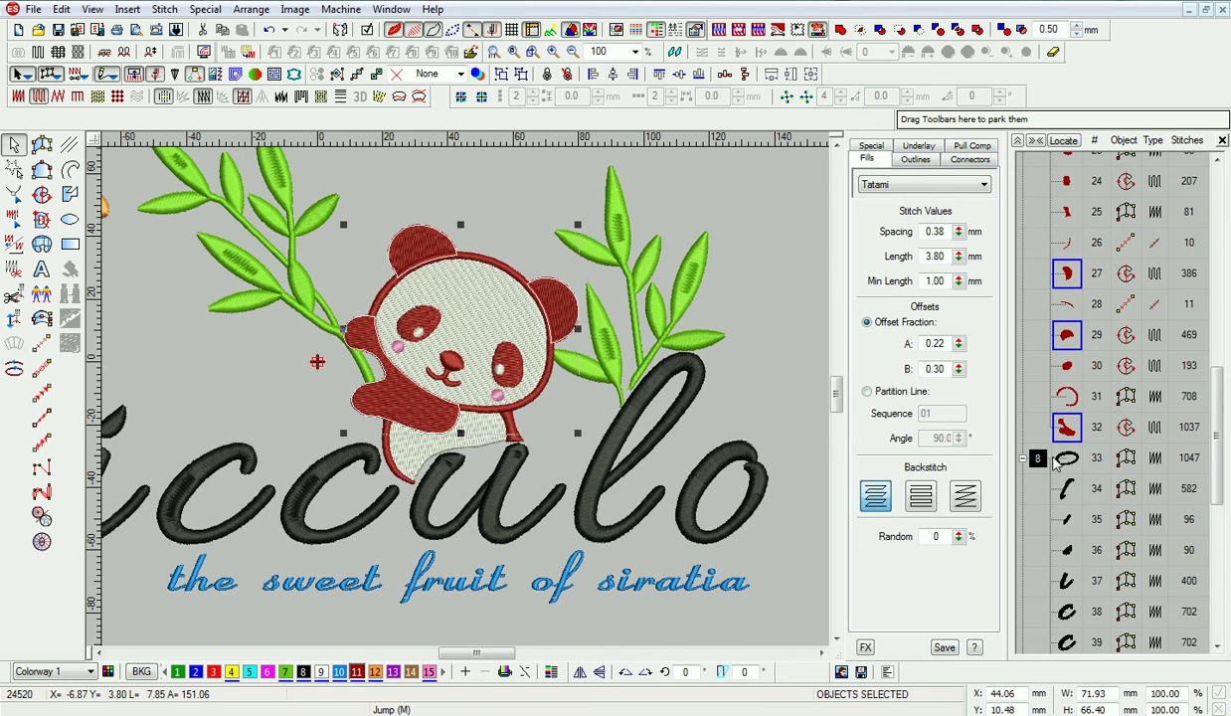
pyautogui.click(1070, 463)
pyautogui.scroll(-1, 626, 439)
pyautogui.click(654, 400)
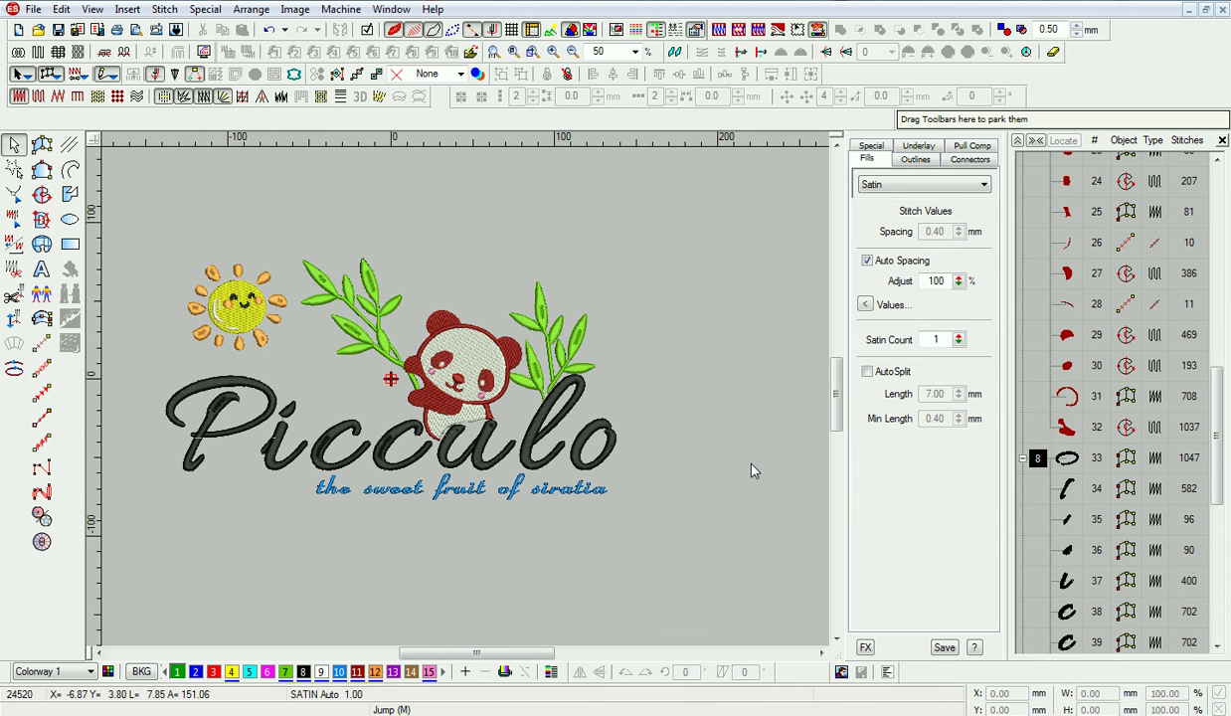
# Reshape the panda's arm fill to adjust its stitch start point near the raised paw.
pyautogui.click(1066, 428)
pyautogui.press('z')
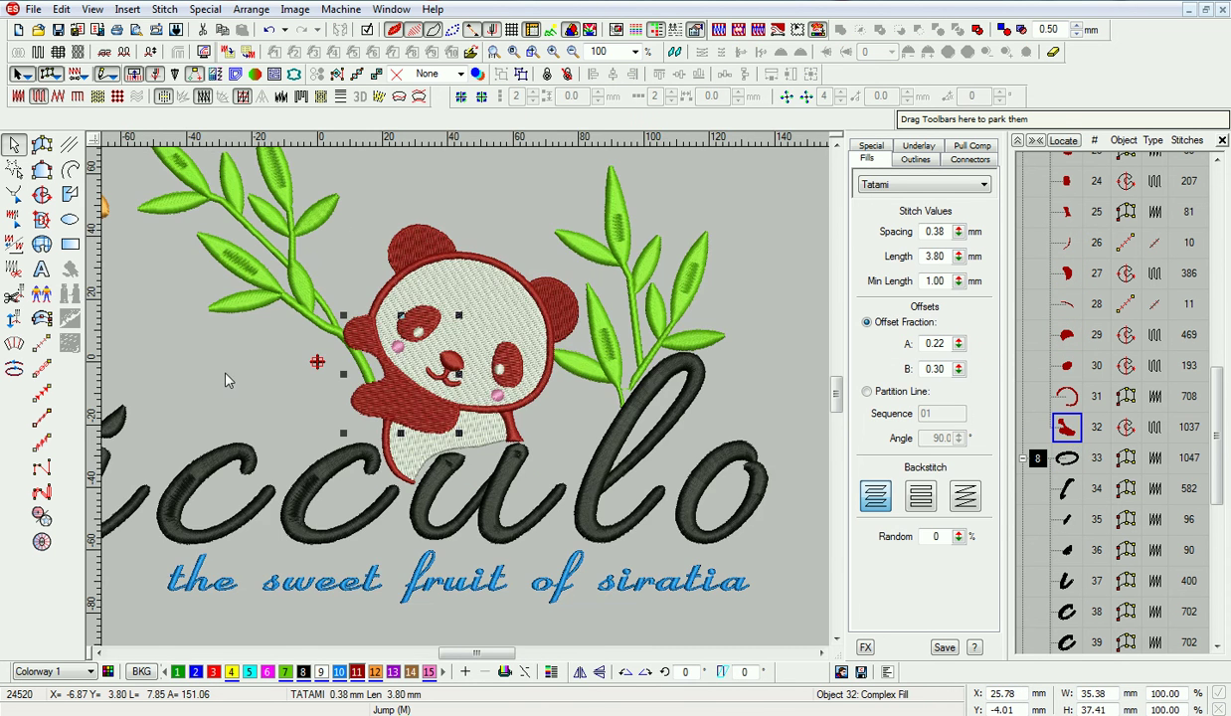
pyautogui.click(14, 194)
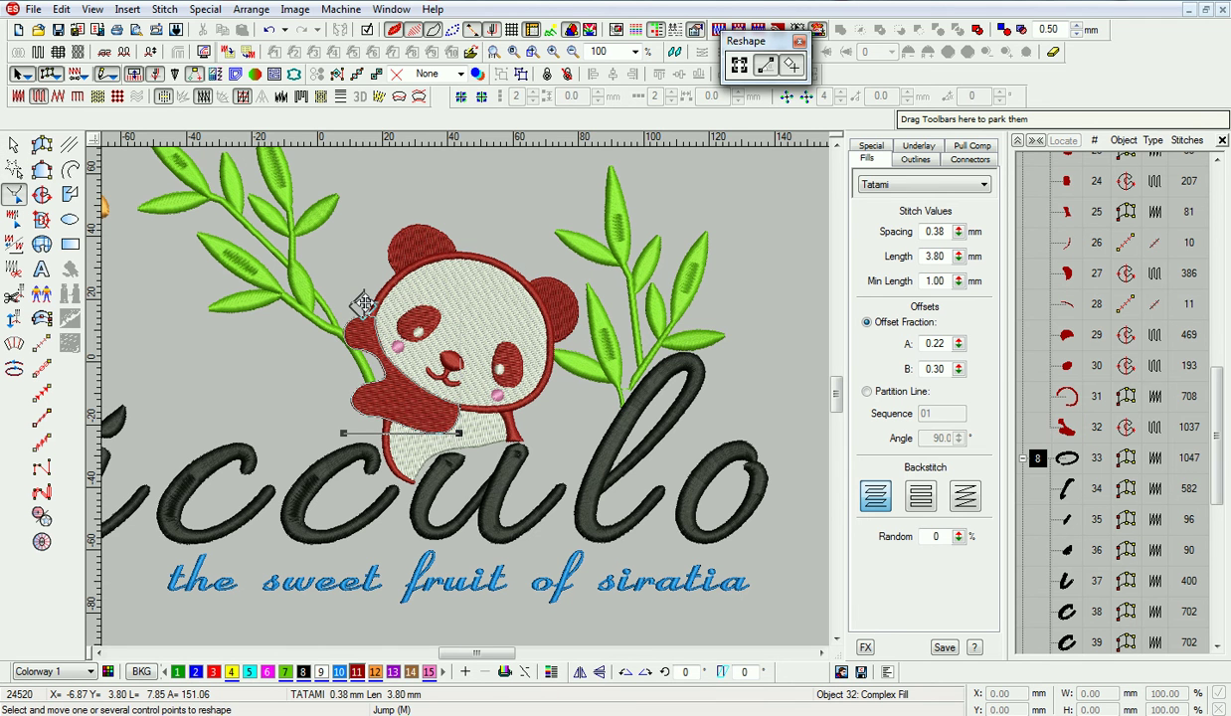
pyautogui.press('Escape')
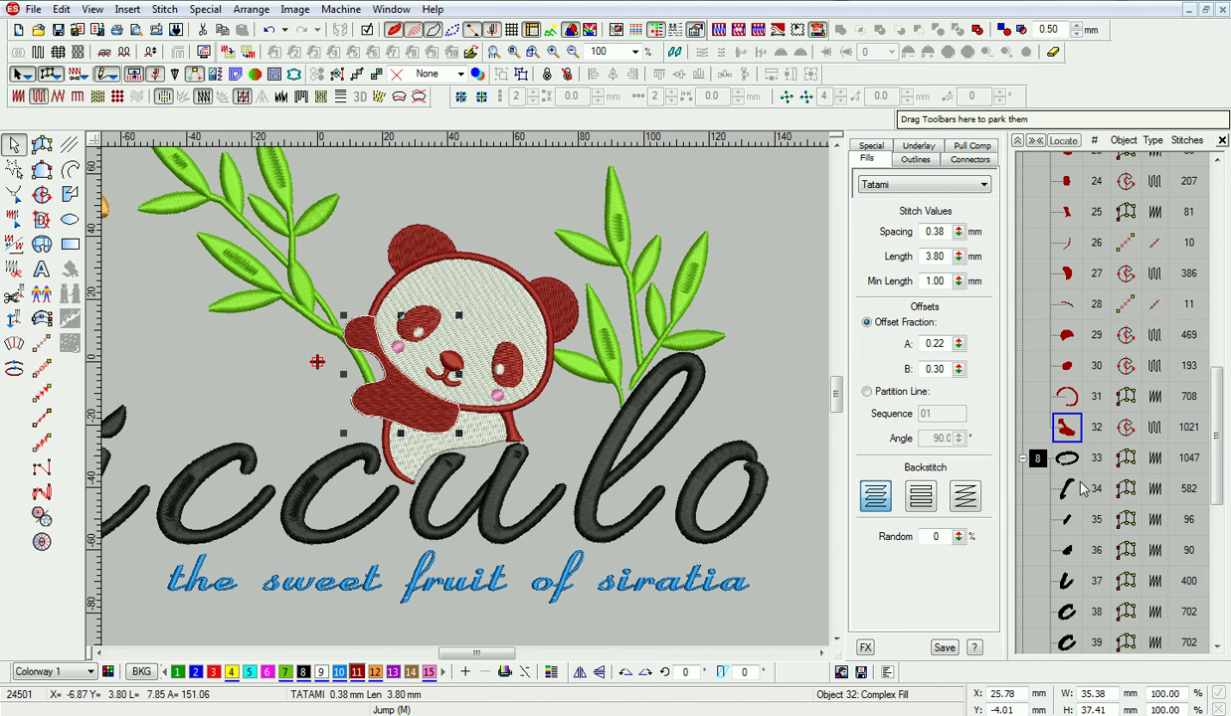
# Check the black lettering's underlay and recolour all the dark red panda parts to black thread 8.
pyautogui.click(1036, 458)
pyautogui.hotkey('shift', 'z')
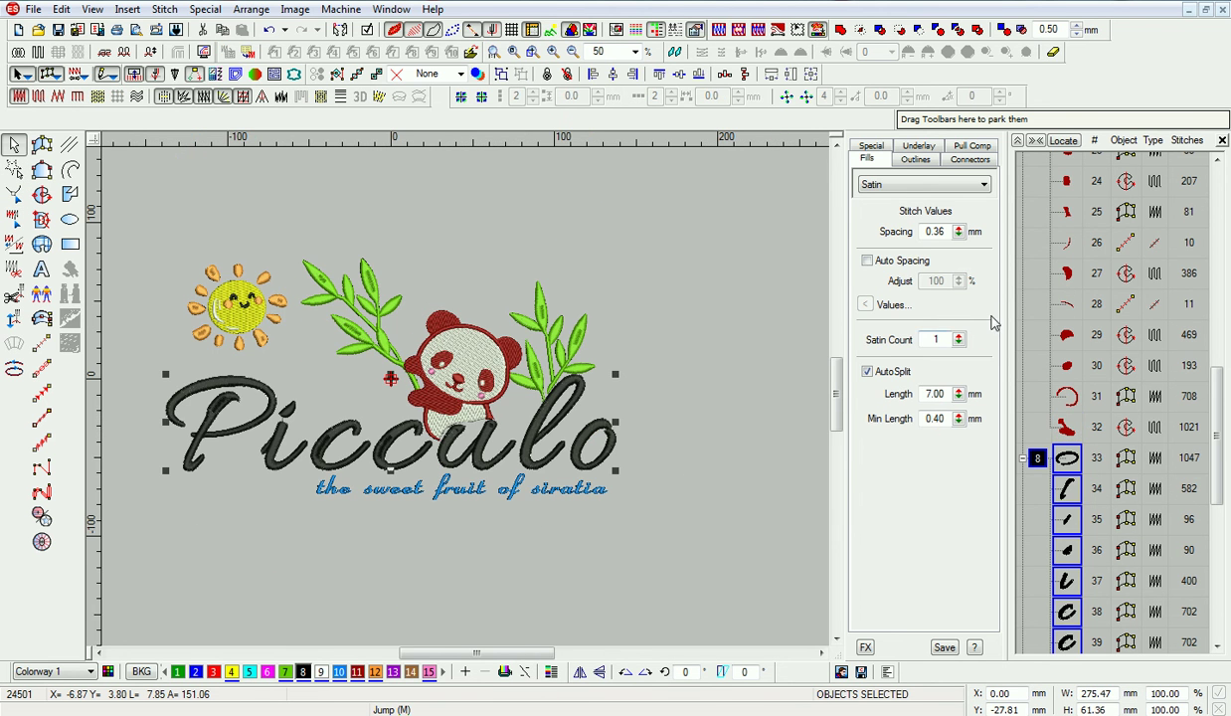
pyautogui.click(917, 147)
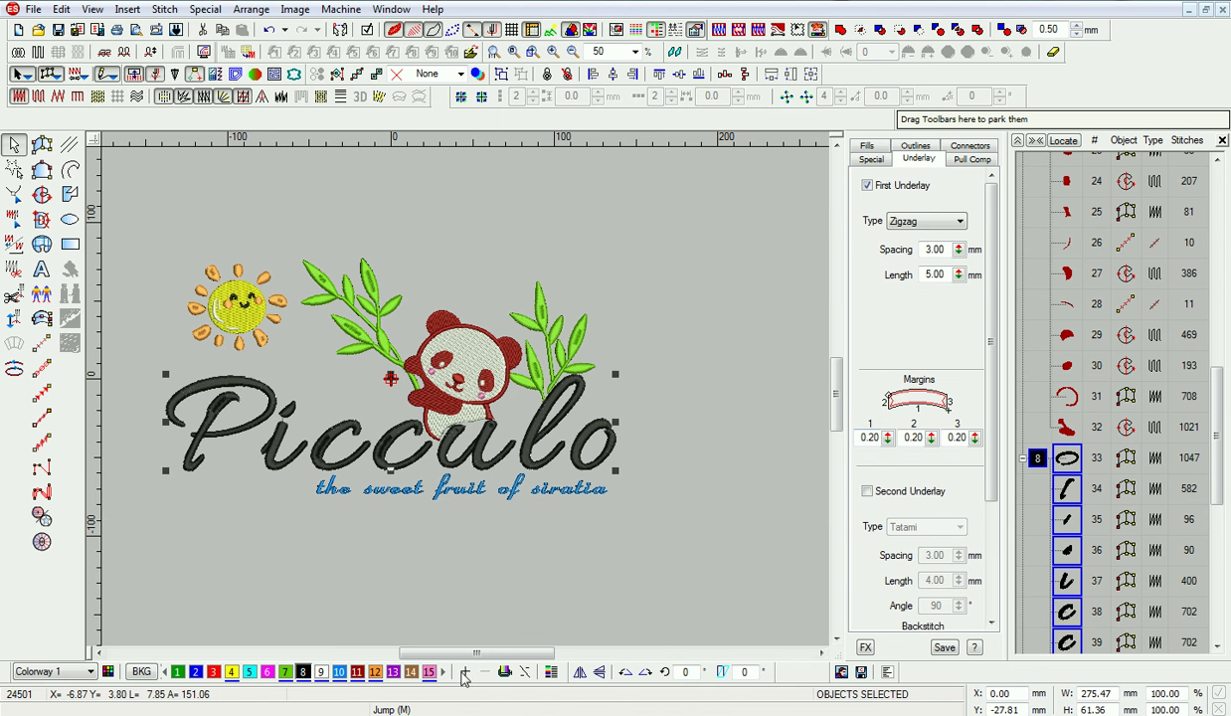
pyautogui.click(1017, 141)
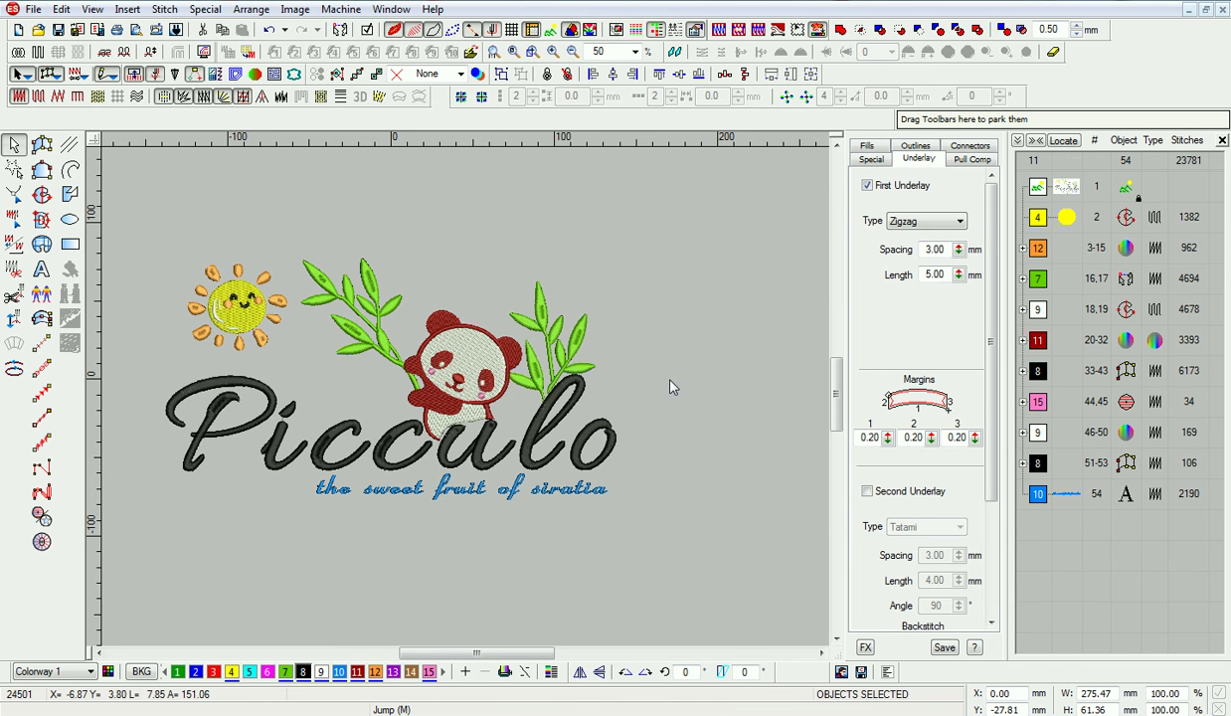
pyautogui.click(466, 370)
pyautogui.click(303, 671)
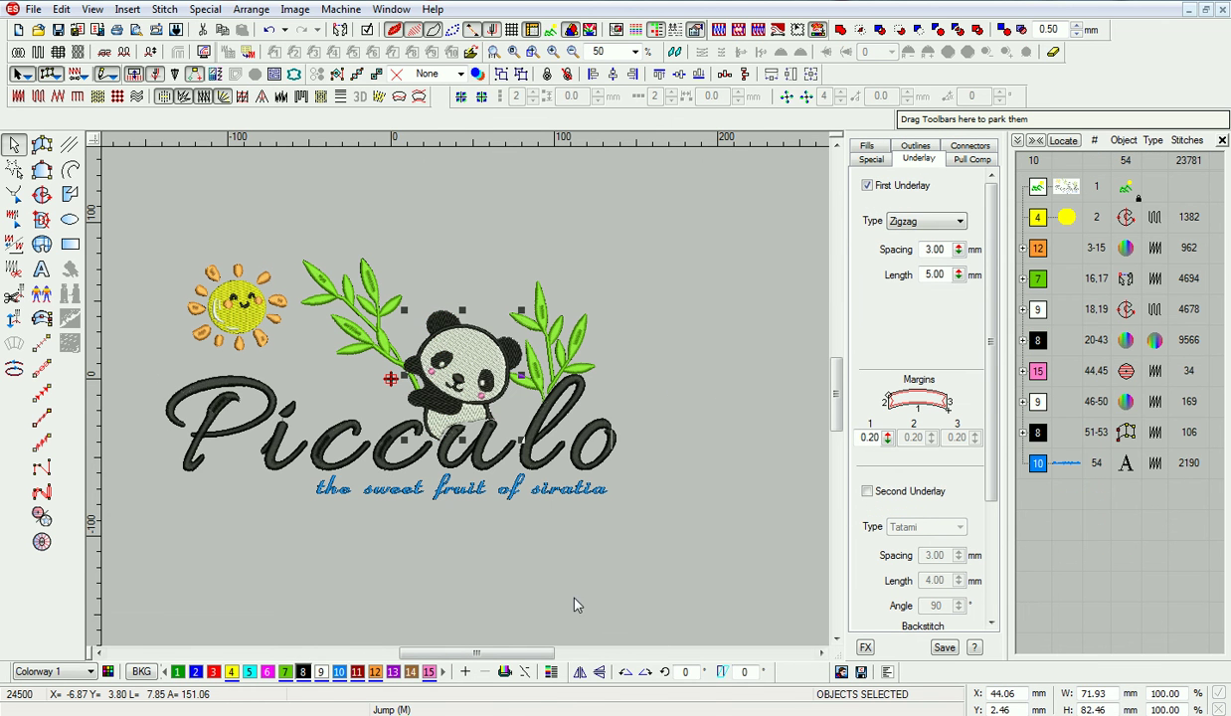
pyautogui.click(639, 572)
# Move the pink cheeks after the sun's black face details in the stitch sequence.
pyautogui.press('z')
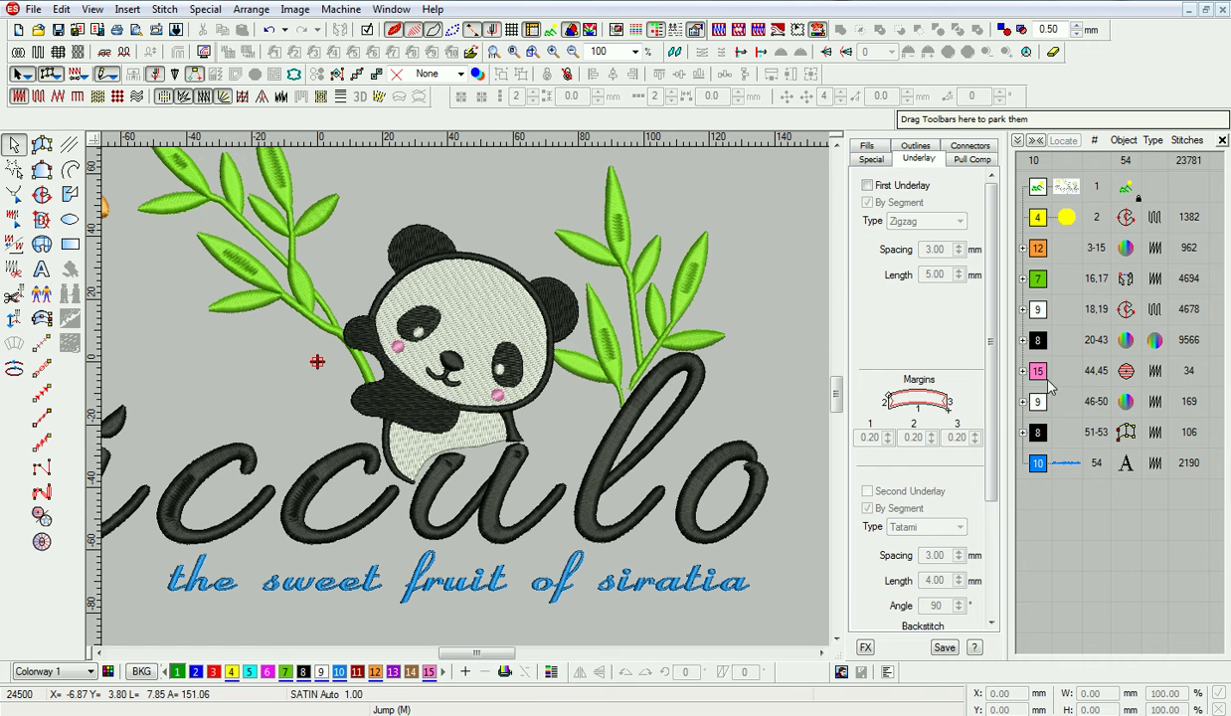
pyautogui.click(1037, 378)
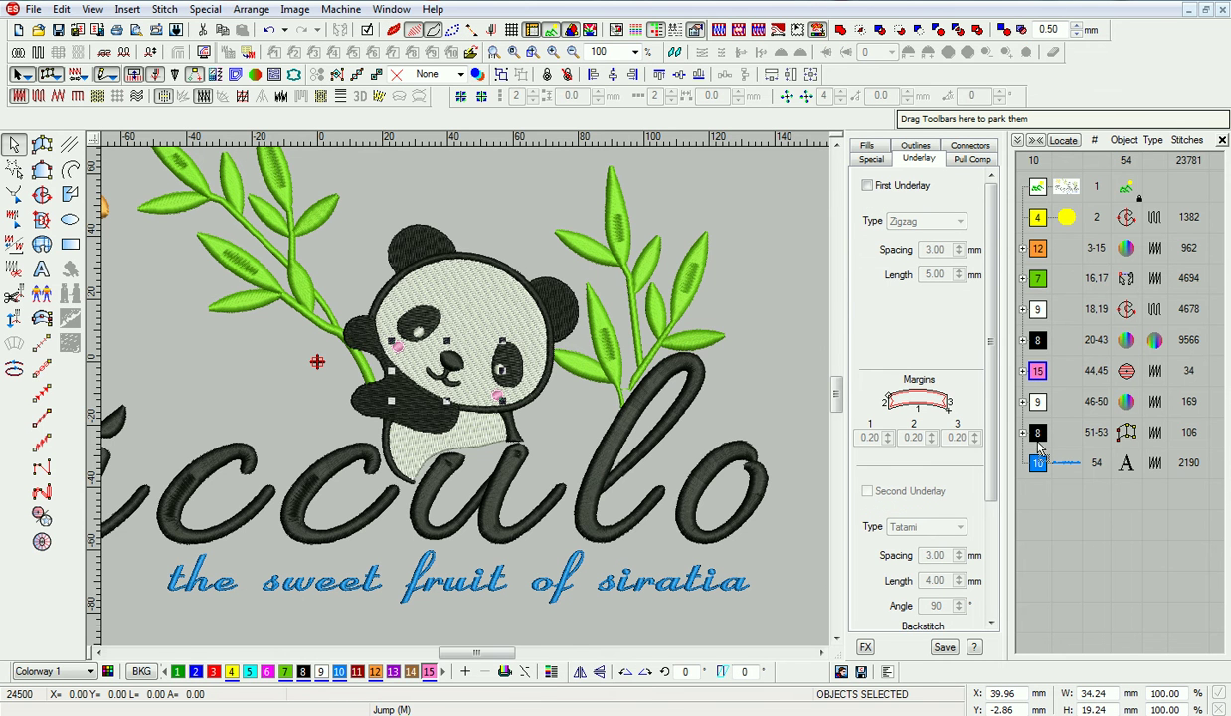
pyautogui.moveTo(1037, 457); pyautogui.dragTo(1038, 450)
pyautogui.click(1060, 513)
# Move the sun's black eyes and mouth ahead of the white thread 9 details and recolour them to brown thread 14.
pyautogui.click(1037, 403)
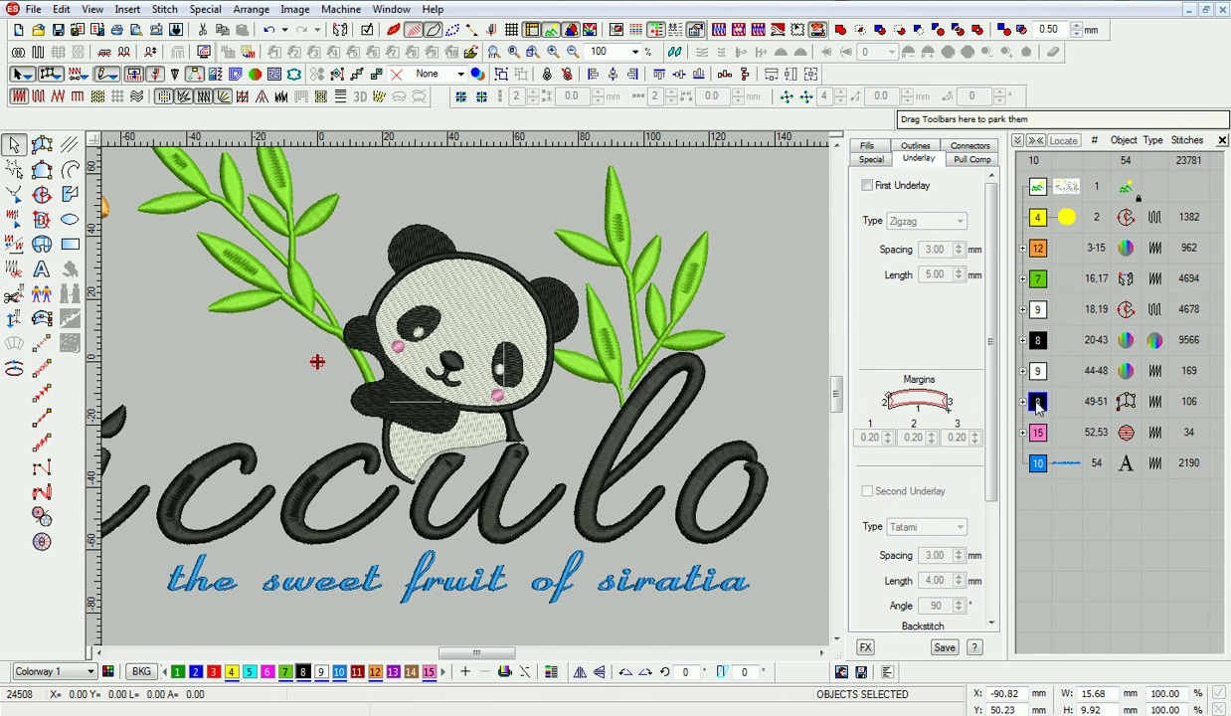
pyautogui.hotkey('shift', 'z')
pyautogui.click(1077, 605)
pyautogui.press('z')
pyautogui.hotkey('shift', 'z')
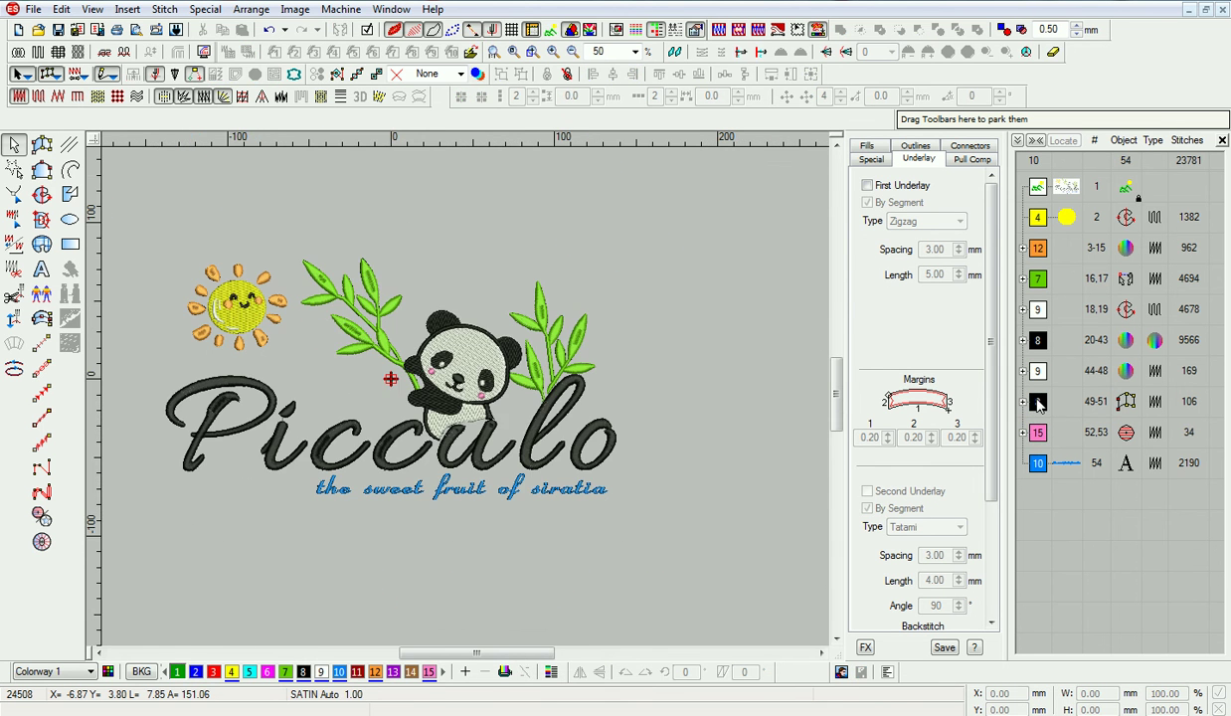
pyautogui.click(1037, 399)
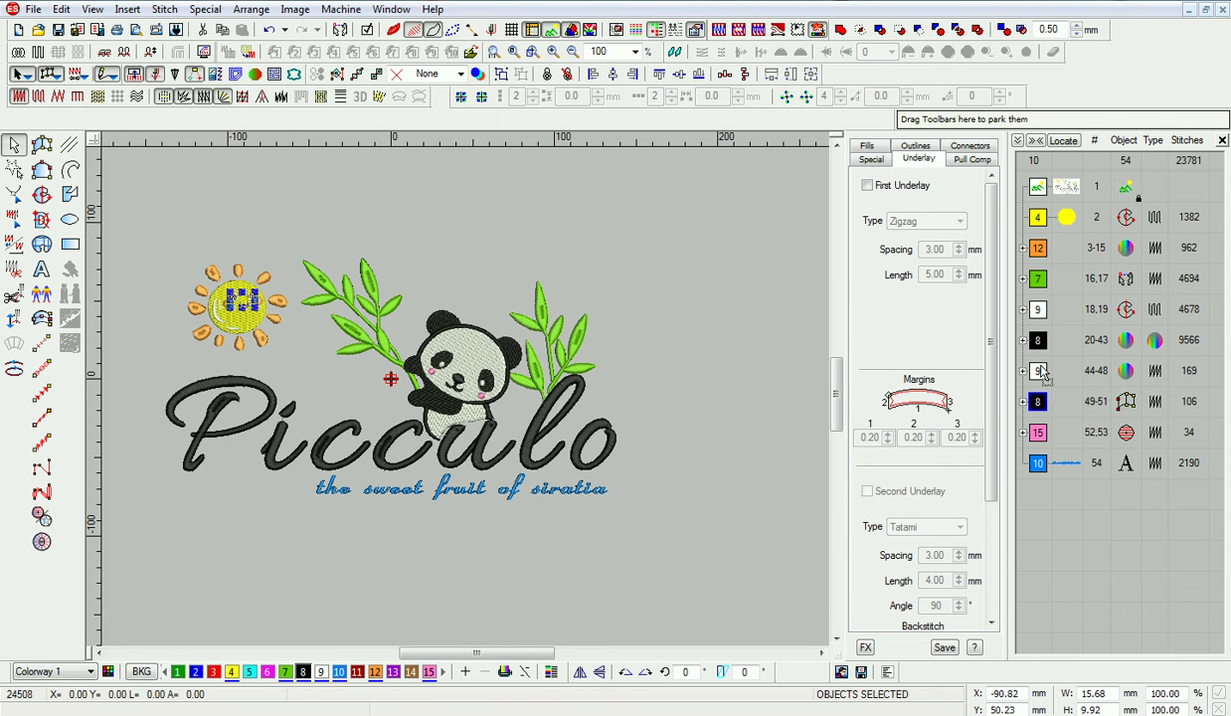
pyautogui.moveTo(1038, 365); pyautogui.dragTo(1037, 344)
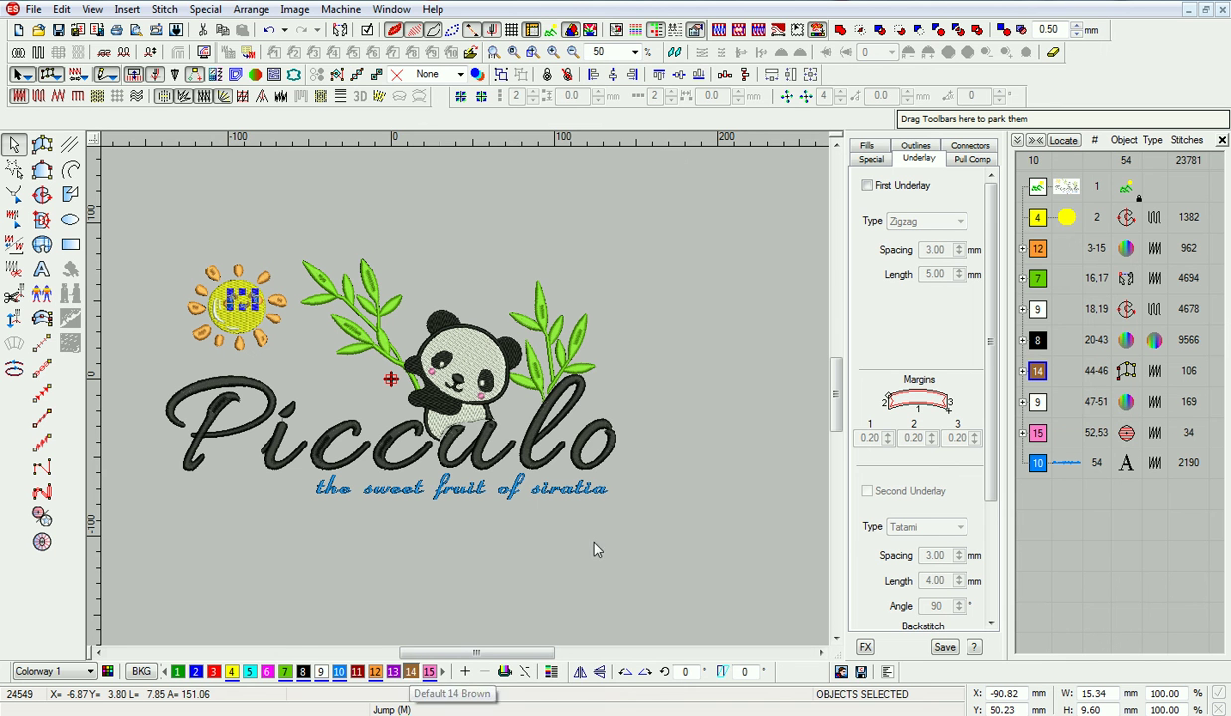
# Move the sun's brown eyes and mouth between the panda's arm and the script lettering in the stitch sequence.
pyautogui.click(1023, 341)
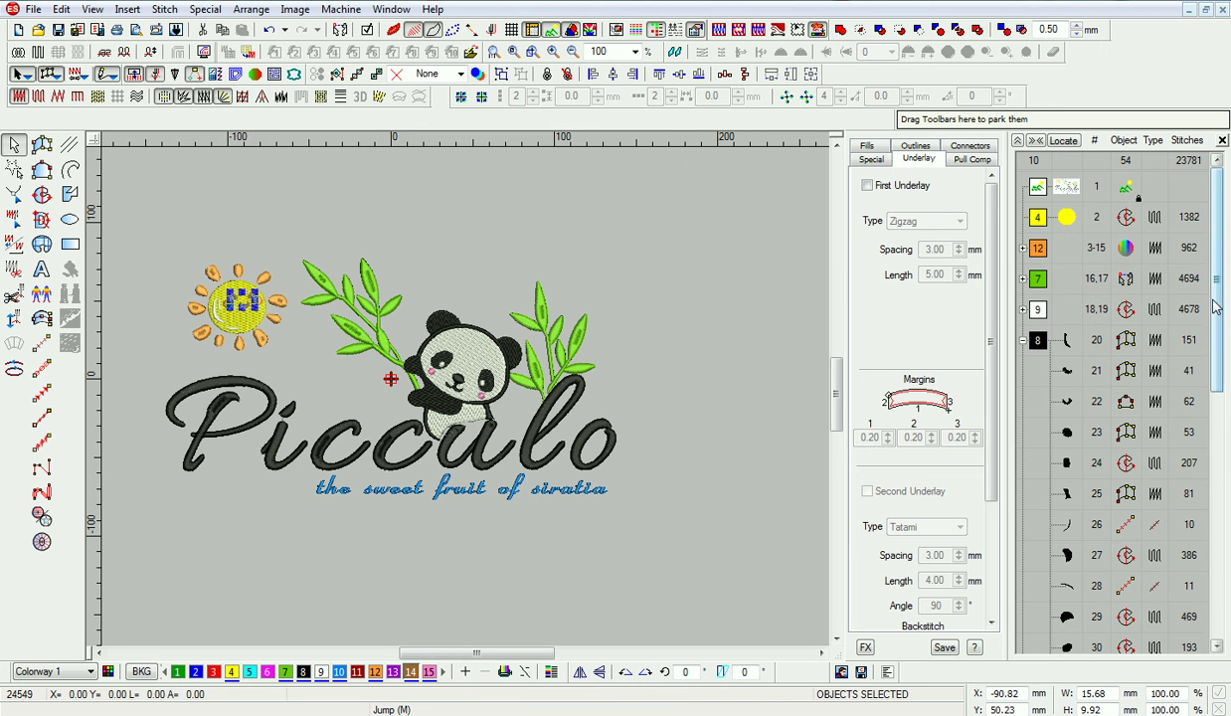
pyautogui.scroll(-7, 1038, 536)
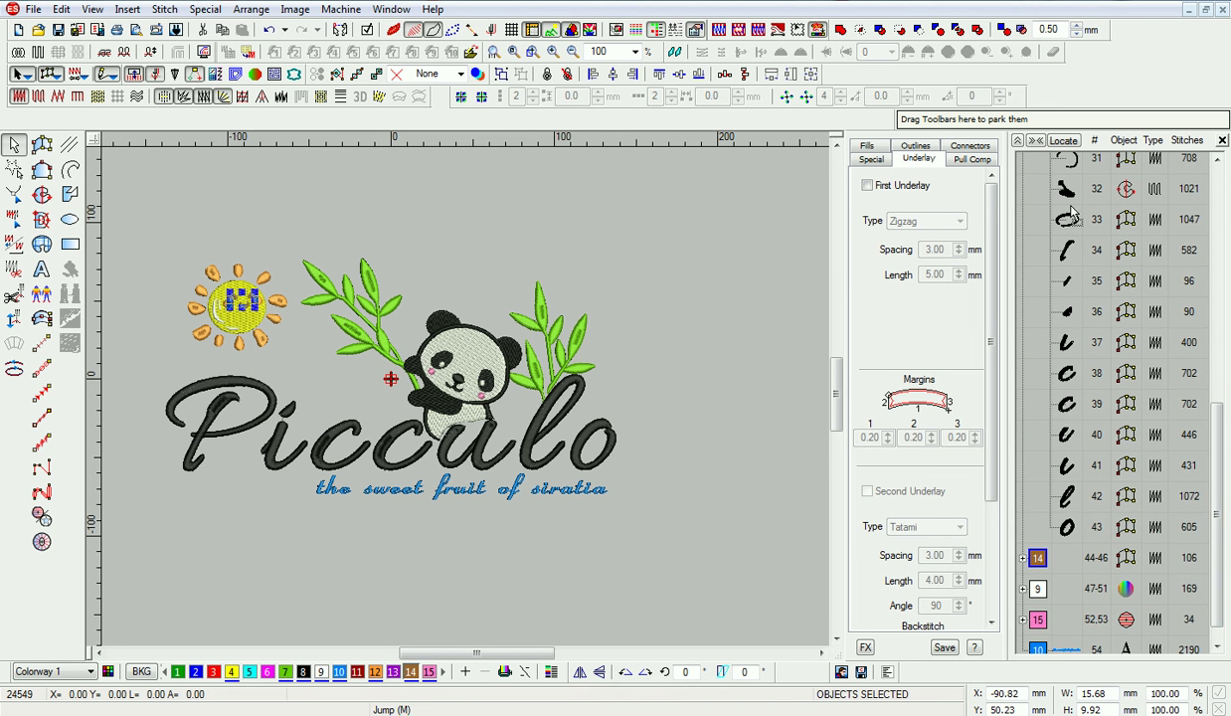
pyautogui.moveTo(1073, 206); pyautogui.dragTo(1071, 210)
# Edit the panda's arm fill with Reshape to adjust its connection to the sun's face details.
pyautogui.click(1066, 189)
pyautogui.click(14, 194)
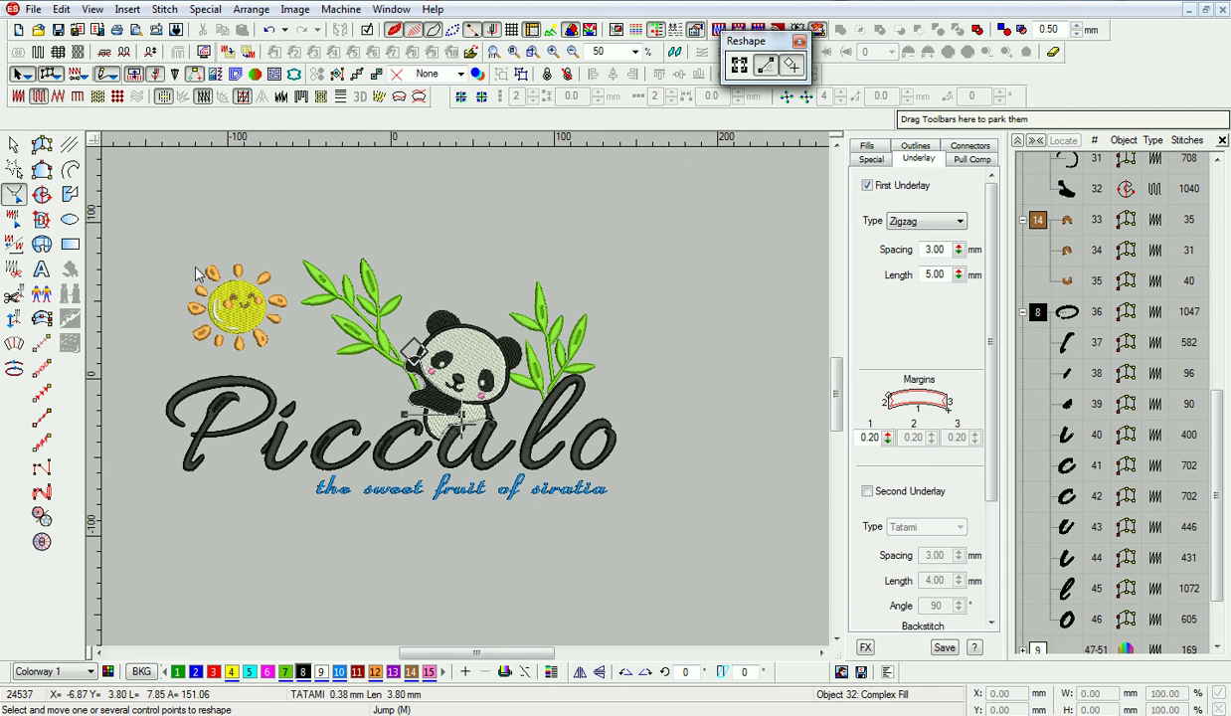
pyautogui.click(13, 146)
# Reorder the sun's face details to stitch one eye first, the mouth second and the other eye last.
pyautogui.click(1071, 222)
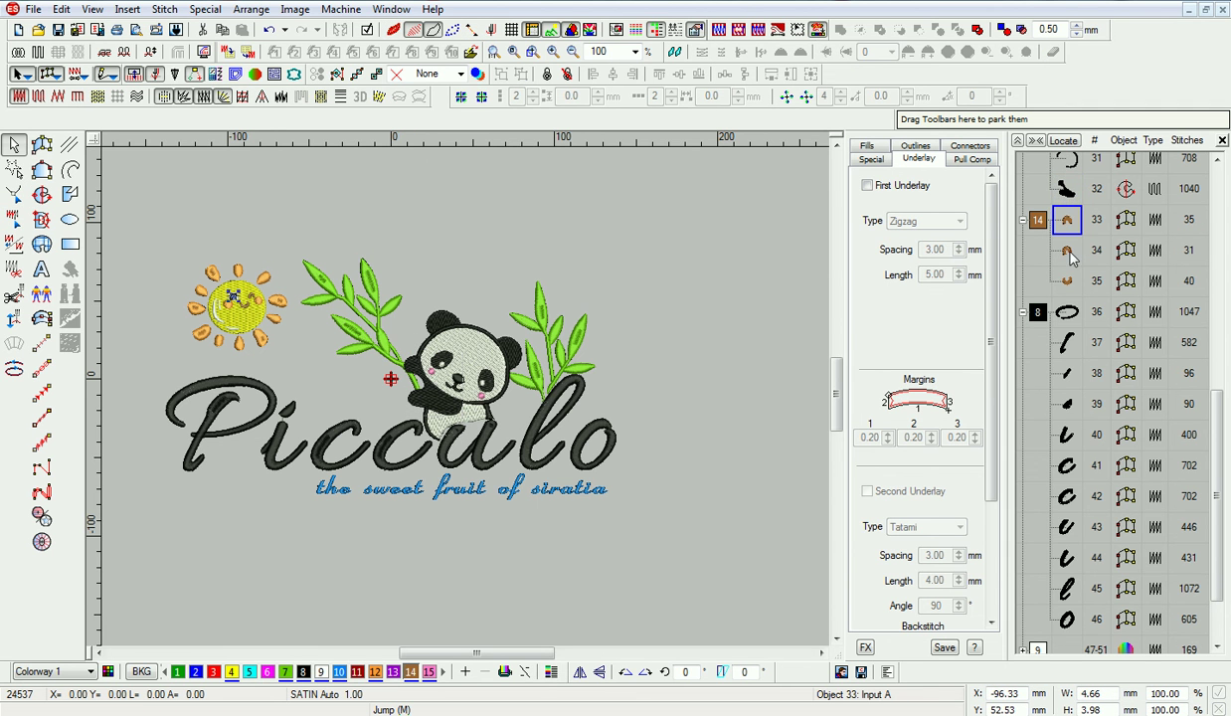
pyautogui.click(1067, 282)
pyautogui.moveTo(1072, 253); pyautogui.dragTo(1068, 219)
pyautogui.moveTo(1067, 281); pyautogui.dragTo(1067, 246)
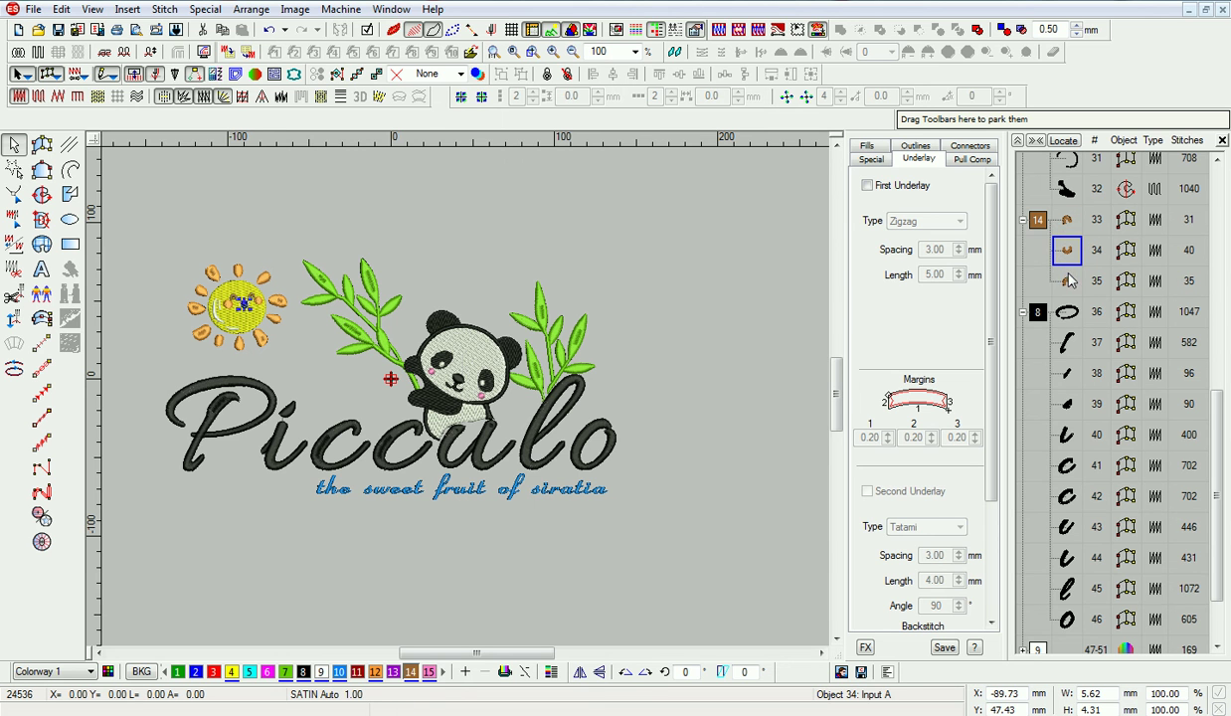
# Enable the first underlay on the sun's eyes and mouth.
pyautogui.click(1034, 220)
pyautogui.click(868, 185)
pyautogui.click(908, 221)
pyautogui.click(908, 235)
# Set the sun's eyes and mouth to 0.45 mm satin spacing without auto spacing and recolour them to black thread 8.
pyautogui.click(869, 148)
pyautogui.click(893, 261)
pyautogui.moveTo(940, 231); pyautogui.dragTo(840, 238)
pyautogui.write('0.45')
pyautogui.press('Return')
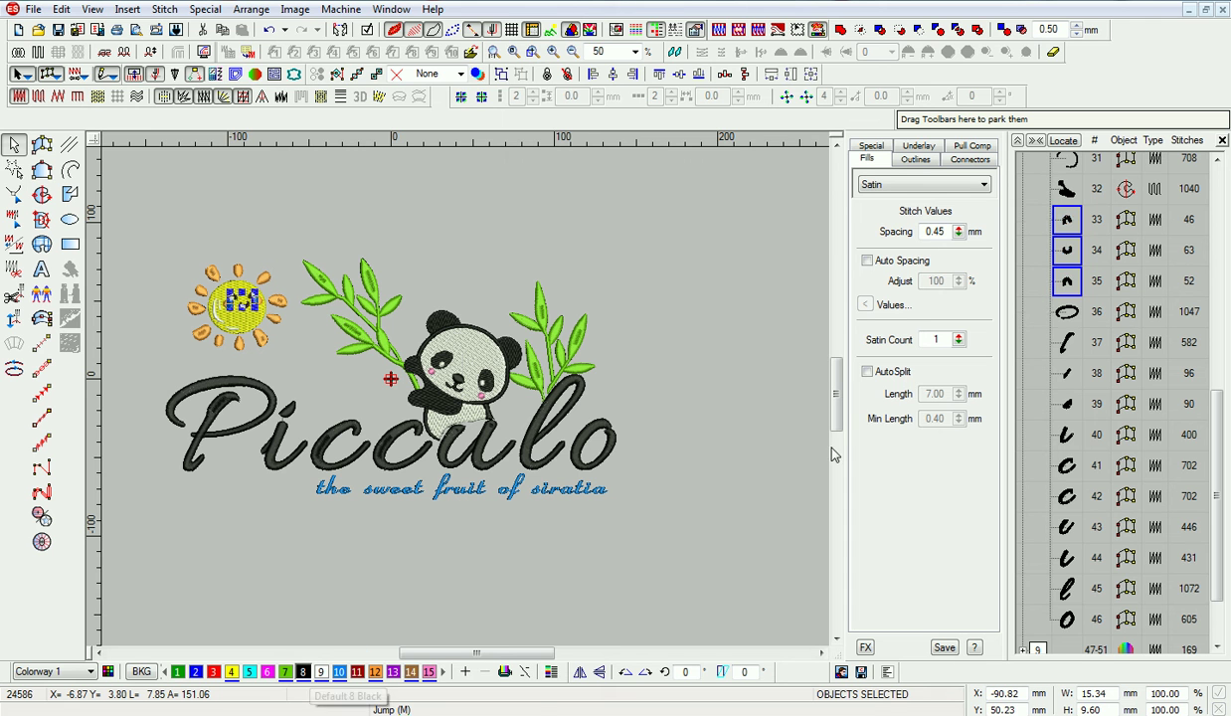
pyautogui.click(1061, 315)
pyautogui.click(773, 269)
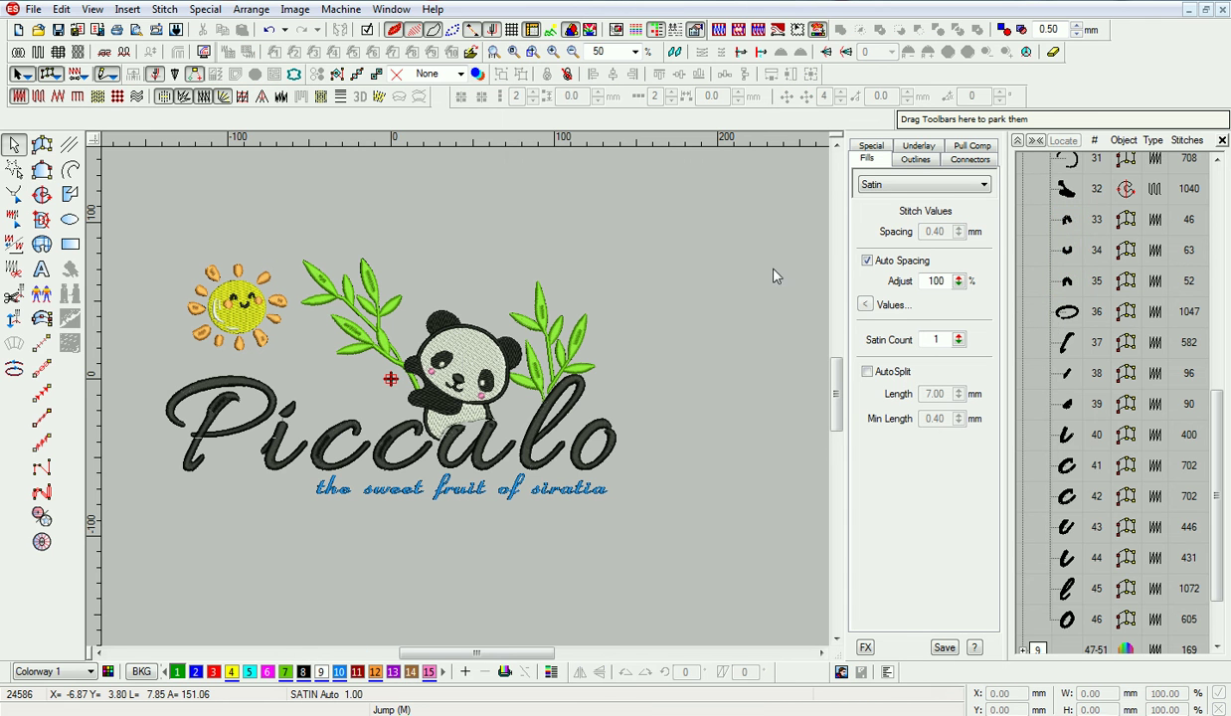
# Turn off auto spacing for the blue tagline and set its satin spacing to 0.38 mm.
pyautogui.click(1017, 143)
pyautogui.click(1066, 434)
pyautogui.click(919, 261)
pyautogui.doubleClick(938, 231)
pyautogui.write('00')
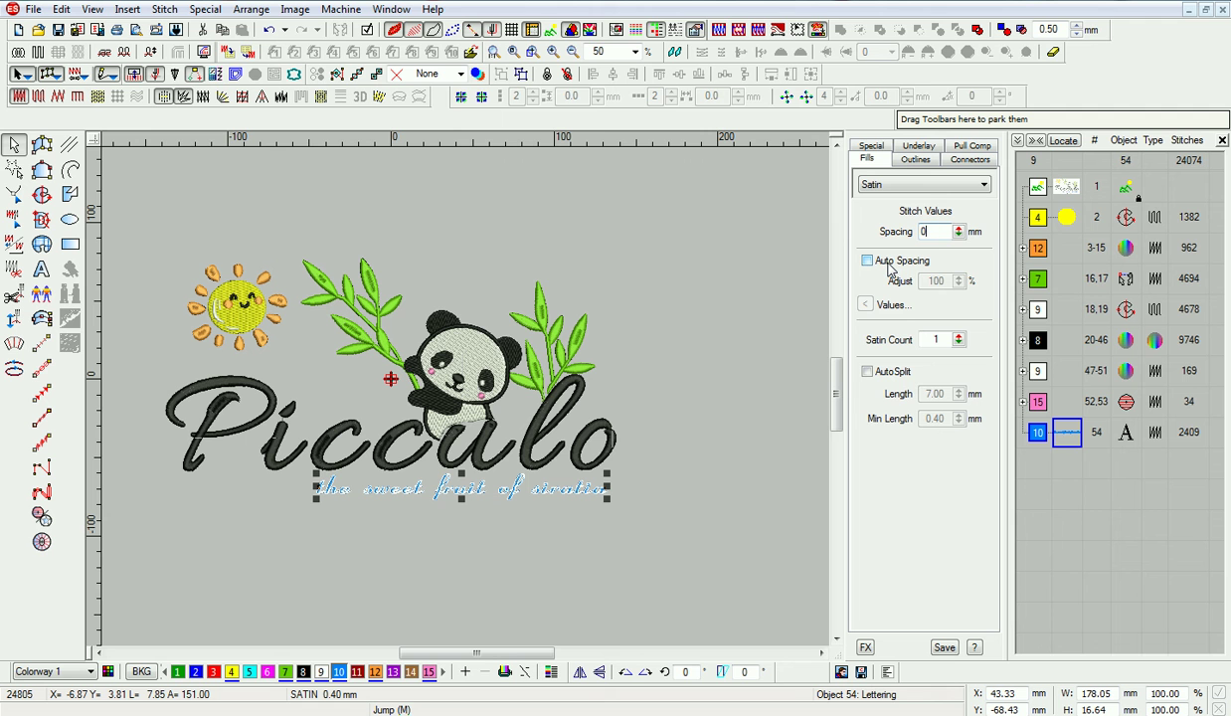
pyautogui.press('Return')
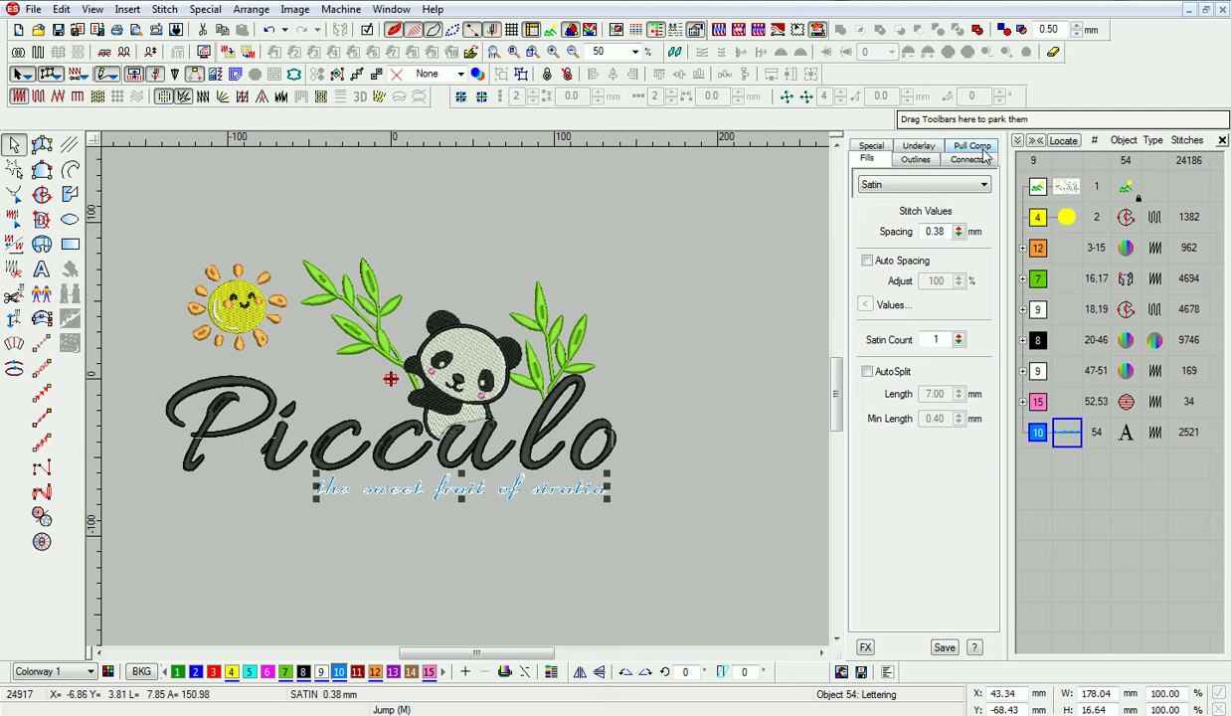
# Enable pull compensation for the blue tagline and set it to 0.3 mm.
pyautogui.click(980, 146)
pyautogui.click(866, 183)
pyautogui.moveTo(947, 208); pyautogui.dragTo(832, 208)
pyautogui.write('0.3')
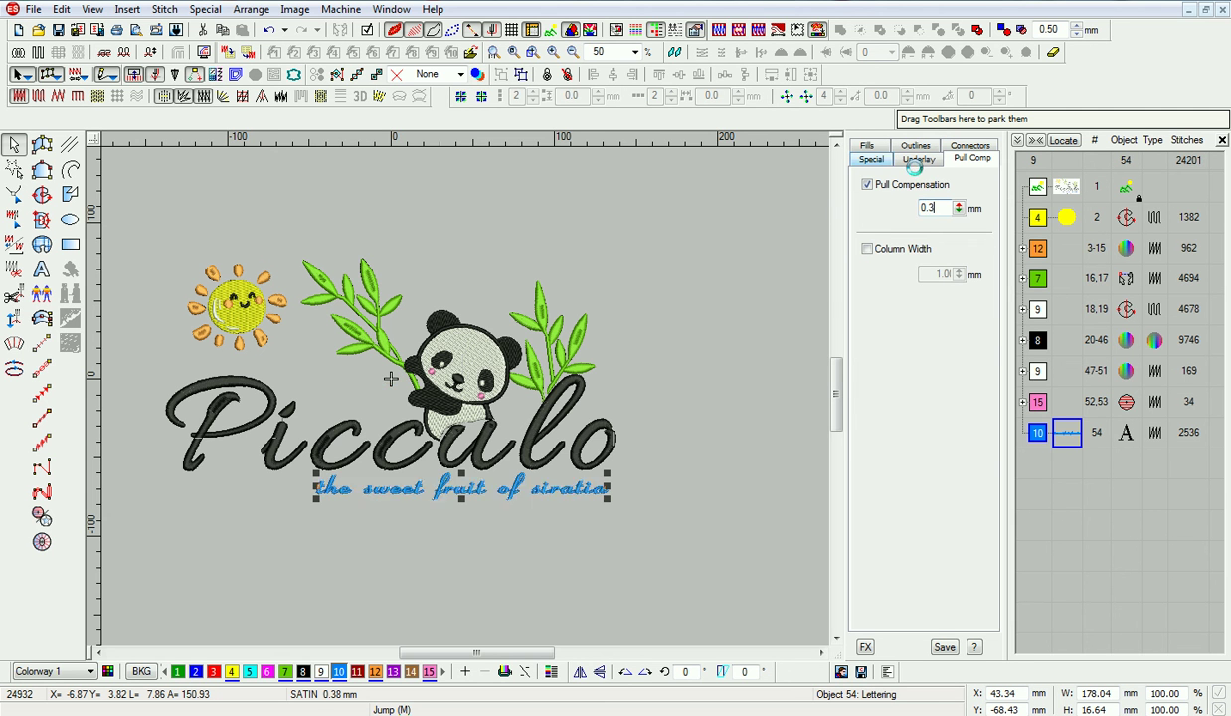
# Enable the tagline's first underlay with the Center Run type.
pyautogui.click(916, 159)
pyautogui.click(867, 185)
pyautogui.click(925, 220)
pyautogui.click(910, 242)
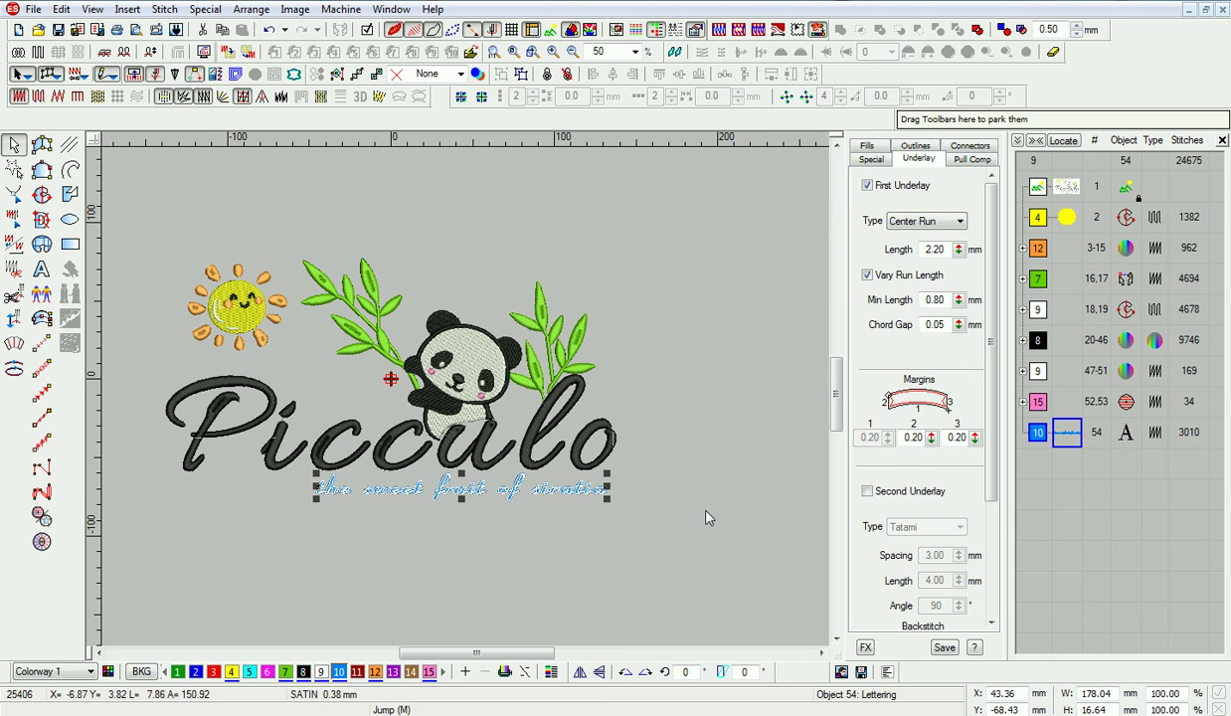
pyautogui.click(705, 511)
# Enable the first underlay on the panda's pink cheeks with the Zigzag type.
pyautogui.scroll(2, 686, 515)
pyautogui.scroll(-2, 658, 525)
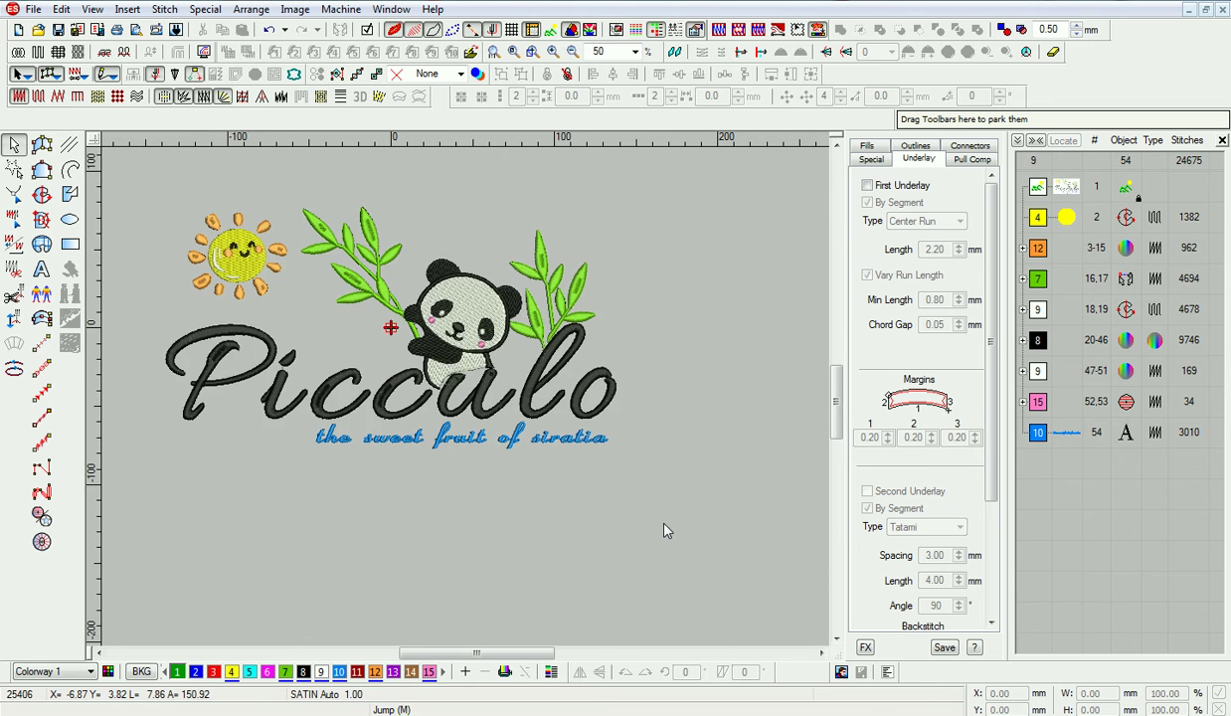
pyautogui.moveTo(532, 653); pyautogui.dragTo(505, 658)
pyautogui.scroll(3, 464, 429)
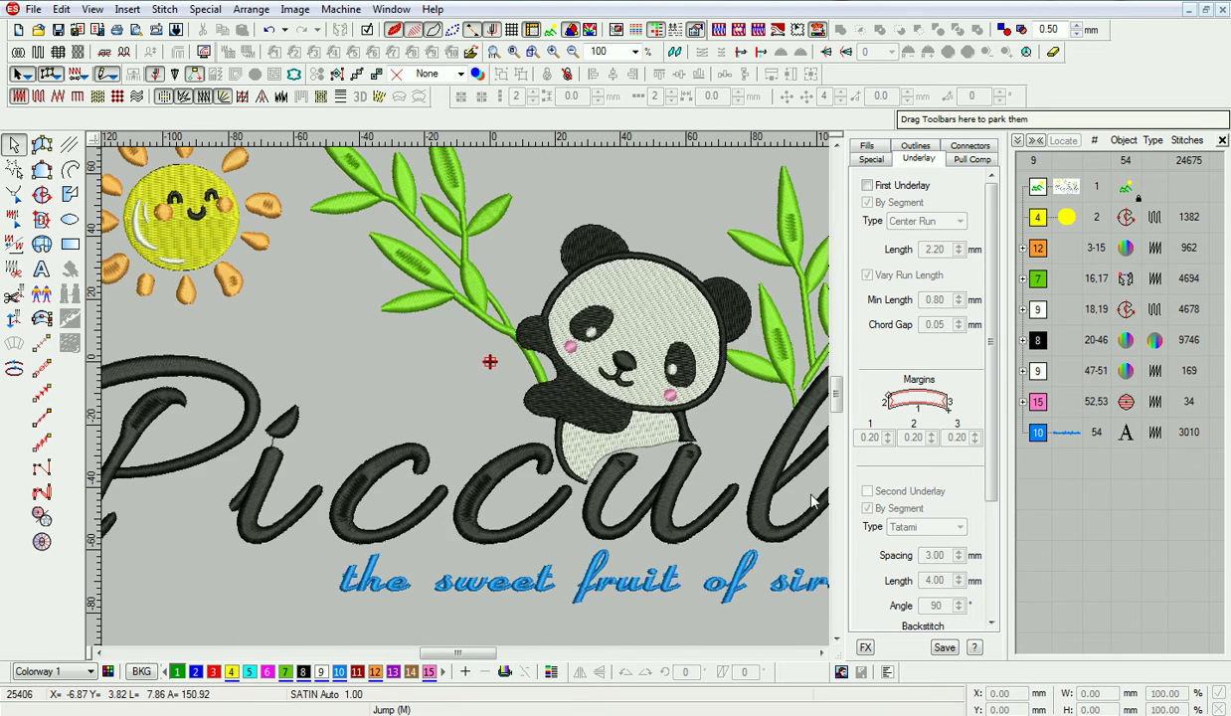
pyautogui.click(1037, 402)
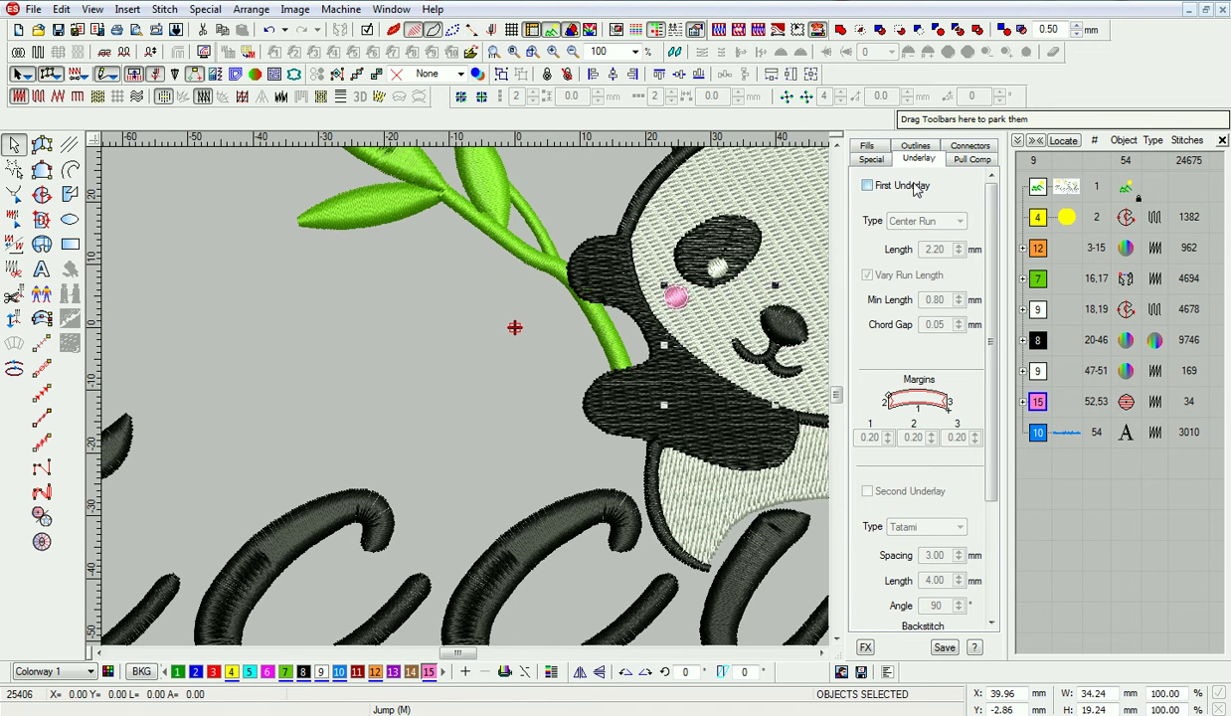
pyautogui.click(867, 185)
pyautogui.click(909, 220)
pyautogui.click(906, 248)
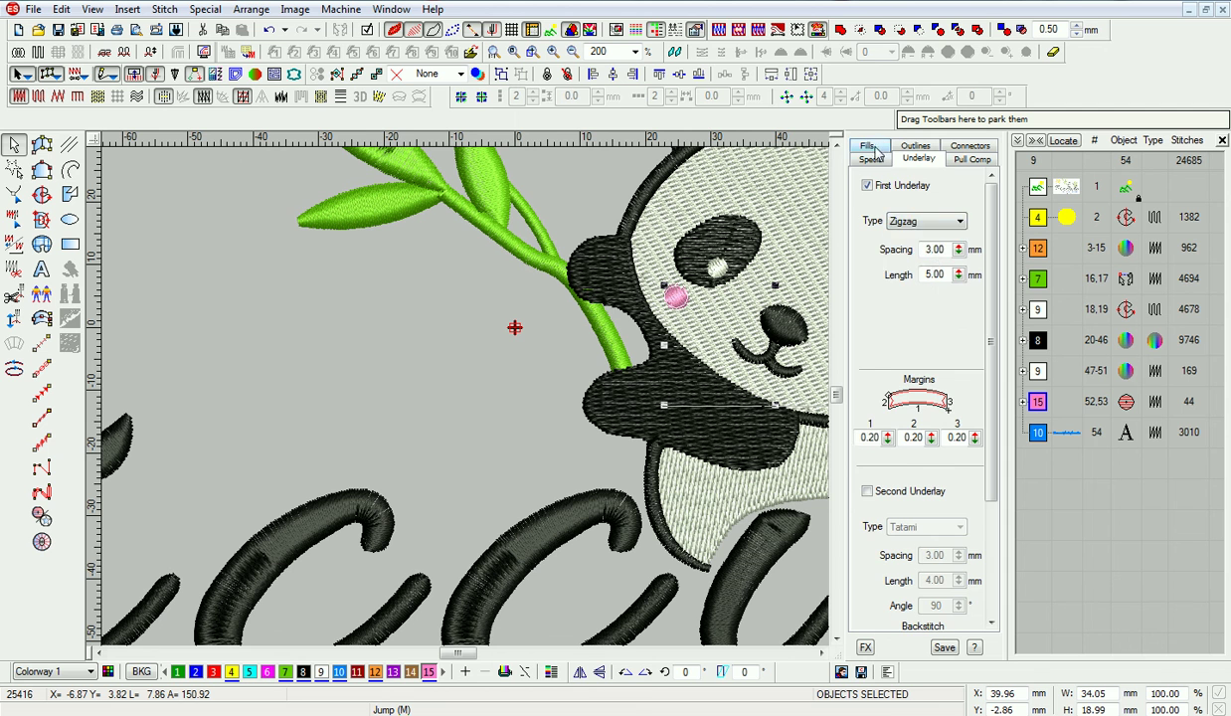
# Turn off auto spacing for the pink cheeks and set their satin spacing to 0.45 mm.
pyautogui.click(867, 146)
pyautogui.click(907, 262)
pyautogui.moveTo(937, 232); pyautogui.dragTo(760, 238)
pyautogui.write('0.45')
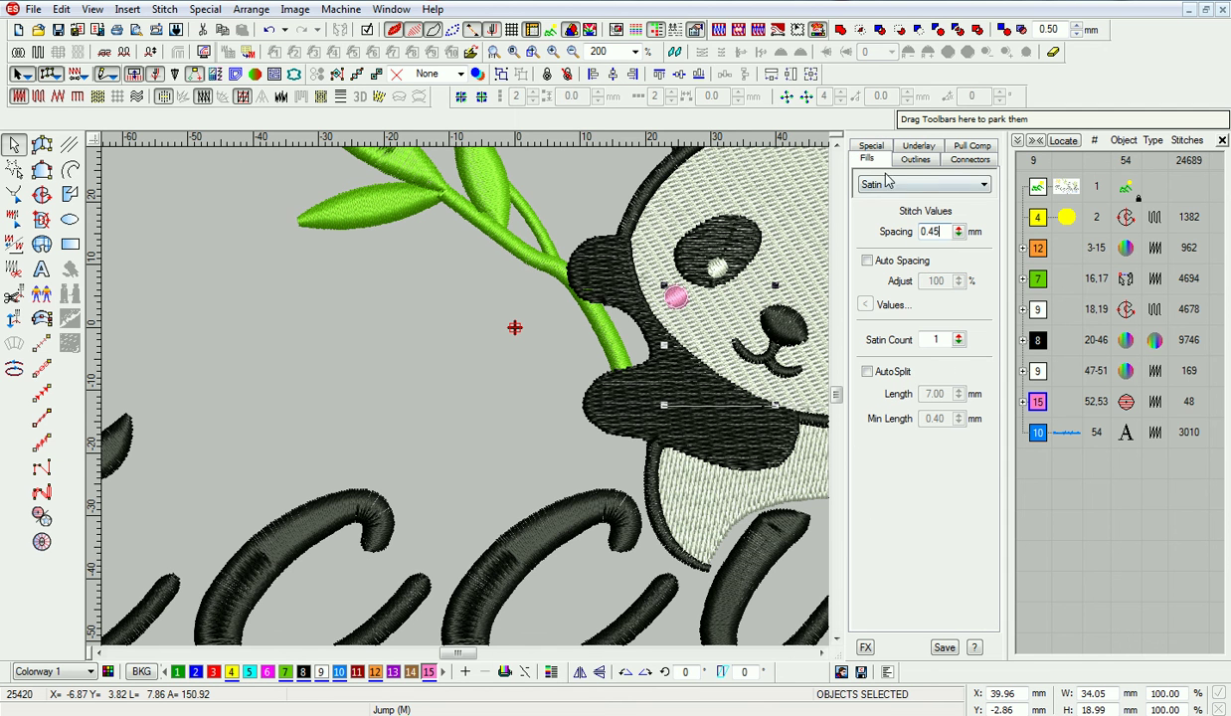
# Set the pink cheeks' pull compensation to 0.3 mm.
pyautogui.click(971, 145)
pyautogui.doubleClick(929, 207)
pyautogui.write('0.3')
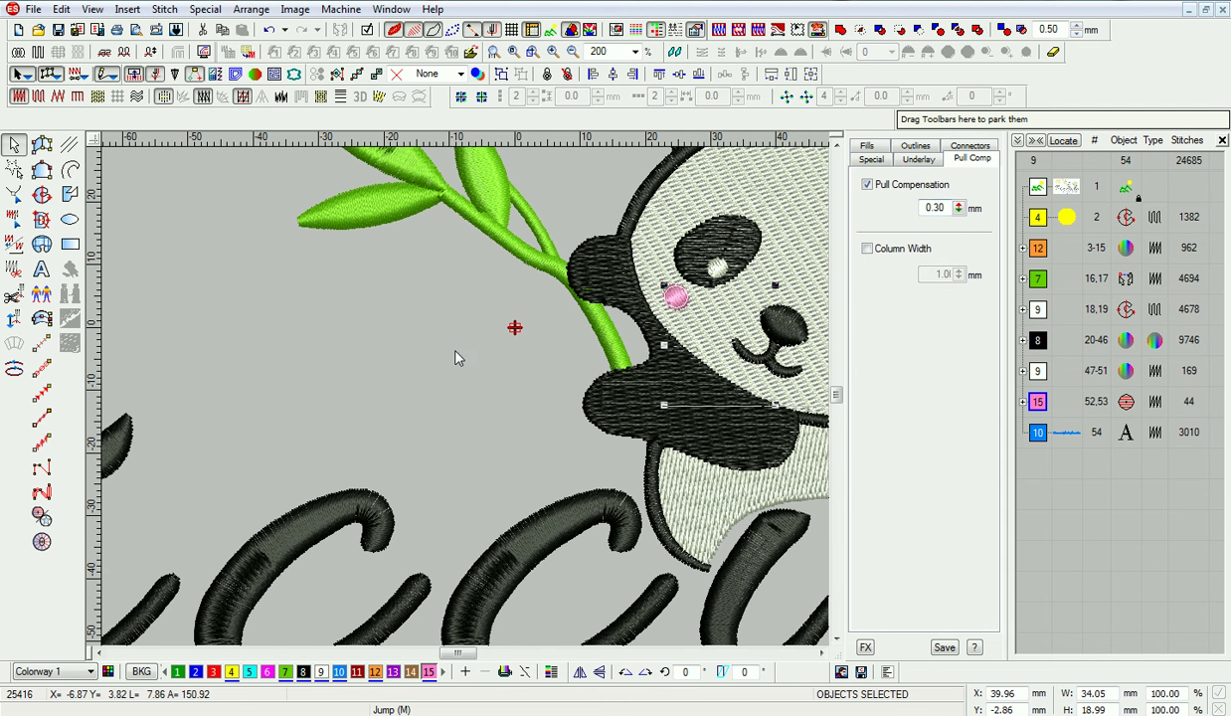
pyautogui.click(430, 336)
pyautogui.hotkey('shift', 'z')
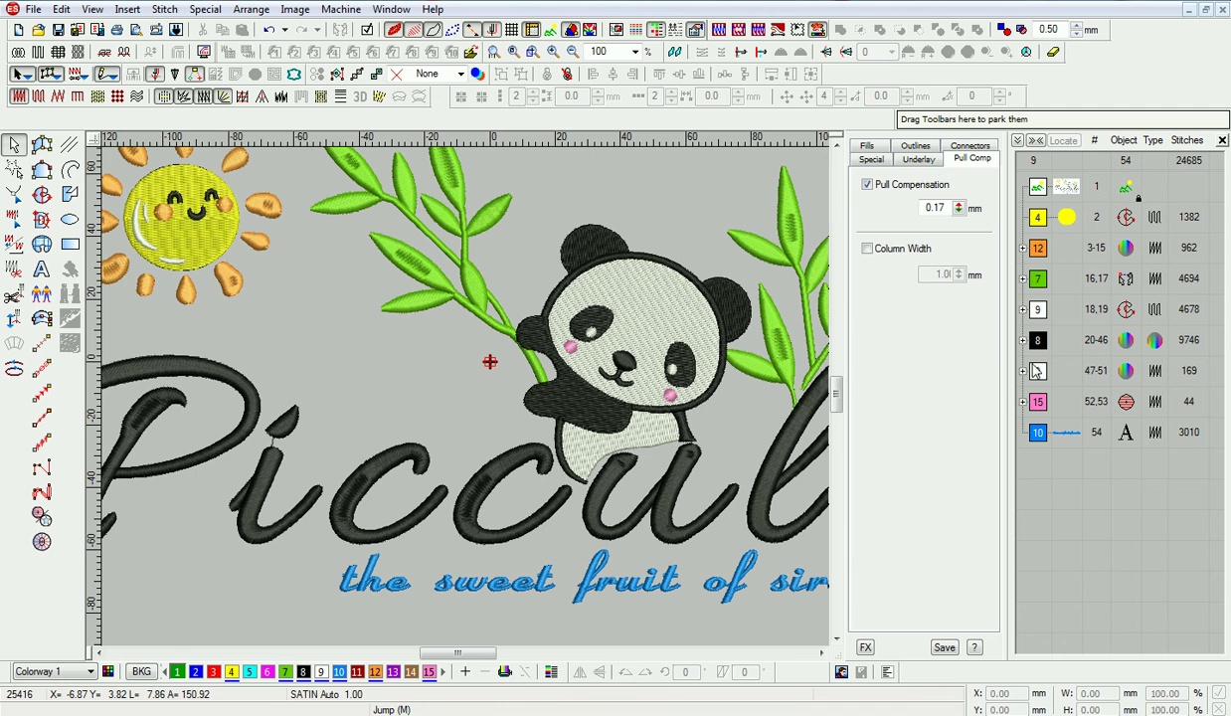
# Set pull compensation to 0.3 mm for the white thread 9 details stitched before the pink cheeks.
pyautogui.hotkey('ctrl', 'a')
pyautogui.moveTo(949, 203); pyautogui.dragTo(815, 224)
pyautogui.write('0.3')
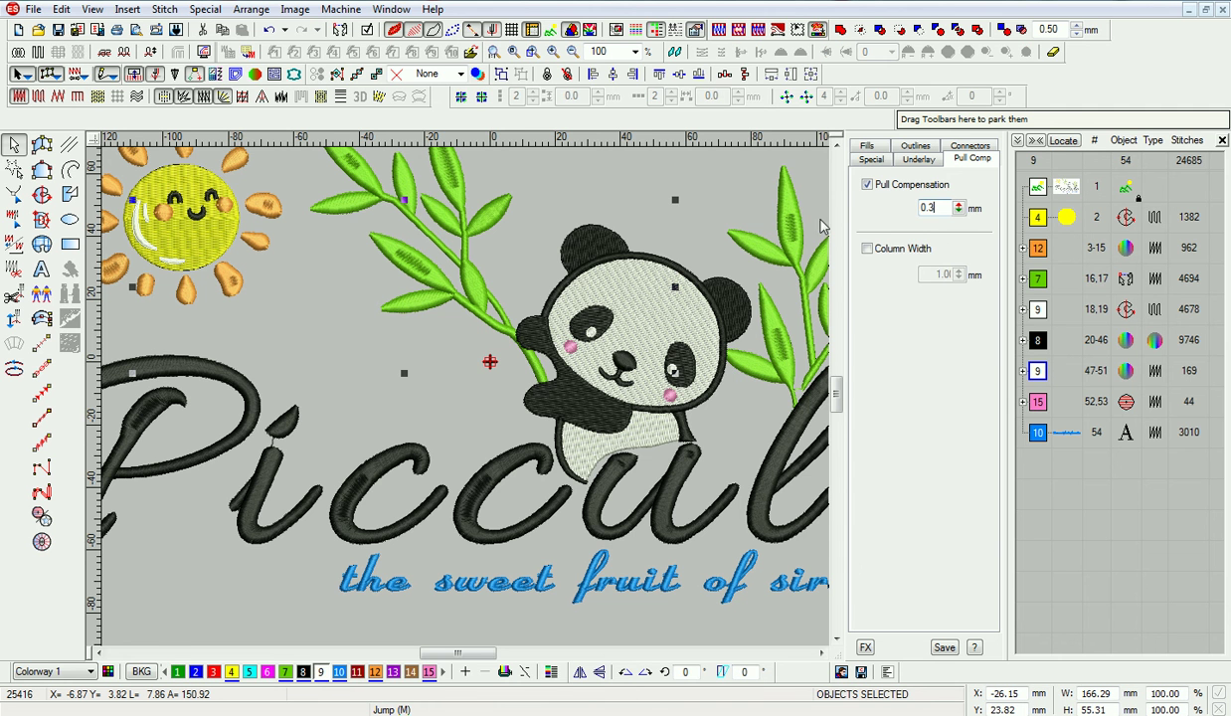
# Turn off auto spacing for the white thread 9 details and set their satin spacing to 0.45 mm.
pyautogui.click(866, 146)
pyautogui.click(906, 260)
pyautogui.doubleClick(934, 231)
pyautogui.write('0.4')
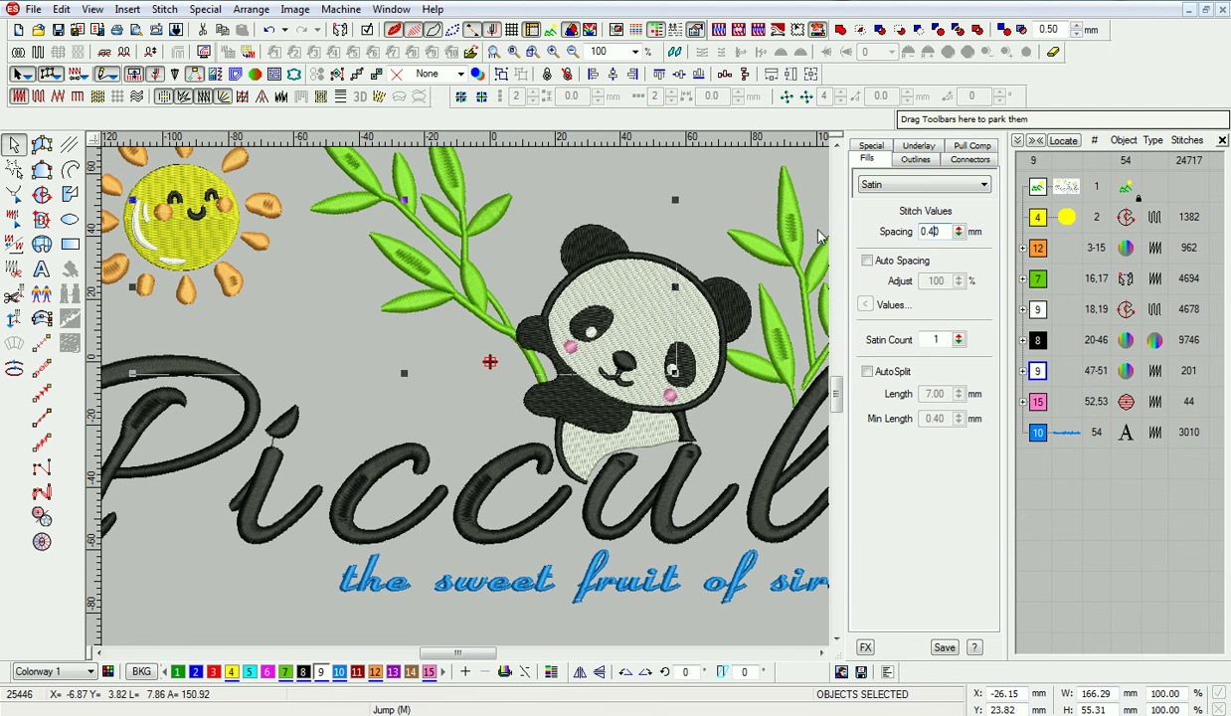
pyautogui.click(1100, 515)
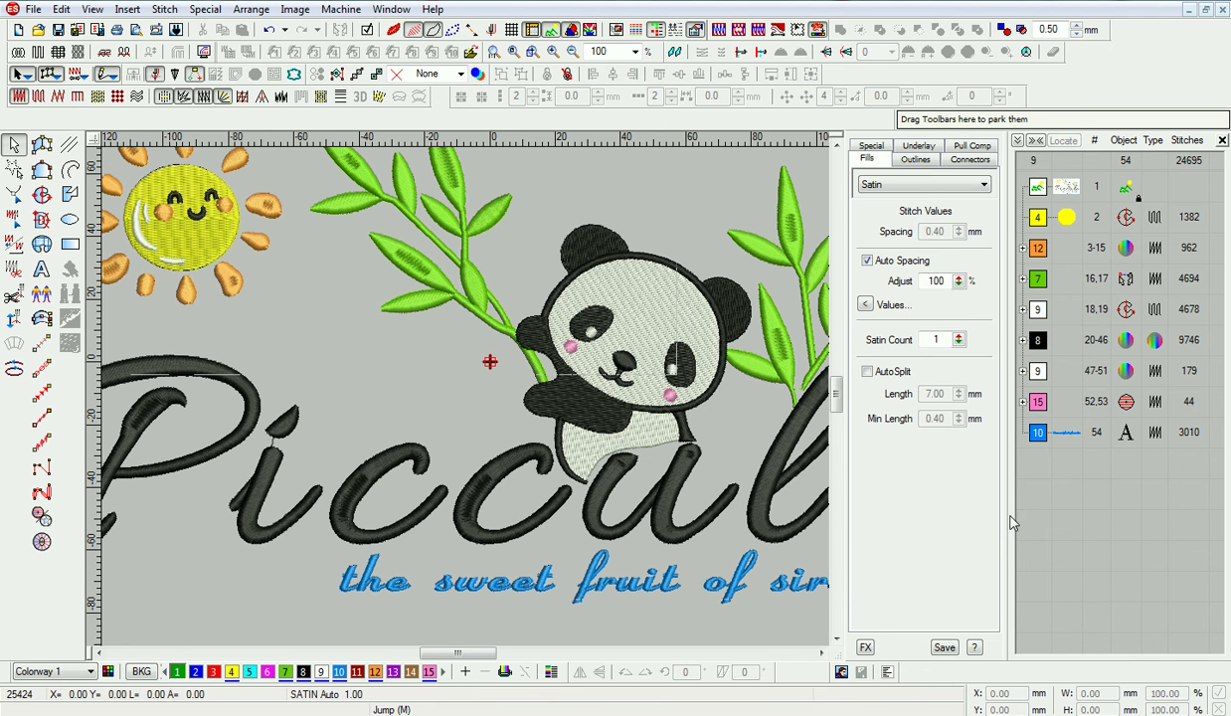
# Move the sun's two smaller white highlights to the start of the white thread 9 details in the stitch sequence.
pyautogui.scroll(-1, 674, 353)
pyautogui.scroll(1, 727, 395)
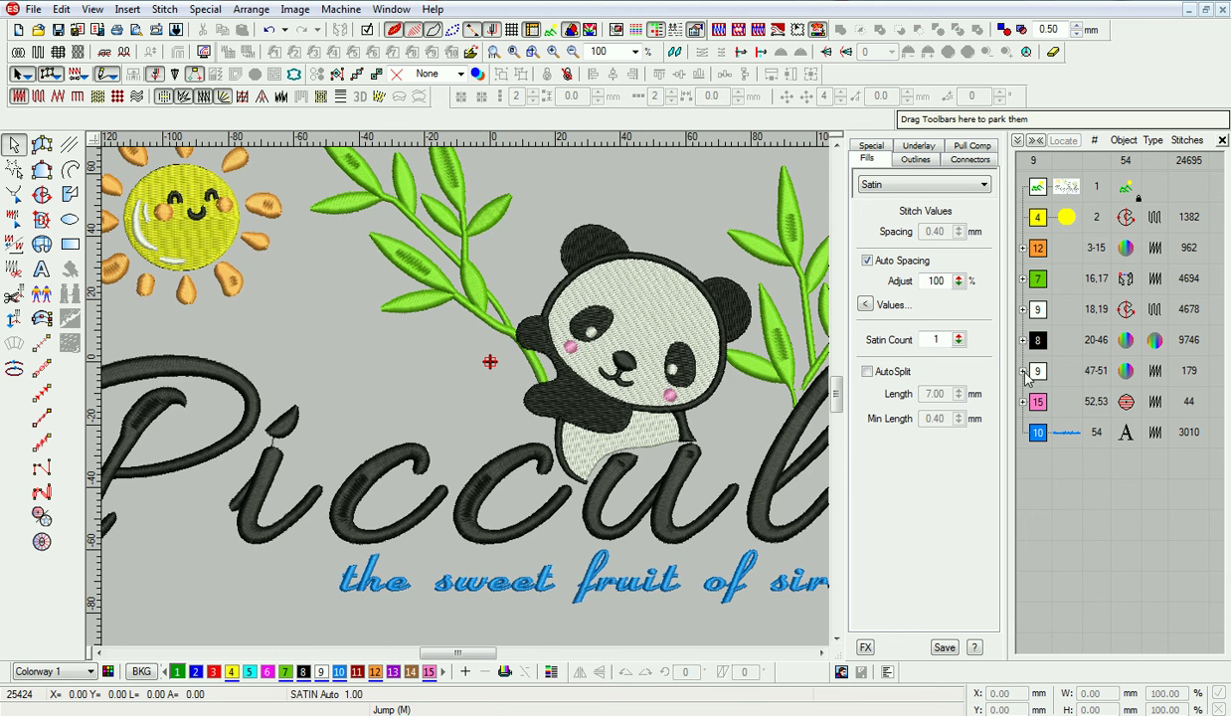
pyautogui.click(1023, 372)
pyautogui.scroll(-1, 1071, 396)
pyautogui.press('z')
pyautogui.click(1067, 432)
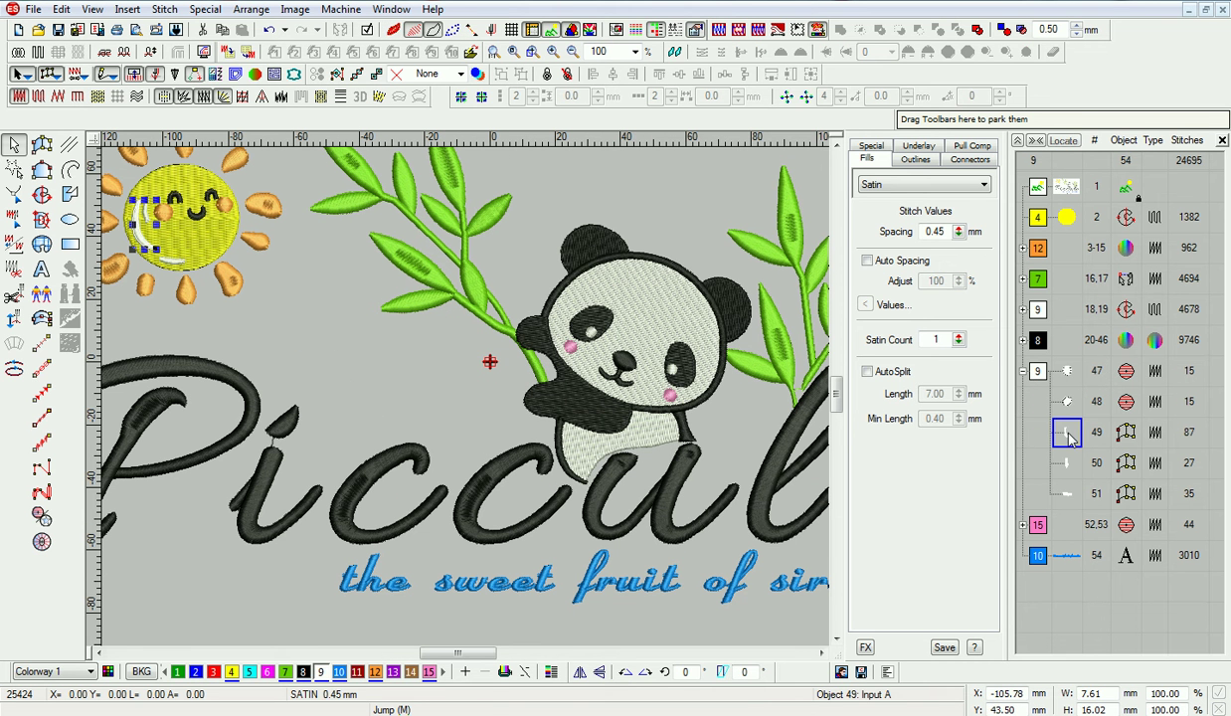
pyautogui.keyDown('ctrl'); pyautogui.click(1070, 493); pyautogui.keyUp('ctrl')
pyautogui.moveTo(1069, 493); pyautogui.dragTo(1038, 370)
# Move the sun's large curved white highlight ahead of the panda's two eye circles in the stitch sequence.
pyautogui.click(1065, 435)
pyautogui.click(1068, 463)
pyautogui.click(1067, 497)
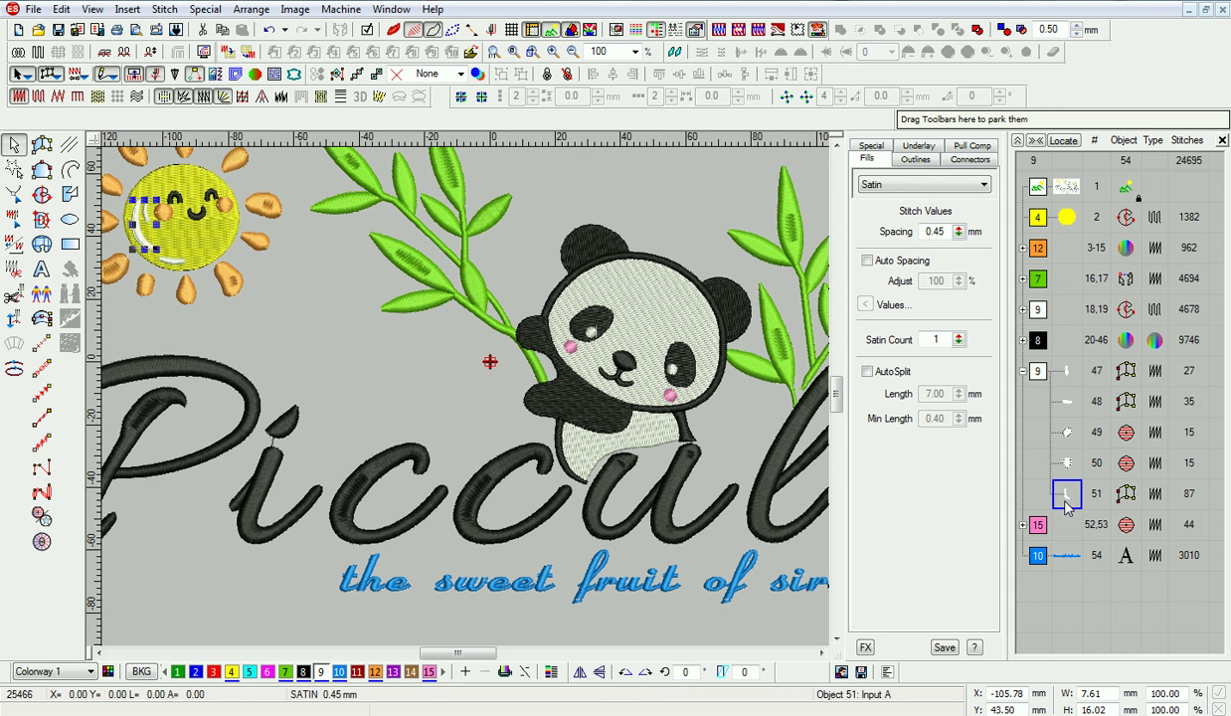
pyautogui.moveTo(1068, 446); pyautogui.dragTo(1068, 434)
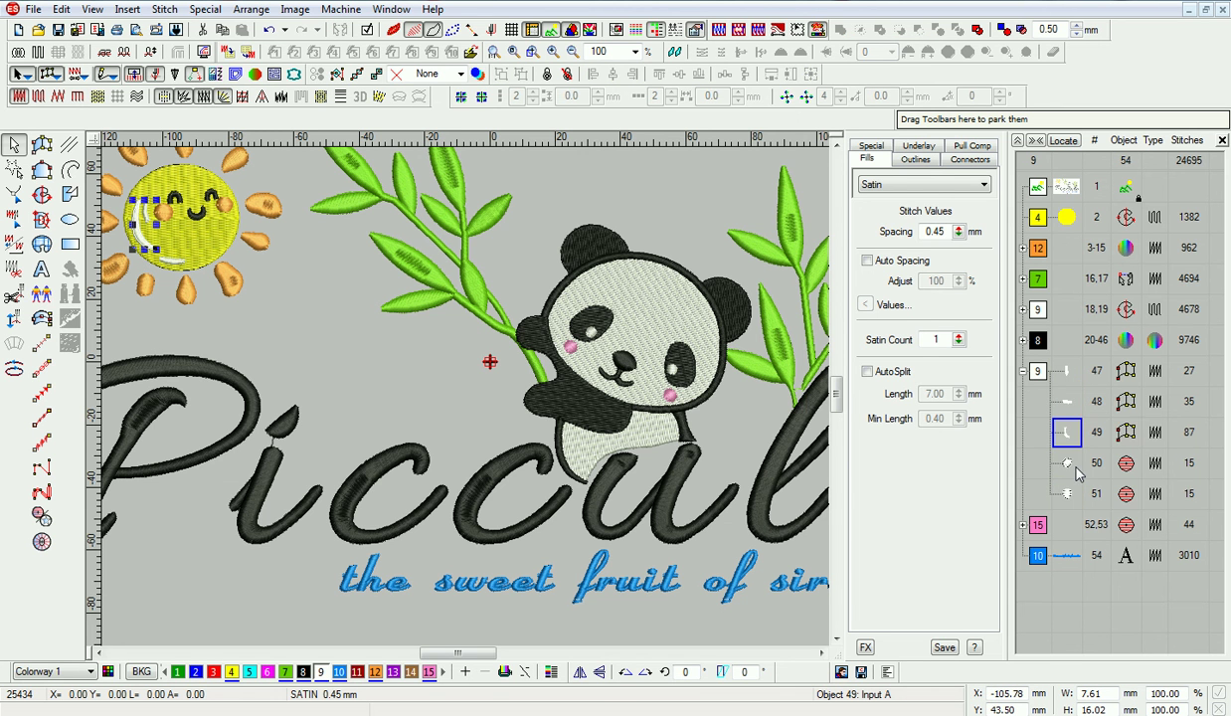
pyautogui.click(1073, 467)
pyautogui.click(1066, 496)
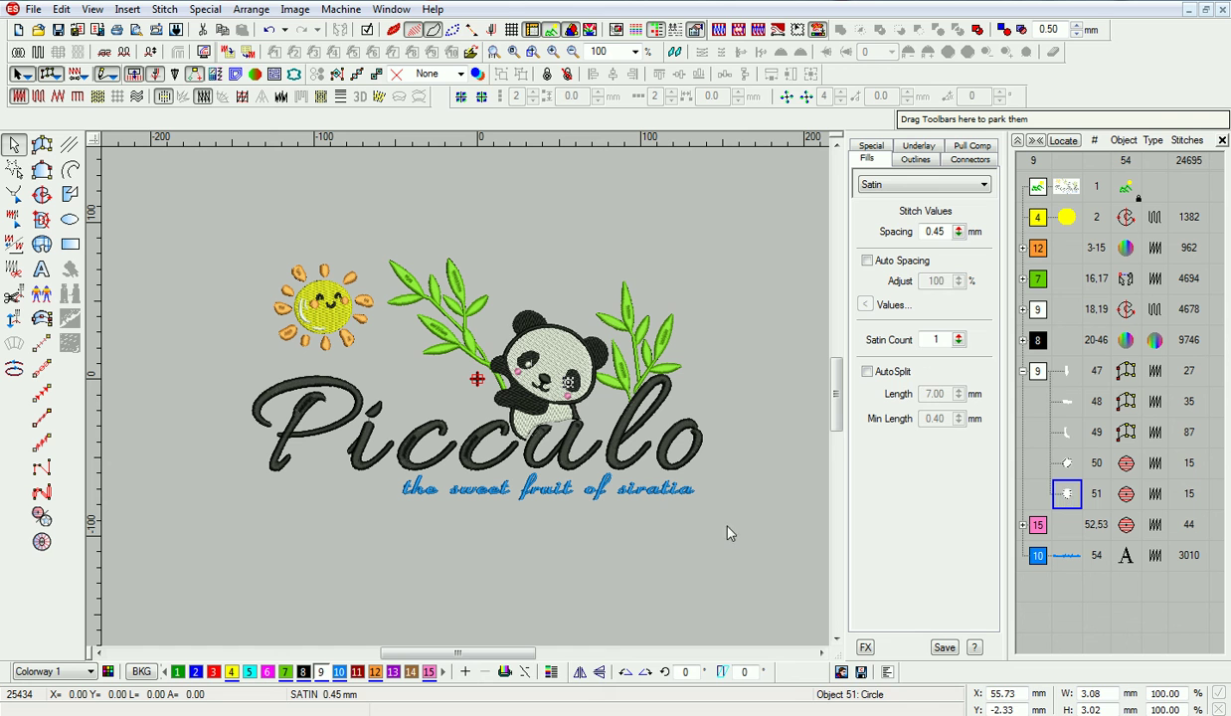
# View the special stitch settings of the white thread 9 details.
pyautogui.click(729, 517)
pyautogui.click(1036, 372)
pyautogui.click(872, 147)
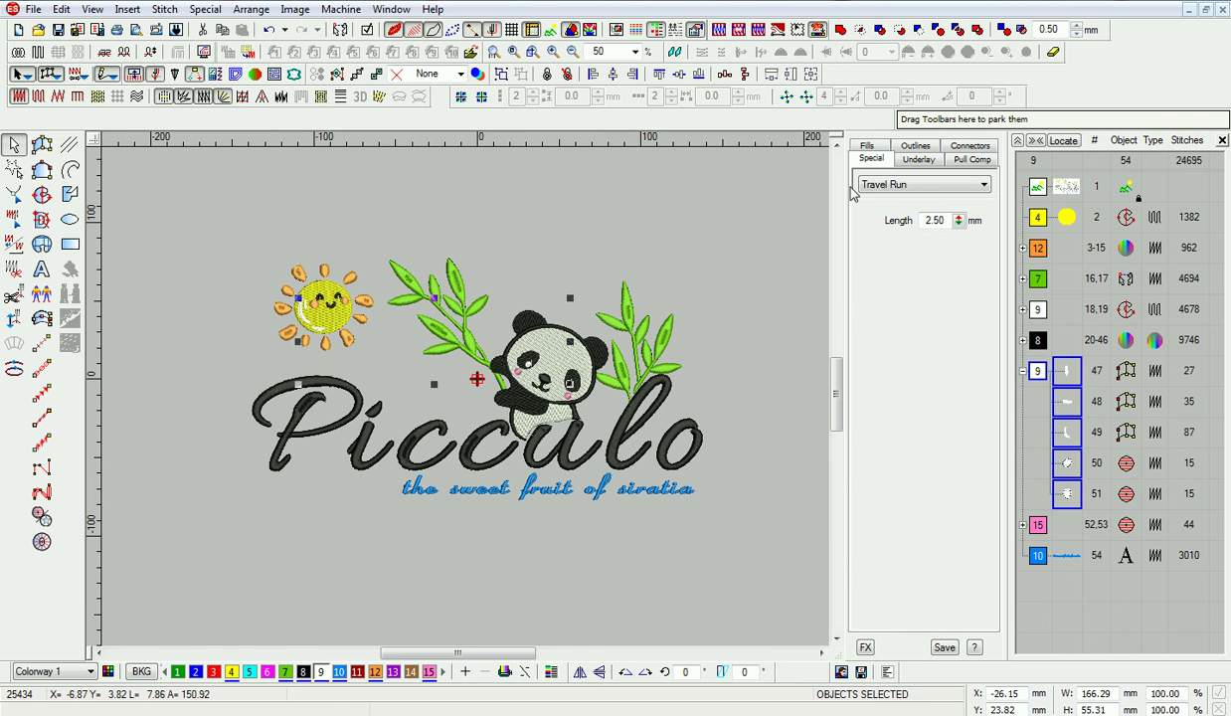
pyautogui.click(769, 272)
# Collapse the expanded white thread group in the stitch sequence and show the original artwork behind the design.
pyautogui.click(1017, 141)
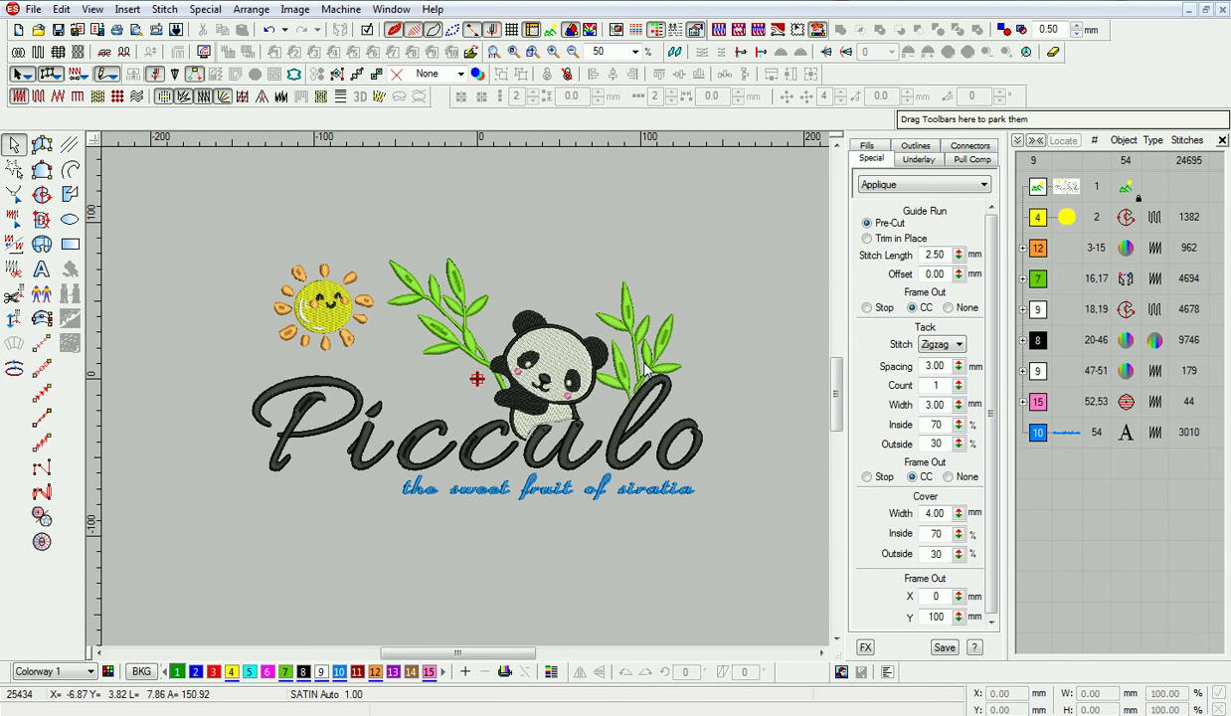
pyautogui.press('d')
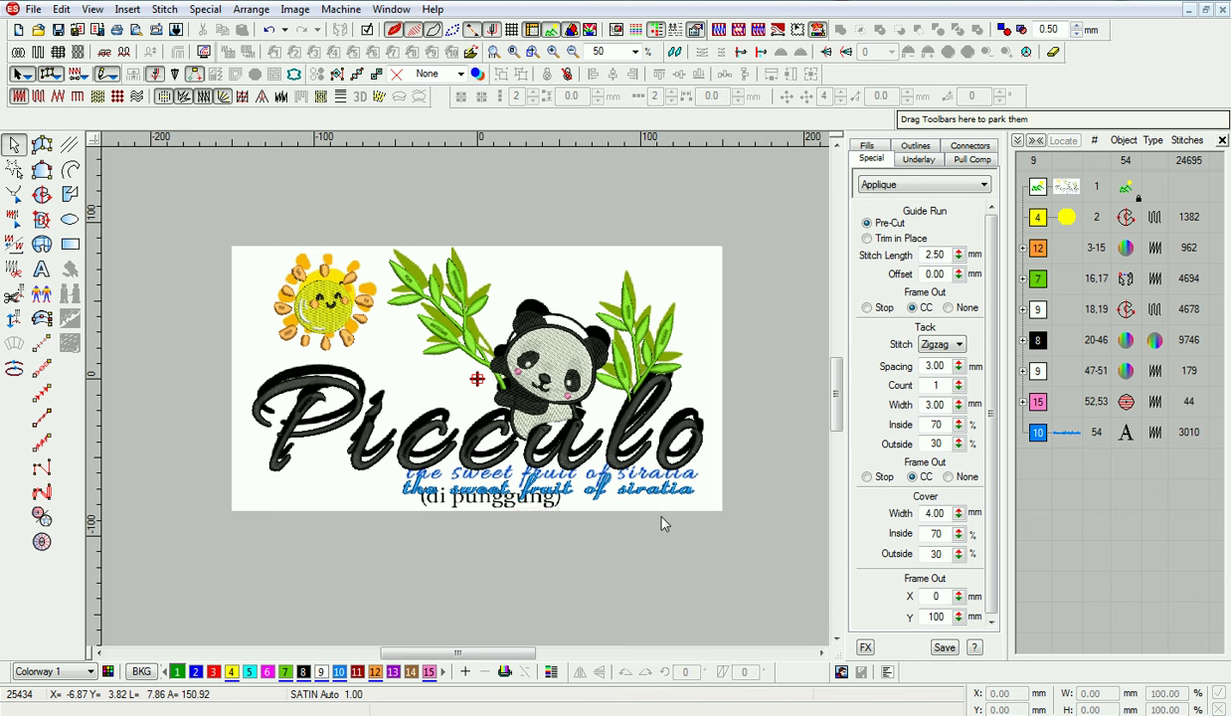